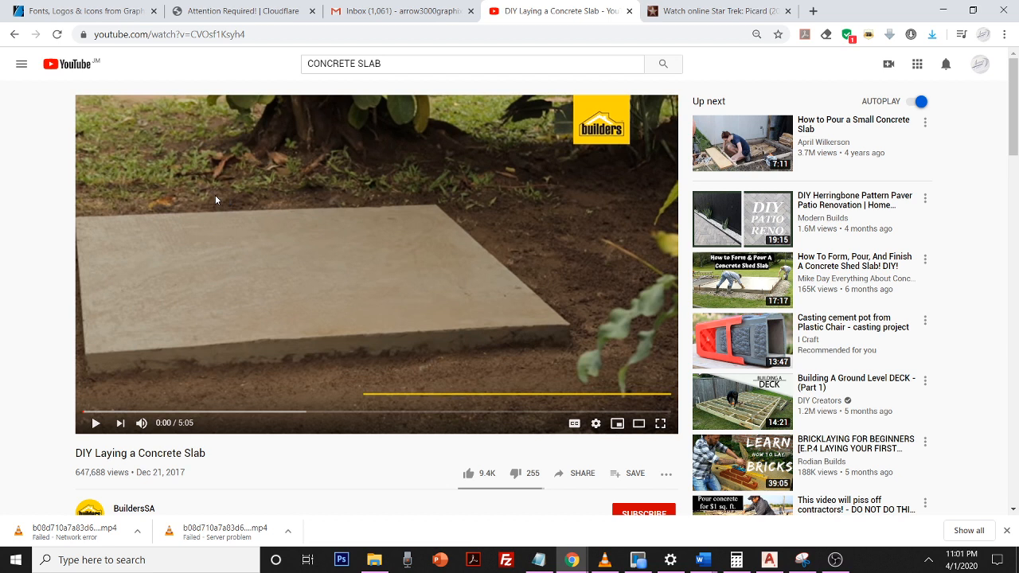
- Play the DIY Laying a Concrete Slab video and skip through its materials, excavation and box-frame stages to about 3:24
click(220, 263)
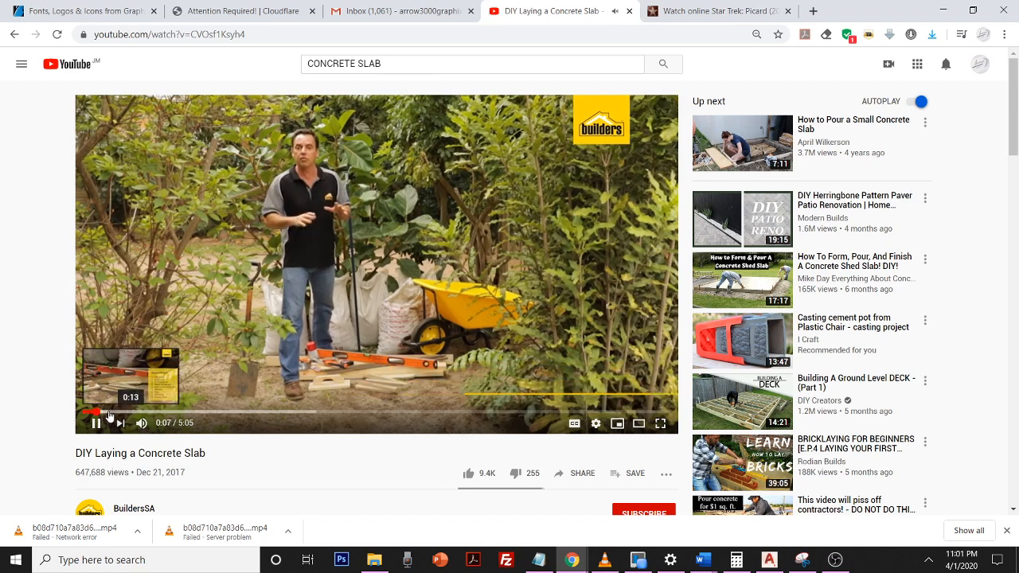
click(109, 414)
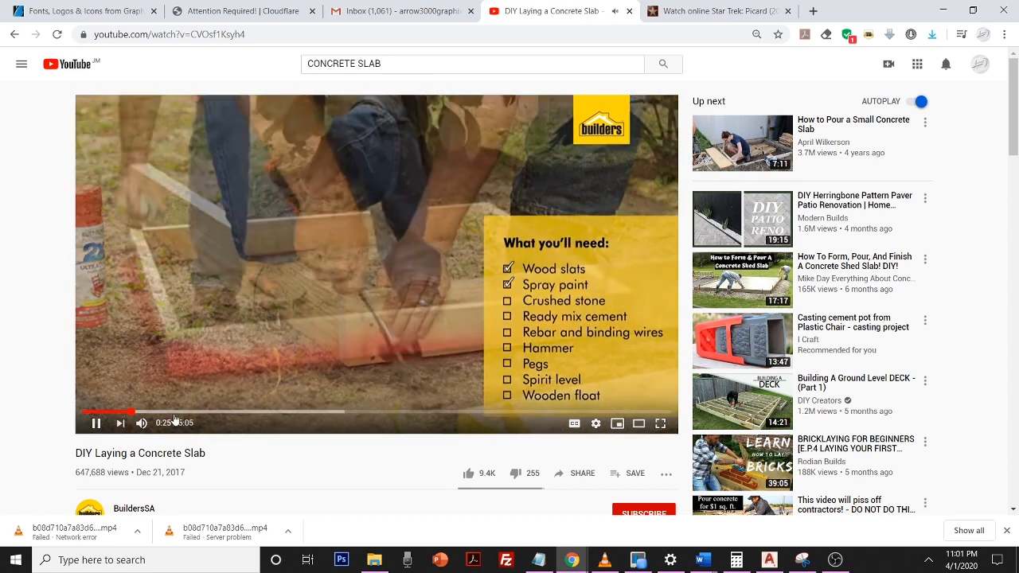
click(180, 414)
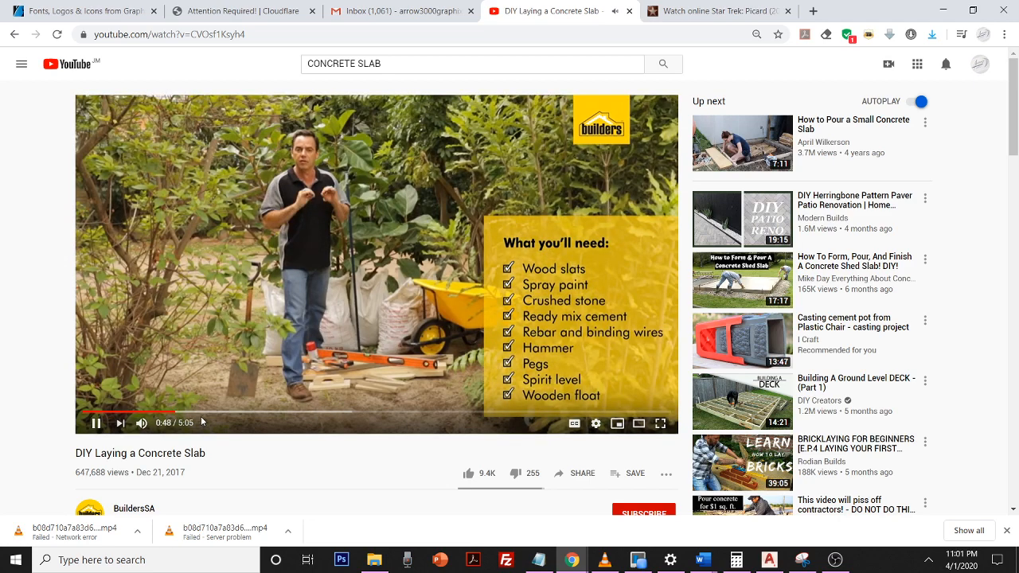
click(211, 413)
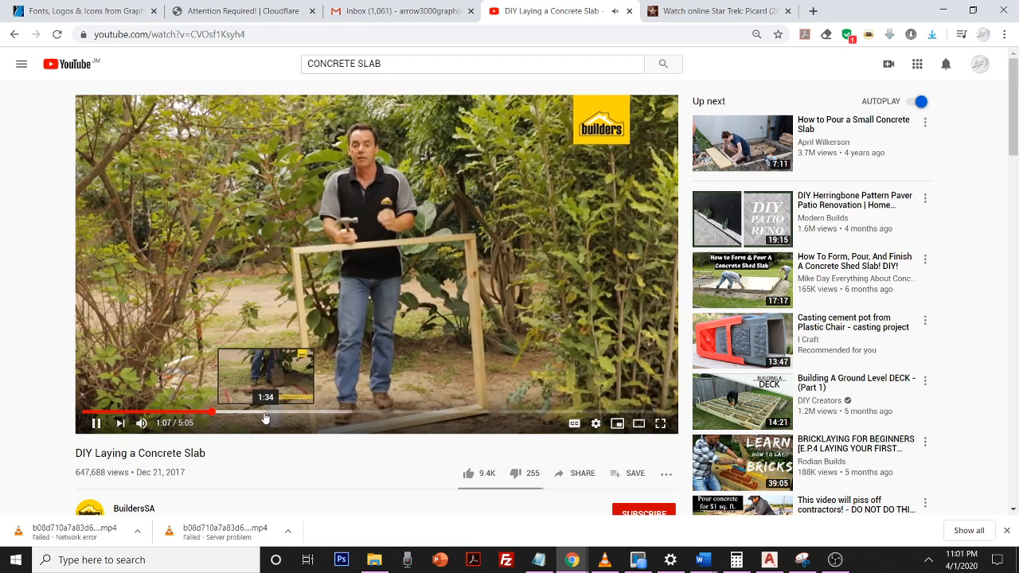
click(265, 414)
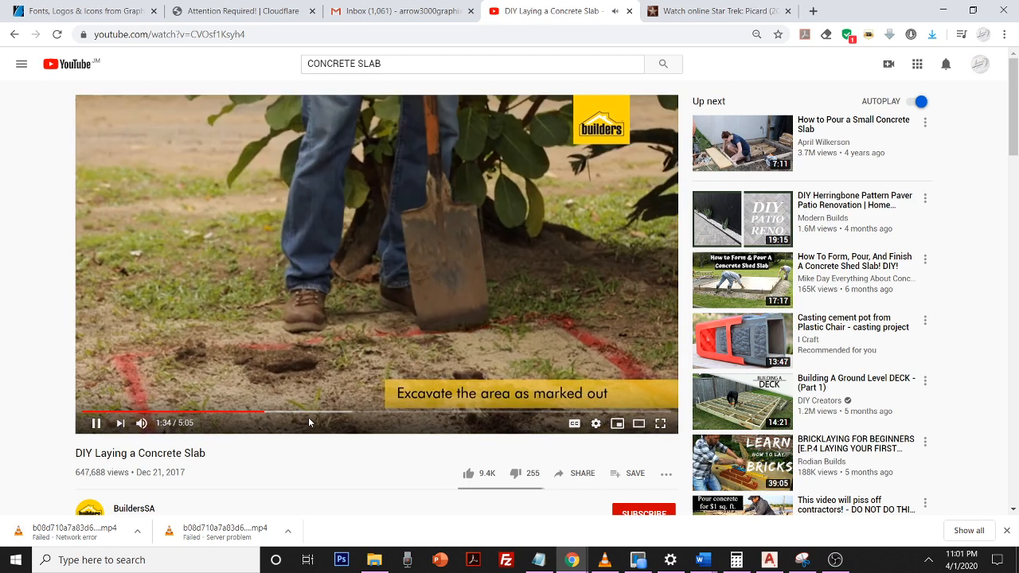
click(319, 413)
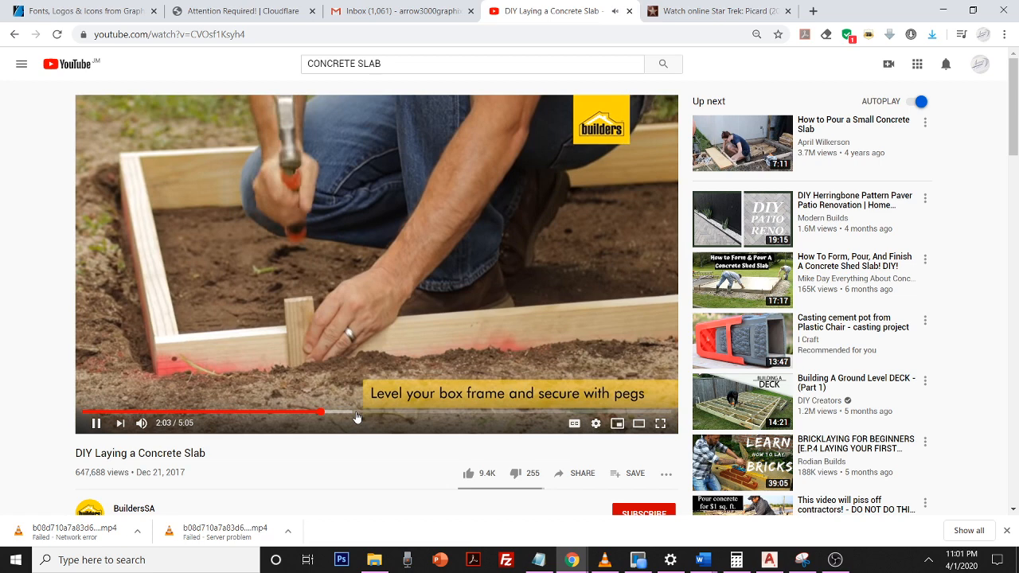
click(477, 413)
click(660, 423)
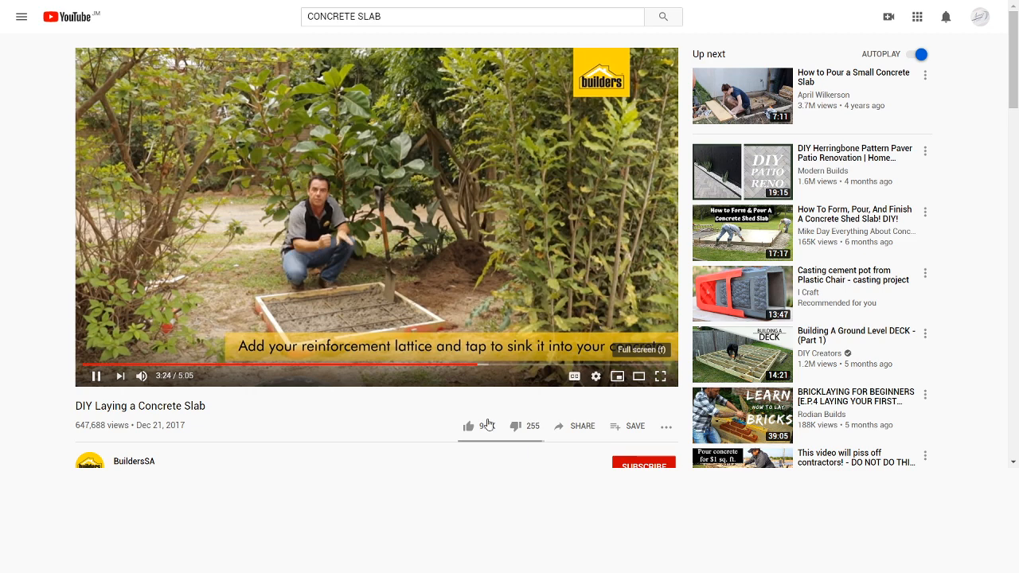
key(F11)
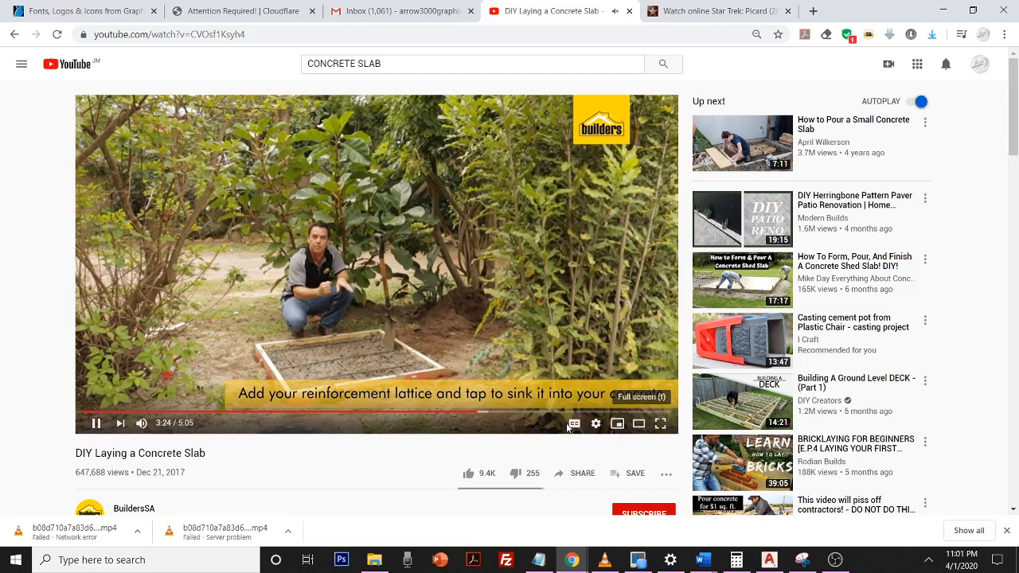
key(f)
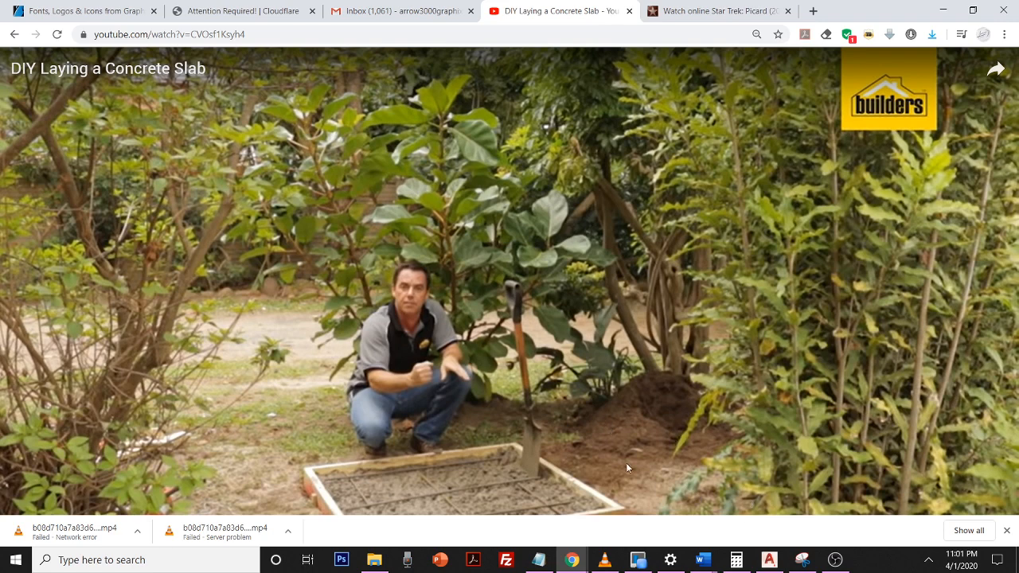
key(f)
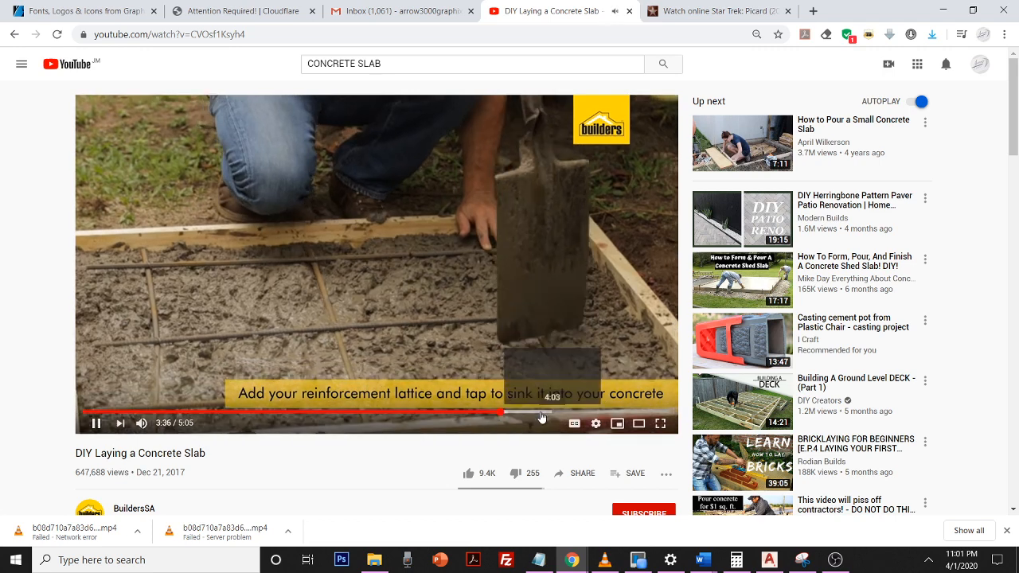
- Skip to the slab-flattening stage at about 4:01 and pause the video
click(540, 415)
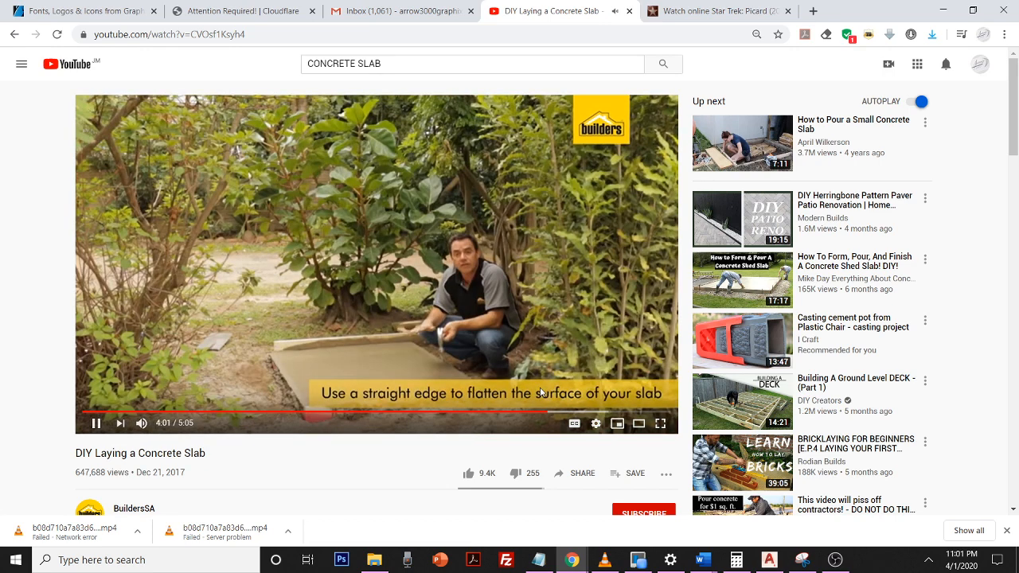
click(535, 324)
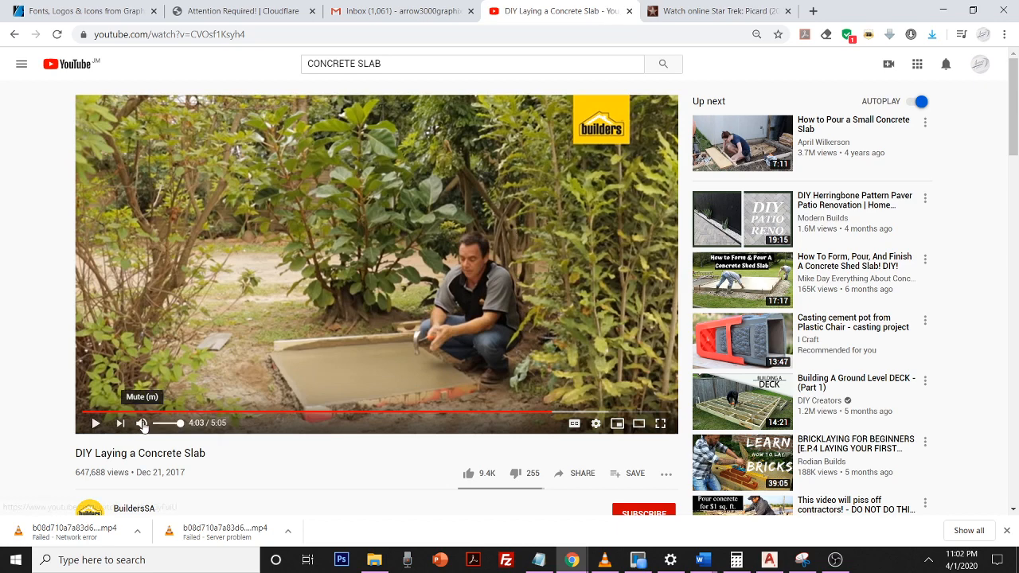
- Minimize the browser and OBS windows and switch to the Plan Sheet - Construction document in Word
click(943, 10)
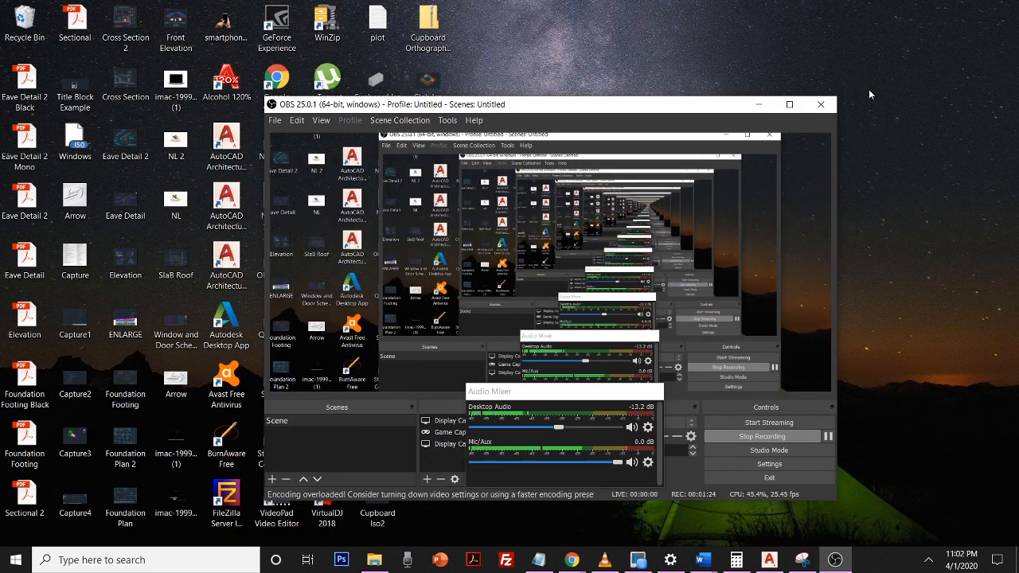
click(756, 103)
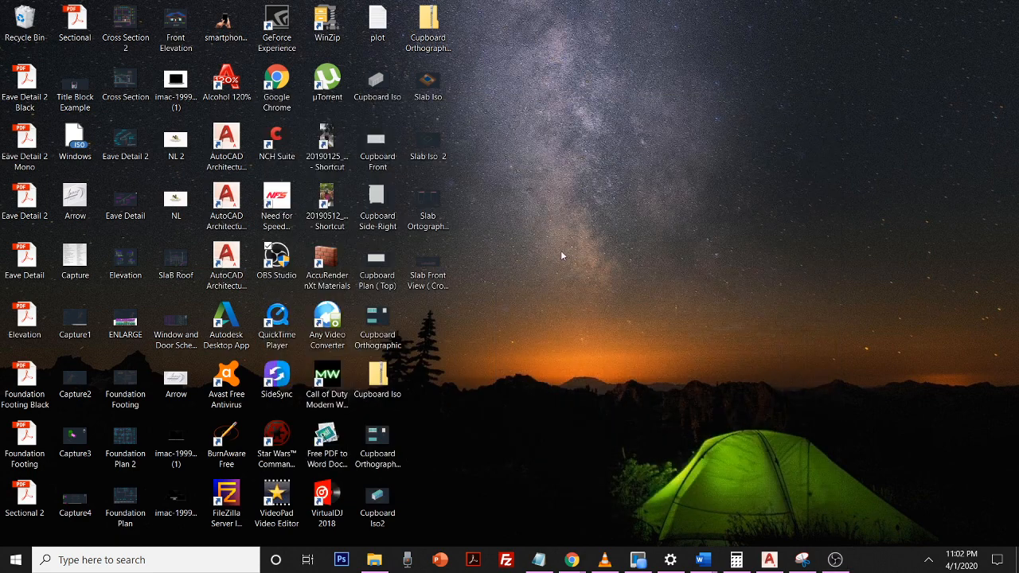
mouse_move(736, 560)
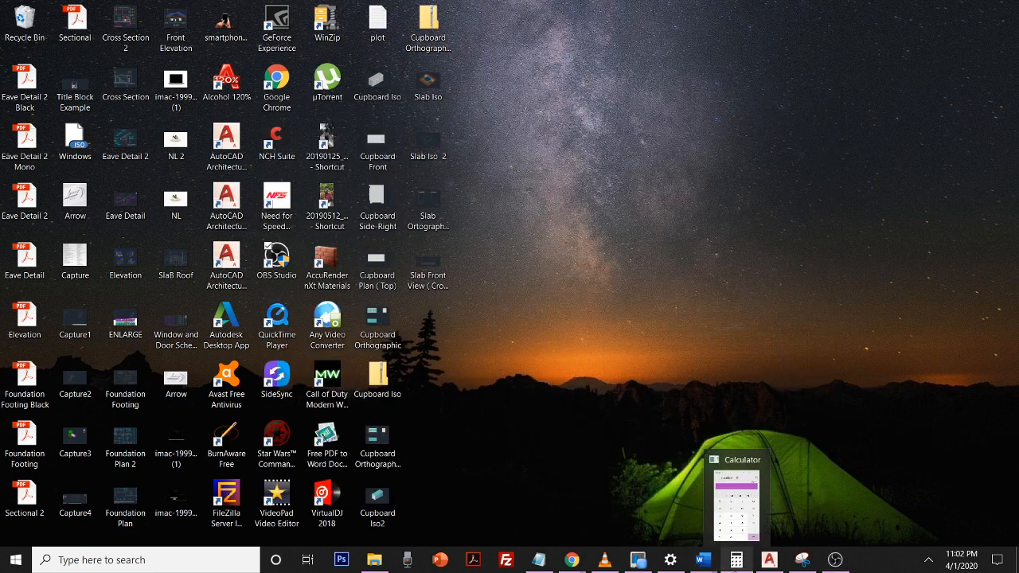
mouse_move(703, 560)
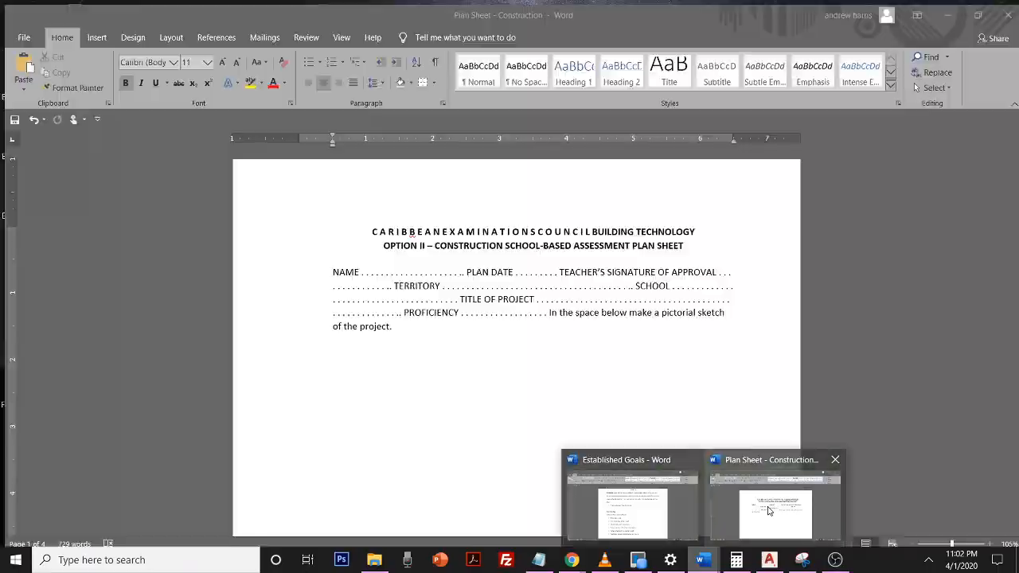
click(768, 510)
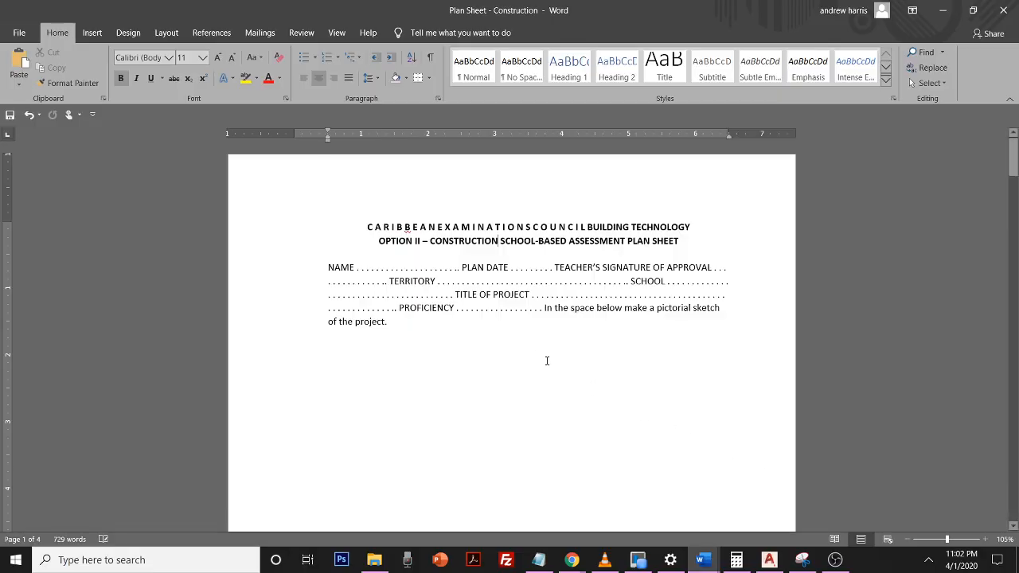
- Examine the plan sheet's heading fields and the pictorial sketch space on page one
scroll(494, 323, down, 3)
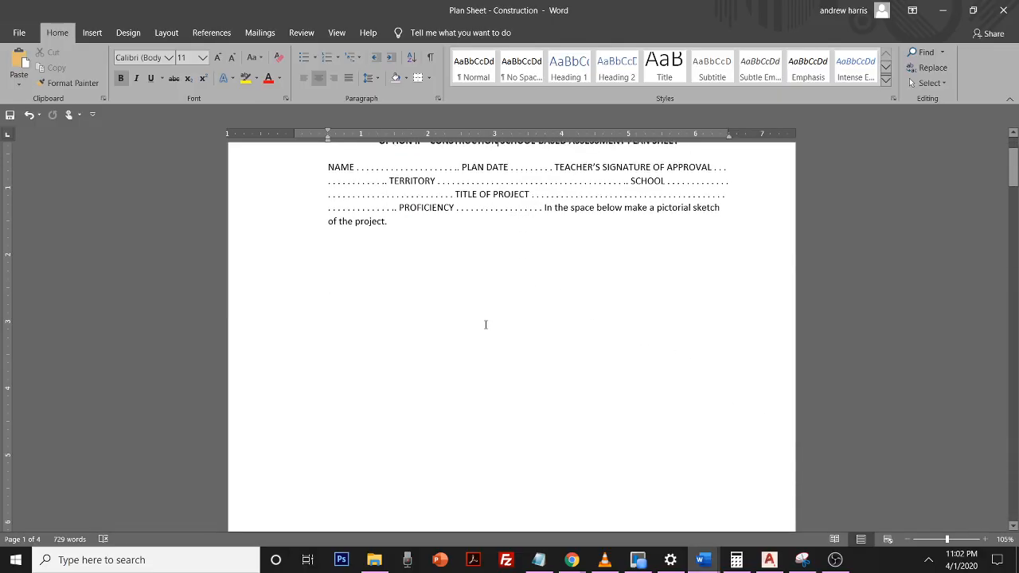
scroll(459, 273, up, 3)
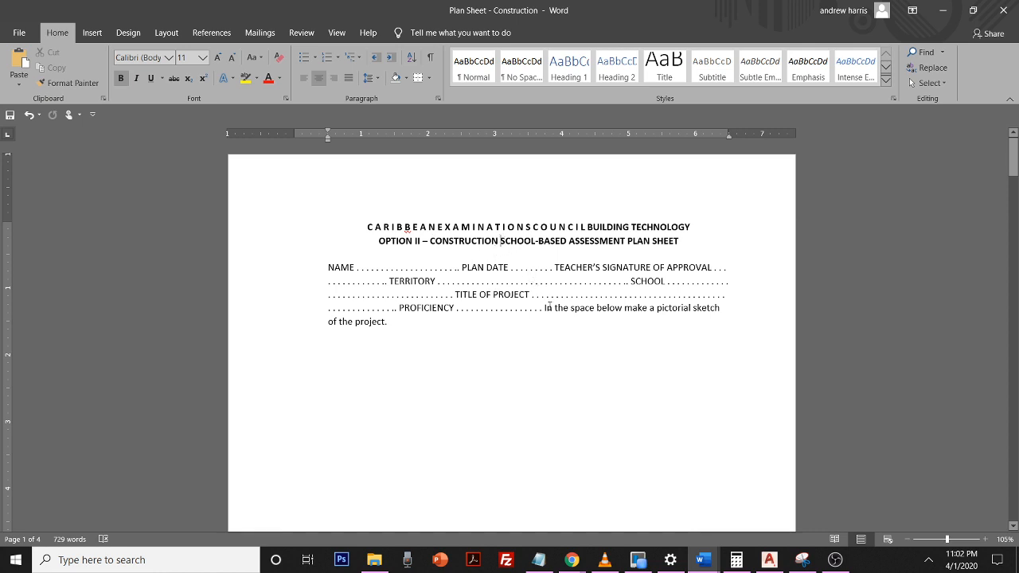
scroll(568, 354, down, 2)
scroll(568, 345, down, 1)
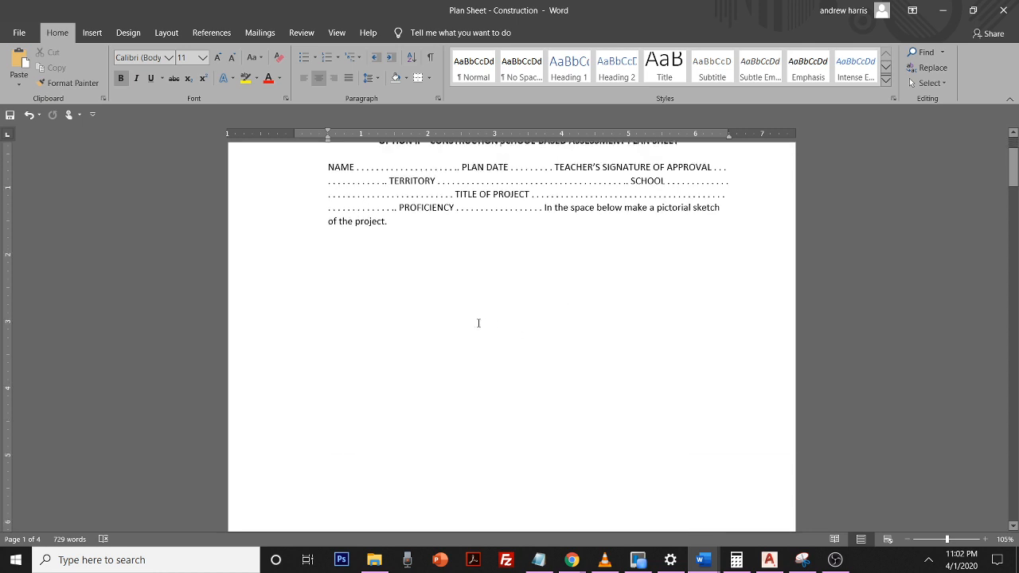
scroll(507, 330, down, 3)
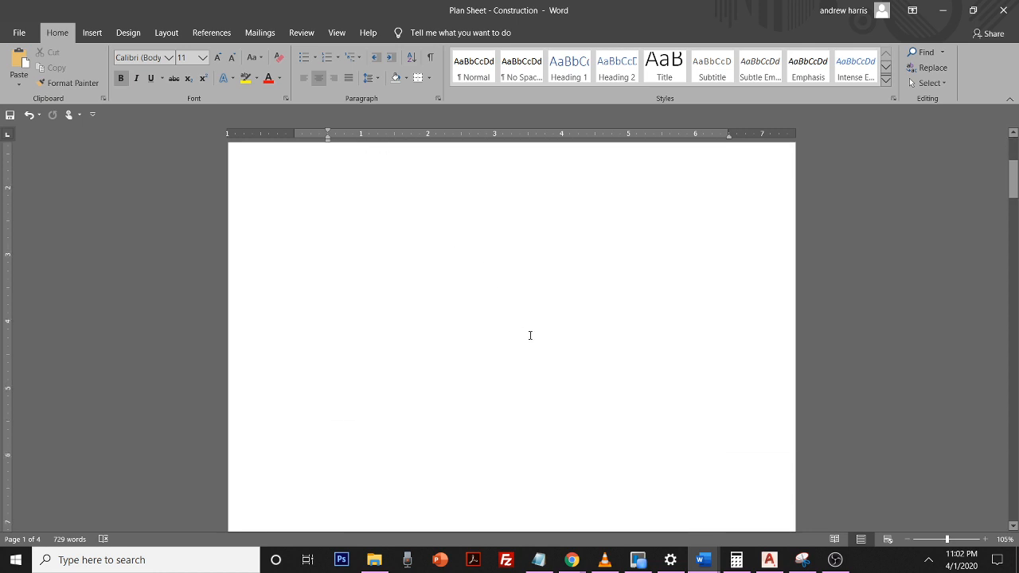
scroll(530, 336, up, 5)
scroll(530, 335, down, 5)
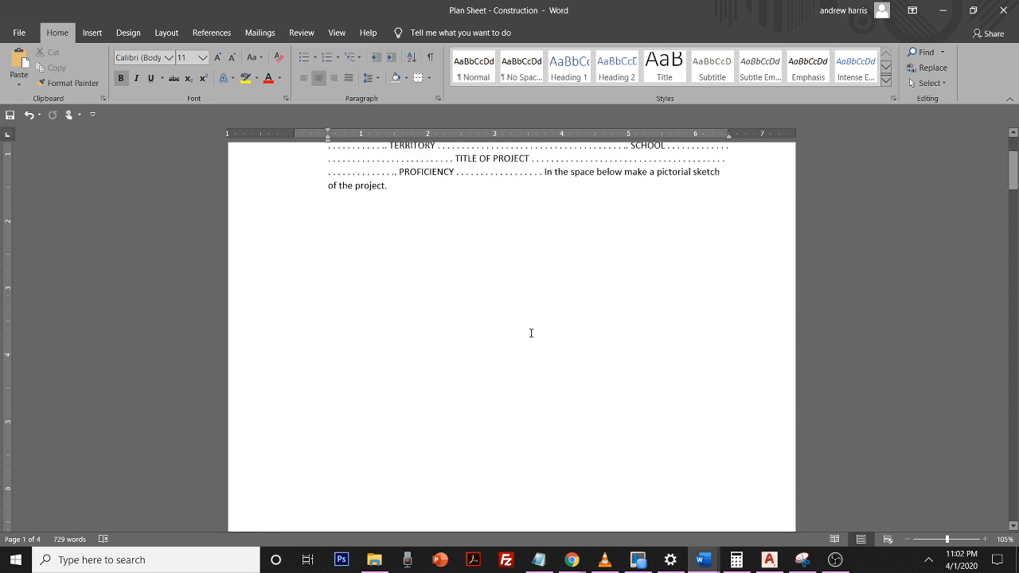
- Show all four plan sheet pages together at 30% zoom and review the pictorial, orthographic, procedure and materials pages
click(910, 539)
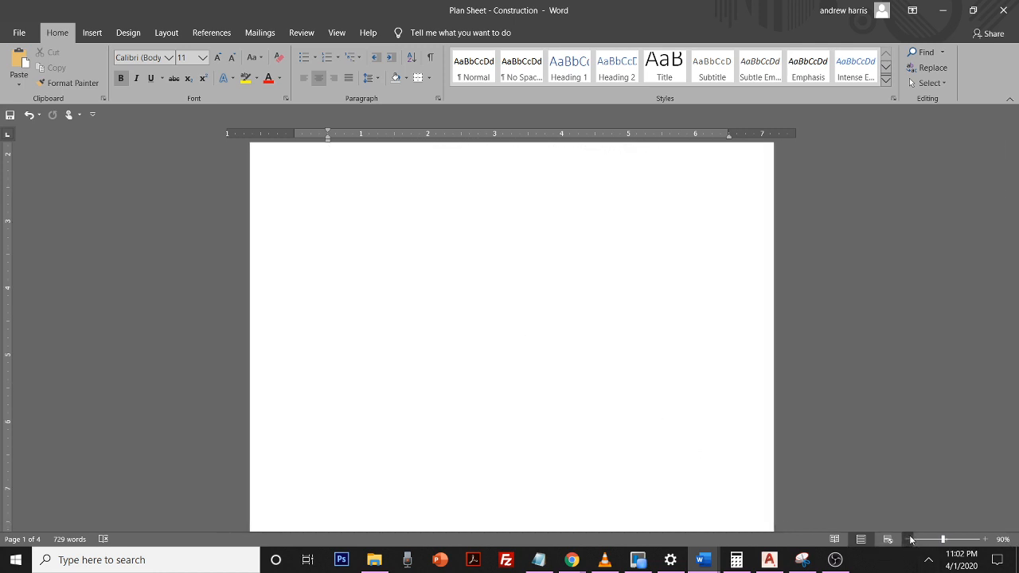
click(911, 540)
click(911, 539)
click(912, 539)
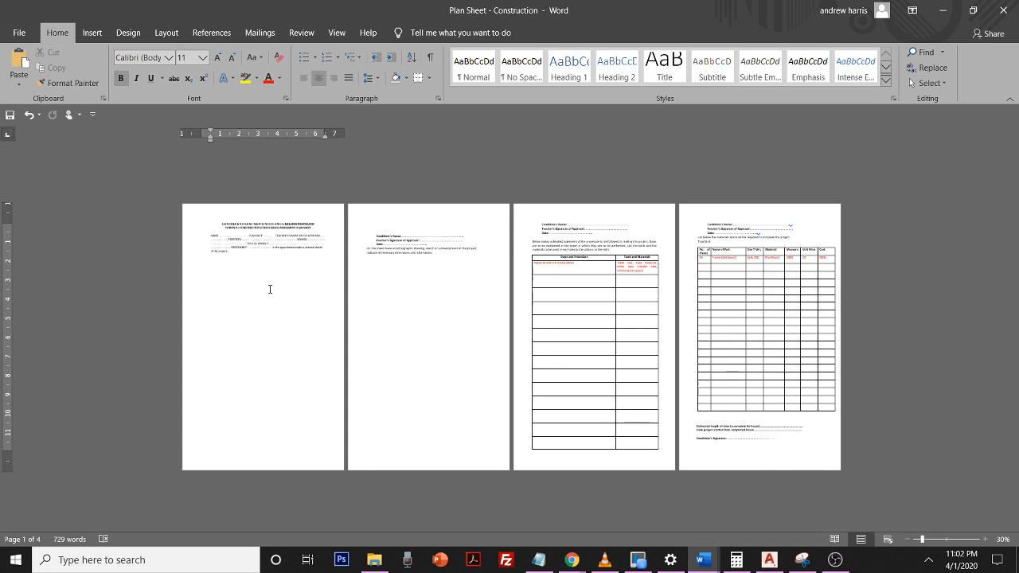
click(251, 285)
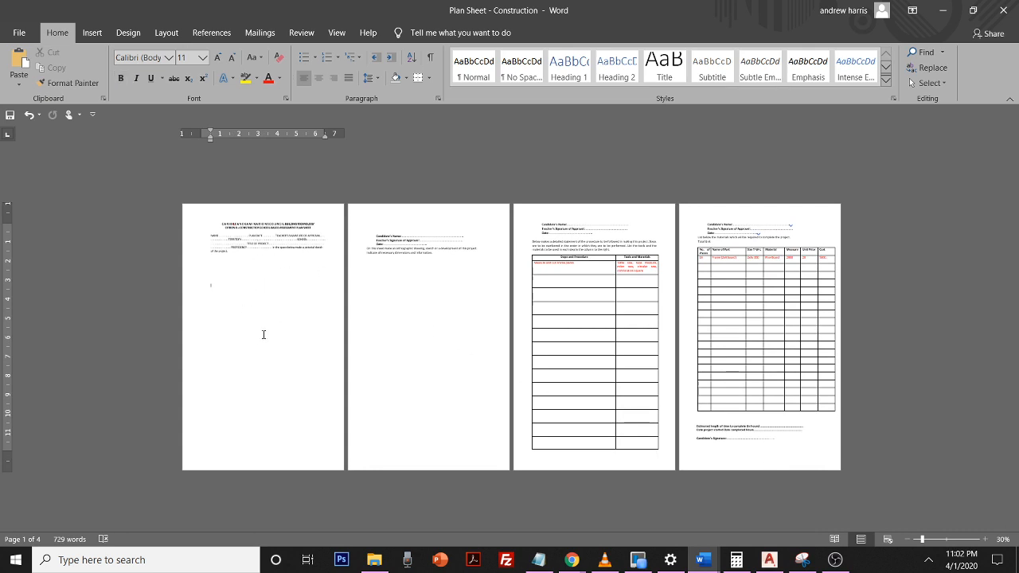
click(424, 315)
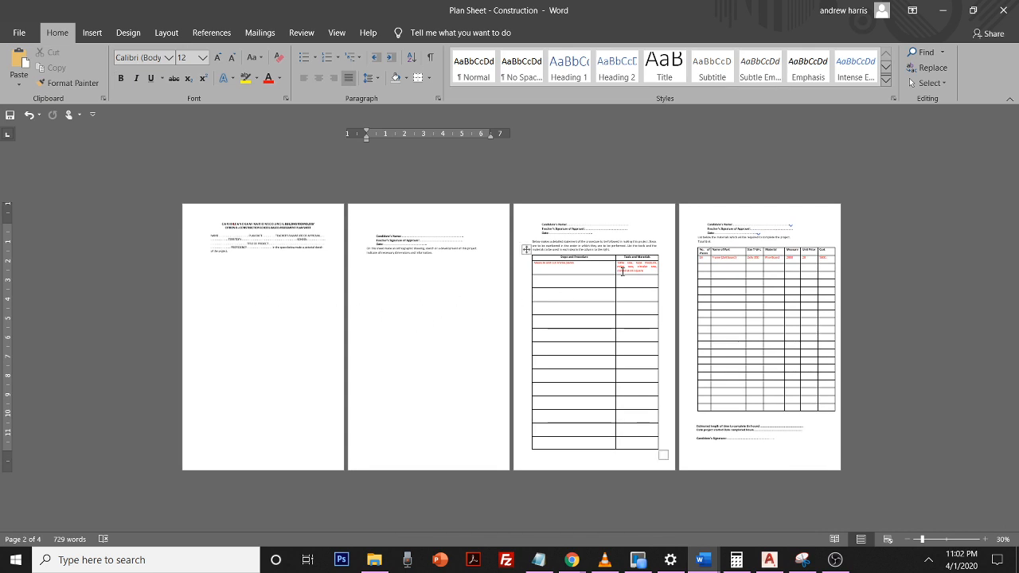
click(594, 292)
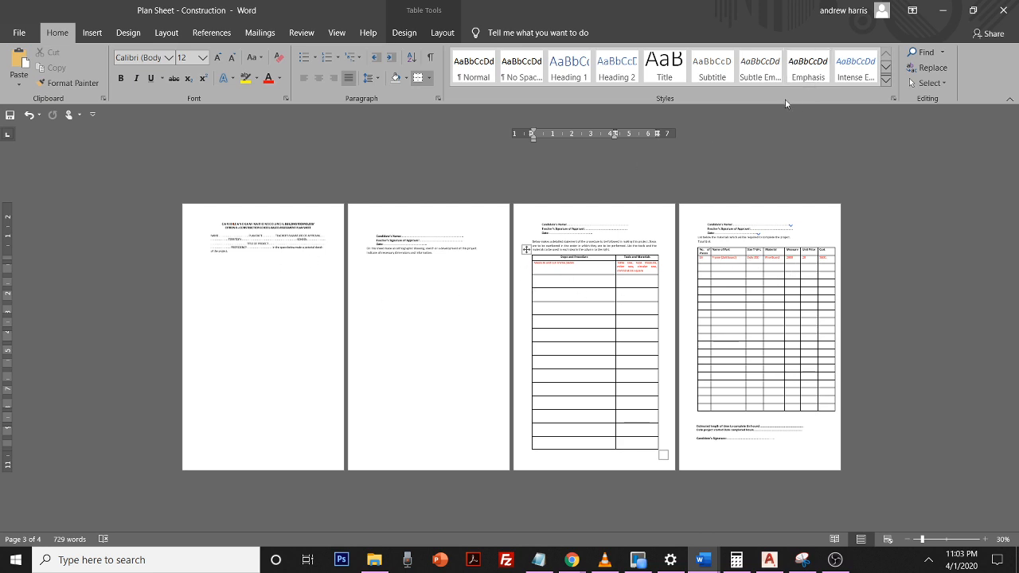
click(241, 258)
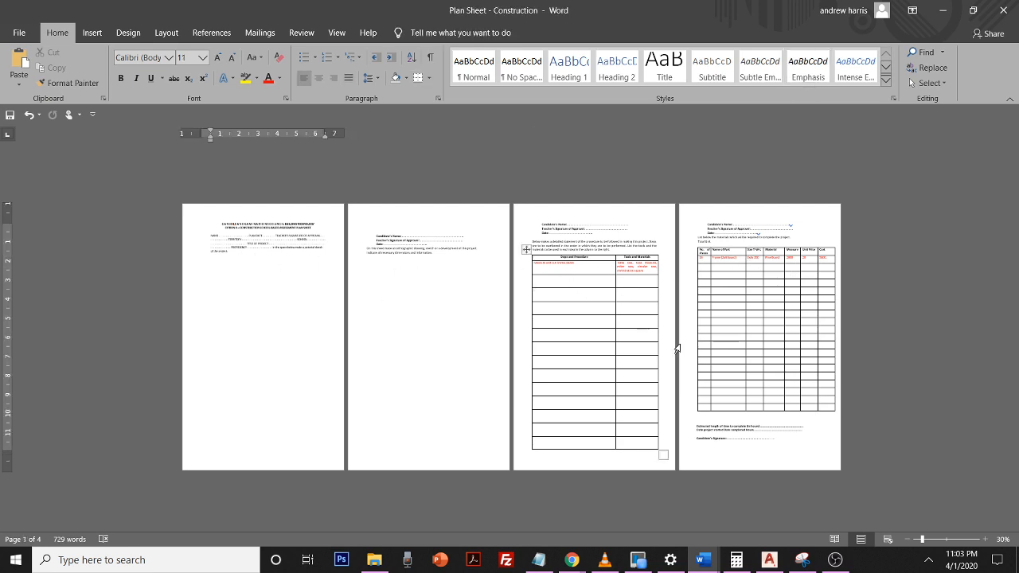
- Switch back to the DIY Laying a Concrete Slab video in Chrome and move it to the box-frame scene at about 1:47
mouse_move(804, 561)
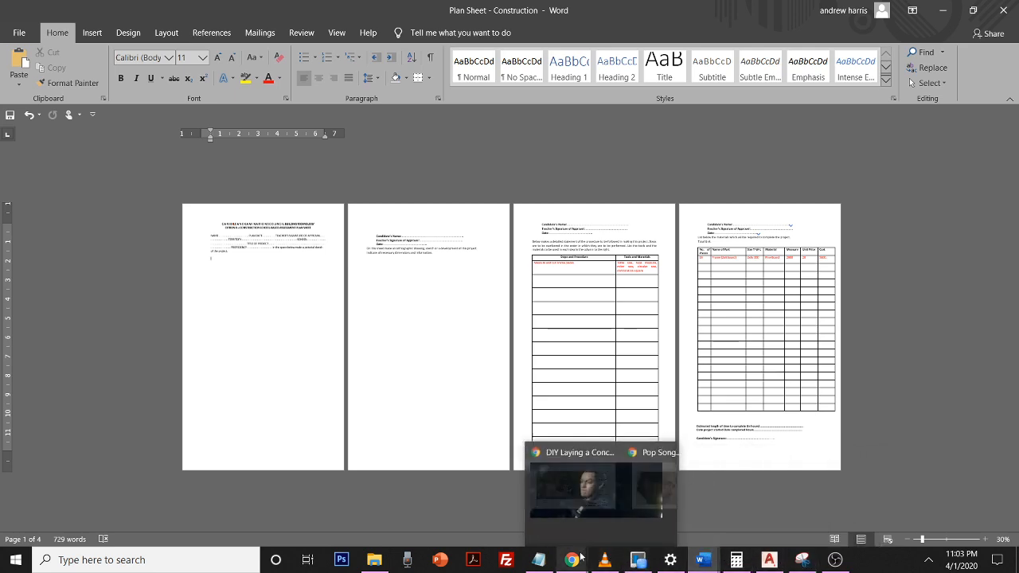
mouse_move(571, 560)
click(546, 498)
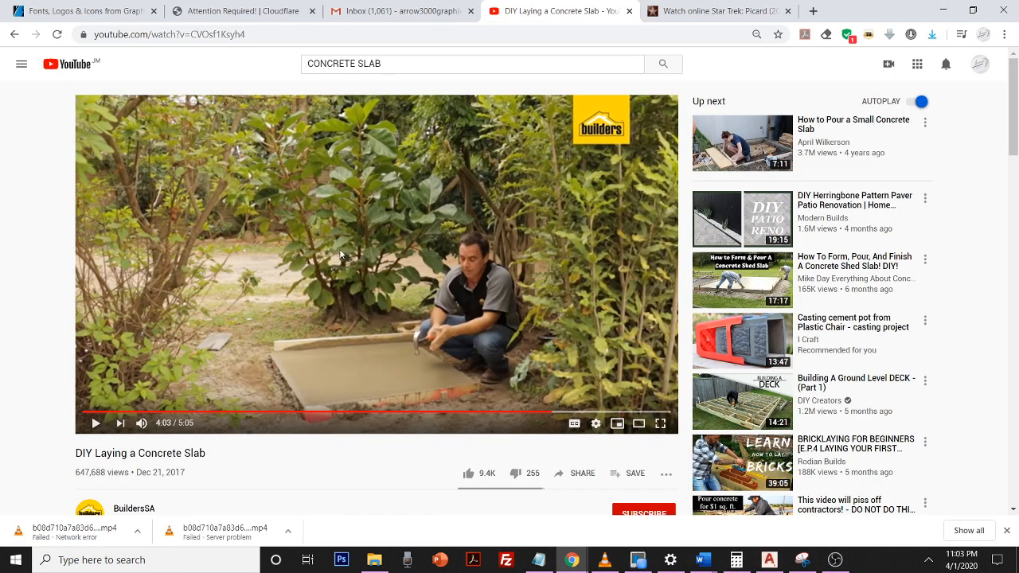
click(288, 412)
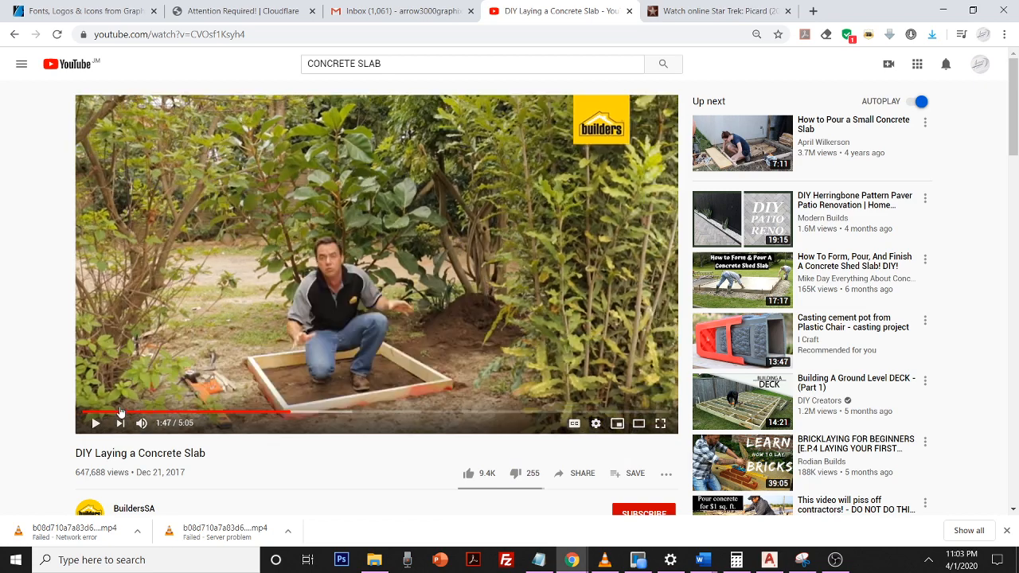
- Go back to the How to Pour a Concrete Slab for Beginners DIY video and skip ahead to the reinforcement grid at about 1:48
click(14, 34)
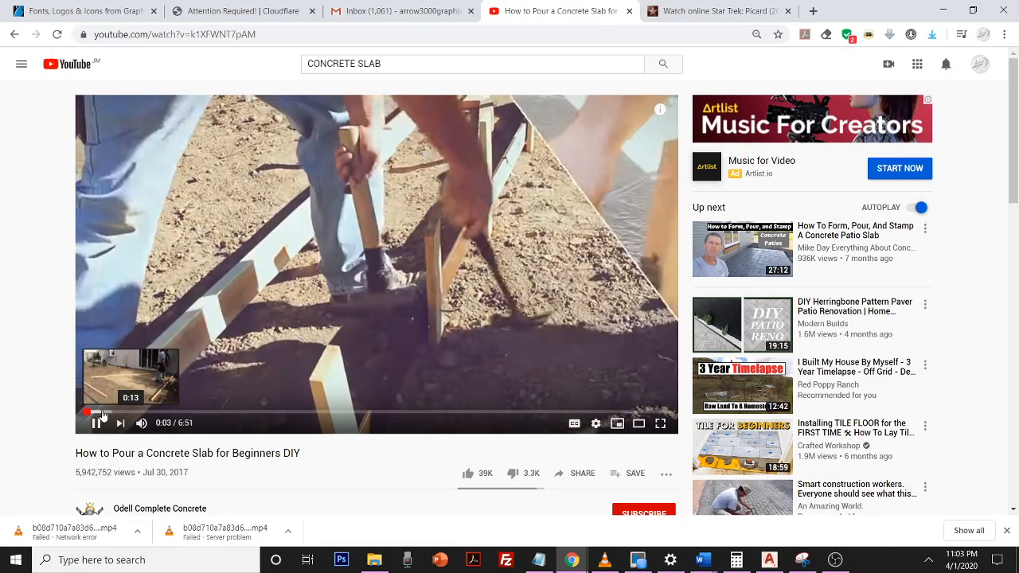
click(102, 413)
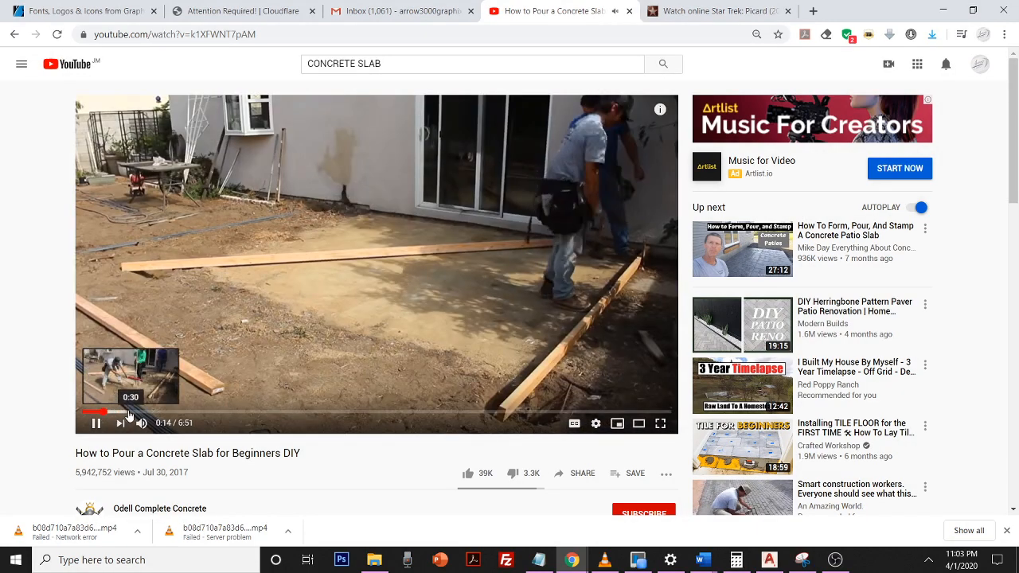
click(130, 413)
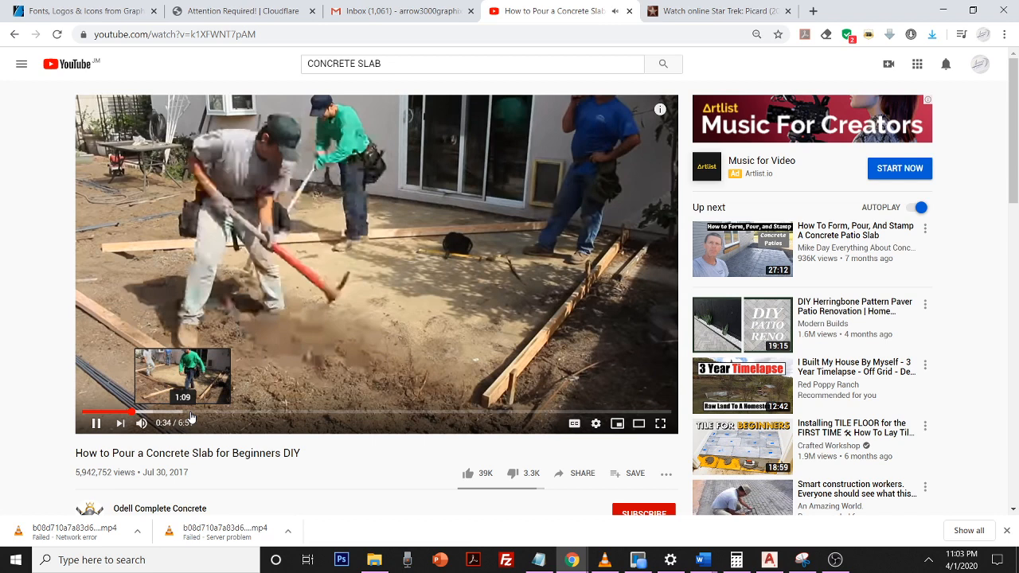
click(233, 412)
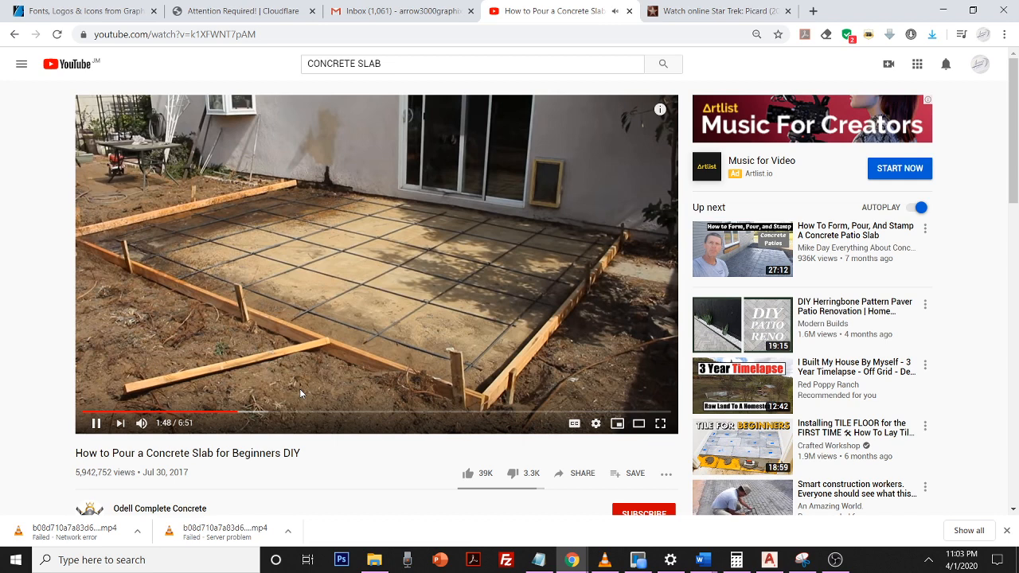
- Skip the concrete slab video ahead to the poured slab at about 3:42 and switch to the Building SBA Slab 2 drawing in AutoCAD
click(402, 413)
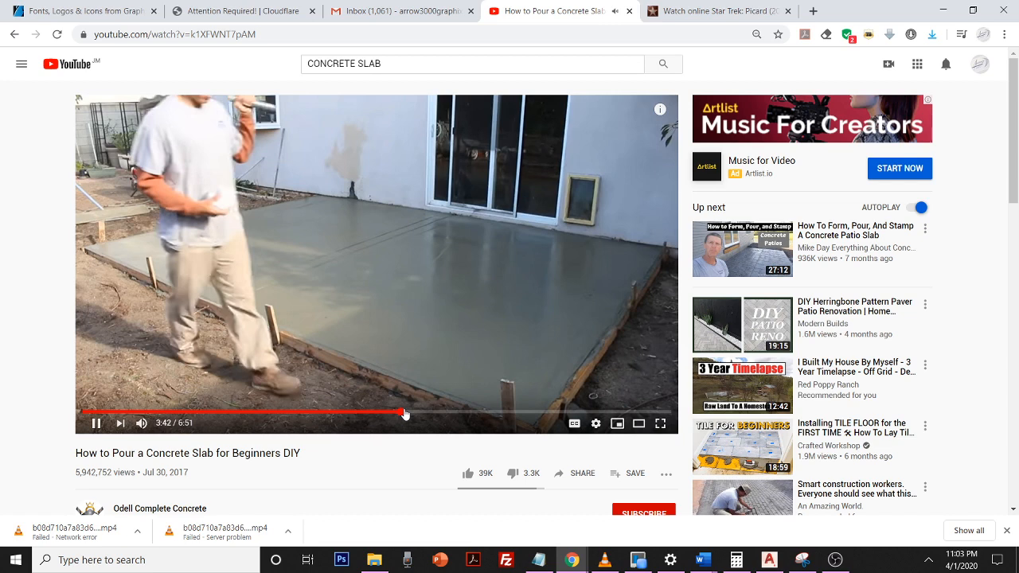
mouse_move(746, 567)
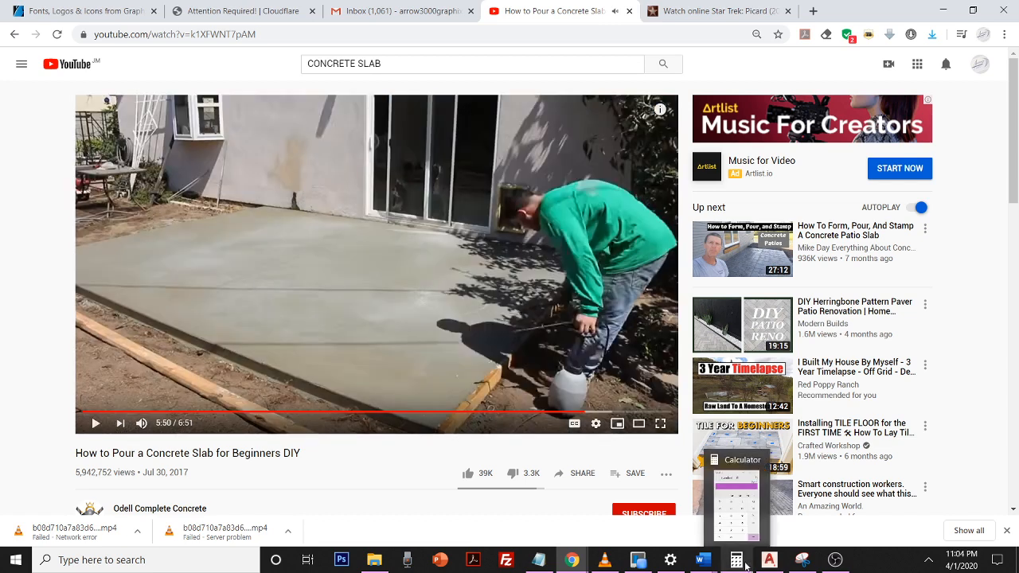
click(768, 559)
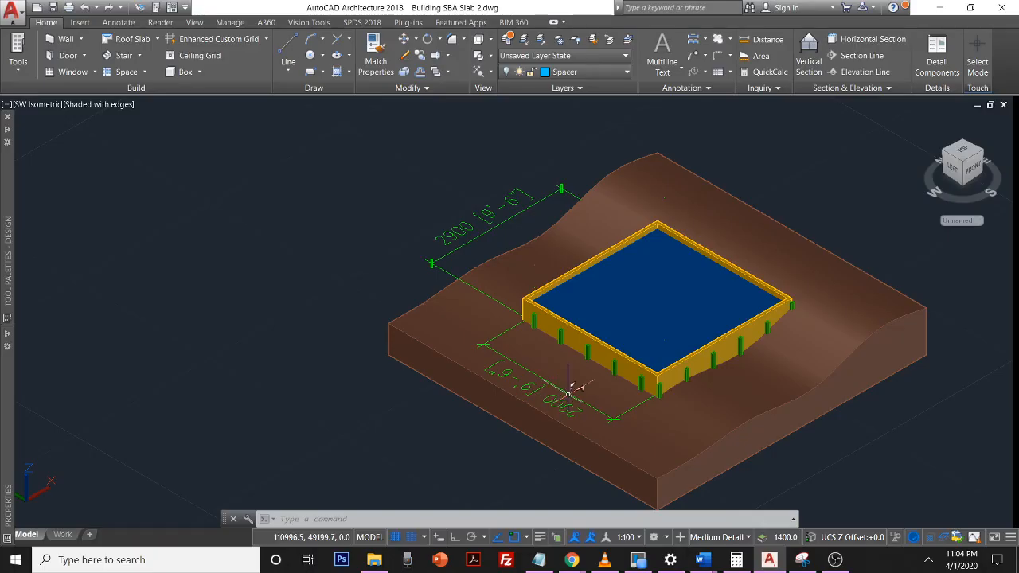
- Orbit the slab model in 3D to examine the formwork, pegs and sloping ground from the opposite side
middle_drag(623, 316, 396, 268)
scroll(581, 295, down, 4)
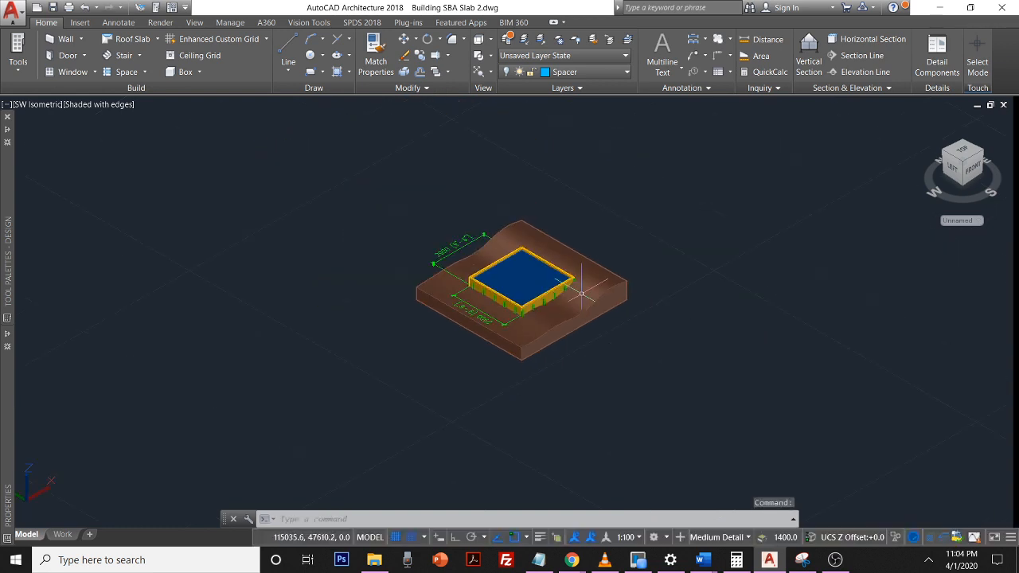
scroll(581, 295, up, 3)
right_click(573, 288)
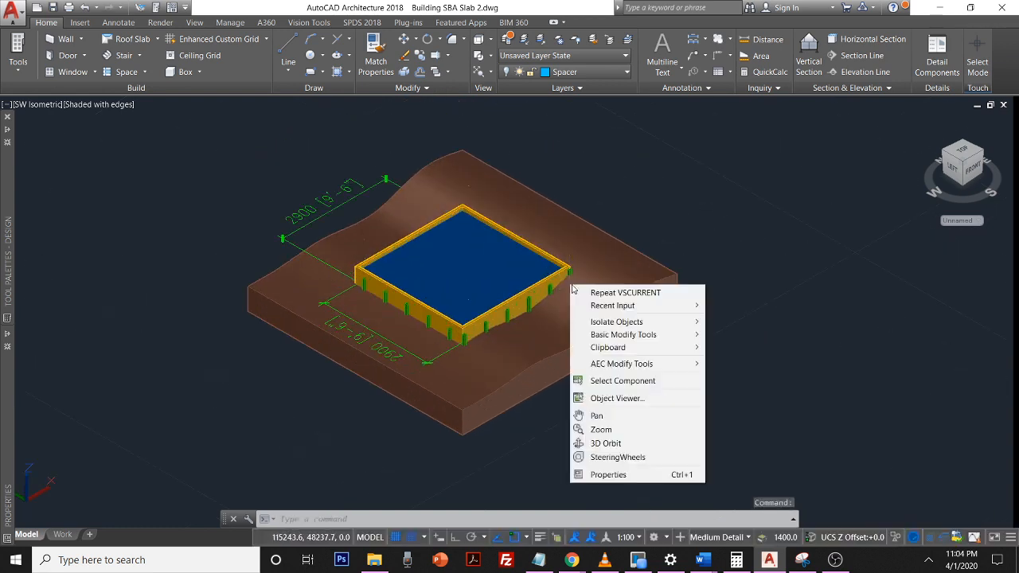
click(648, 443)
mouse_move(416, 335)
mouse_down()
mouse_move(473, 374)
mouse_move(573, 366)
mouse_move(644, 297)
mouse_move(592, 375)
mouse_move(594, 364)
mouse_up()
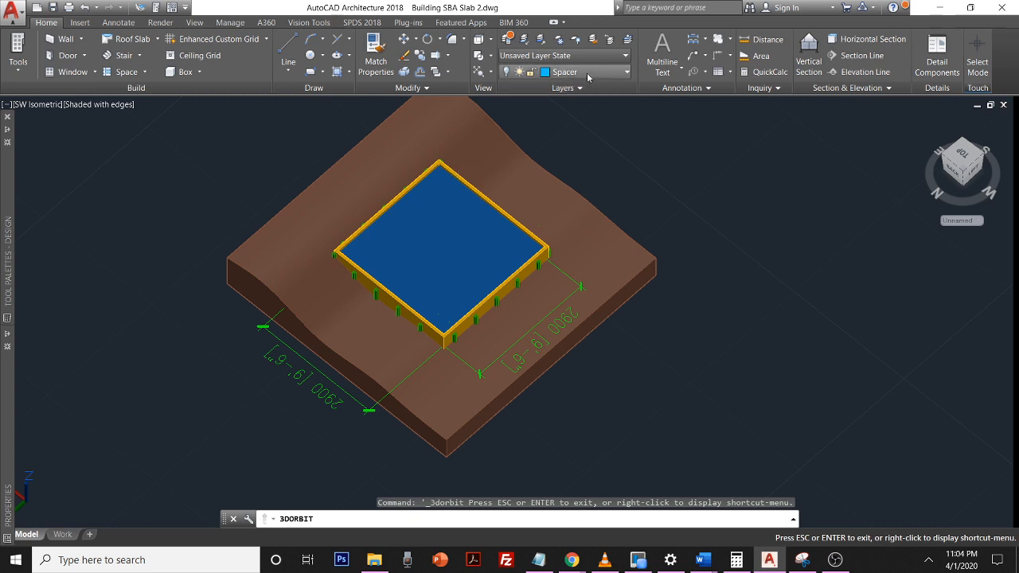
key(Escape)
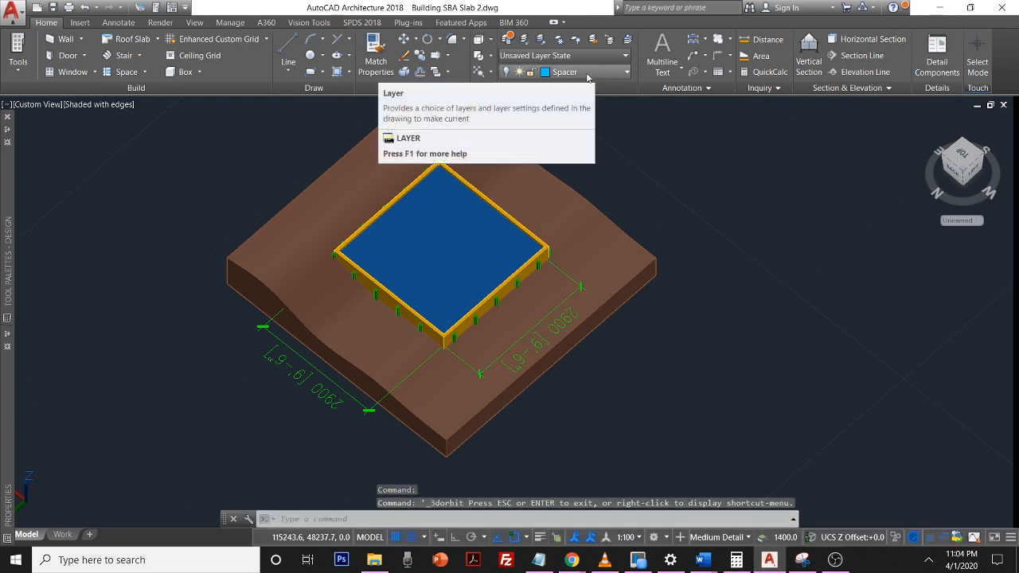
- Turn off the A-Anno-Scrn and Cement layers, accepting that the current layer is switched off
click(588, 72)
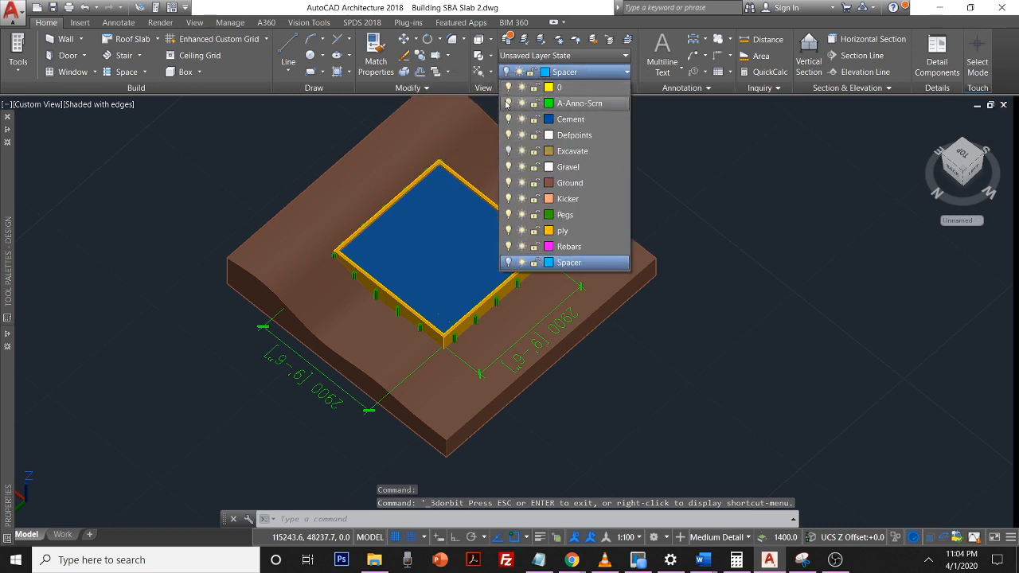
click(508, 103)
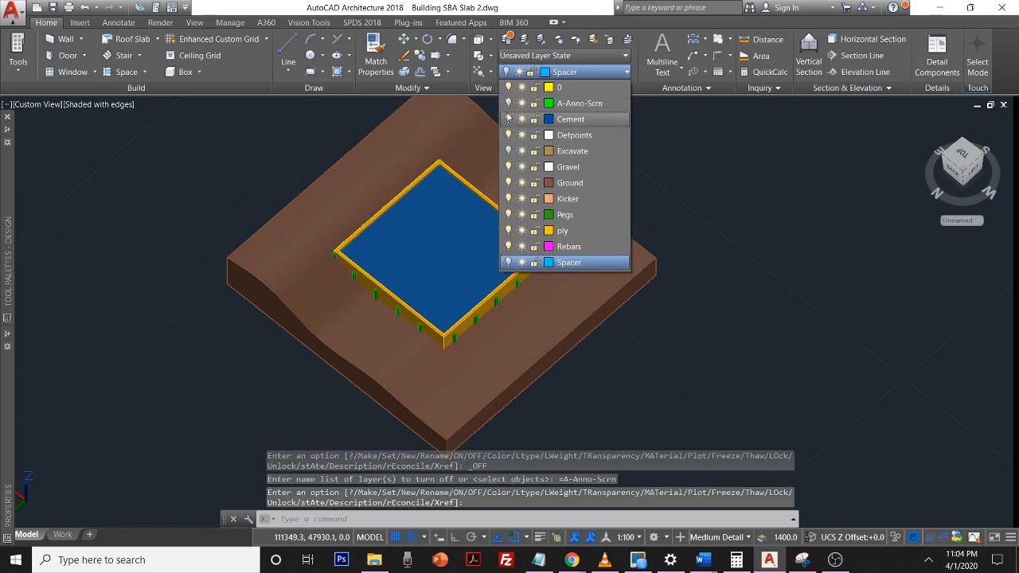
click(508, 119)
click(561, 71)
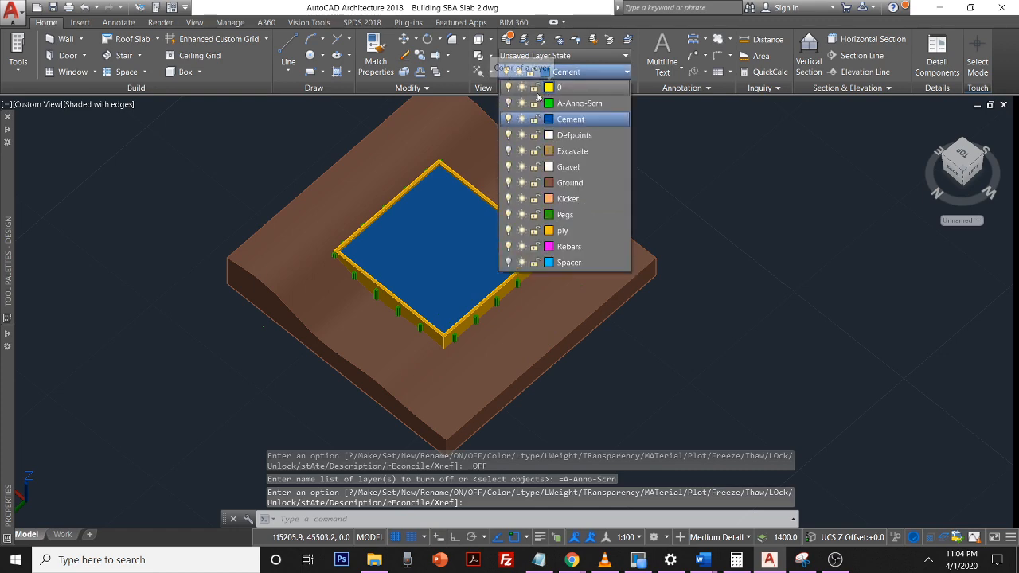
click(508, 119)
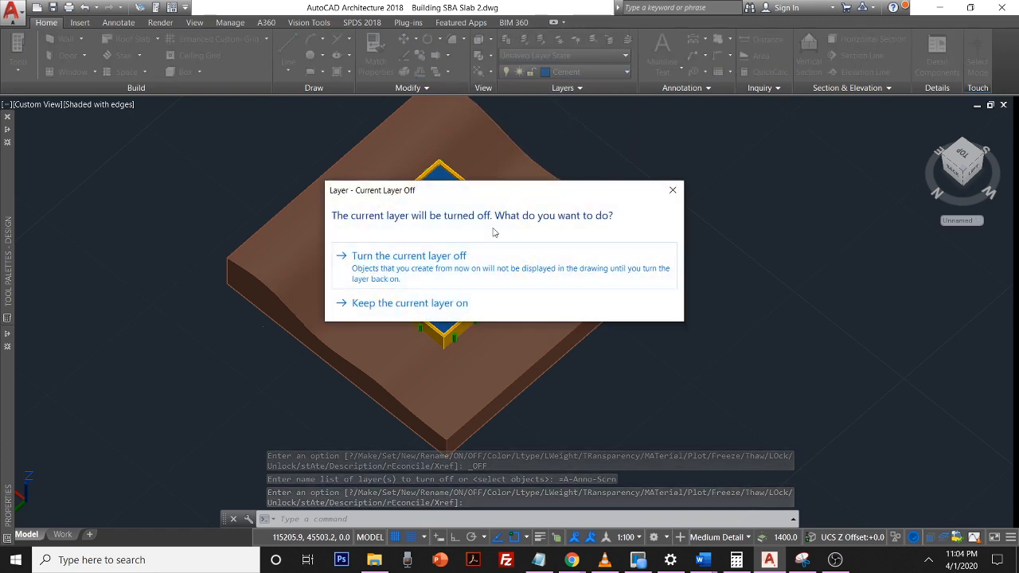
click(483, 260)
- Turn off the Gravel, Ground and Pegs layers, leaving the Kicker layer on
click(592, 68)
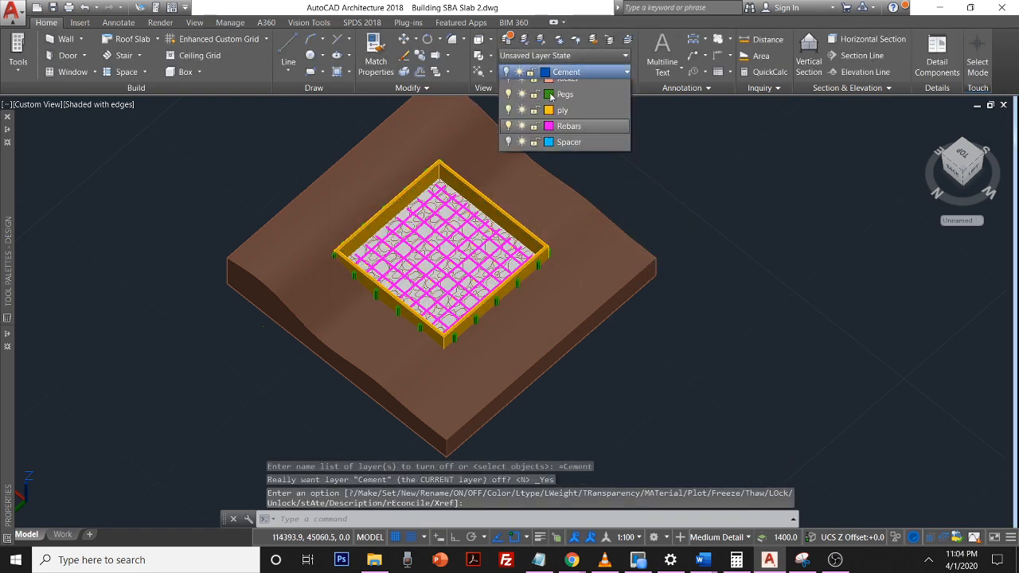
click(507, 167)
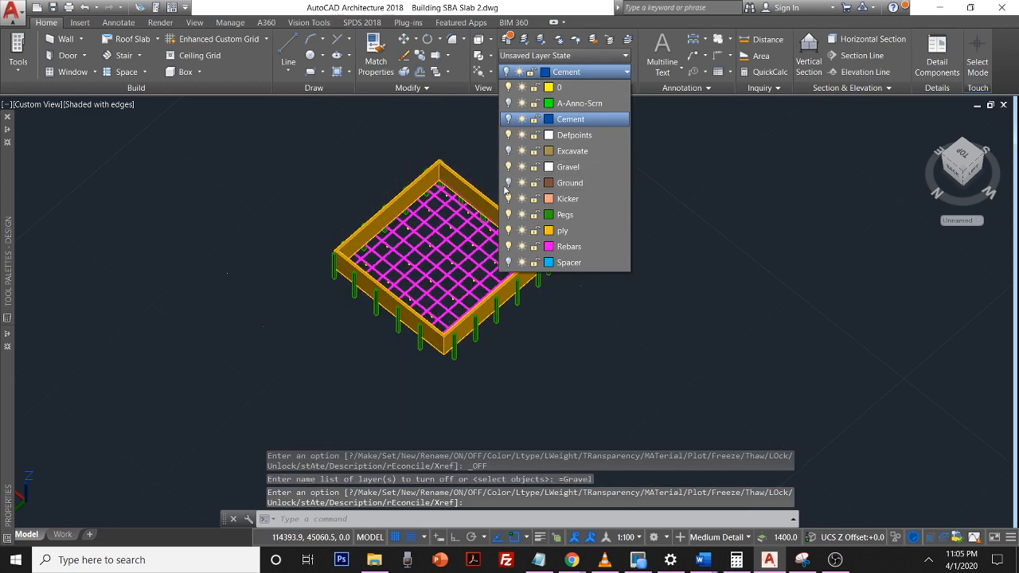
click(508, 199)
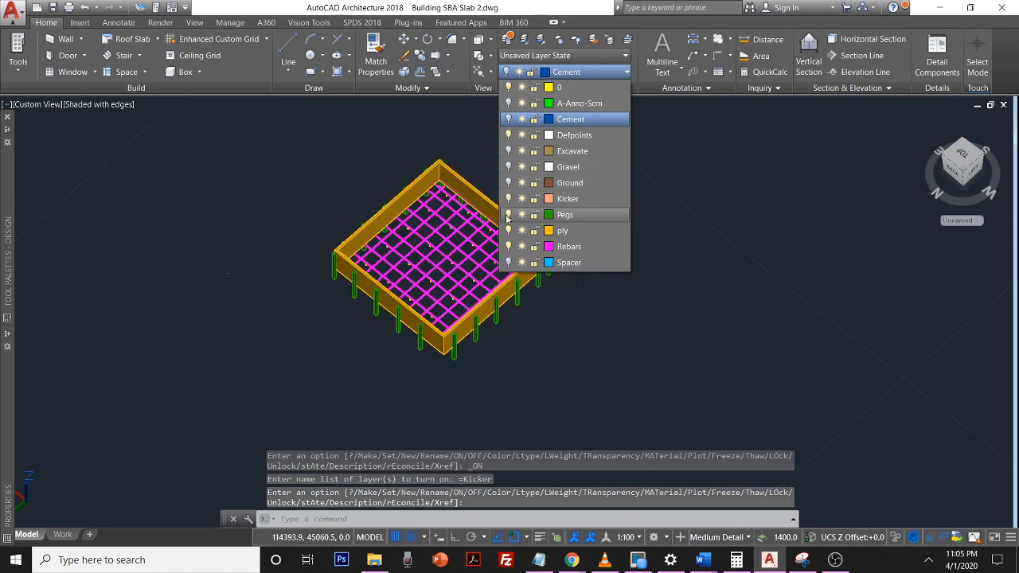
click(508, 216)
- Make ply the current layer and turn it off to hide the formwork boards around the rebar grid
click(506, 233)
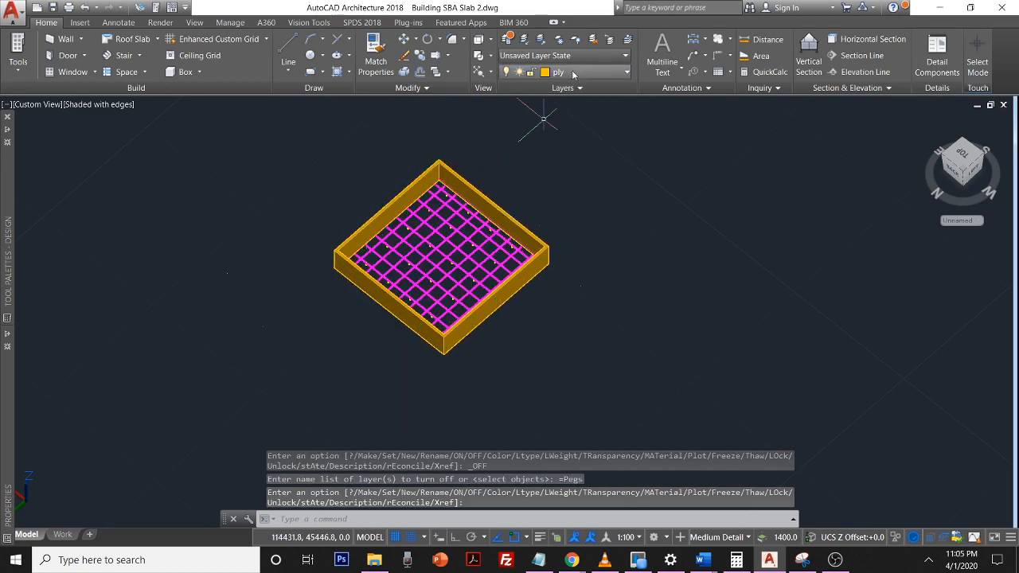
click(572, 74)
click(507, 232)
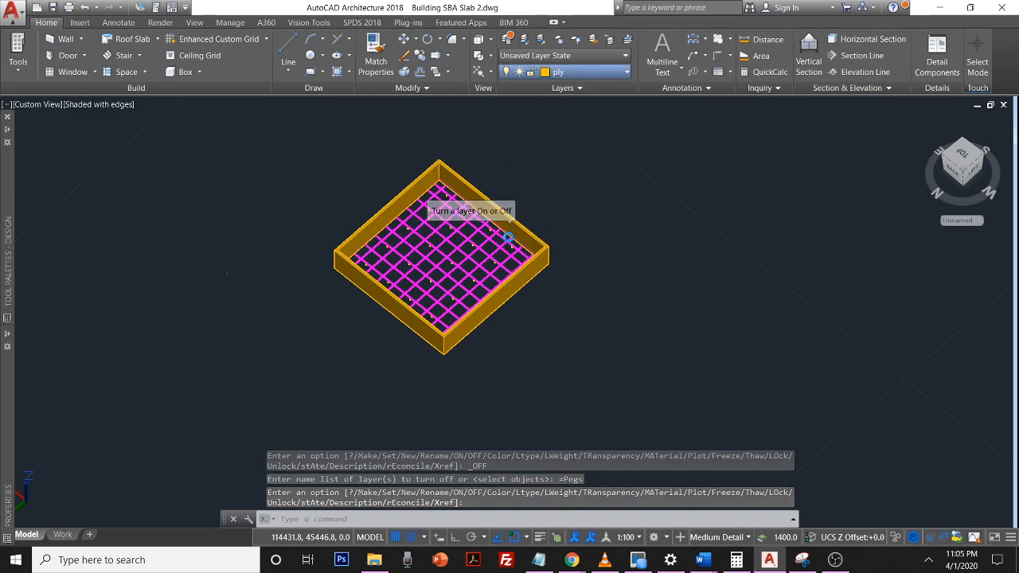
click(513, 256)
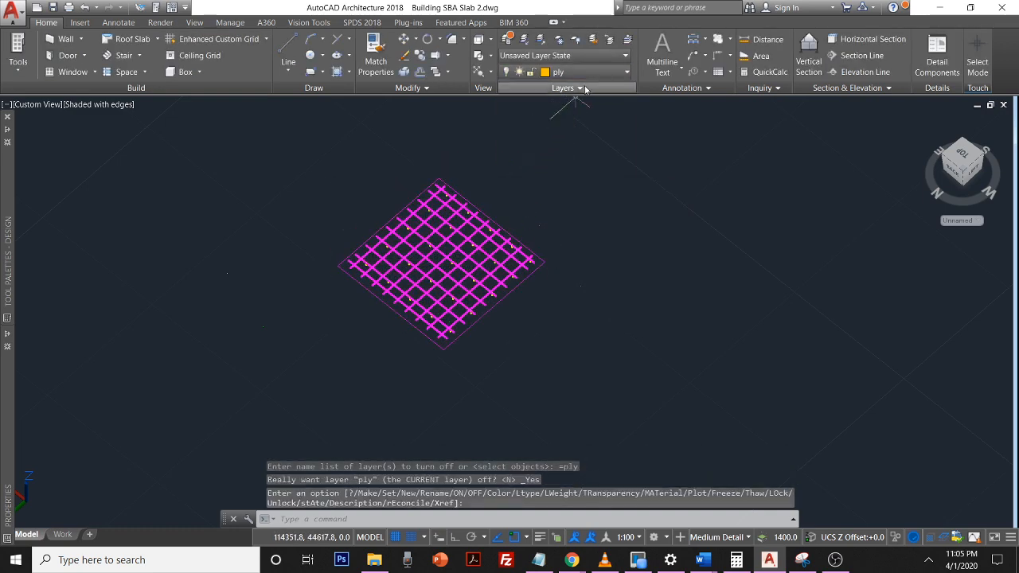
- Turn off the remaining Rebars, Defpoints, Kicker and 0 layers to clear the model view
click(572, 73)
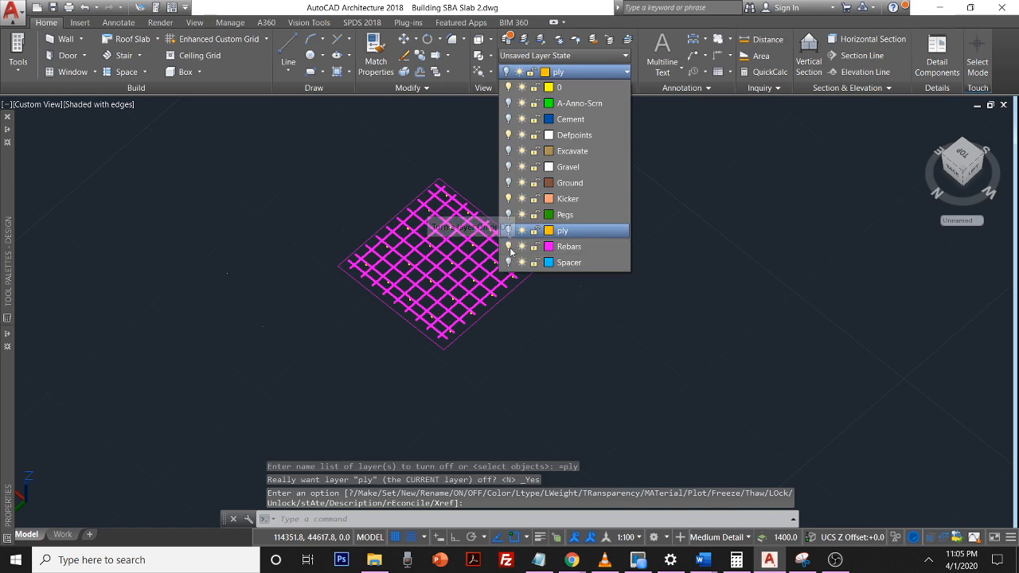
click(510, 248)
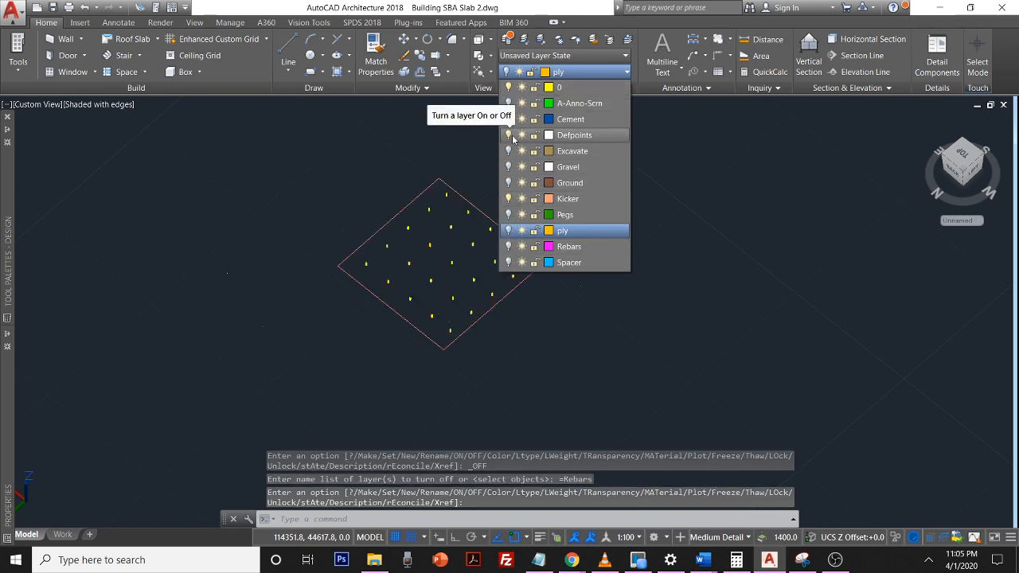
click(510, 135)
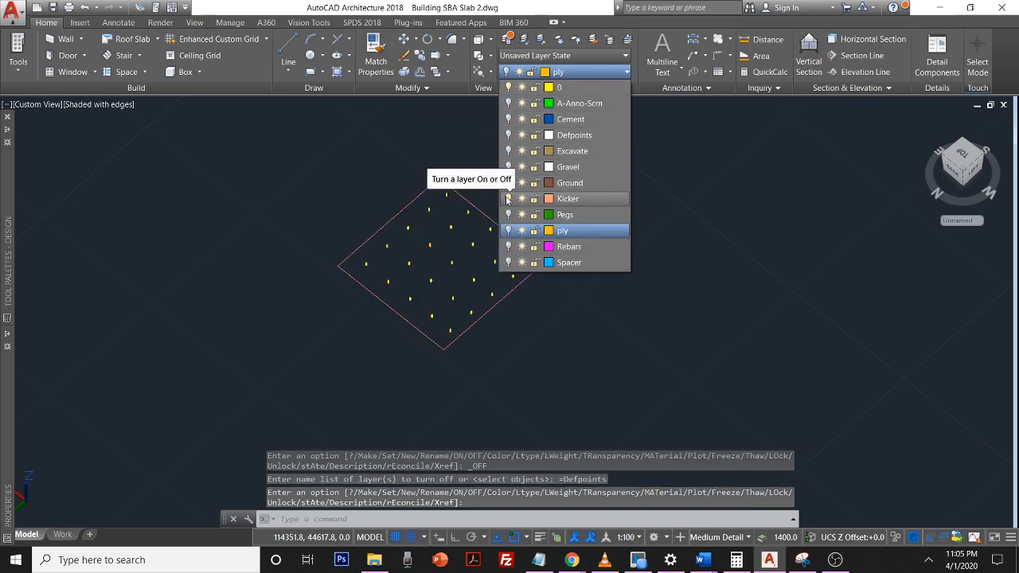
click(507, 199)
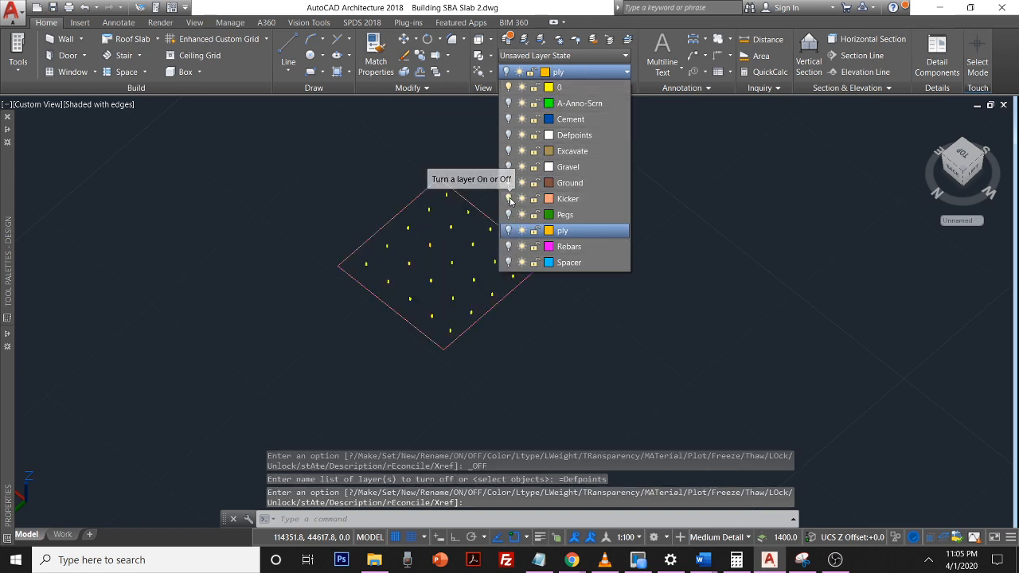
click(510, 88)
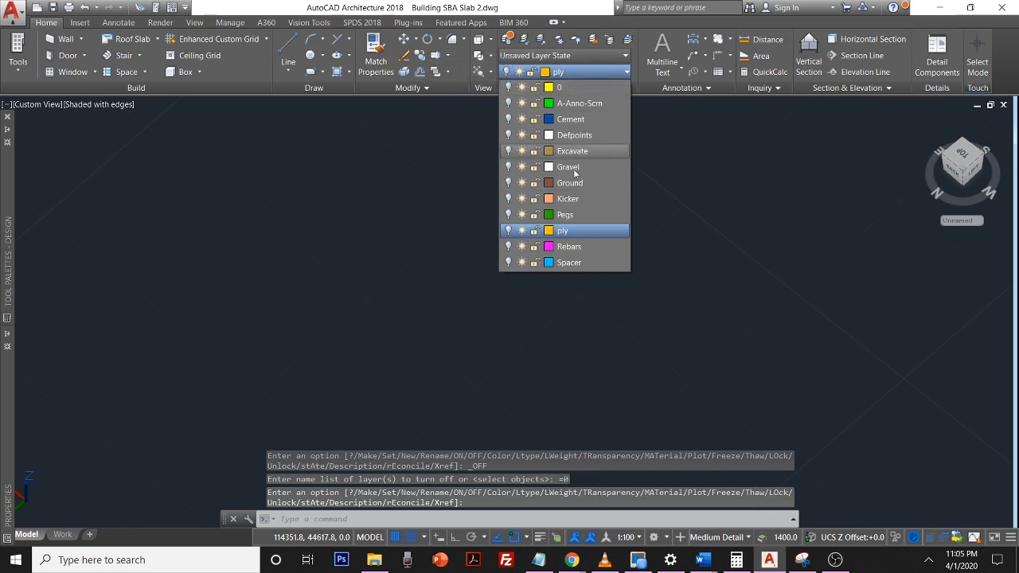
- Turn on the Ground and Excavate layers to show the sloping site before the slab area is dug out
click(509, 183)
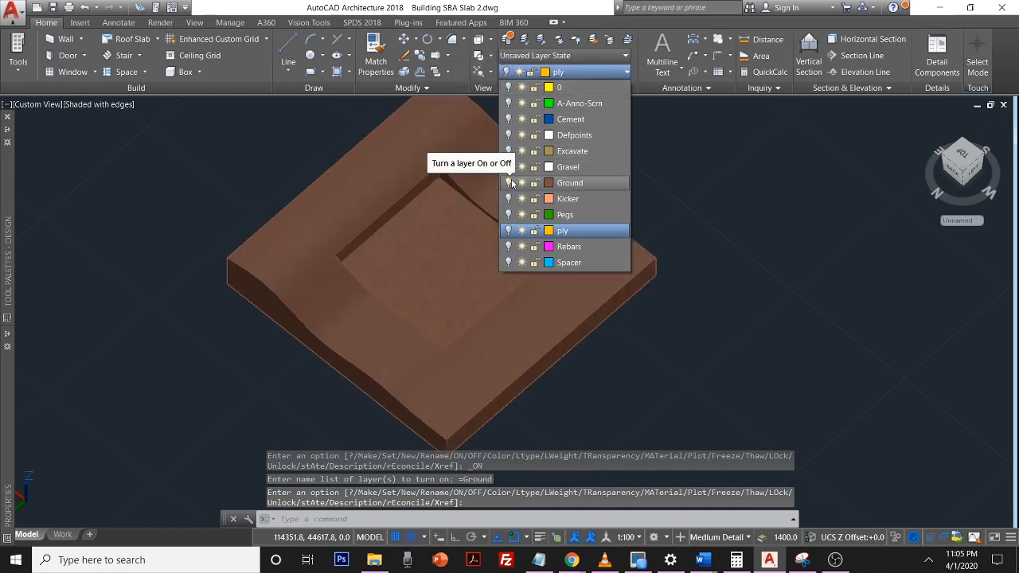
click(510, 152)
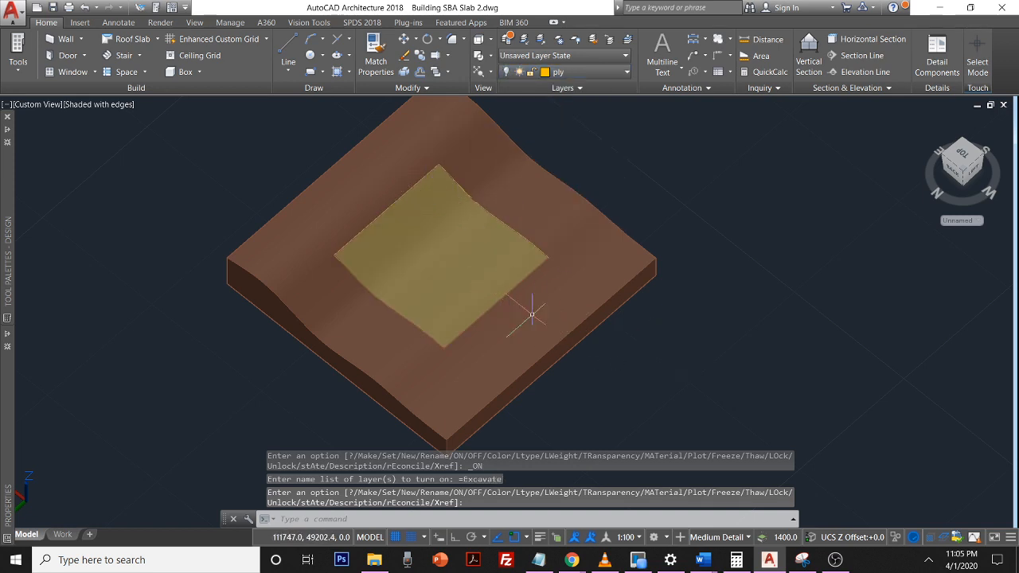
right_click(694, 341)
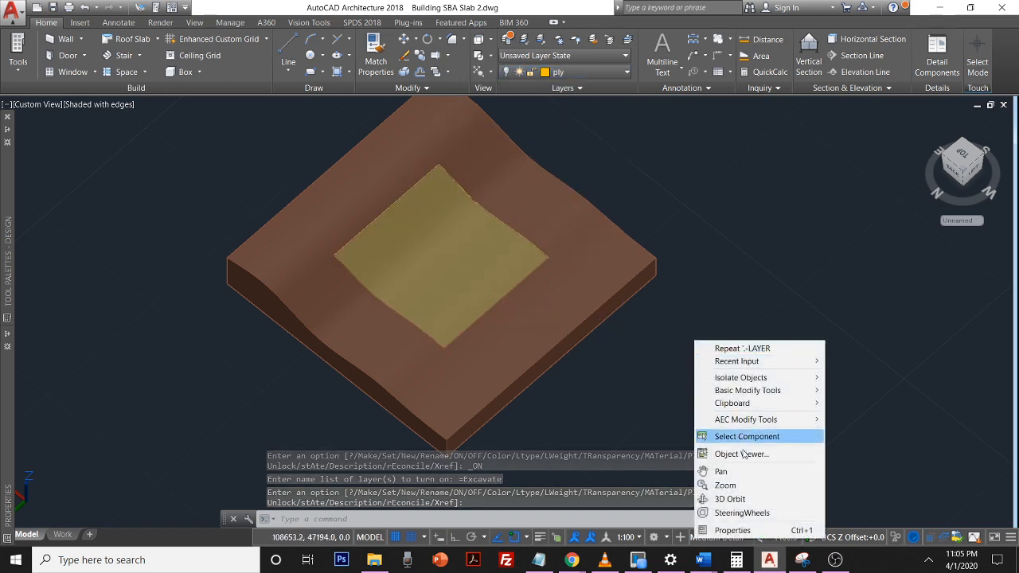
click(728, 501)
mouse_move(675, 266)
mouse_down()
mouse_move(657, 293)
mouse_move(580, 331)
mouse_move(460, 216)
mouse_move(454, 268)
mouse_move(472, 277)
mouse_up()
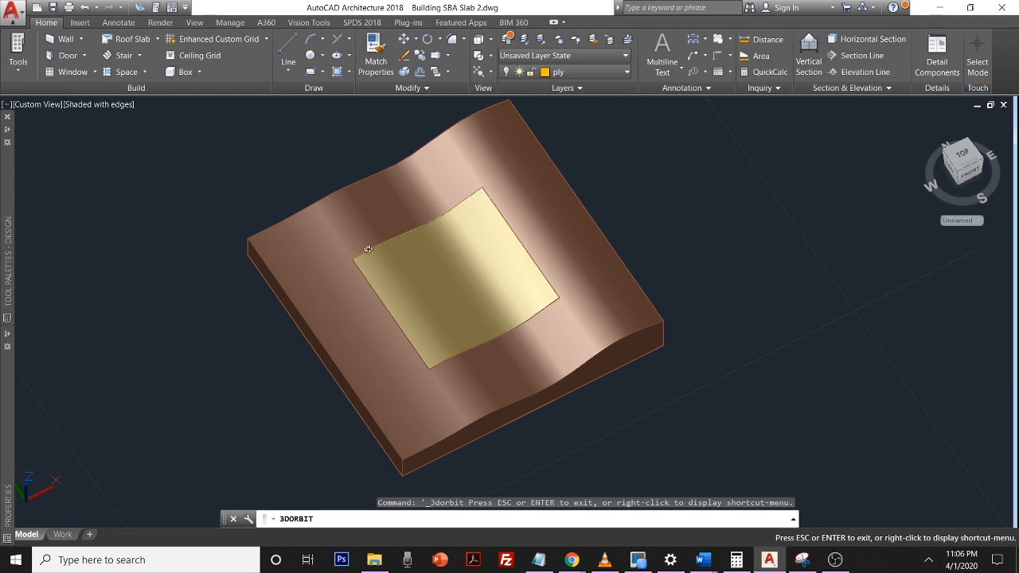
- Turn off the Excavate layer to reveal the dug-out area and turn on the Gravel layer to fill its base
click(594, 73)
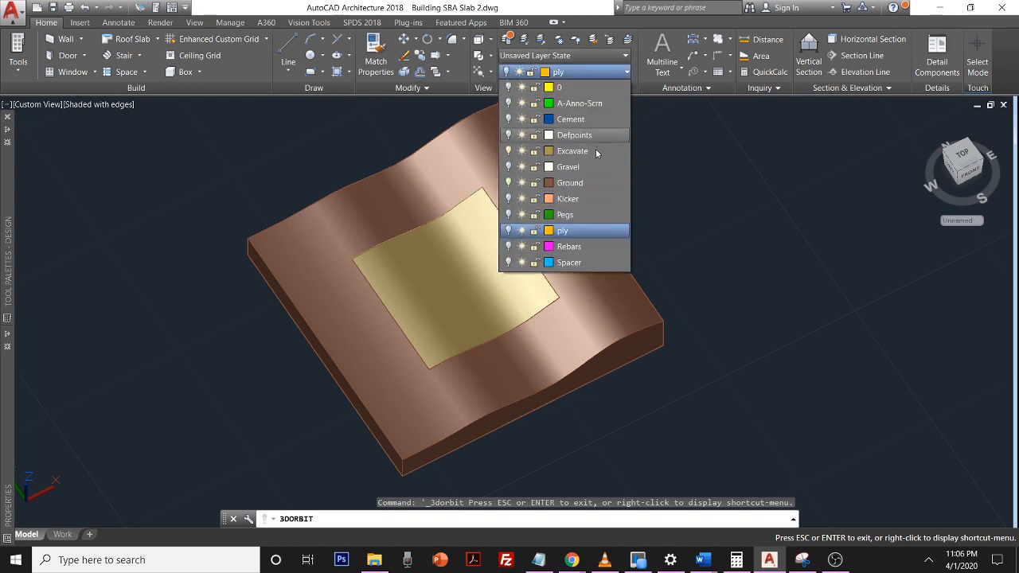
click(510, 151)
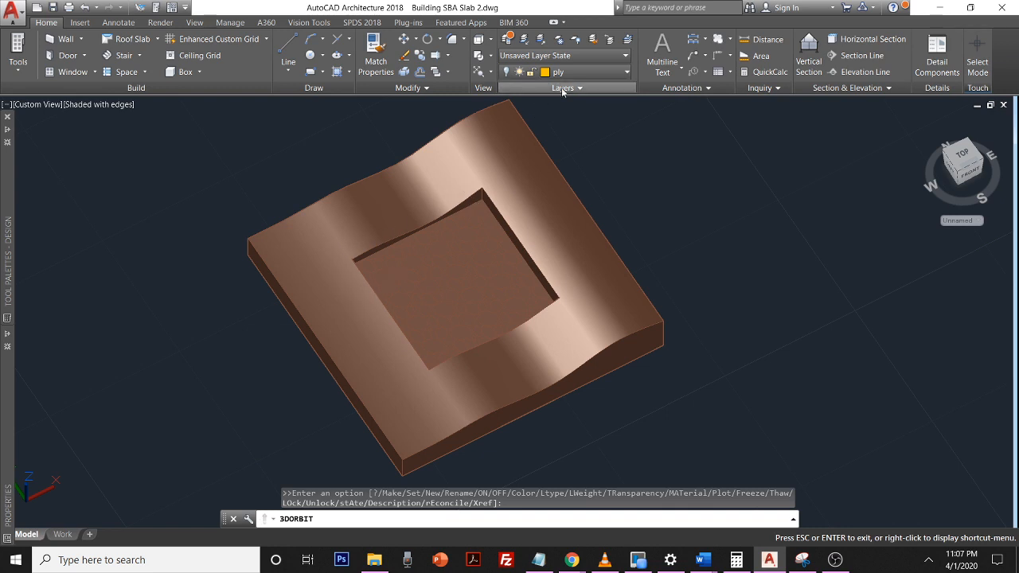
click(590, 72)
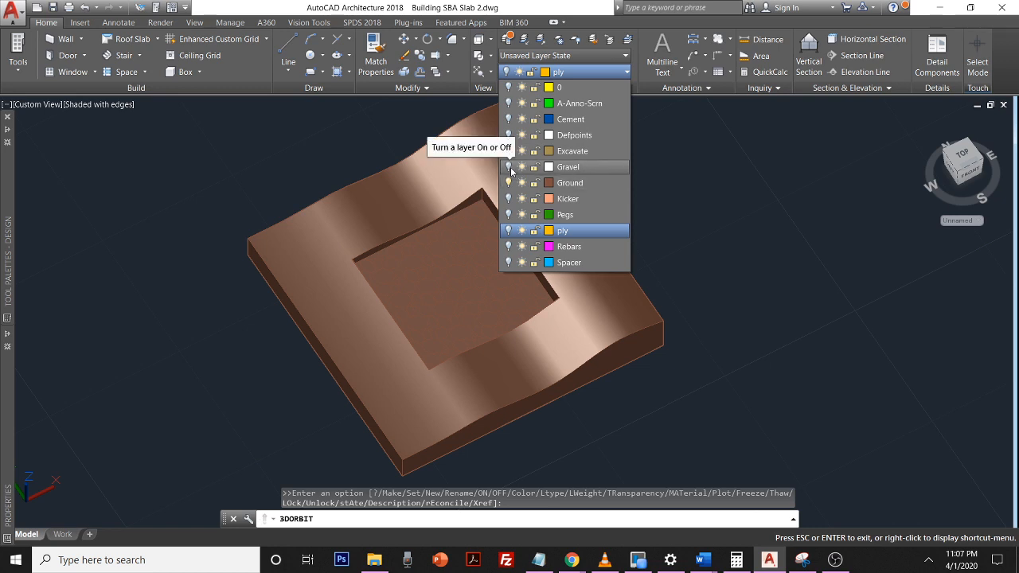
click(508, 167)
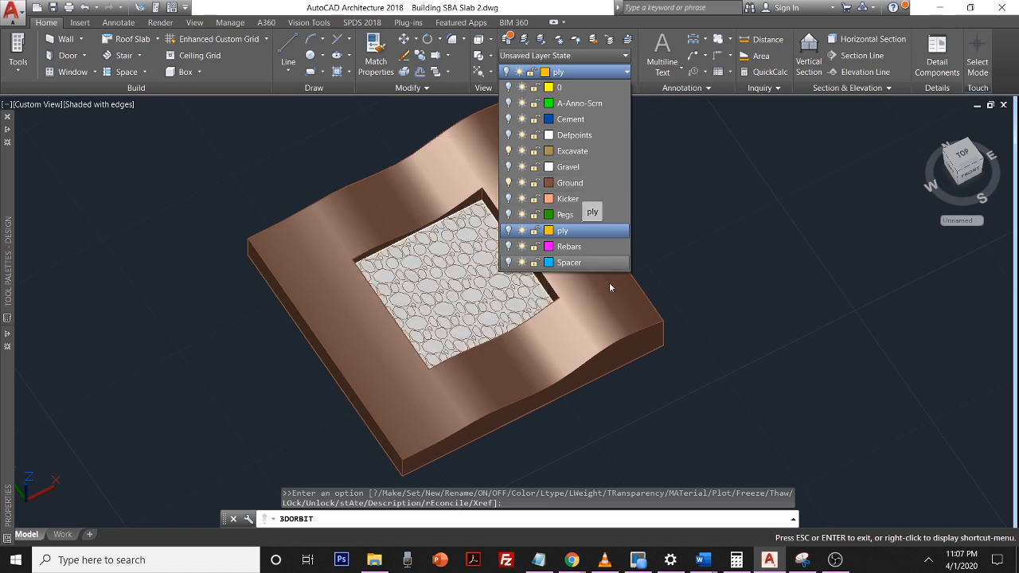
click(701, 255)
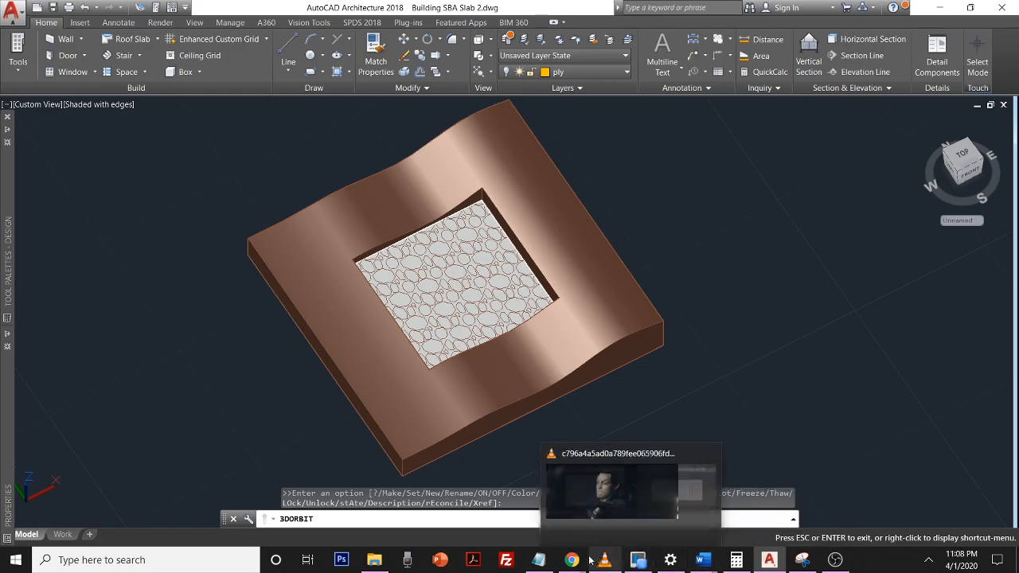
- Switch back to YouTube in Chrome, open the DIY Laying a Concrete Slab video and skip ahead to about 1:27
mouse_move(572, 549)
click(538, 498)
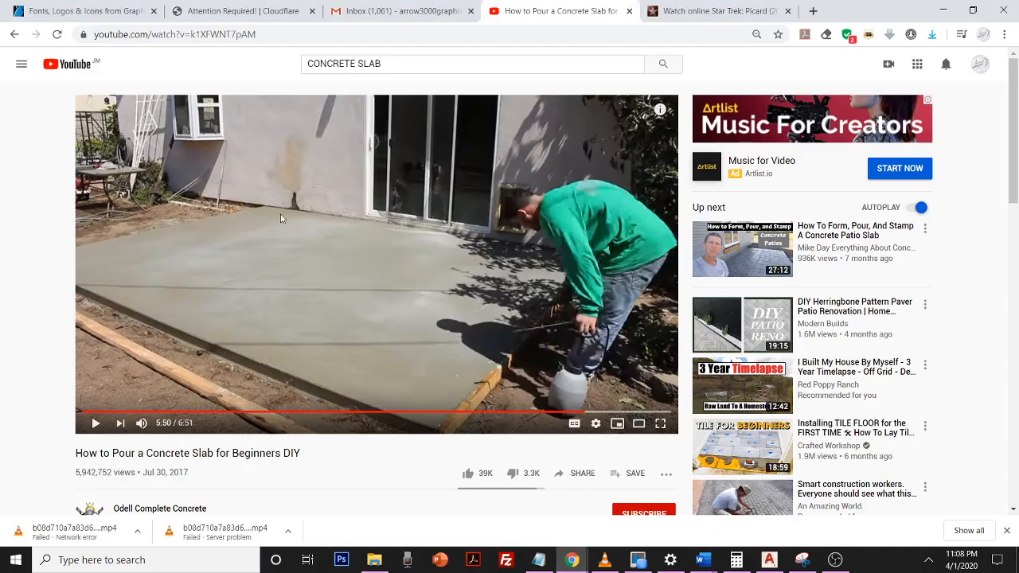
click(15, 34)
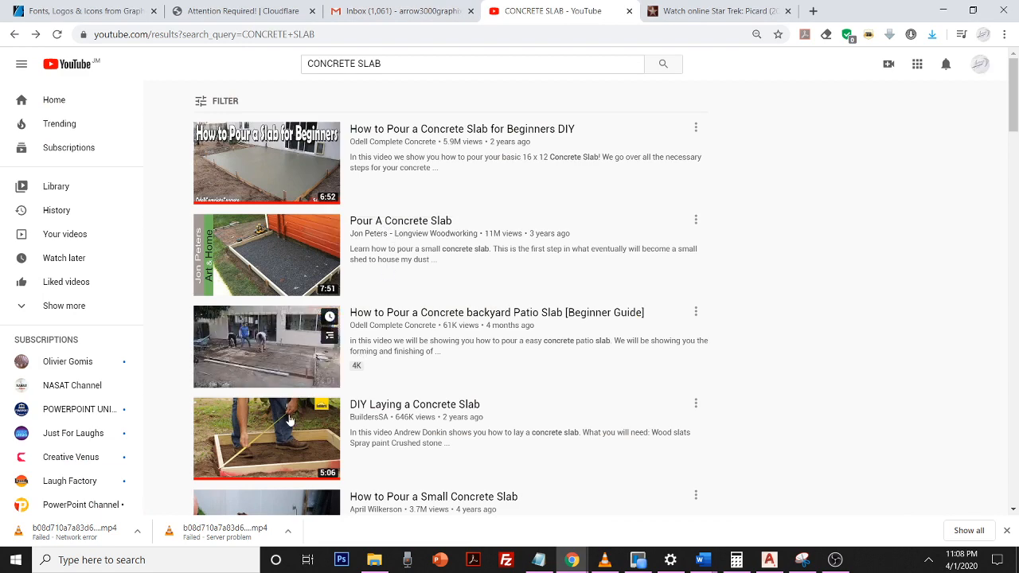
click(284, 428)
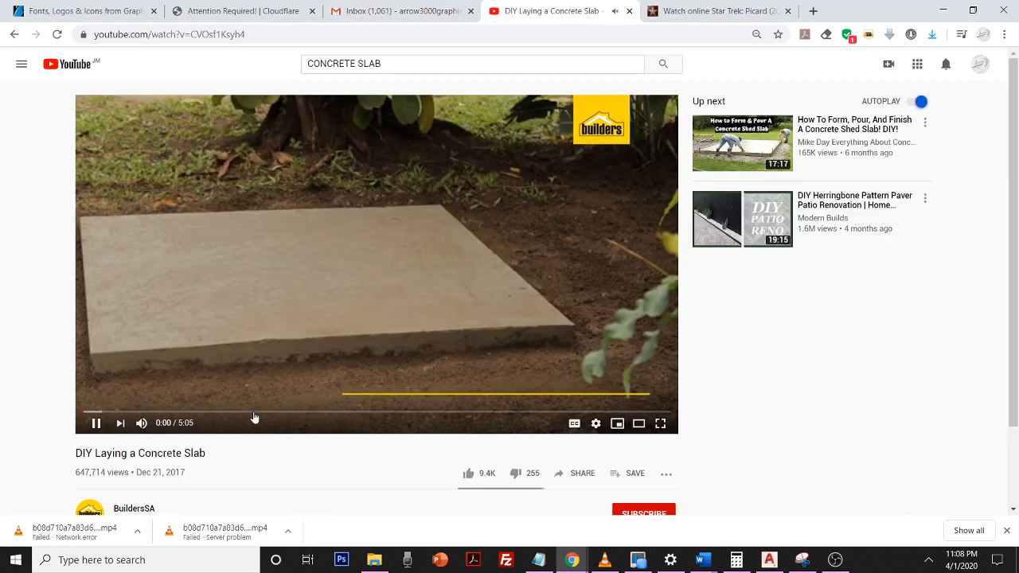
click(252, 413)
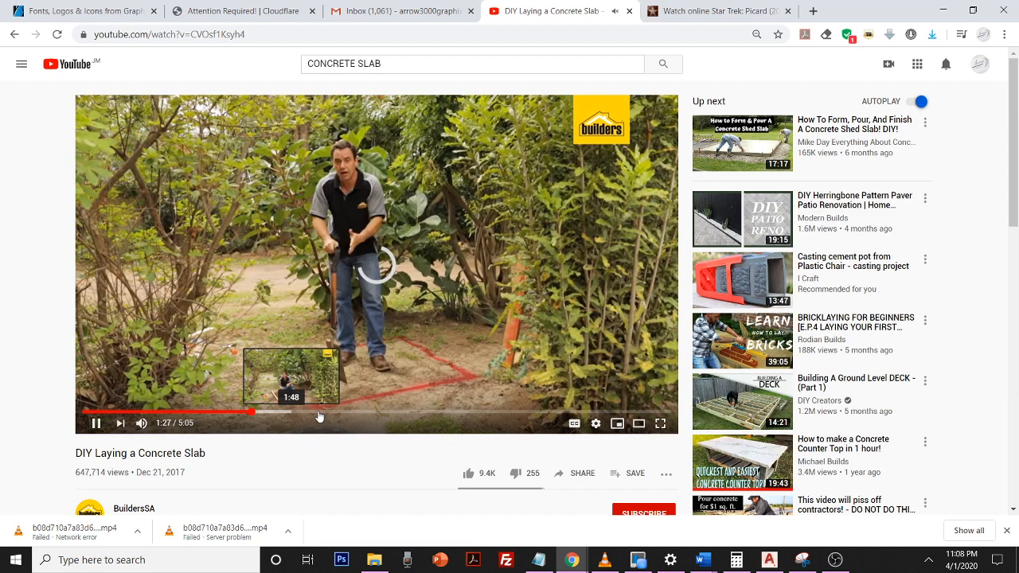
- Skip through the slab video to the crushed stone layer at about 2:51 and view that stage full screen before restoring the page
click(325, 415)
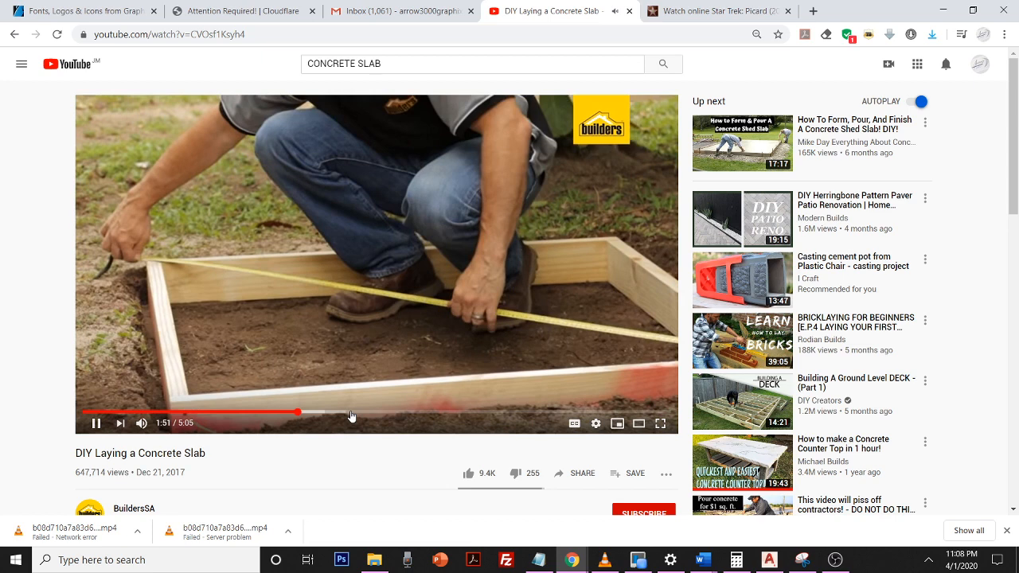
click(434, 415)
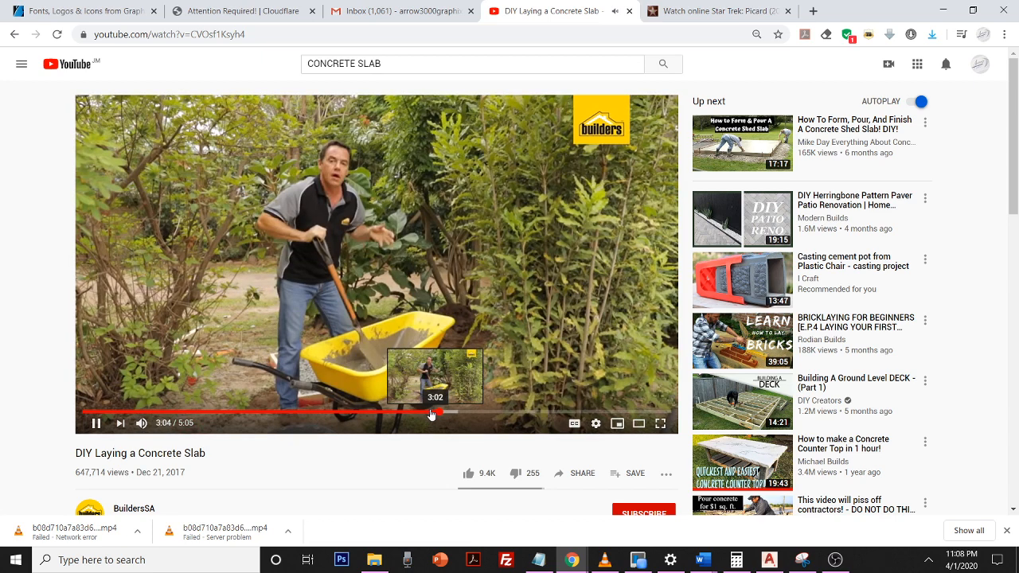
click(412, 413)
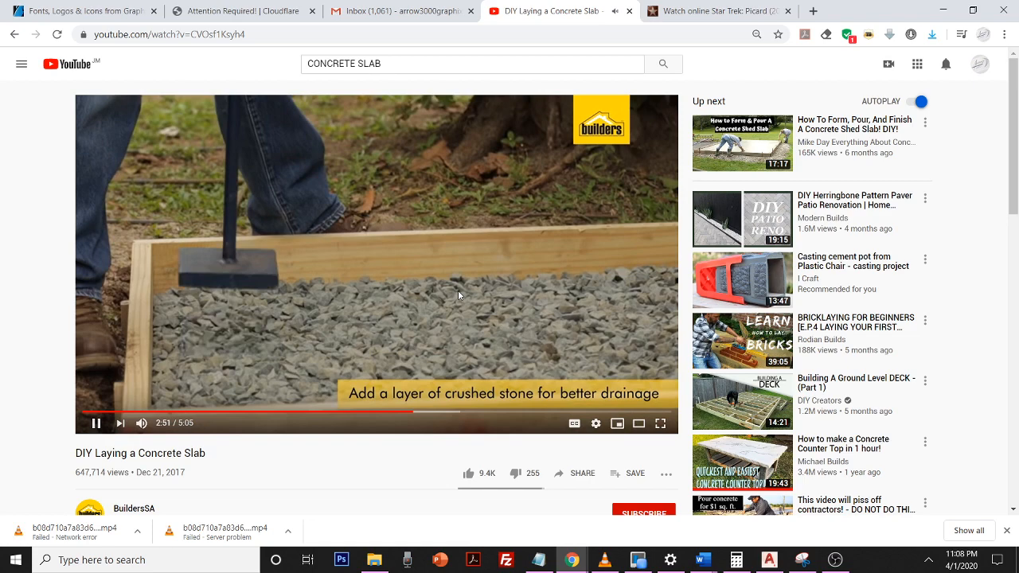
double_click(458, 289)
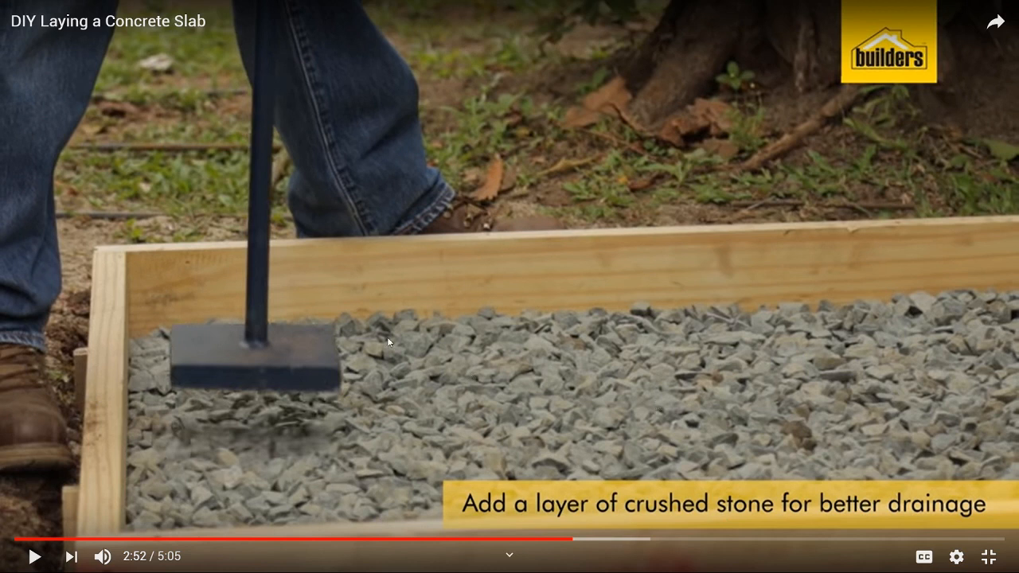
click(987, 557)
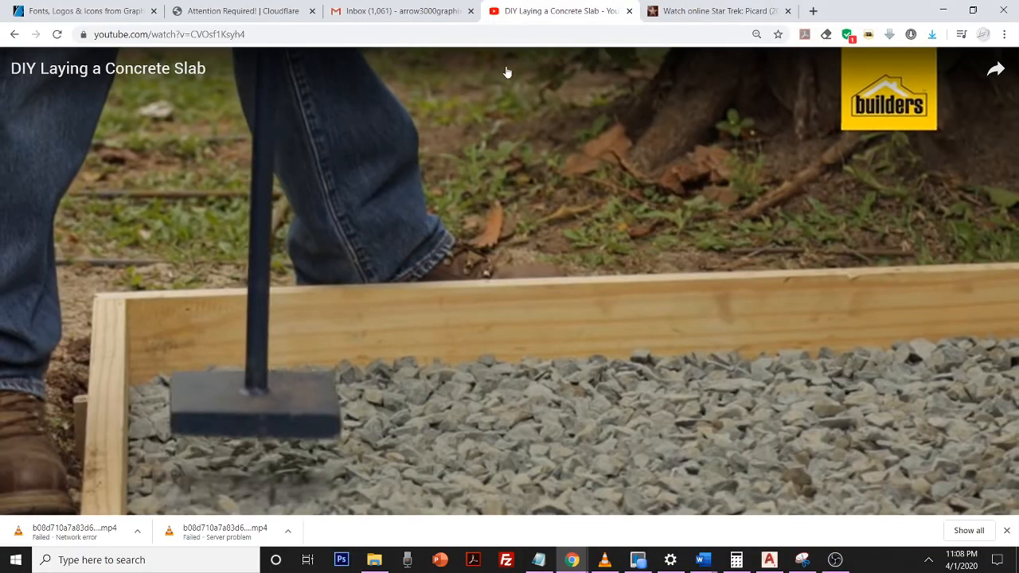
- Switch to AutoCAD and turn on the Pegs layer to show the pegs around the gravel-filled excavation
click(769, 559)
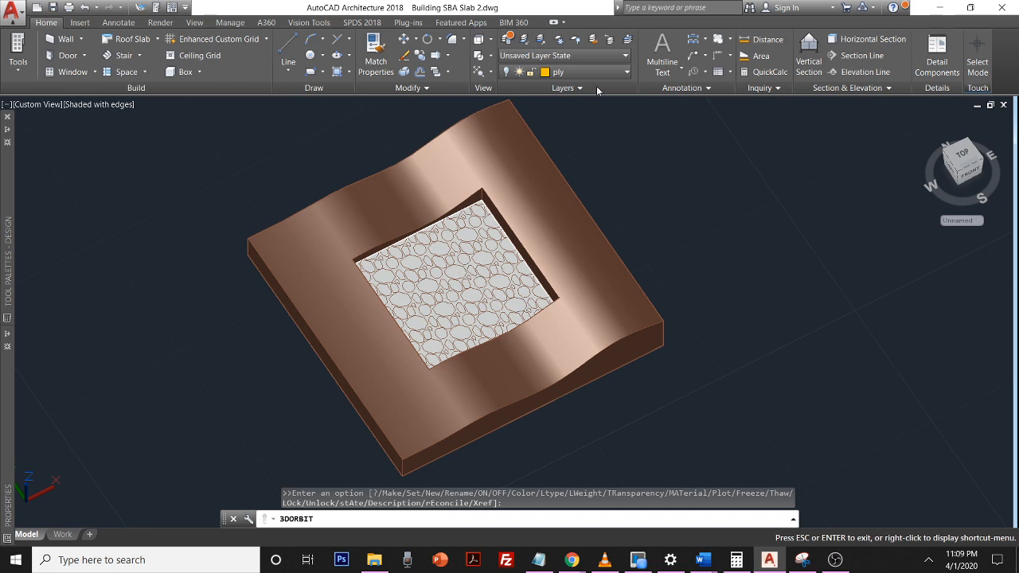
click(569, 72)
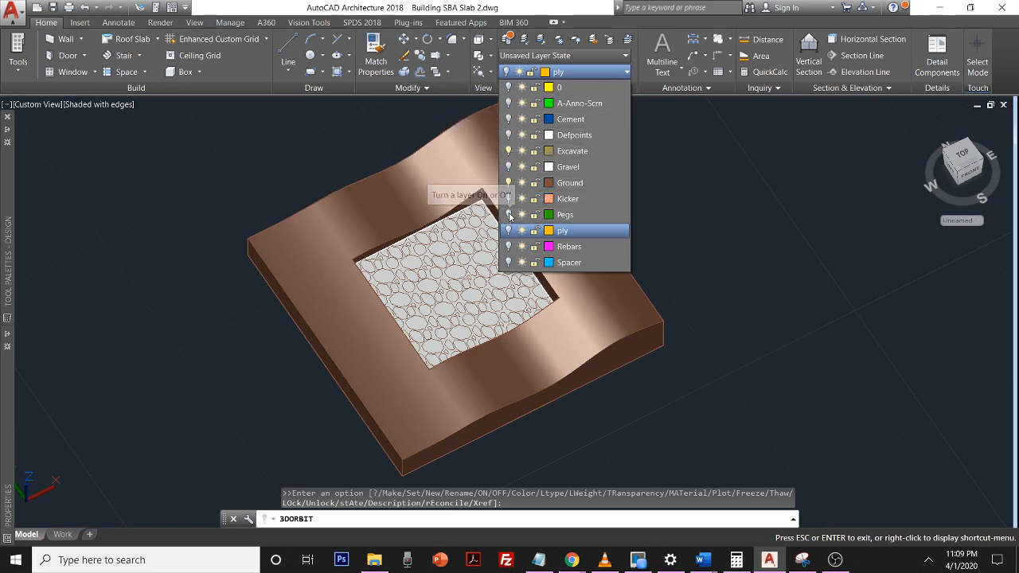
click(509, 214)
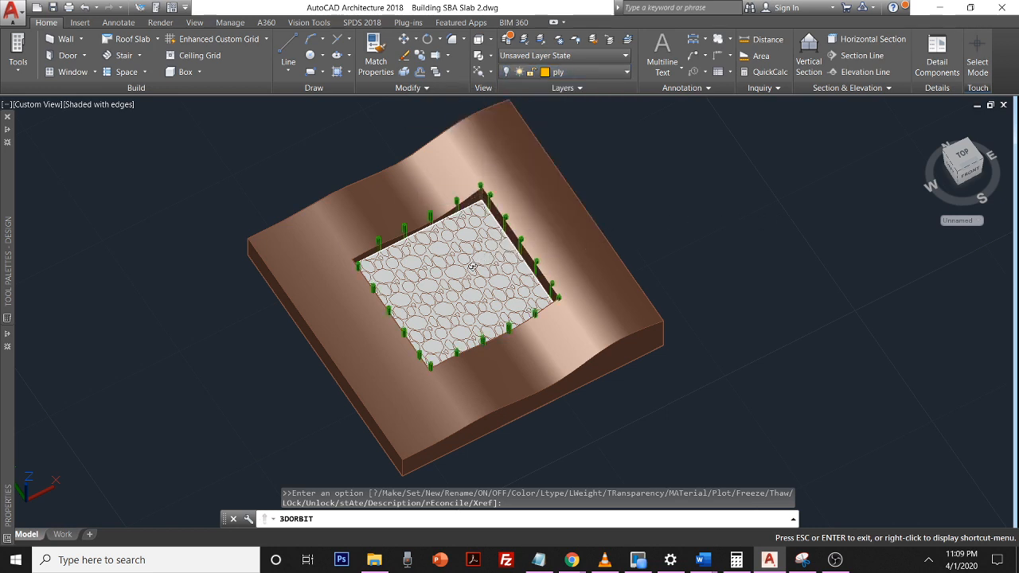
scroll(477, 242, up, 3)
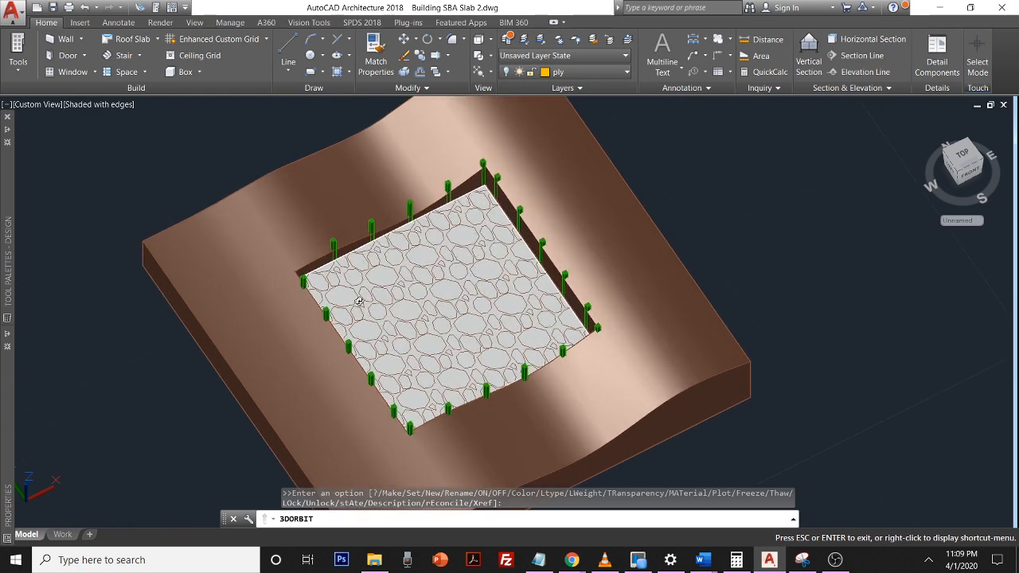
scroll(357, 298, up, 3)
right_click(551, 303)
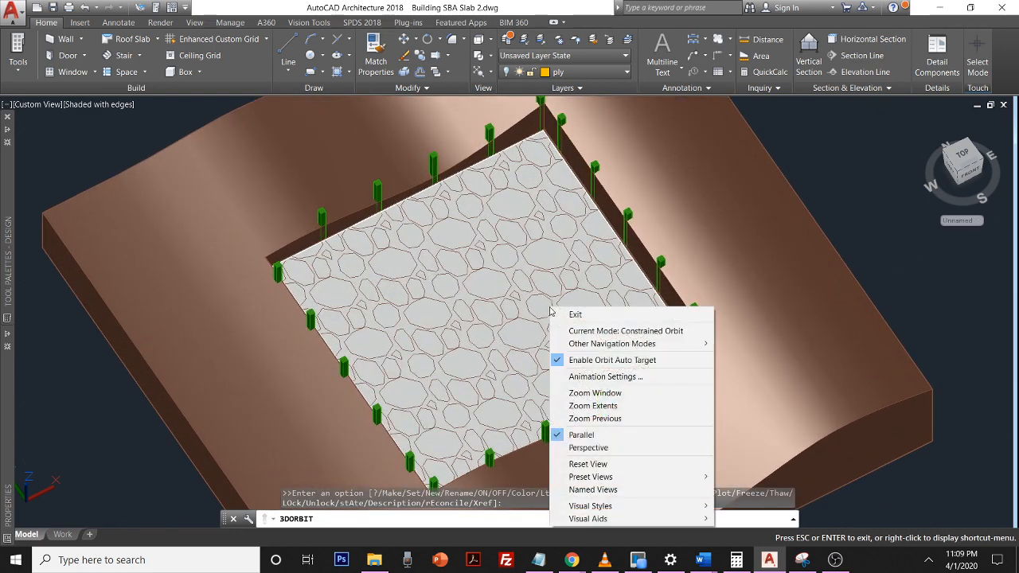
click(504, 365)
drag(508, 365, 478, 315)
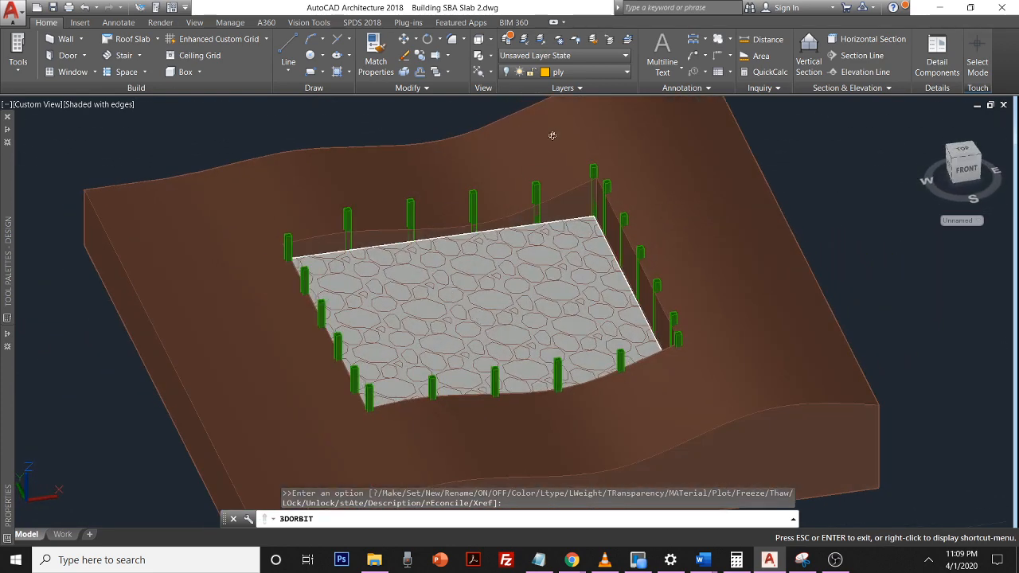
- Turn on the ply layer to show the formwork boards and examine the pegs supporting them
click(574, 73)
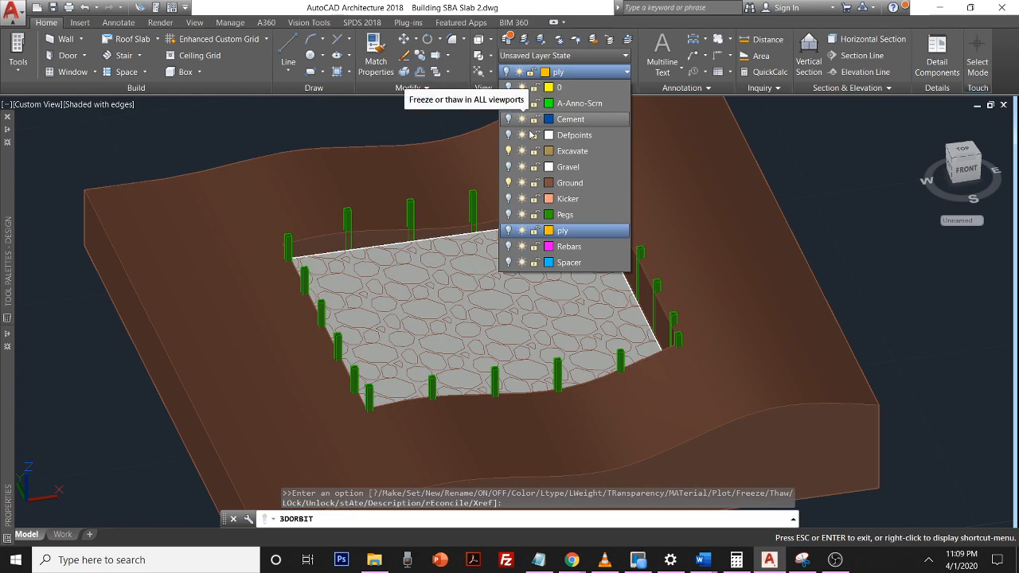
click(508, 231)
click(791, 255)
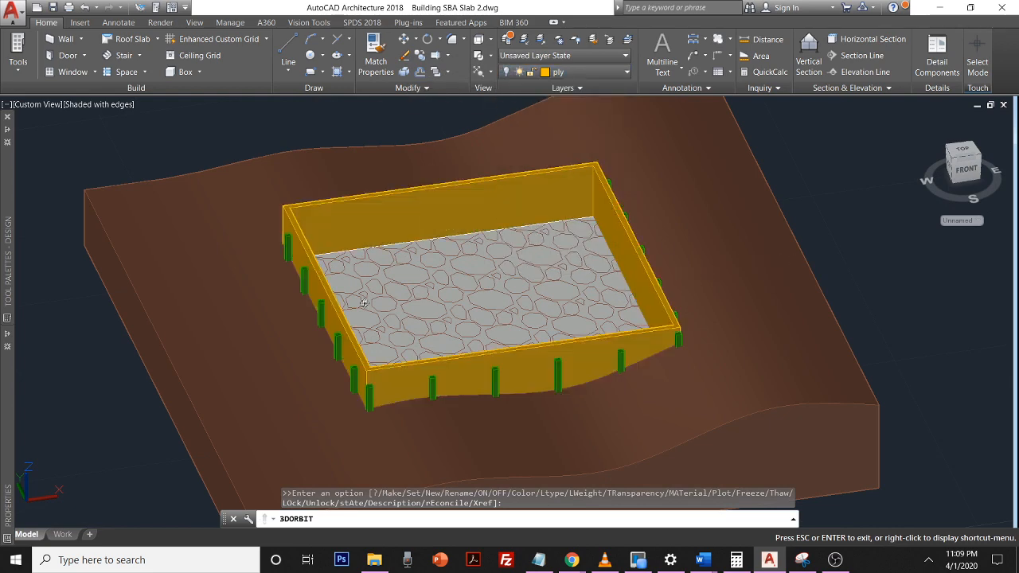
drag(295, 319, 351, 332)
scroll(351, 332, up, 8)
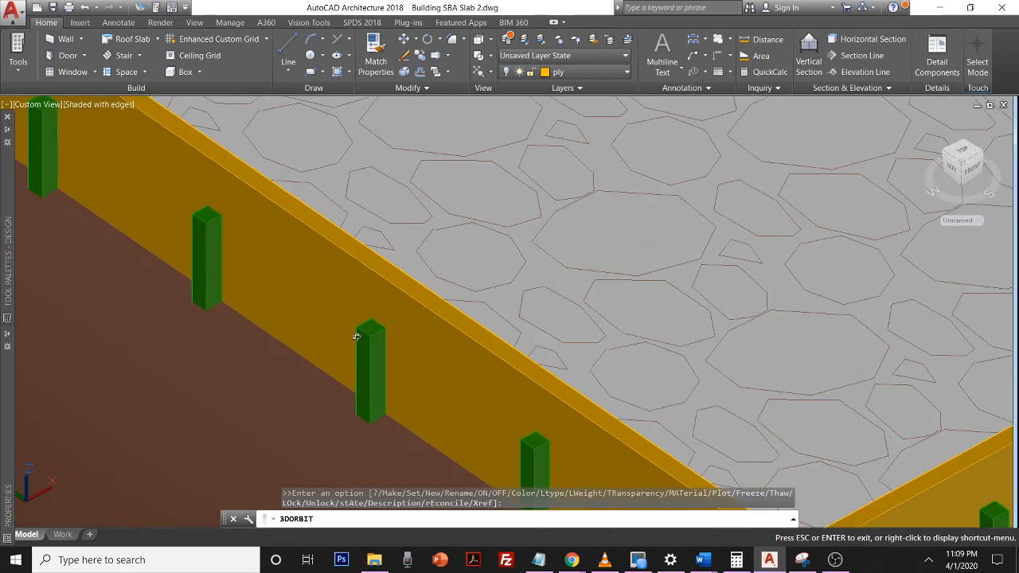
scroll(379, 332, down, 1)
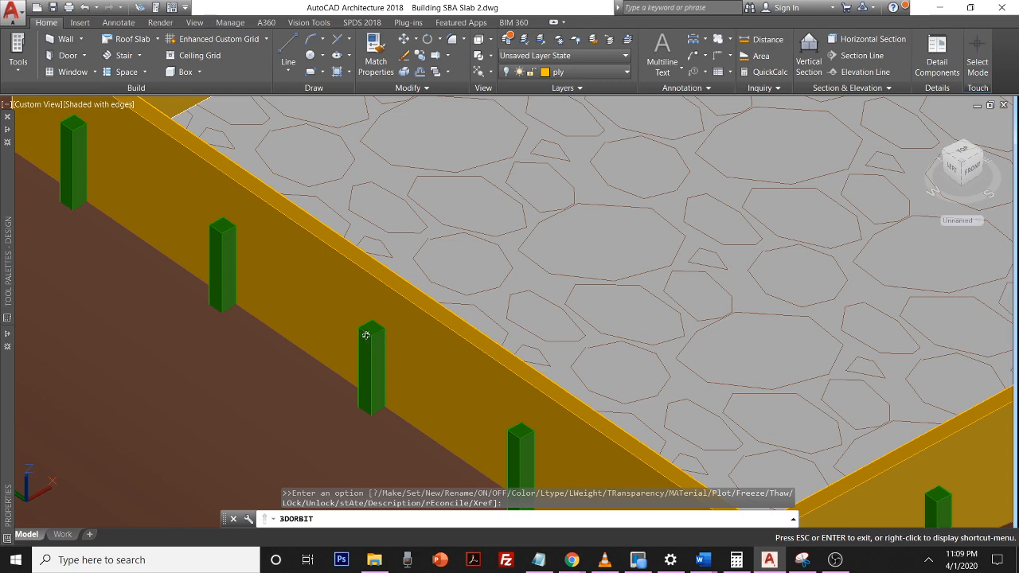
scroll(359, 354, down, 5)
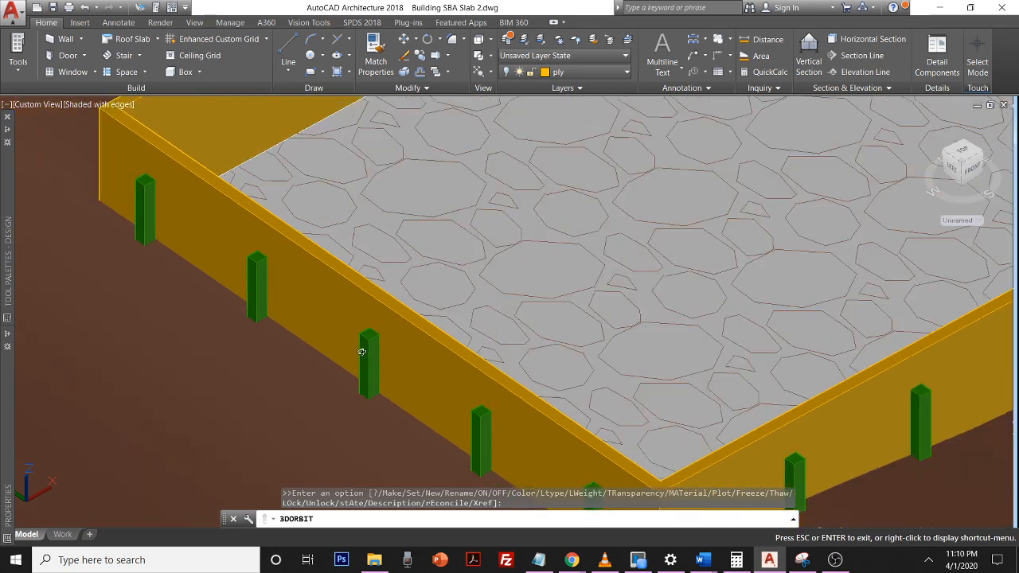
- Try to move one of the middle pegs along the side of the formwork
key(Escape)
click(364, 347)
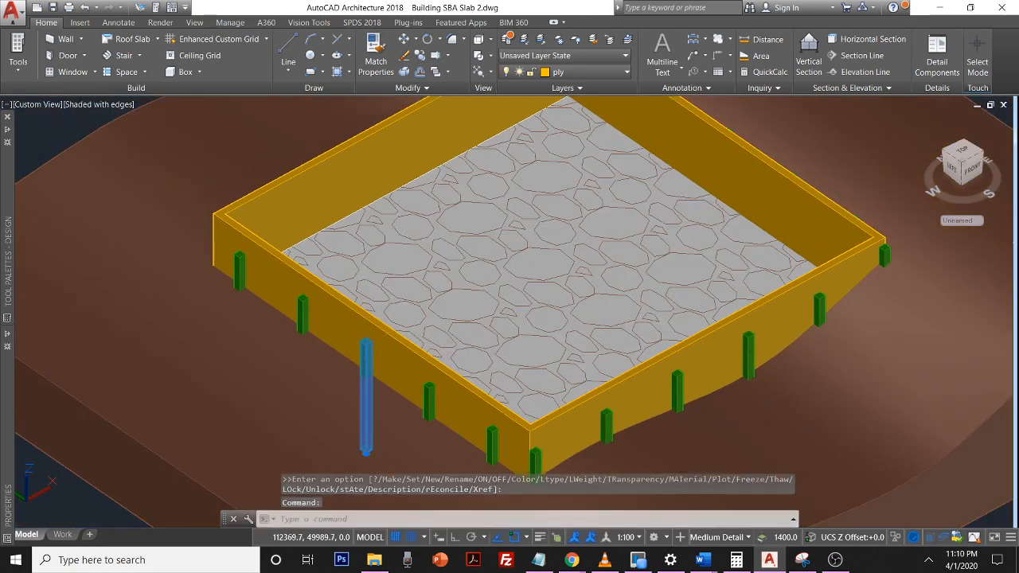
text(m)
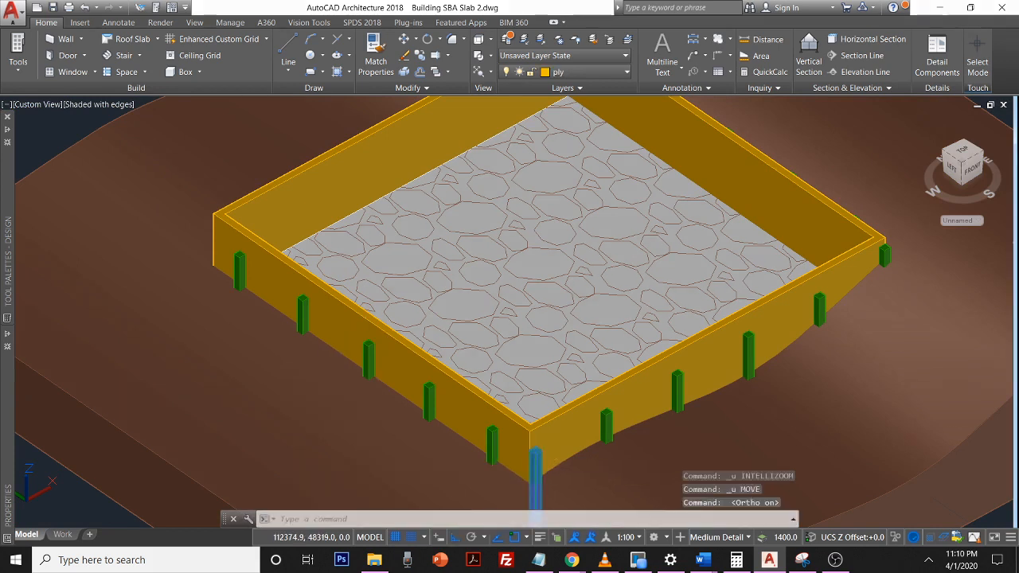
- Move the front corner peg upward out of the ground to examine its full length and pointed end
click(541, 465)
text(m)
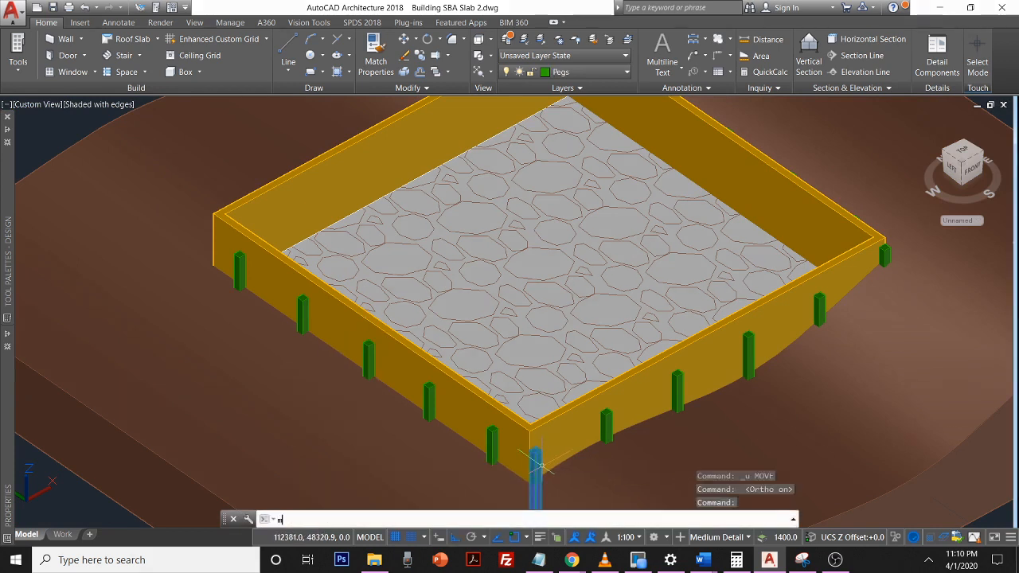
key(Return)
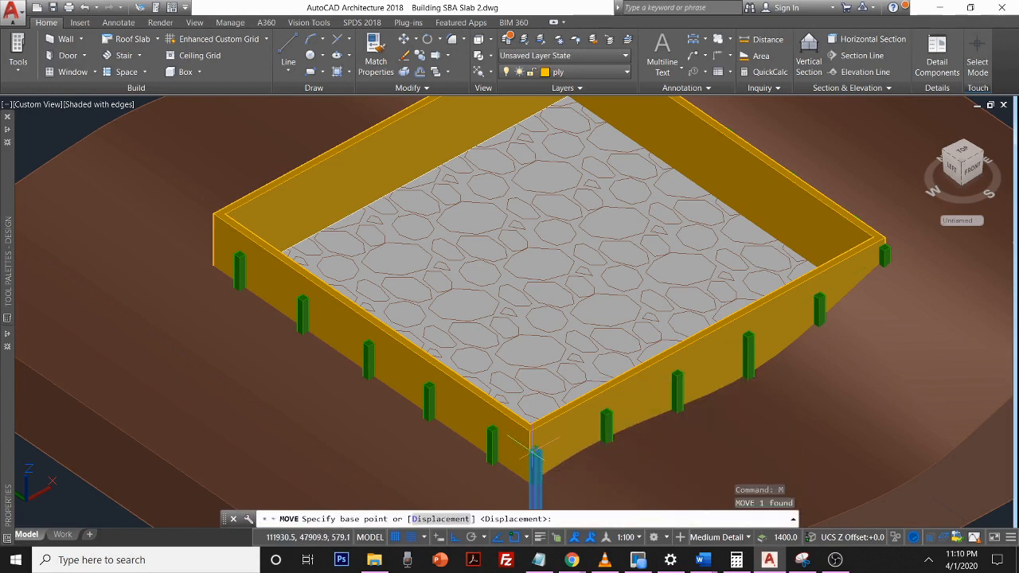
click(534, 446)
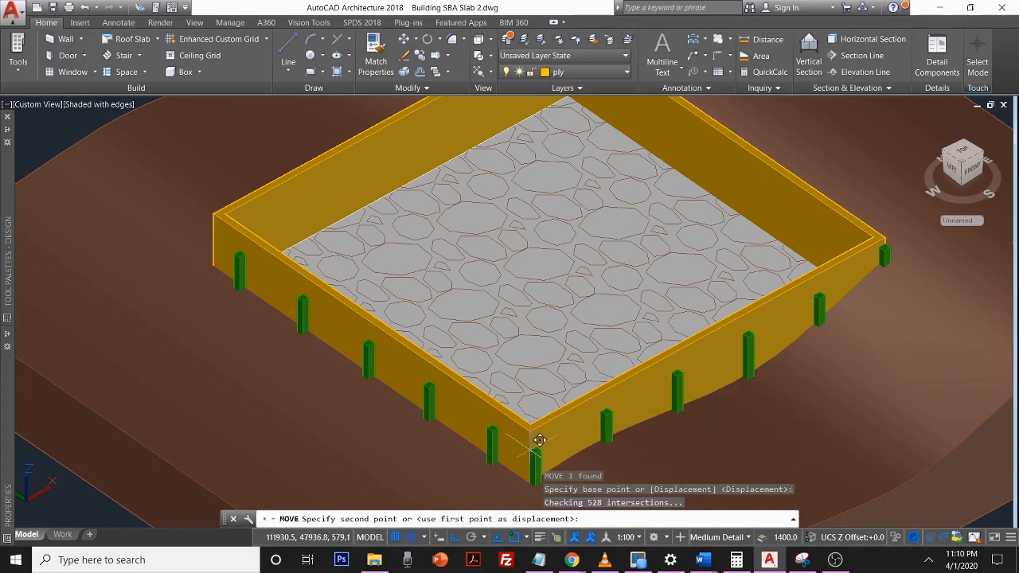
click(538, 198)
scroll(541, 252, up, 3)
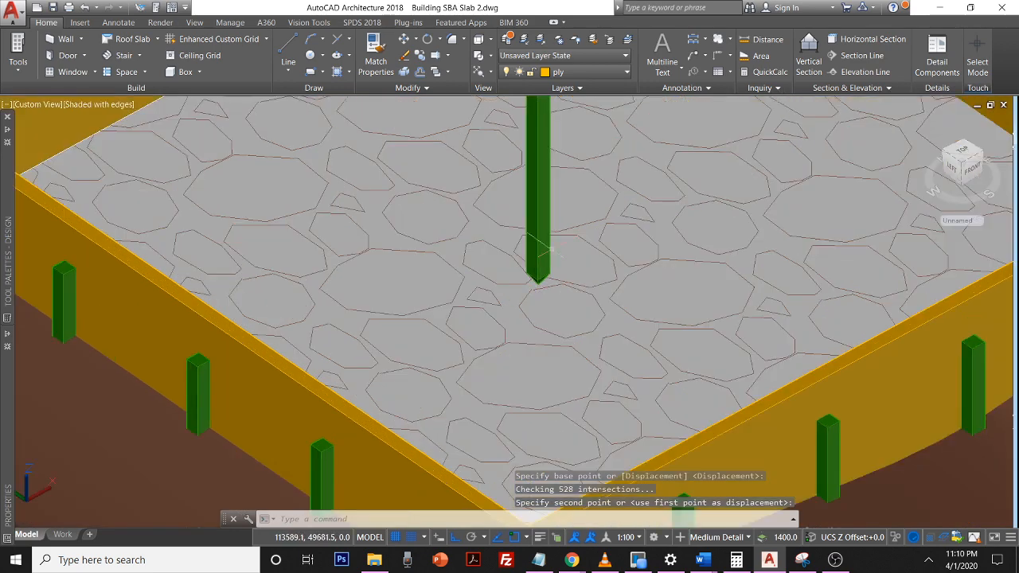
scroll(538, 252, up, 5)
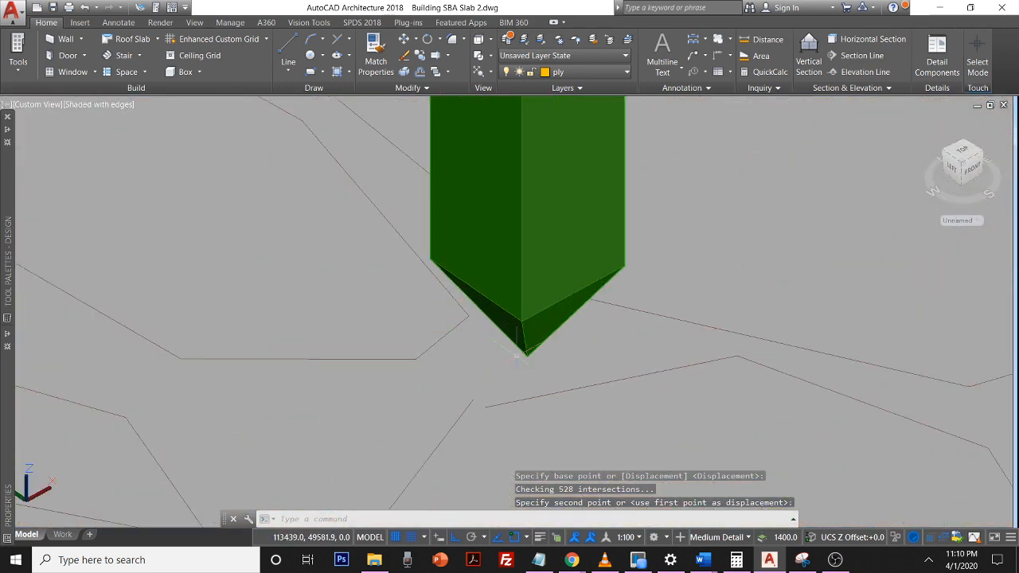
scroll(508, 344, down, 4)
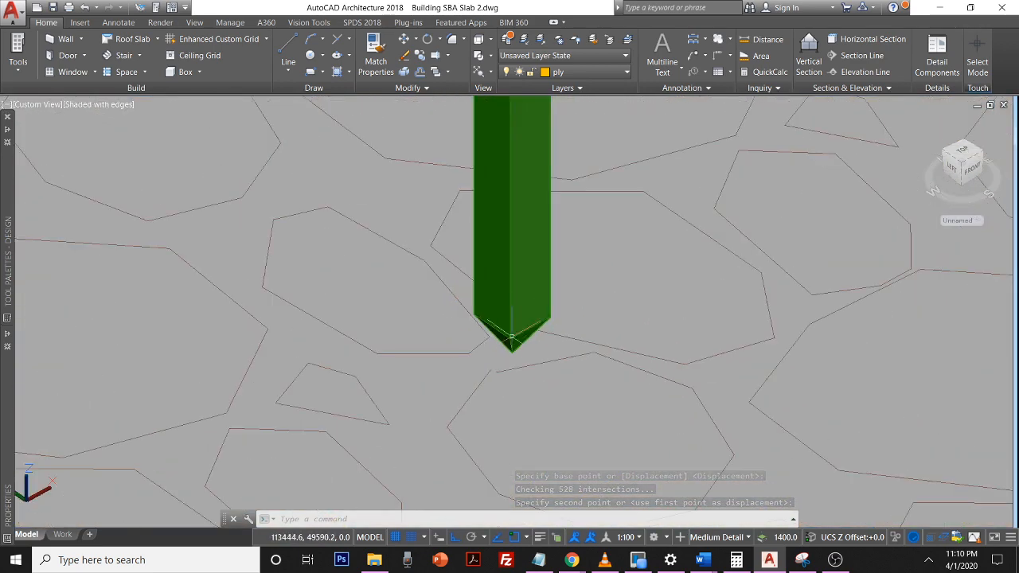
scroll(512, 338, down, 8)
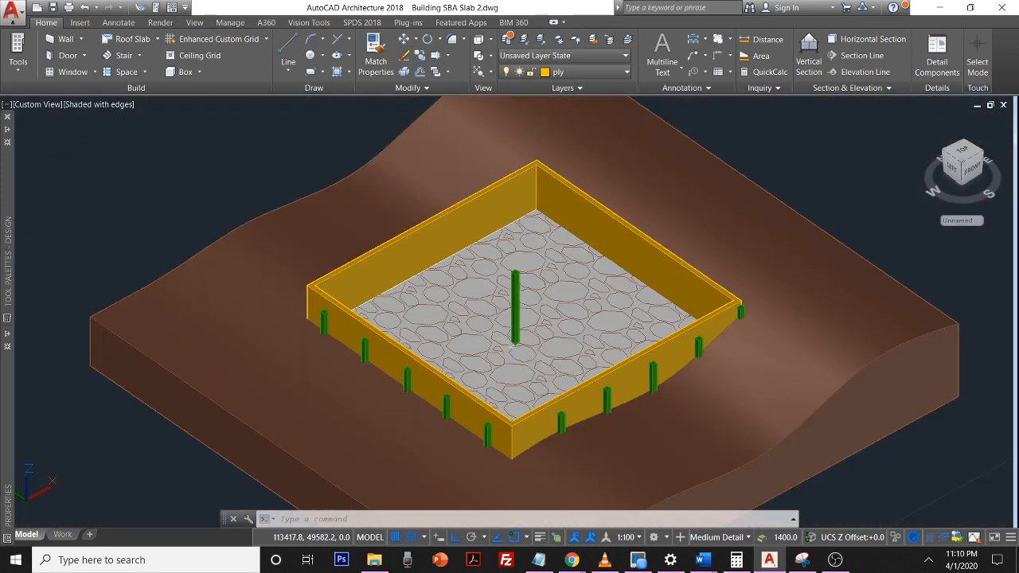
scroll(513, 347, down, 2)
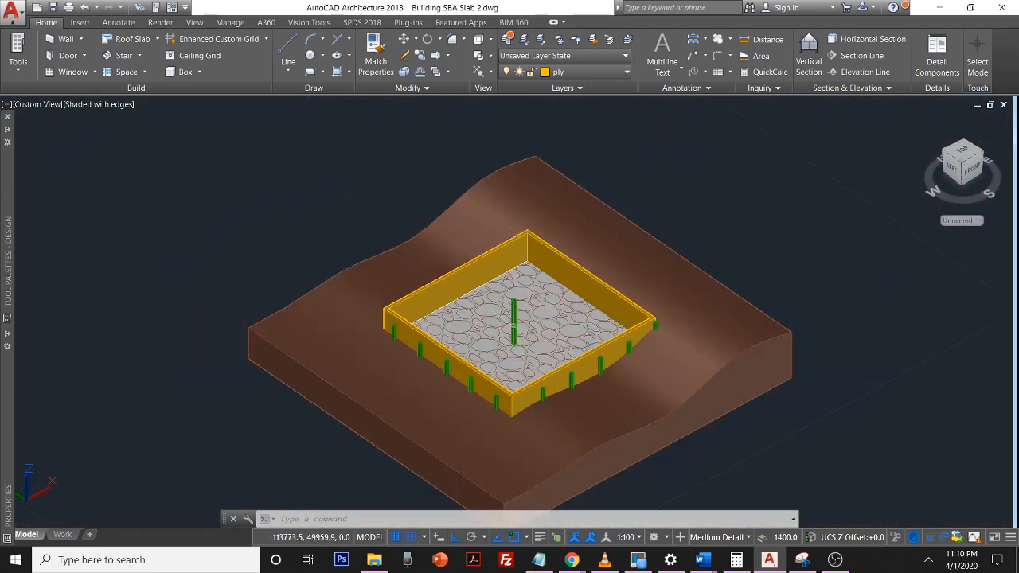
- Undo the move of the corner peg
key(ctrl+z)
key(ctrl+z)
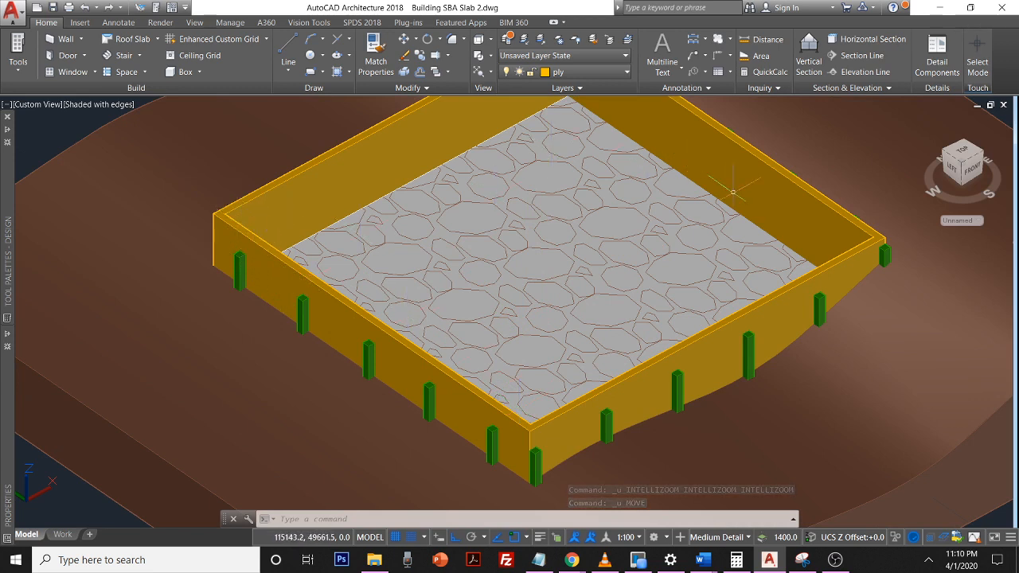
scroll(577, 268, down, 2)
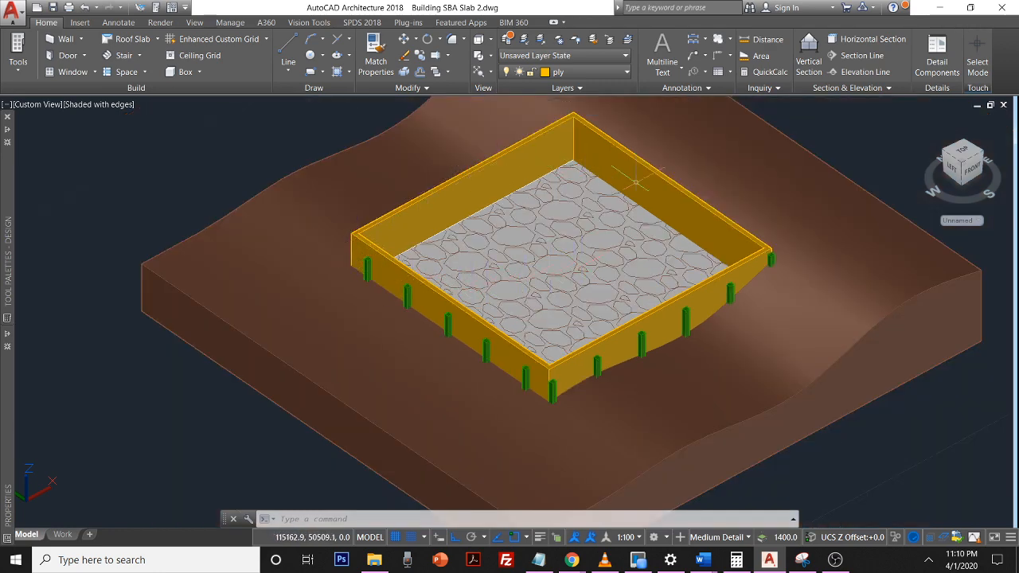
scroll(387, 315, down, 2)
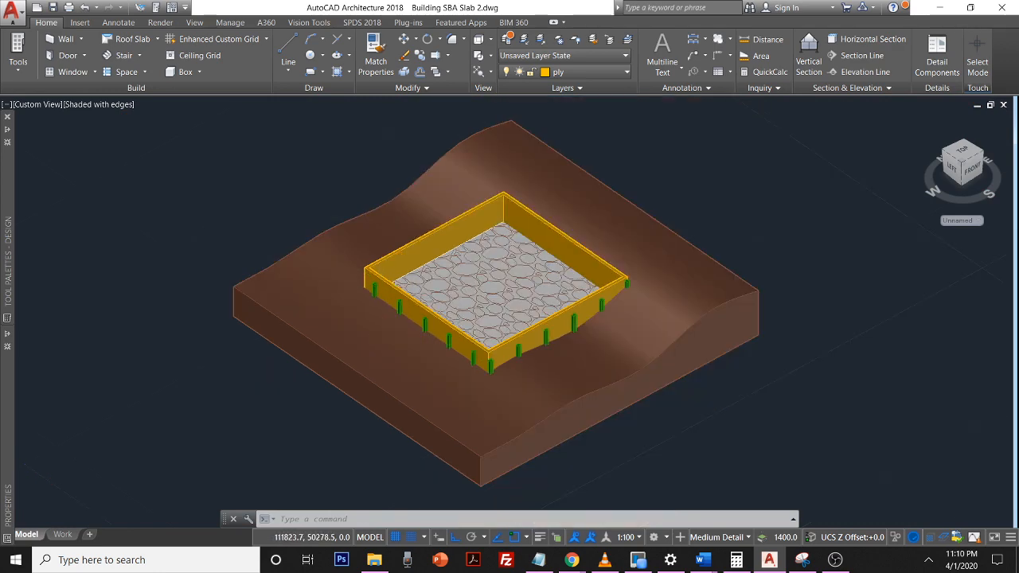
- Orbit the model to examine the pegged formwork on the sloping ground from another side
right_click(386, 330)
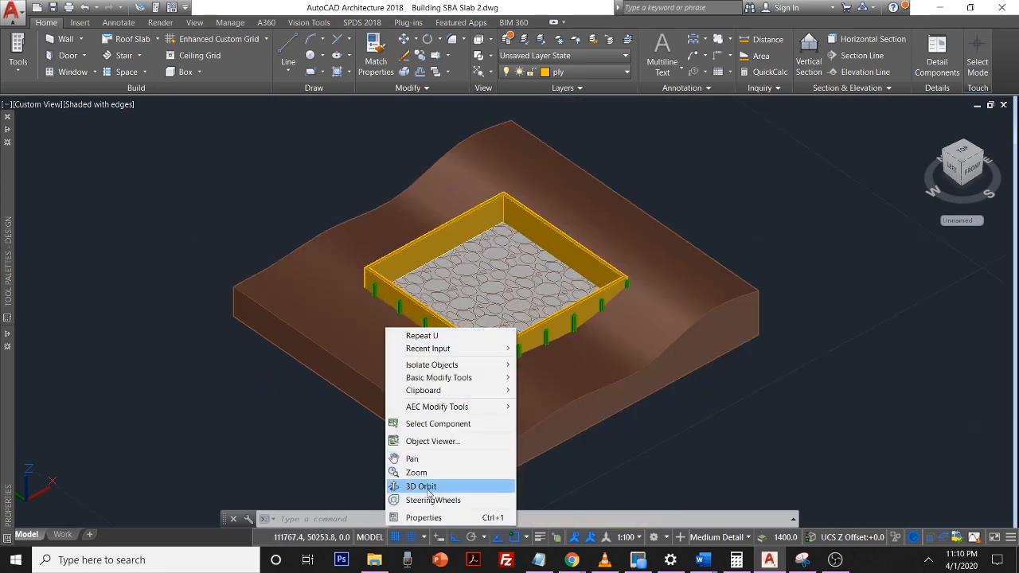
click(427, 487)
drag(395, 432, 202, 412)
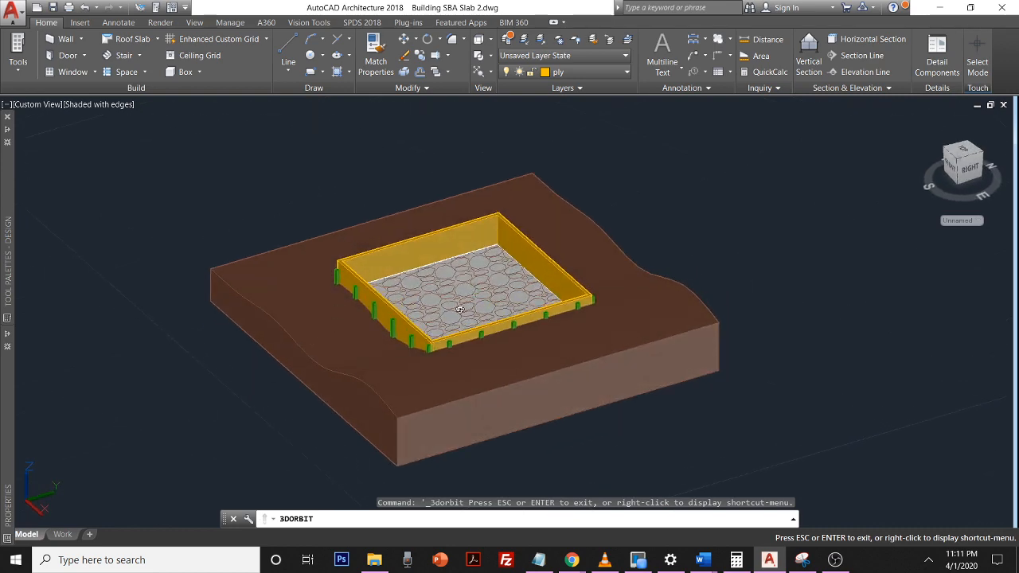
scroll(450, 291, up, 8)
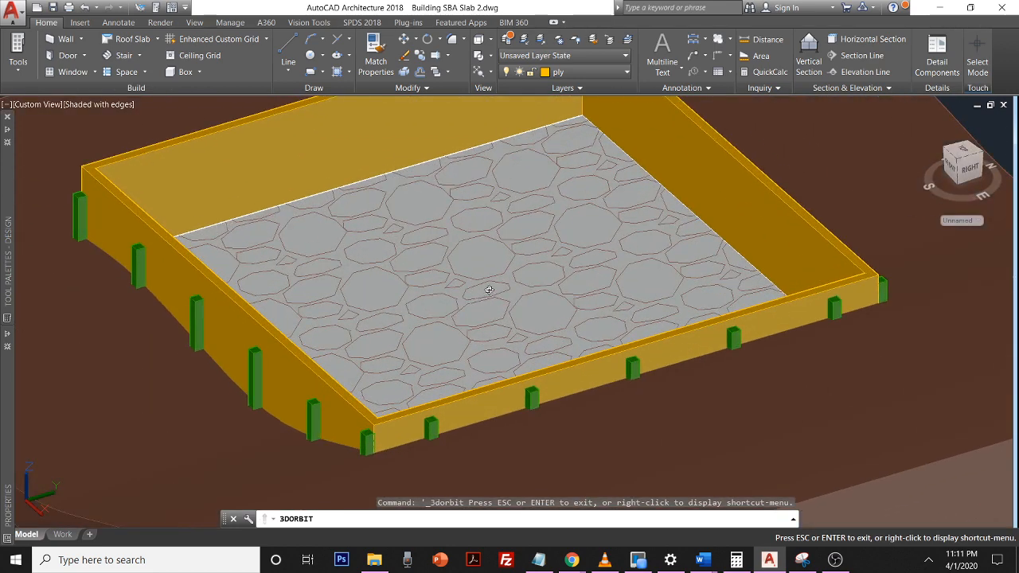
scroll(486, 290, down, 6)
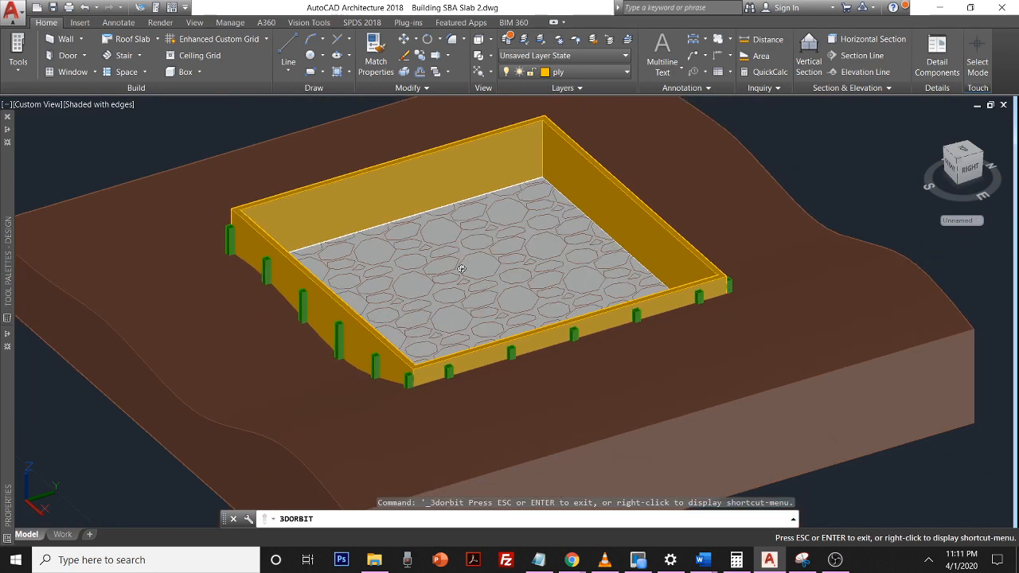
key(Escape)
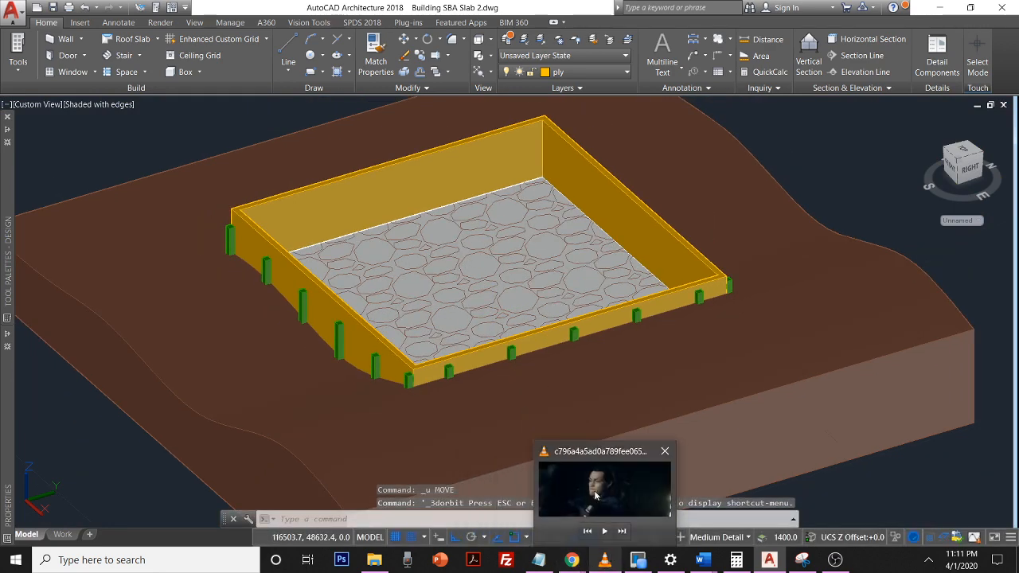
- Switch to the browser and bring up the YouTube video "DIY Laying a Concrete Slab"
click(802, 423)
mouse_move(572, 560)
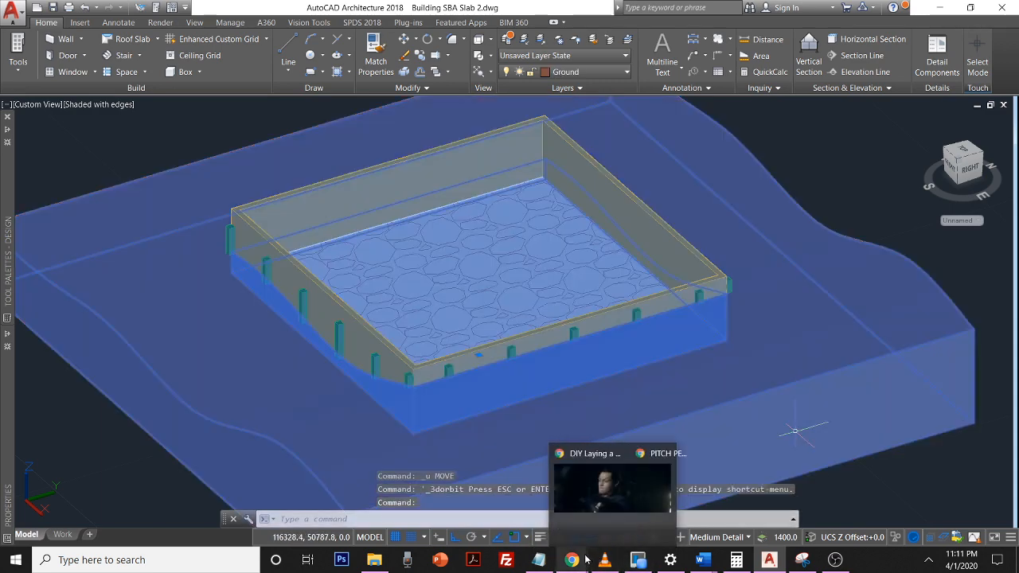
click(665, 487)
click(458, 417)
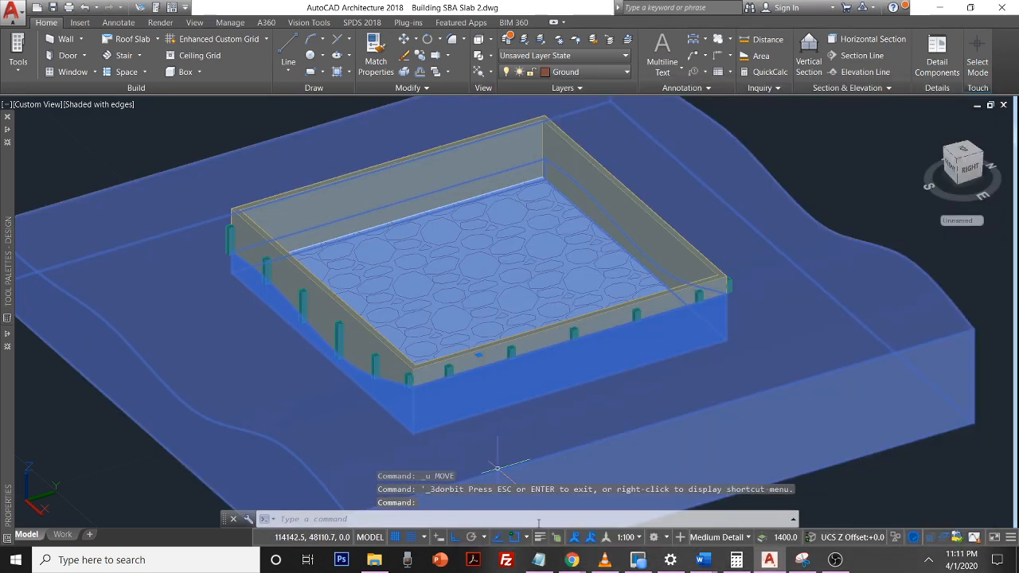
key(alt+Tab)
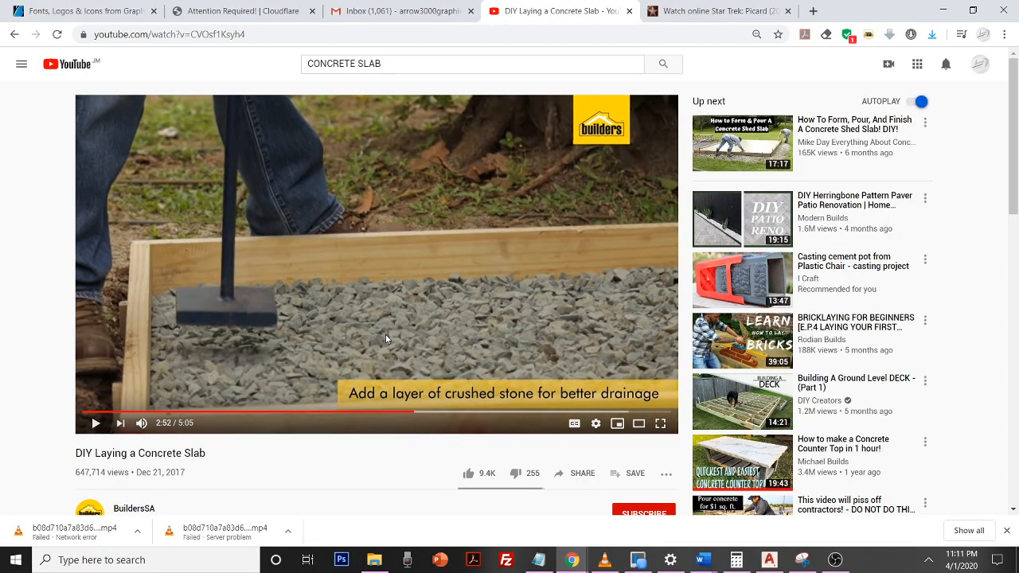
- Play the slab video full screen, rewind it to the steel reinforcement scene at 2:54, and leave full screen
click(386, 339)
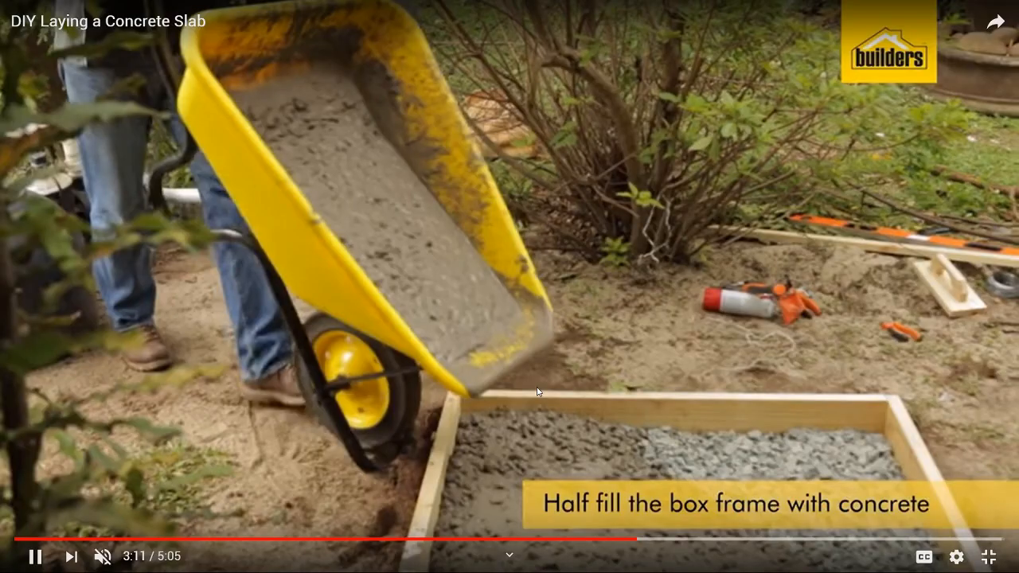
key(Left)
key(Left)
key(Left)
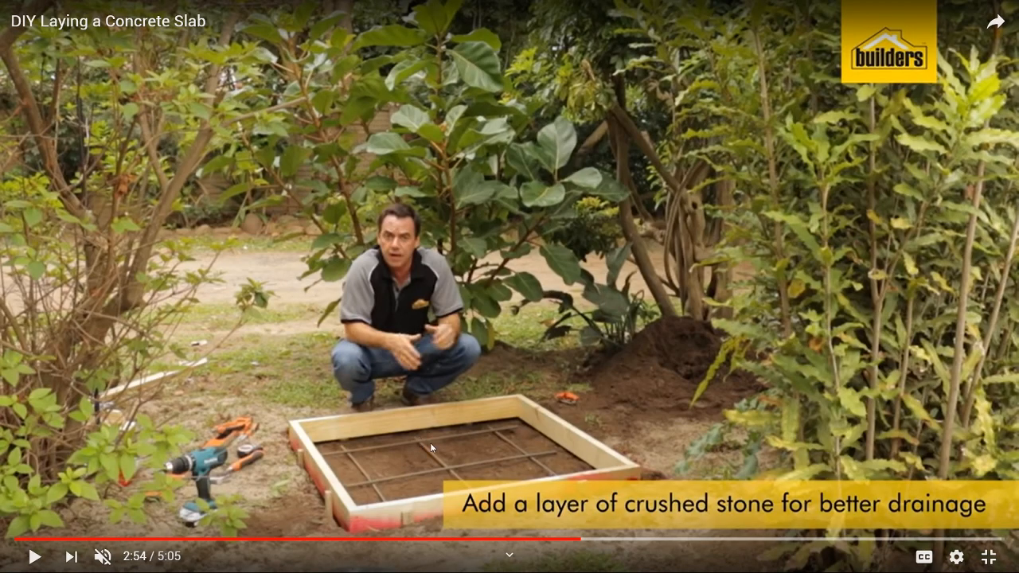
click(988, 556)
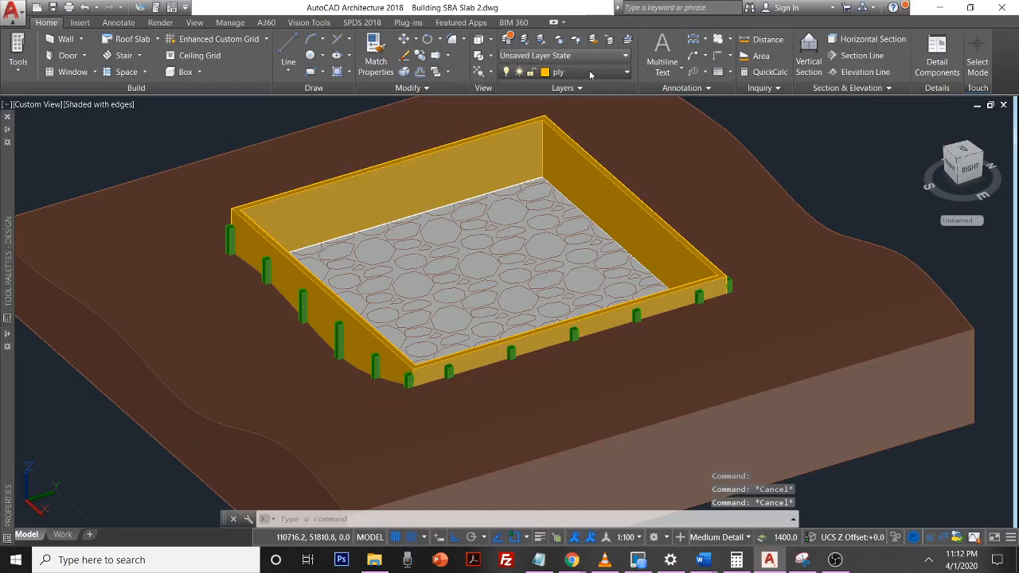
- Back in AutoCAD, turn on the Rebars layer and examine the reinforcement mesh over the gravel up close
click(590, 72)
click(508, 247)
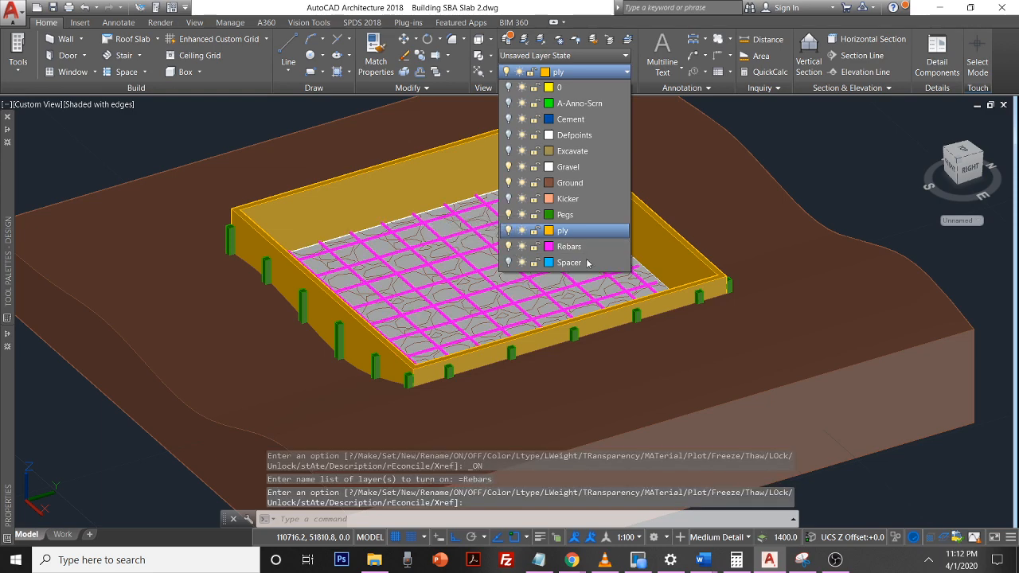
scroll(478, 286, up, 5)
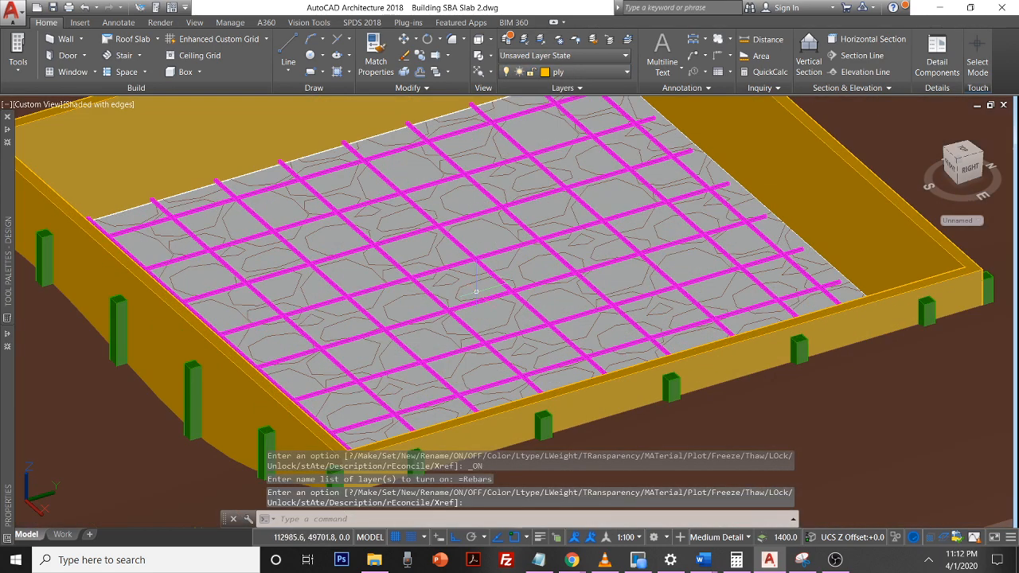
scroll(467, 280, up, 3)
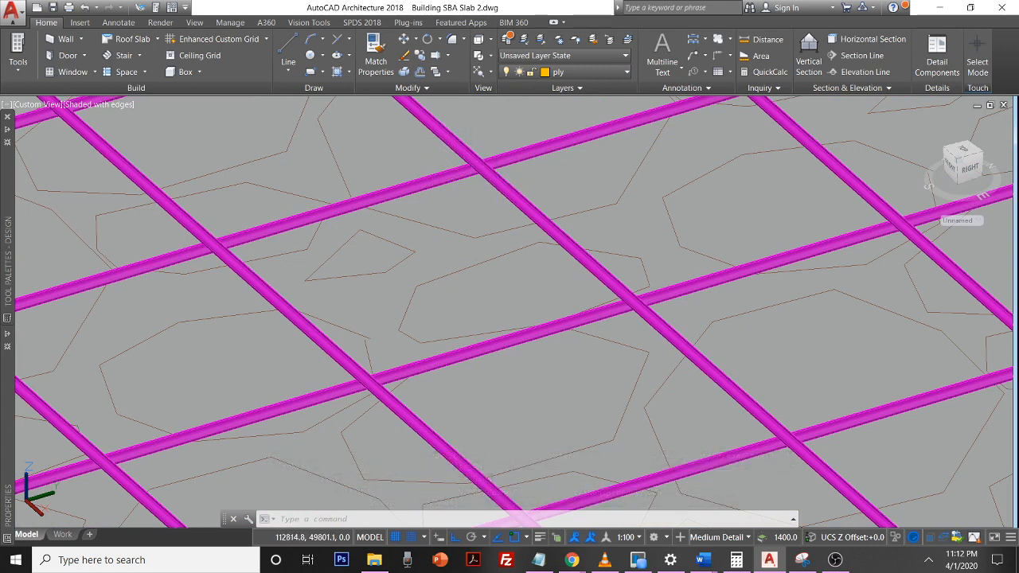
- Select two crossing rebars to point out their intersection, and clear the selection
click(498, 189)
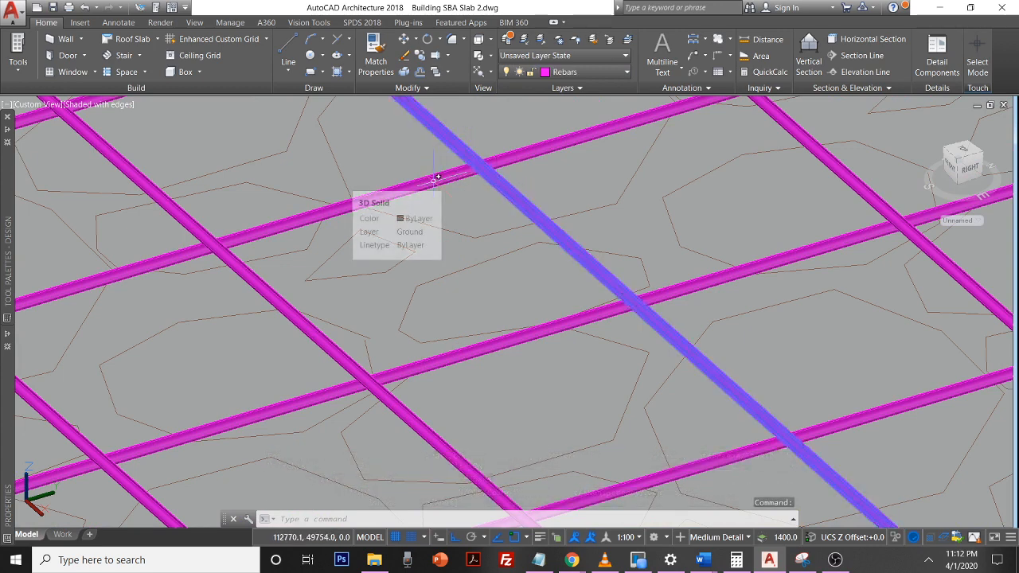
click(433, 182)
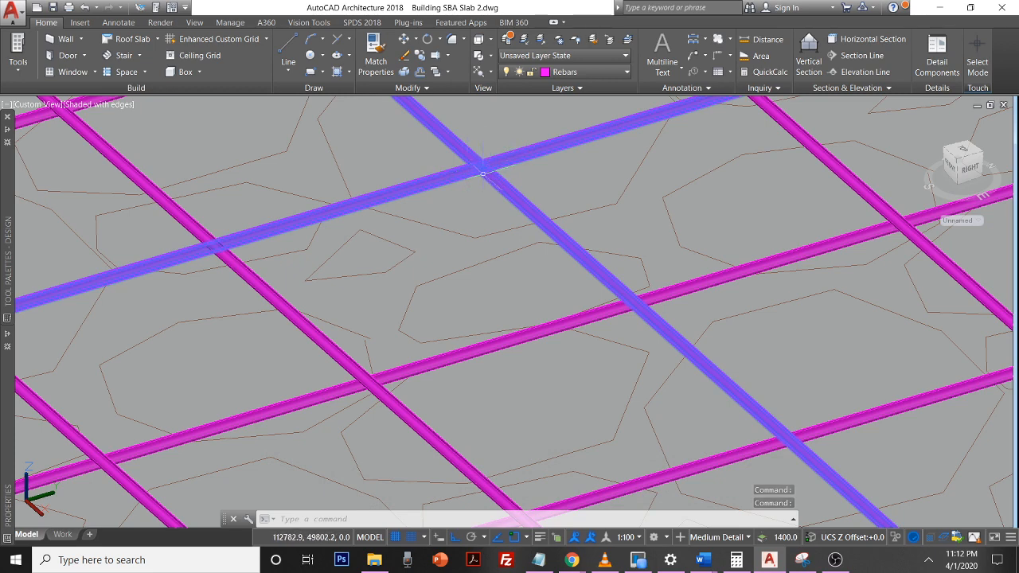
key(Escape)
scroll(483, 172, down, 6)
scroll(486, 175, down, 3)
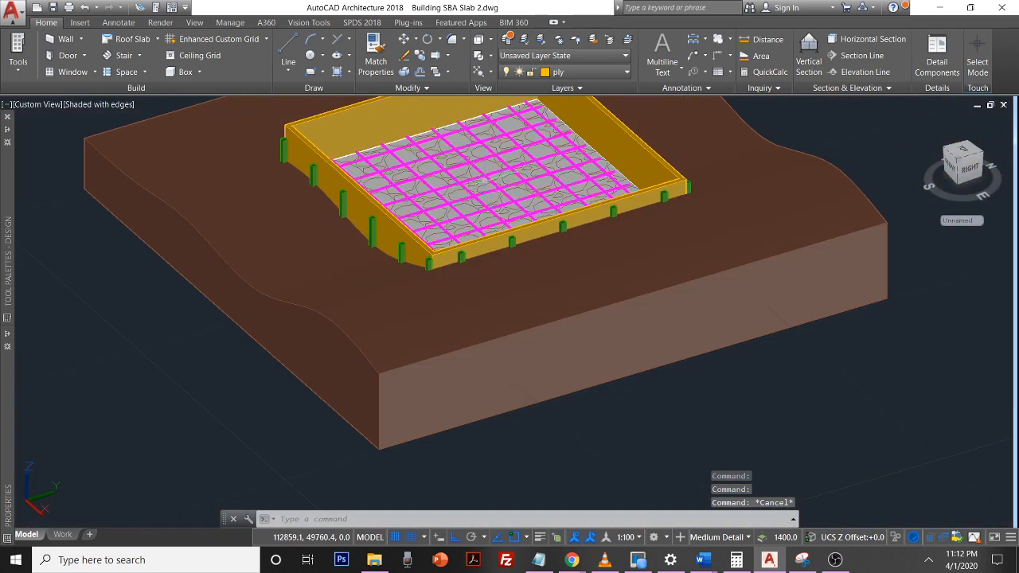
scroll(493, 173, up, 3)
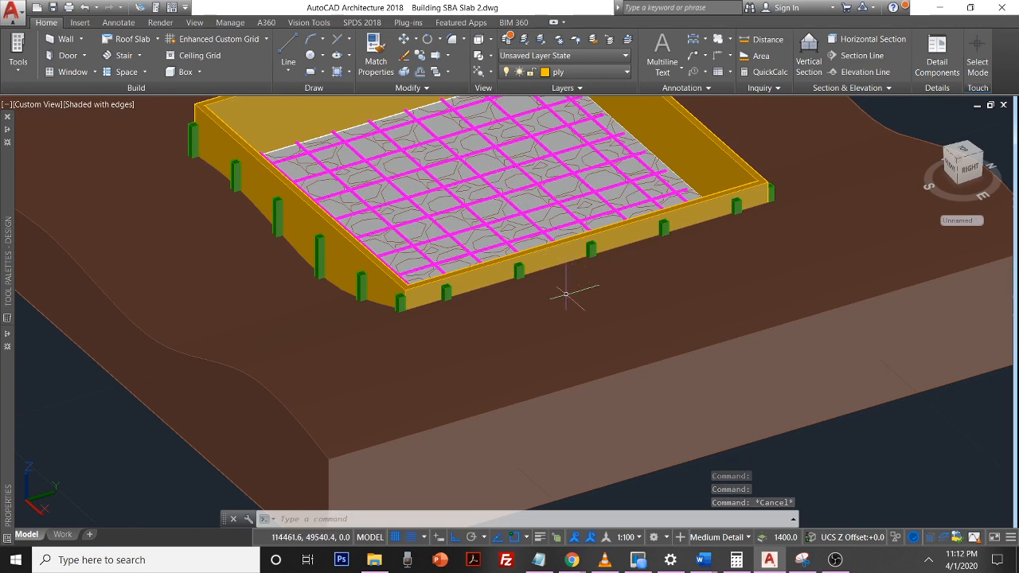
- Toggle the Rebars layer off and on again, and turn off the Ground layer
click(591, 71)
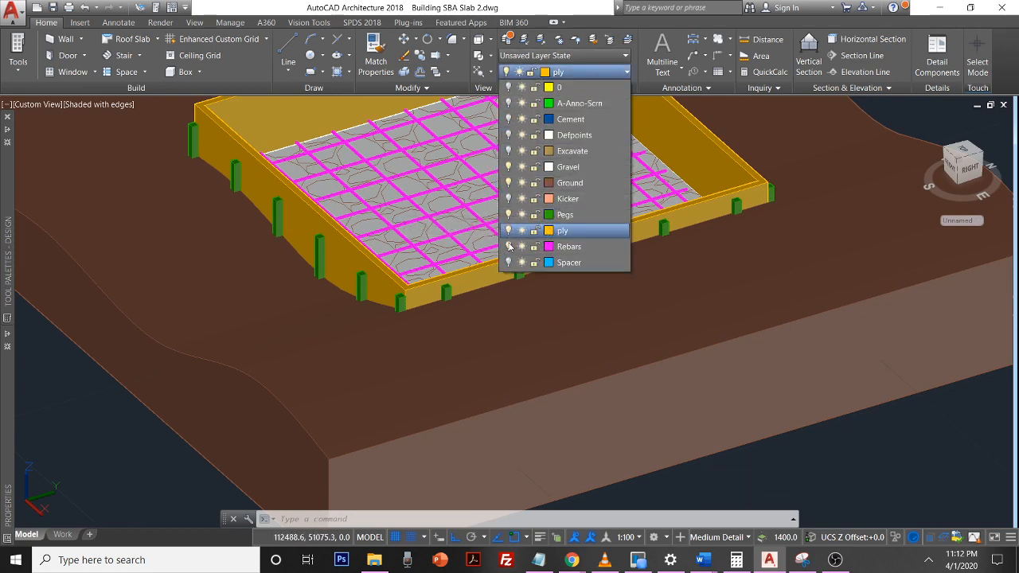
click(509, 246)
click(509, 247)
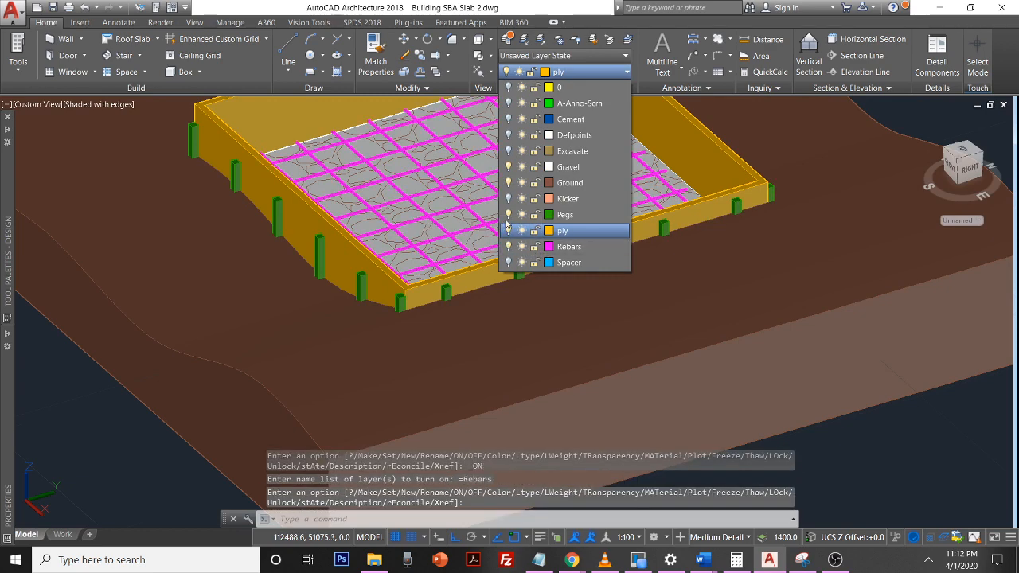
click(508, 183)
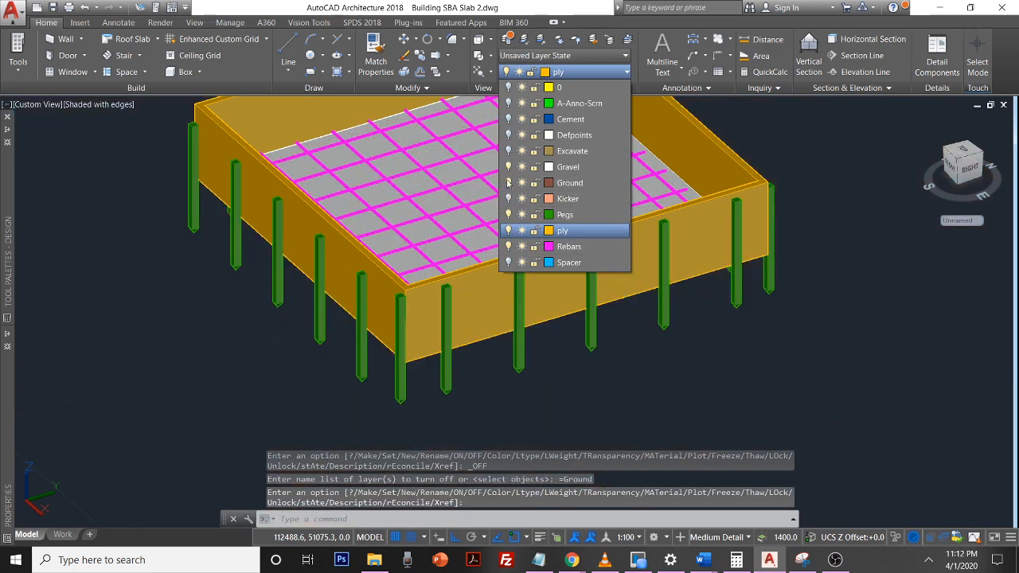
click(509, 249)
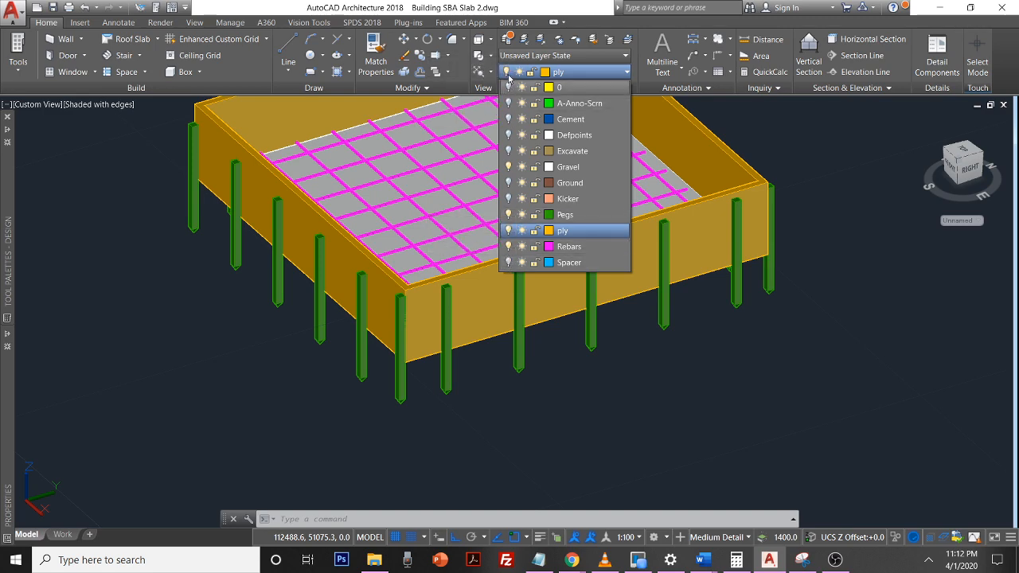
- Turn off the current ply layer and the Pegs layer to leave only the gravel bed and rebar mesh
click(509, 230)
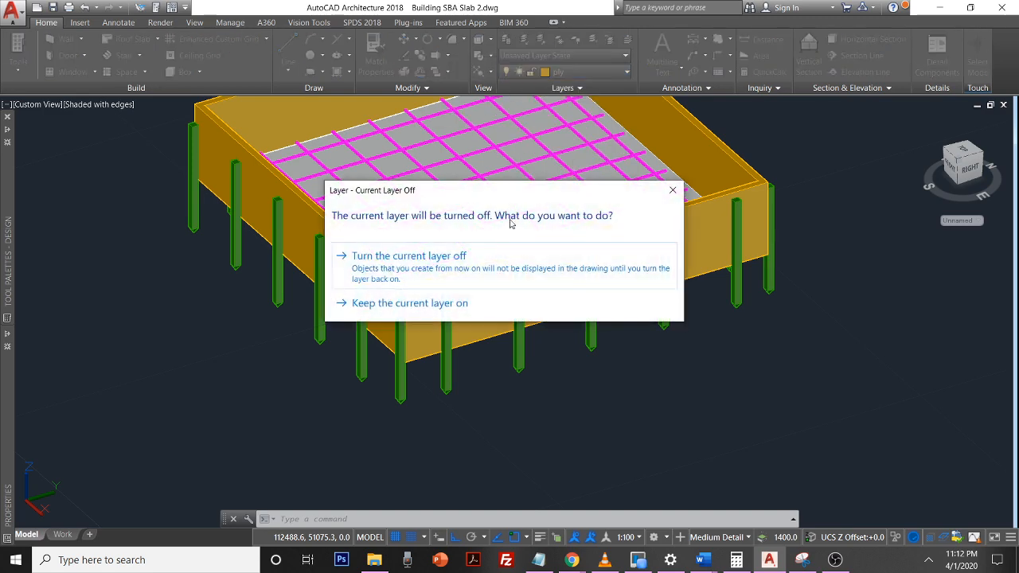
click(478, 273)
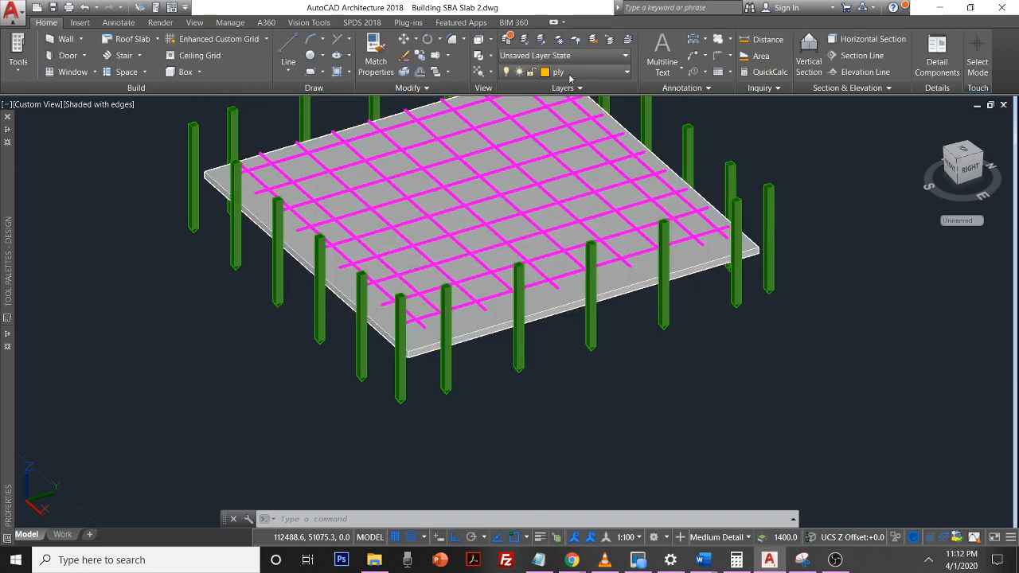
click(570, 73)
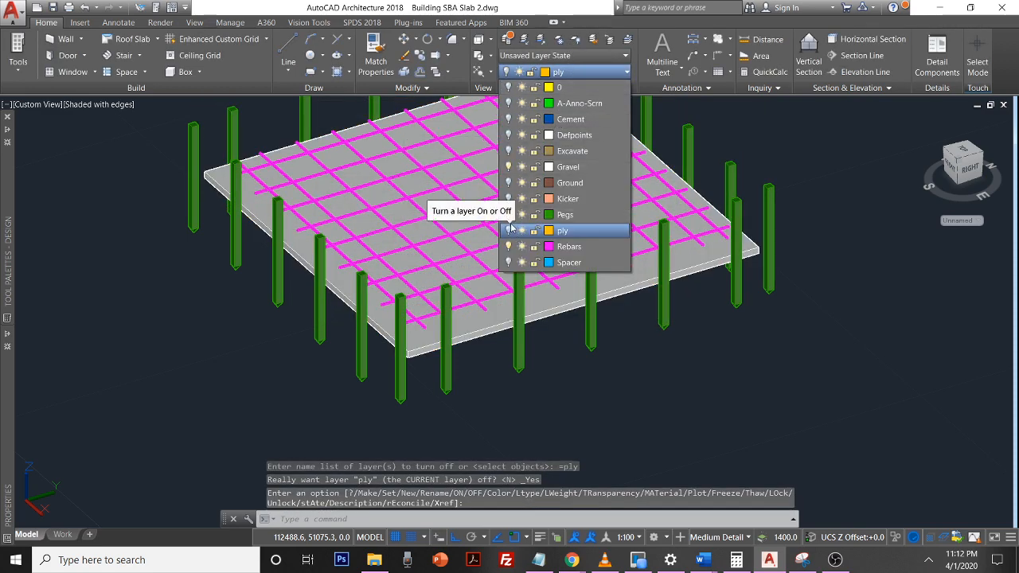
click(508, 215)
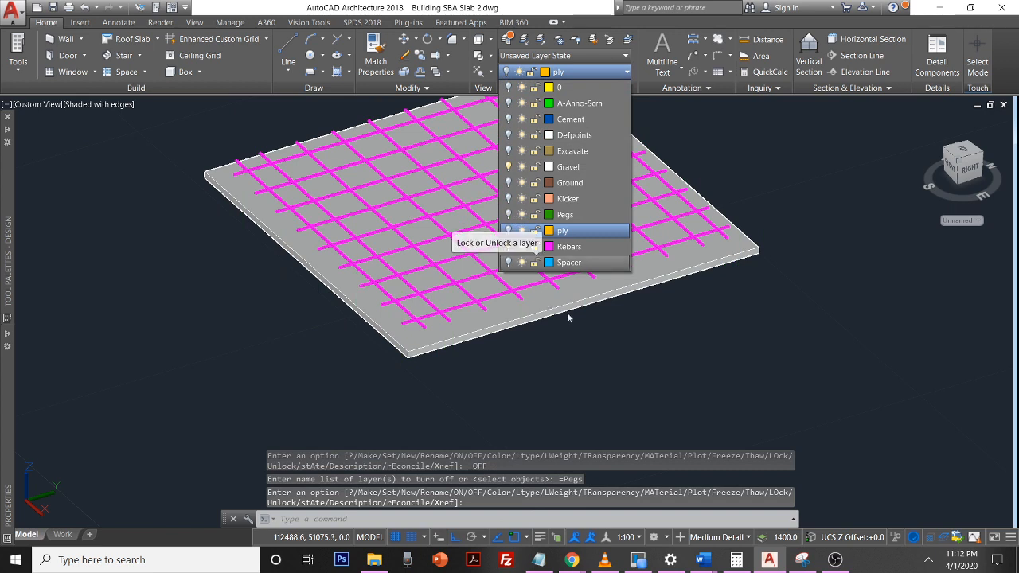
click(610, 314)
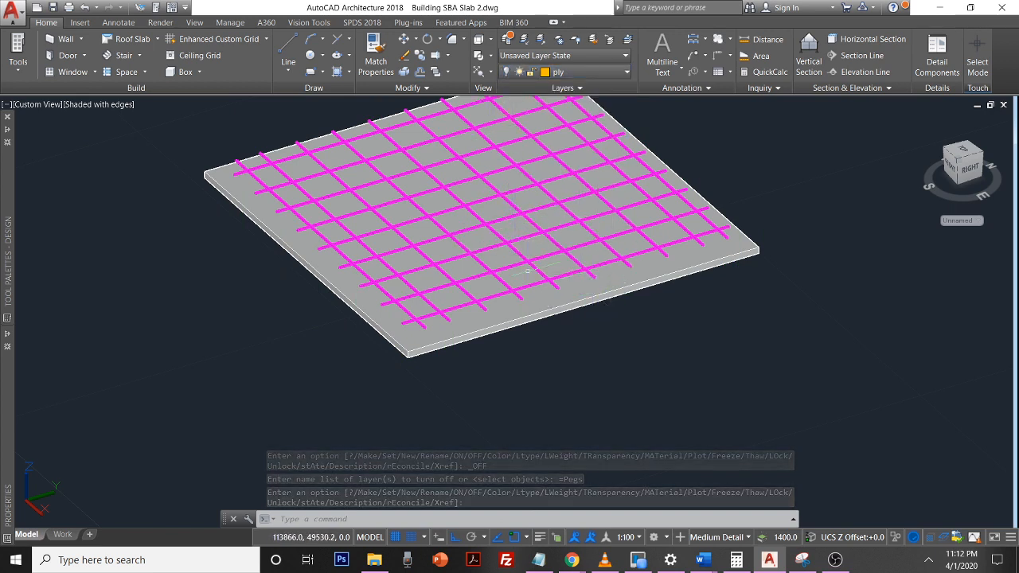
- Orbit the model to an edge-on side view to examine the gap between the rebar mesh and the gravel bed
right_click(611, 315)
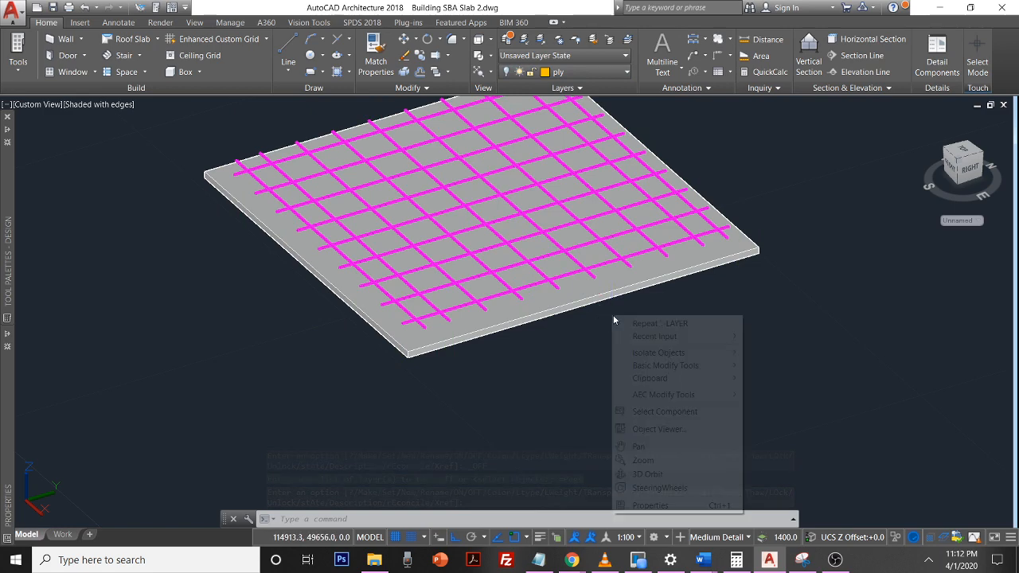
click(648, 476)
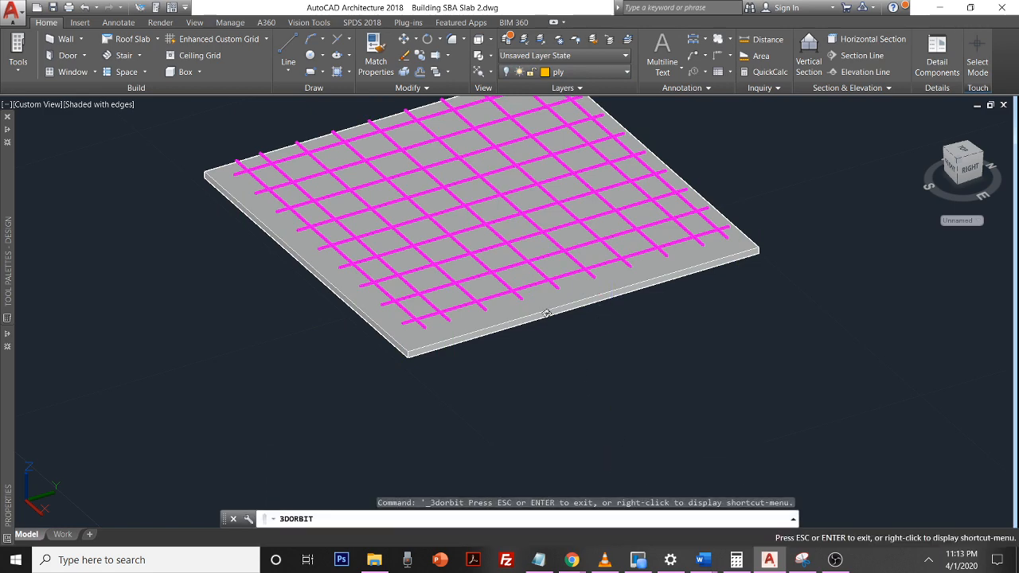
drag(581, 373, 601, 254)
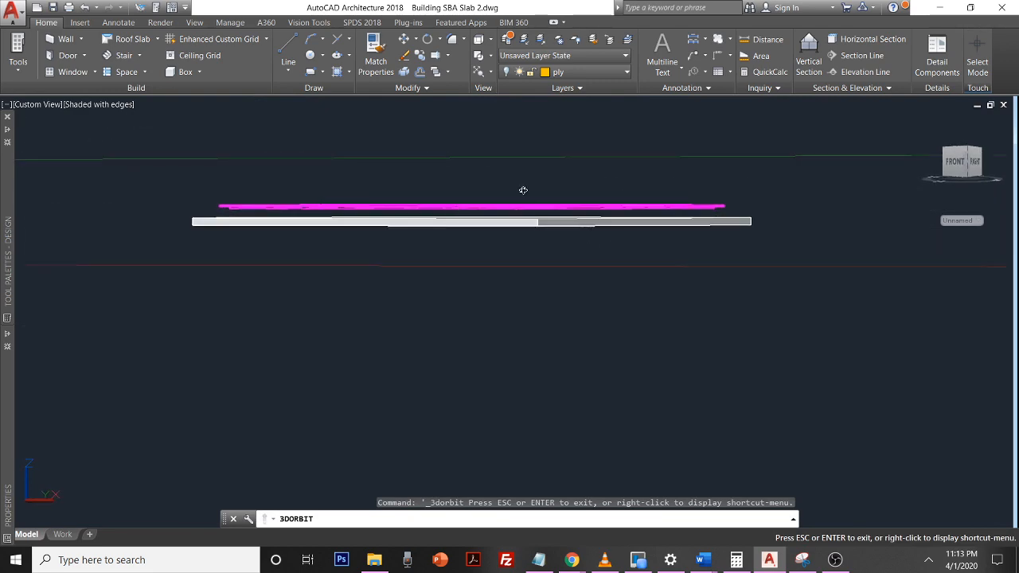
scroll(502, 211, up, 5)
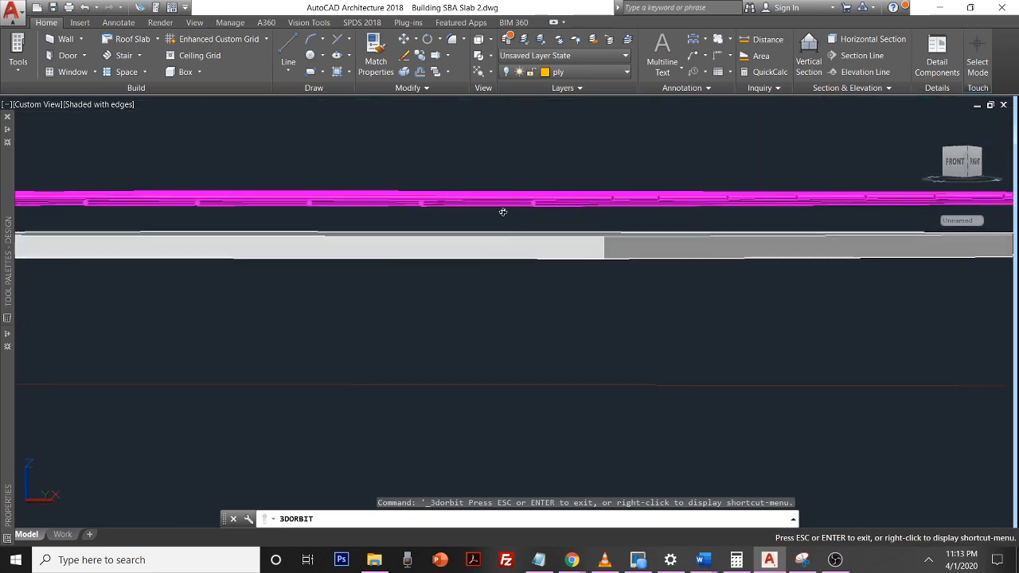
drag(498, 218, 435, 223)
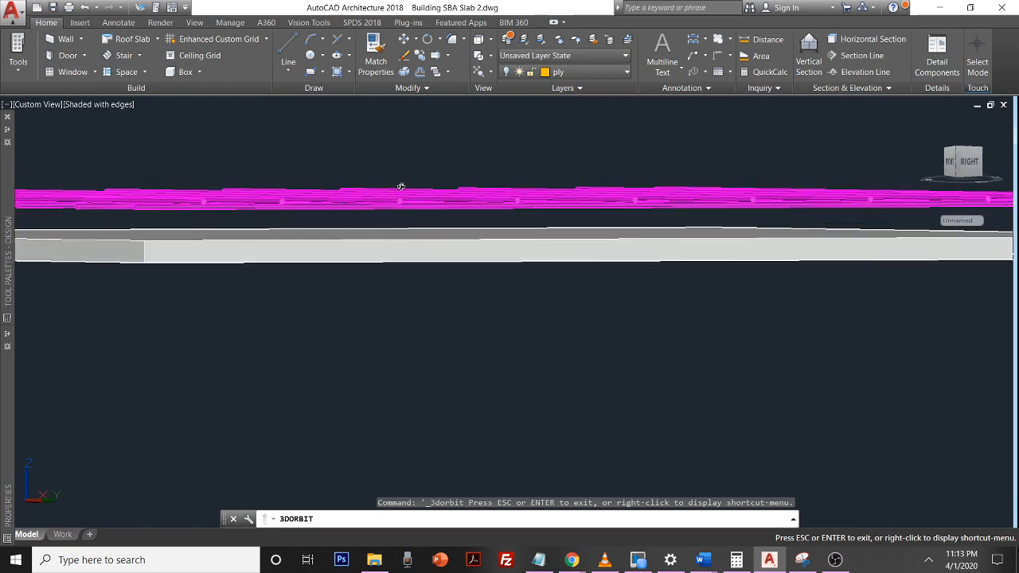
key(Escape)
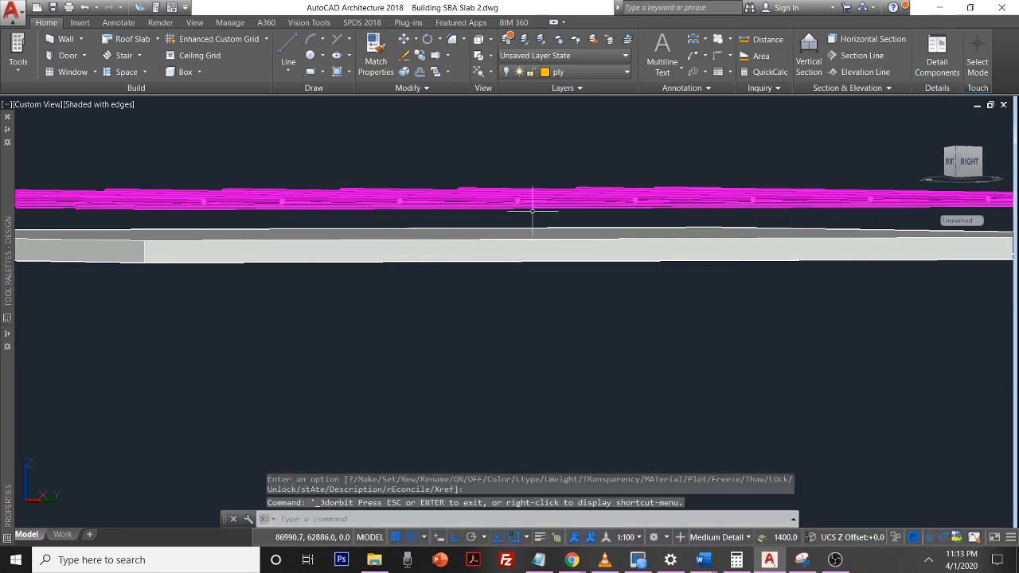
- Turn on layer 0 to show the spacers holding the rebar mesh above the gravel
right_click(560, 182)
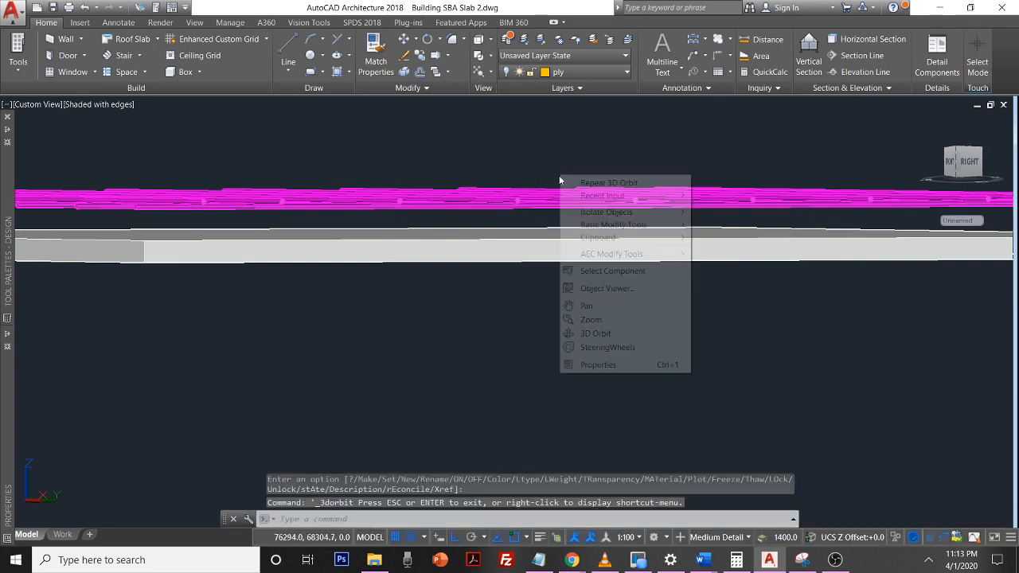
click(611, 336)
drag(596, 244, 603, 286)
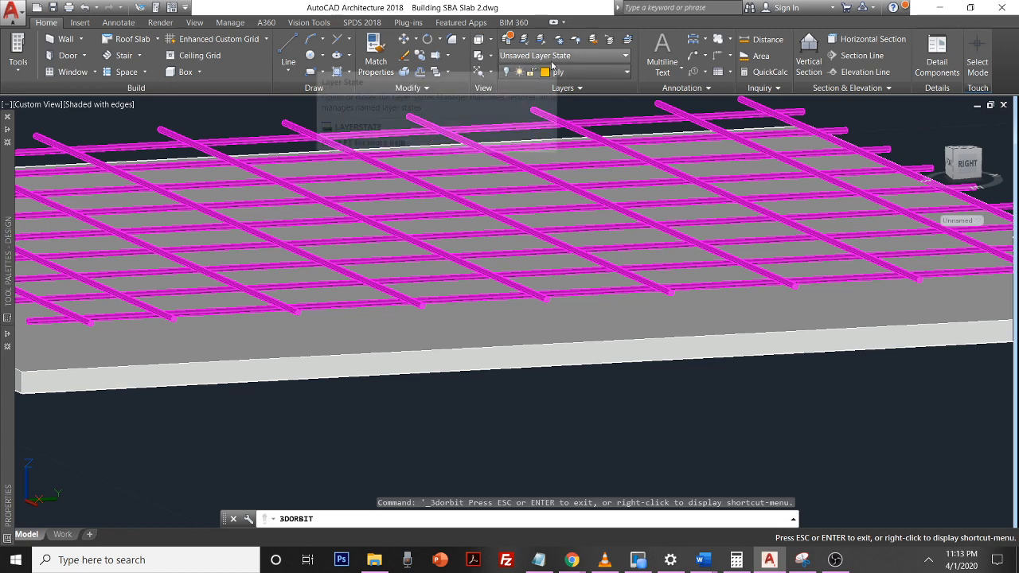
click(575, 71)
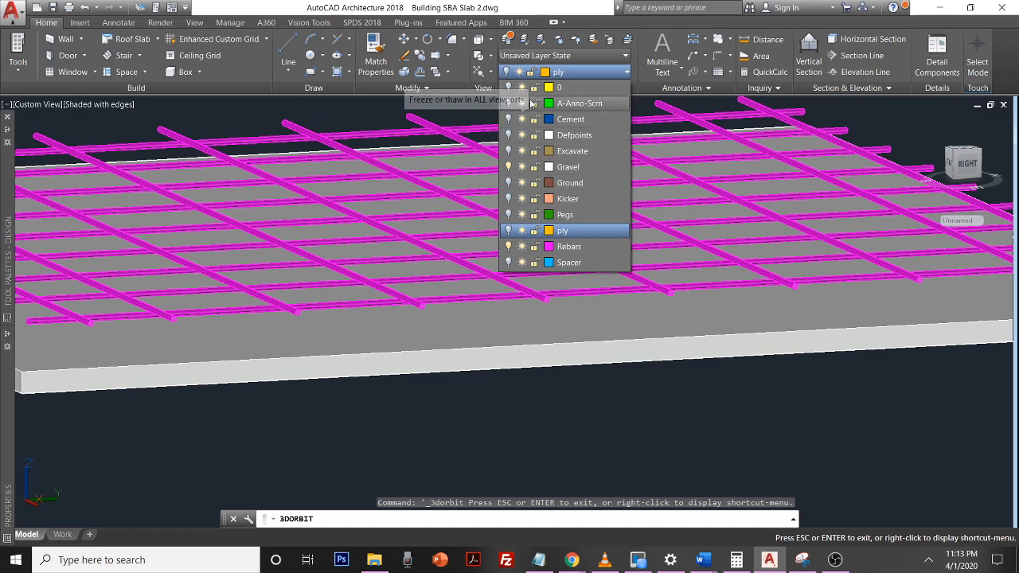
click(507, 88)
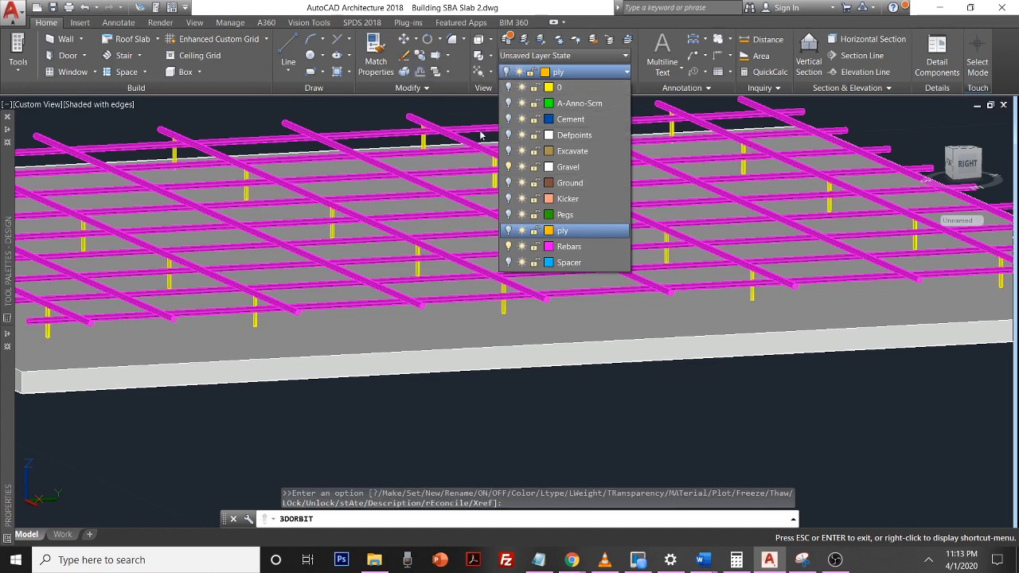
- Orbit around the rebar mesh to examine the yellow spacers beneath it from the front corner
mouse_move(407, 270)
shift+middle_down()
mouse_move(383, 285)
mouse_move(419, 257)
shift+middle_up()
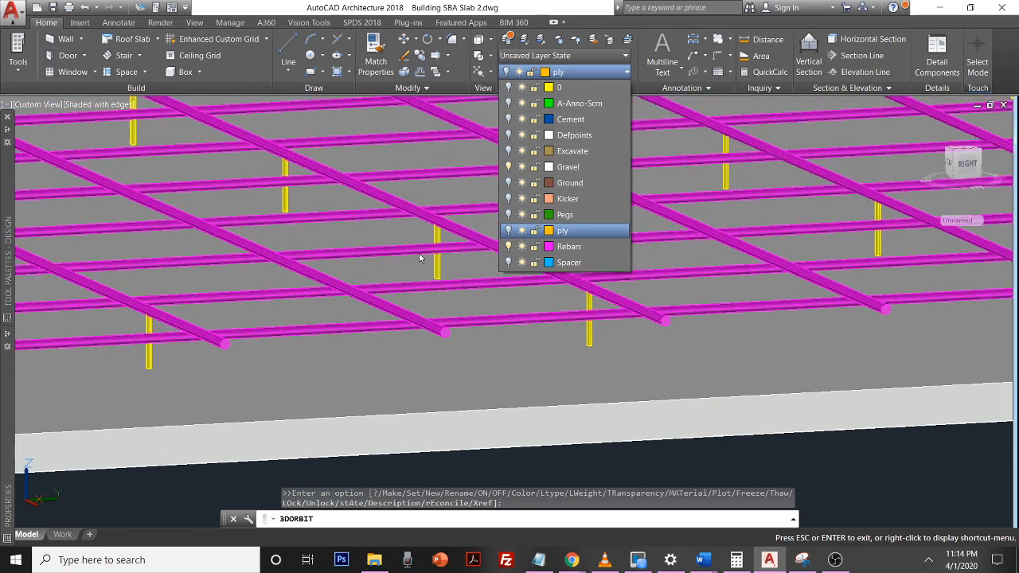
click(499, 400)
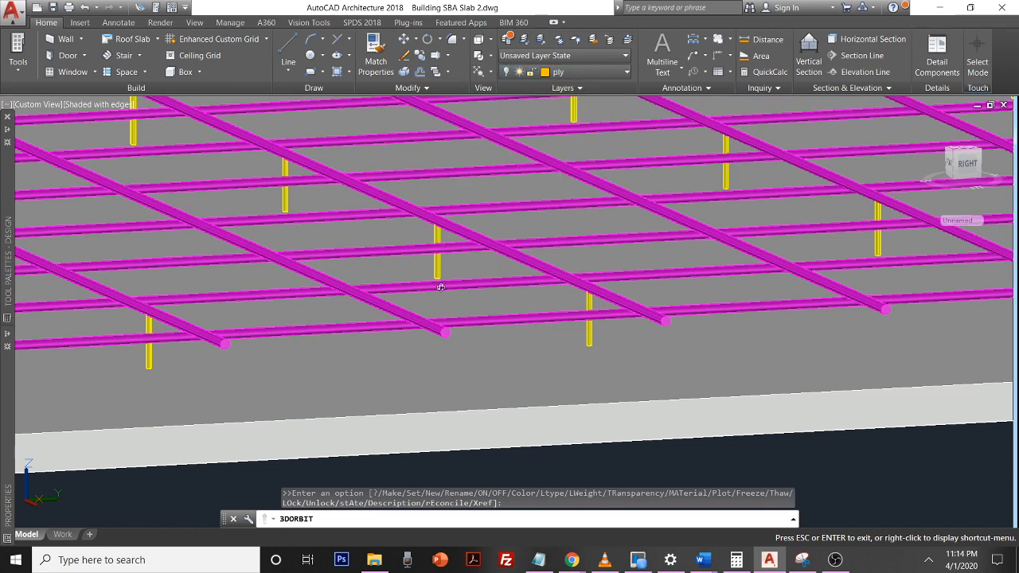
drag(438, 296, 506, 304)
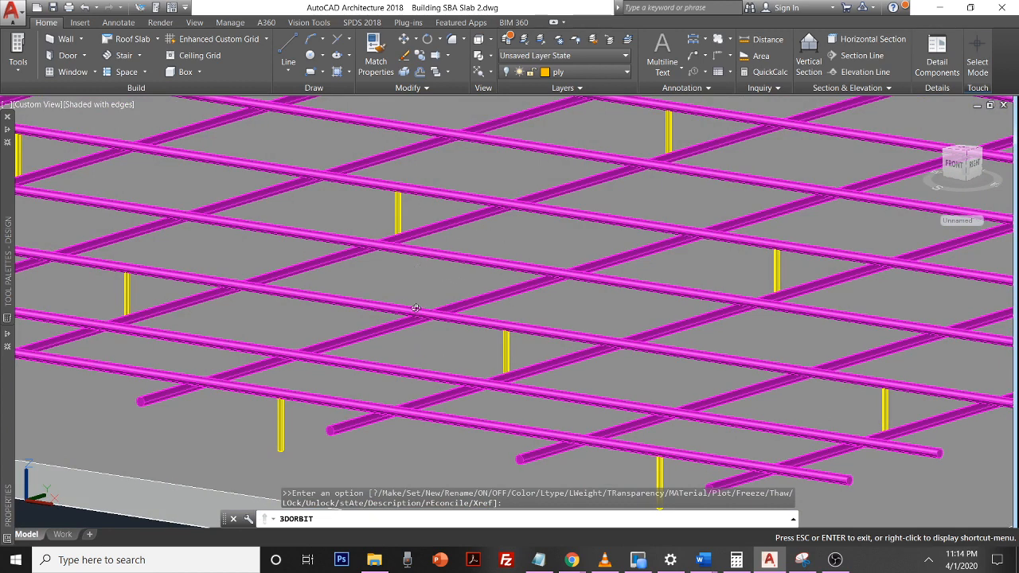
- Turn on the Ground layer around the rebar mesh and gravel bed, viewed from above at an angle
scroll(471, 306, down, 5)
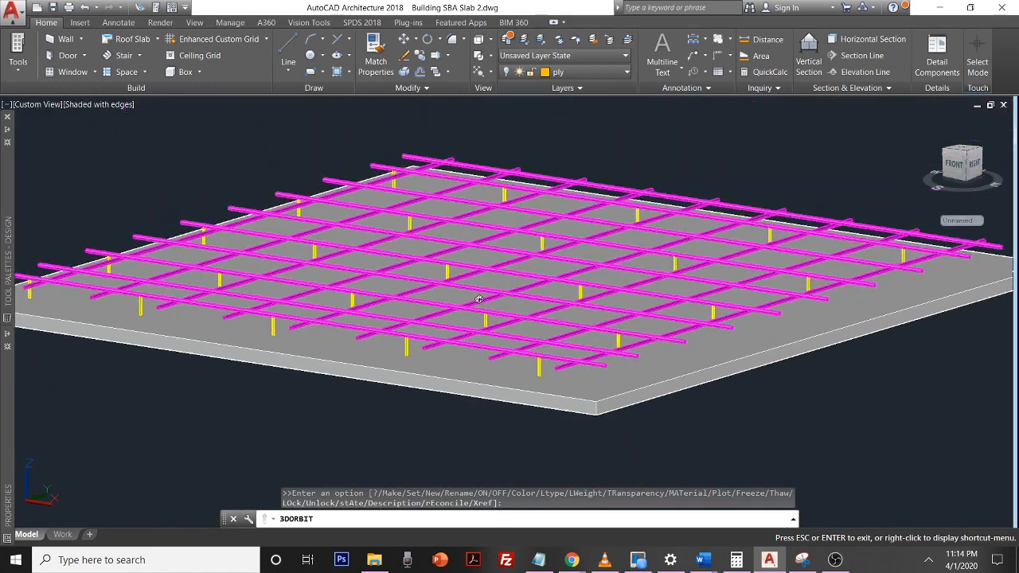
scroll(478, 299, down, 3)
drag(560, 251, 522, 313)
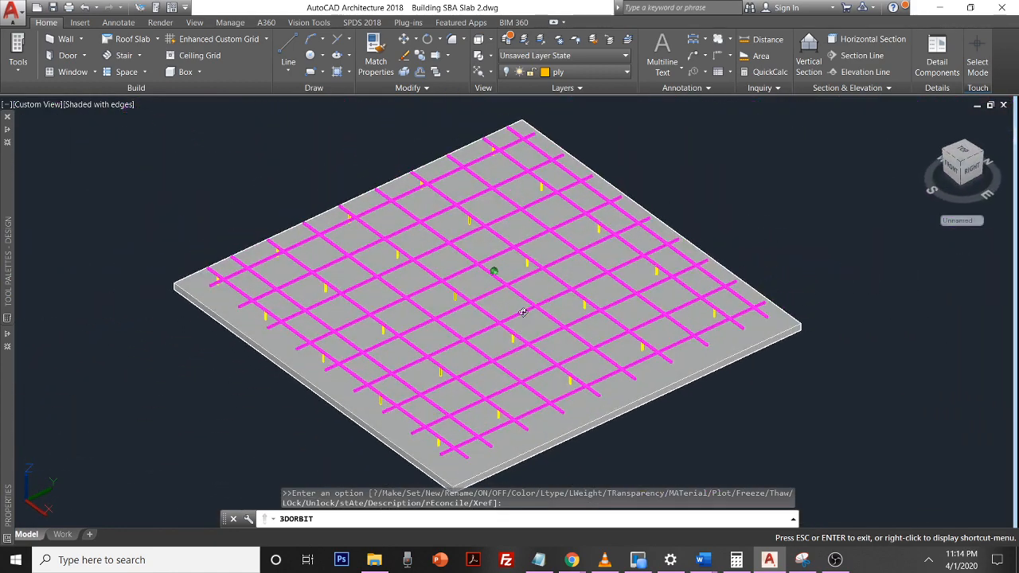
click(567, 72)
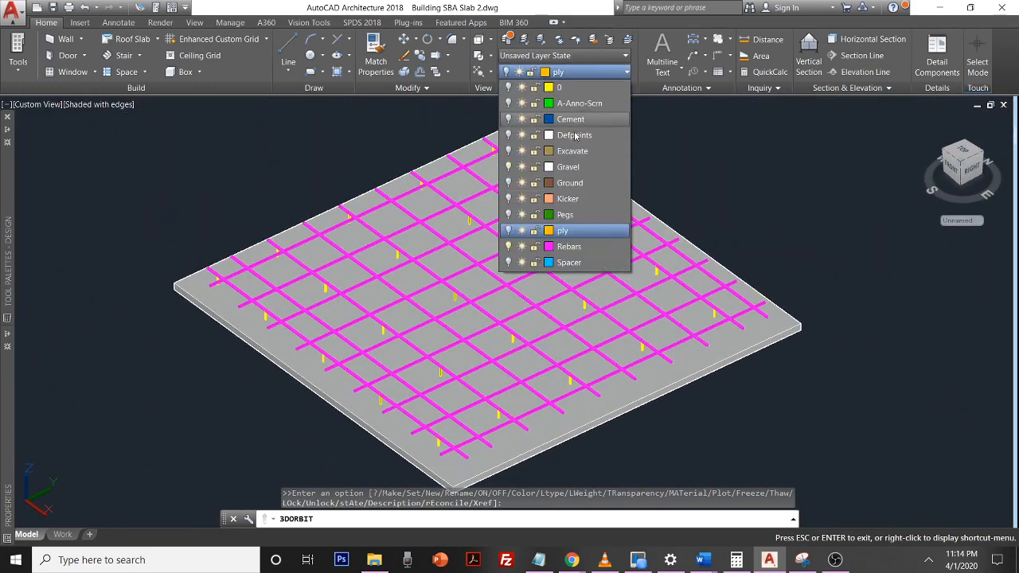
click(509, 183)
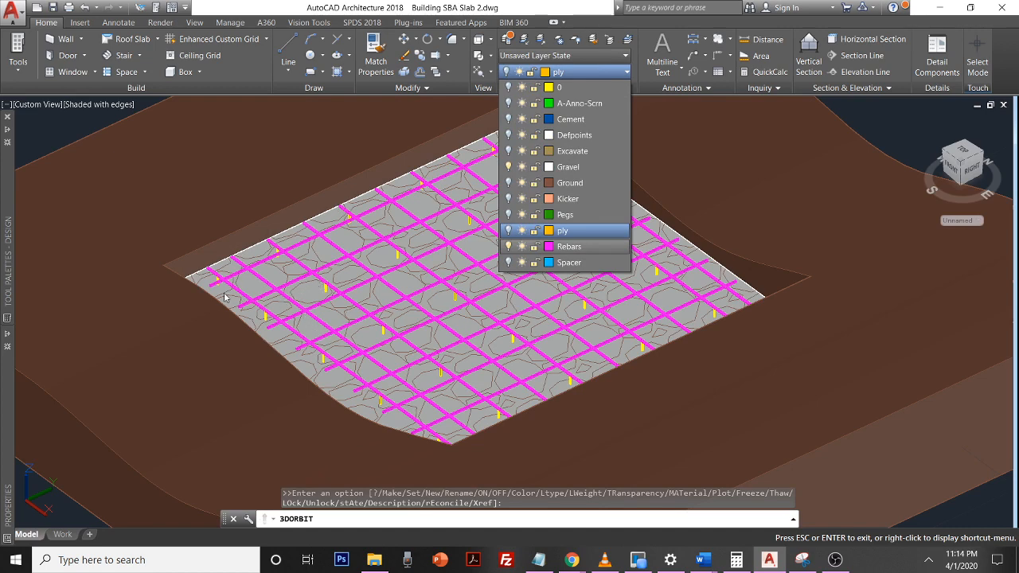
click(753, 241)
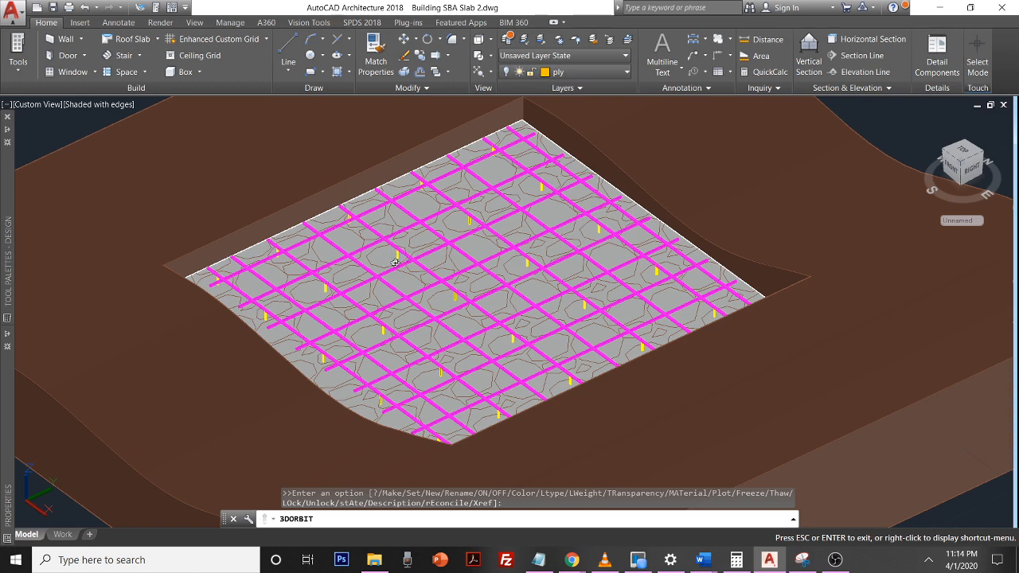
- Turn on the Pegs, ply and Cement layers to show the concrete poured inside the formwork
click(587, 72)
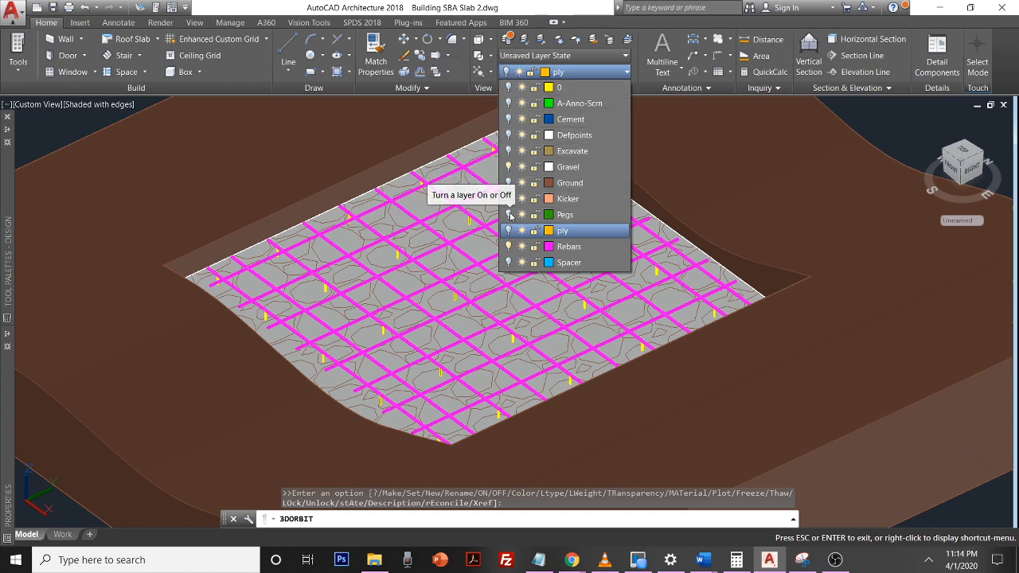
click(510, 215)
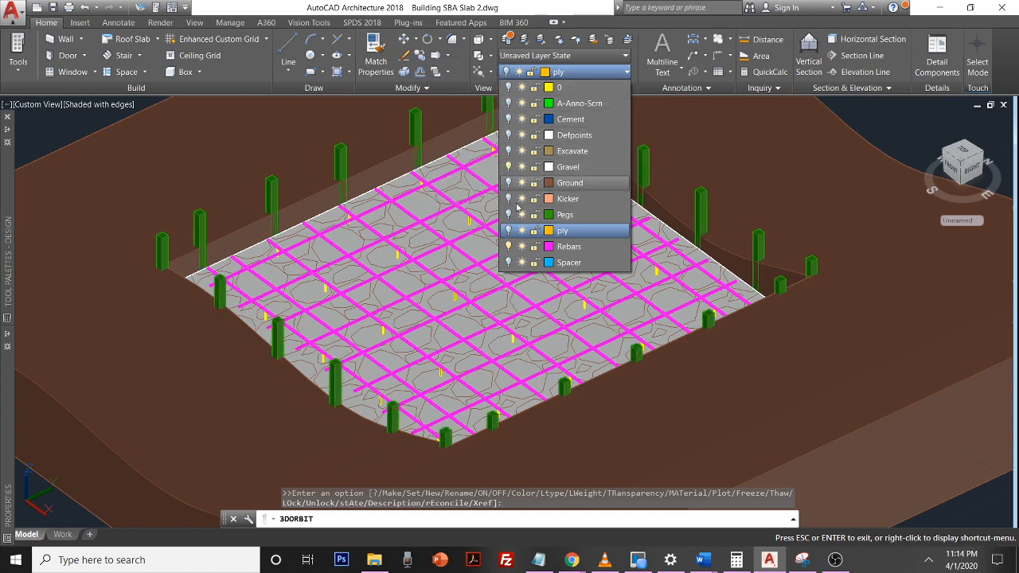
click(510, 231)
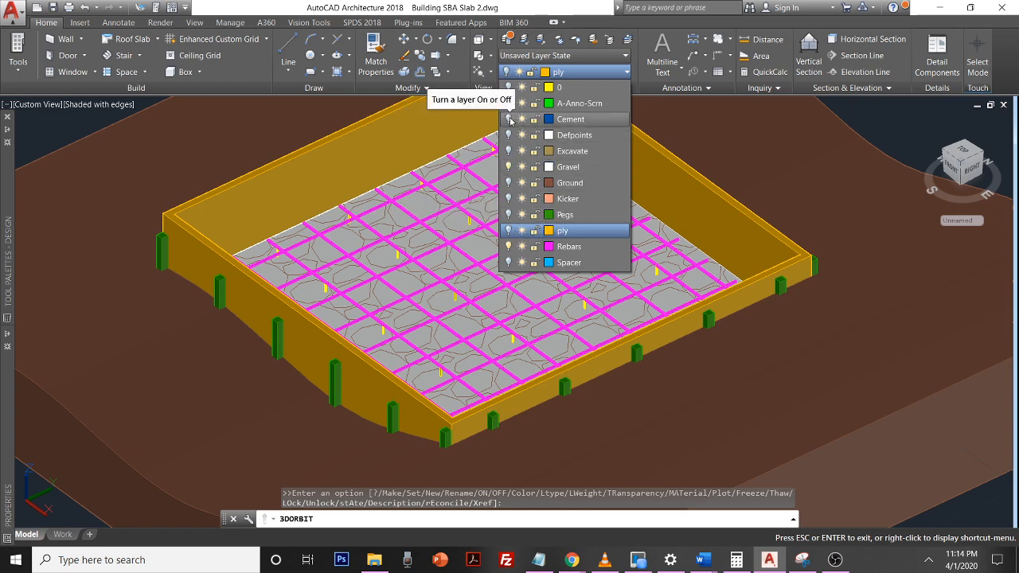
click(510, 119)
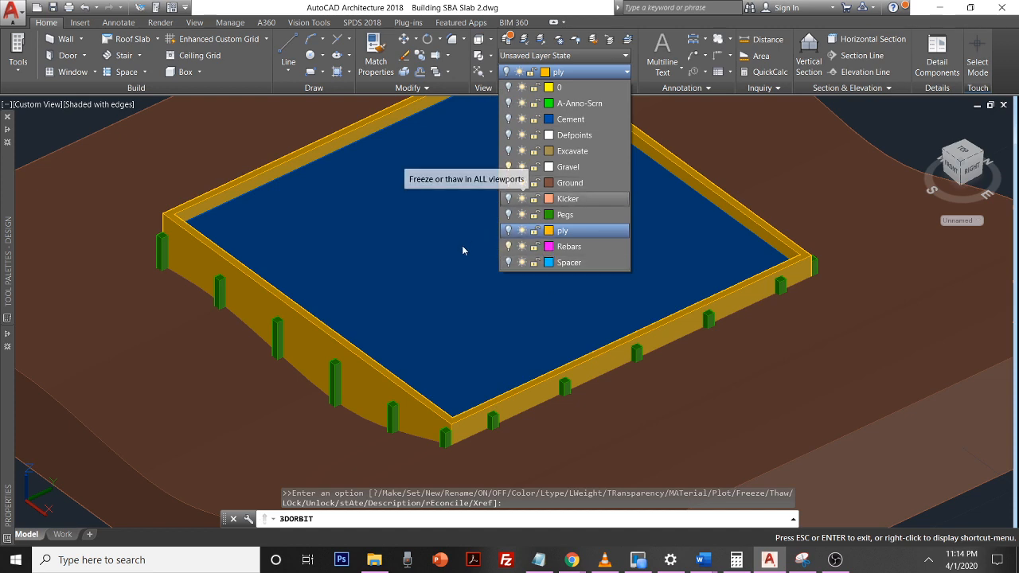
scroll(539, 349, down, 2)
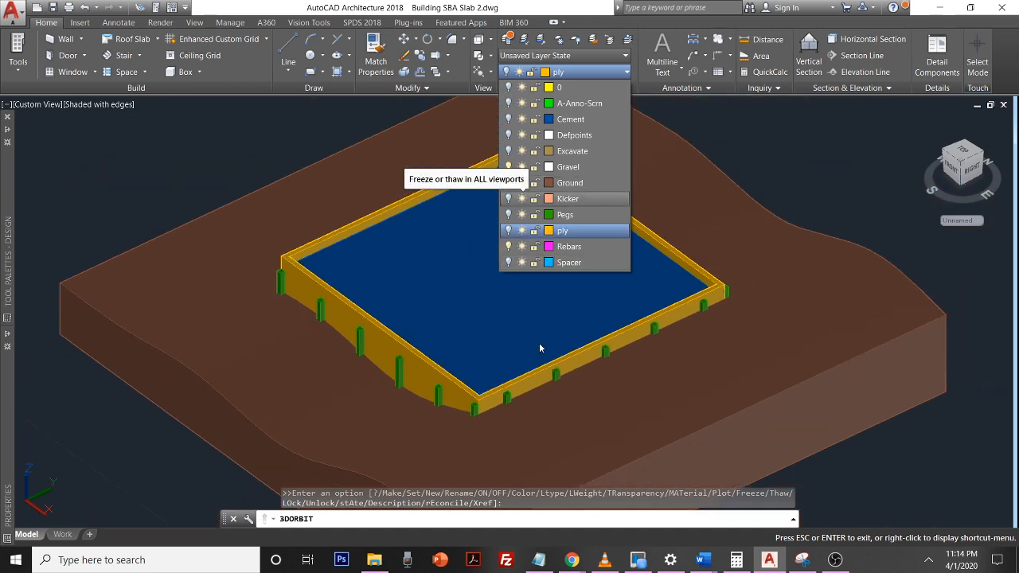
click(568, 329)
scroll(563, 332, down, 1)
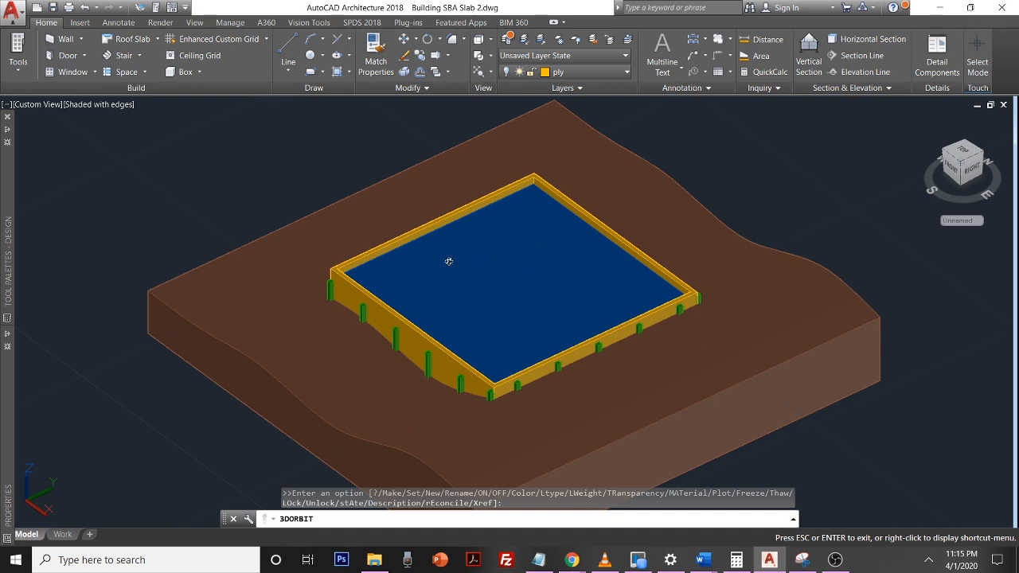
- Turn the Ground layer off and back on around the formwork
click(577, 72)
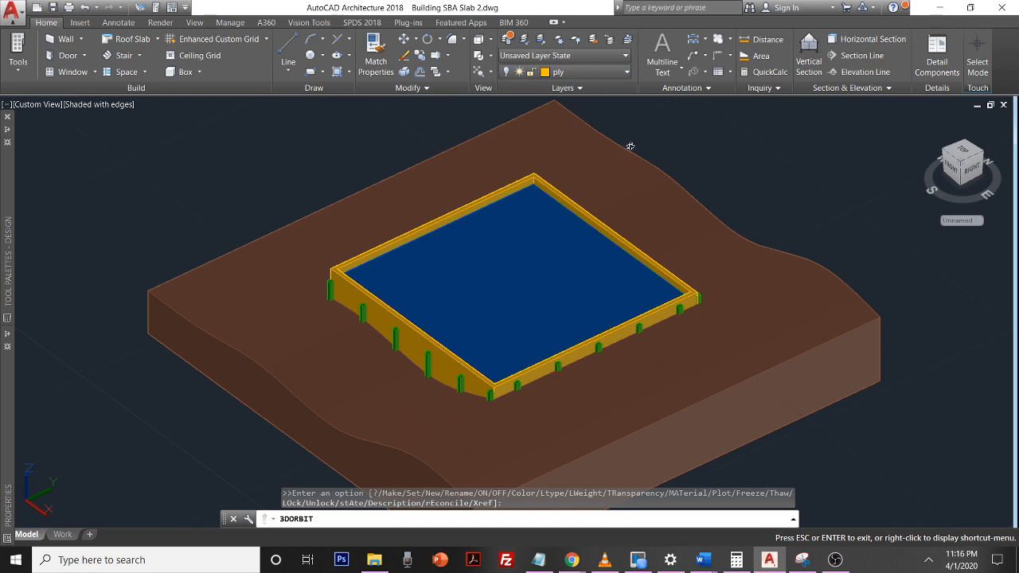
key(Escape)
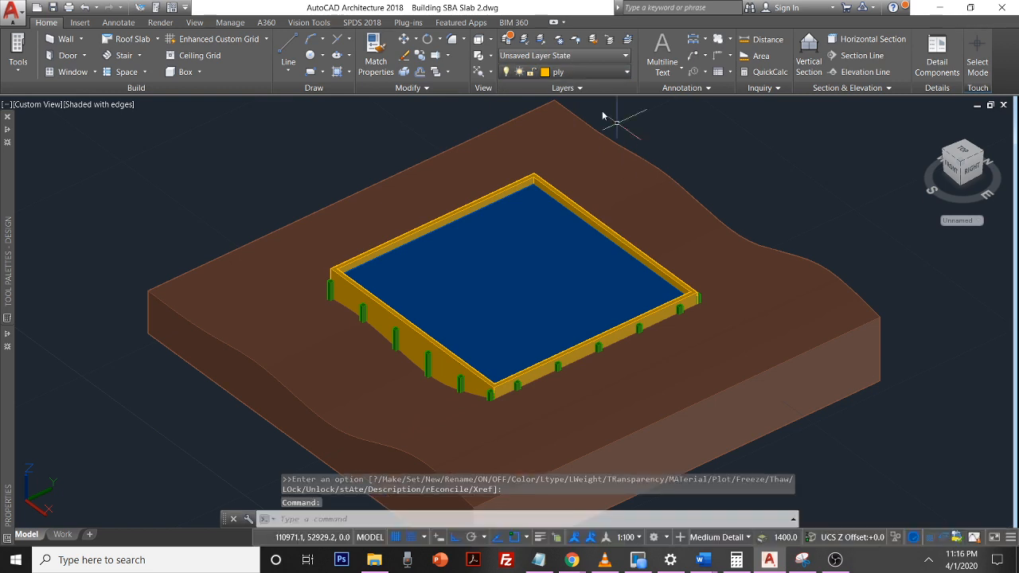
click(573, 72)
click(509, 182)
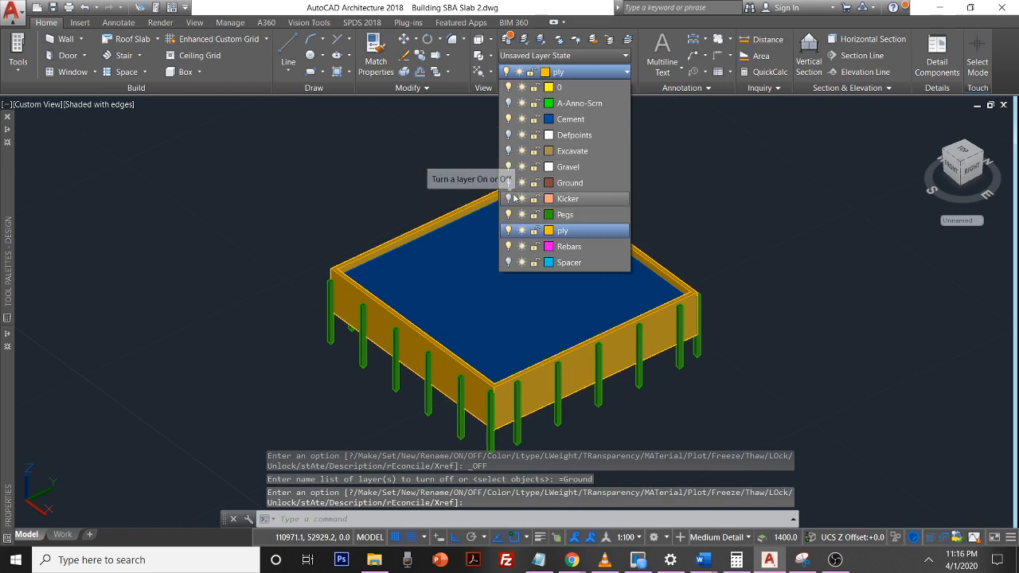
click(509, 182)
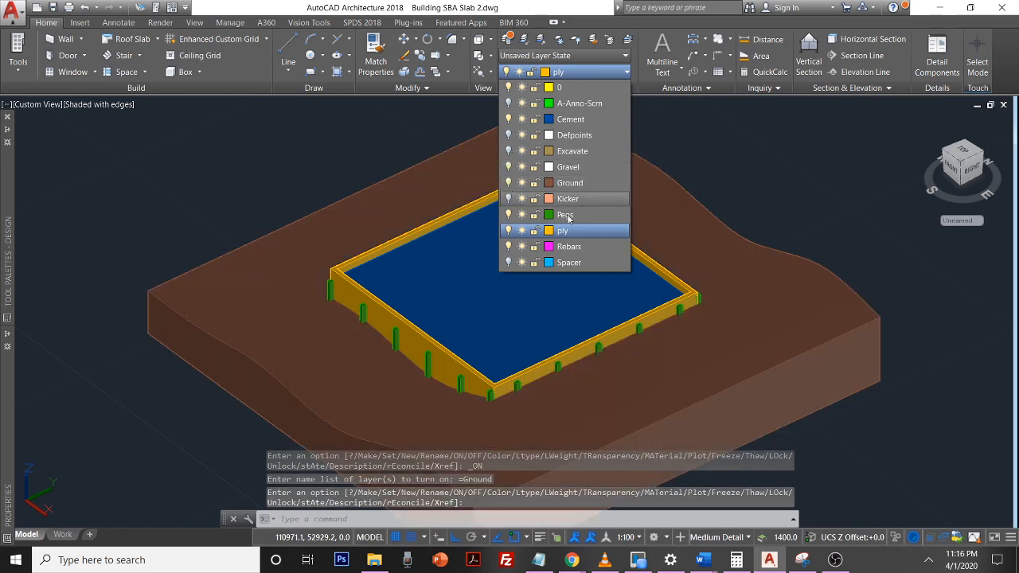
click(776, 212)
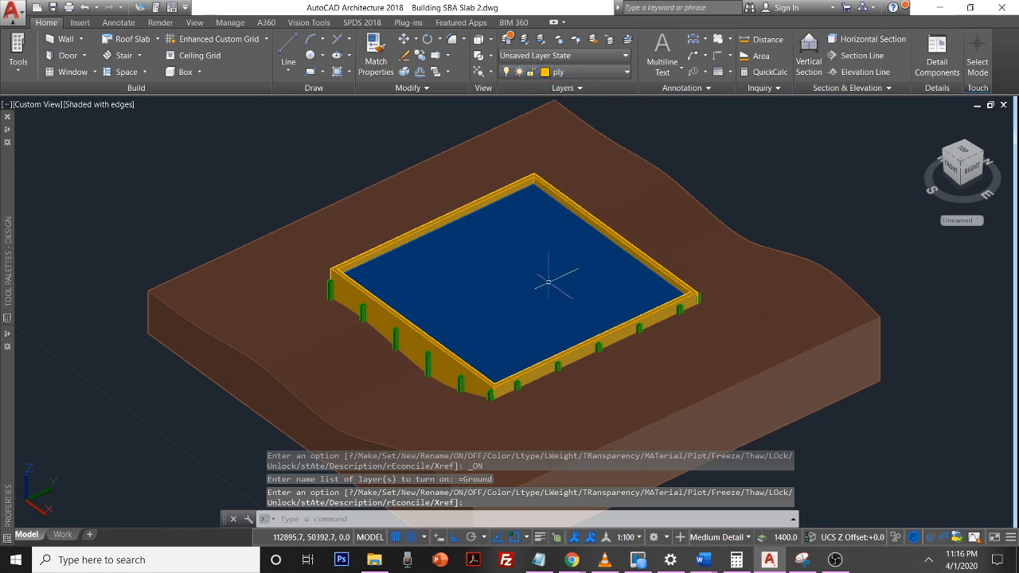
- Turn off the Pegs layer and the current ply layer to strip the formwork from the slab
click(585, 72)
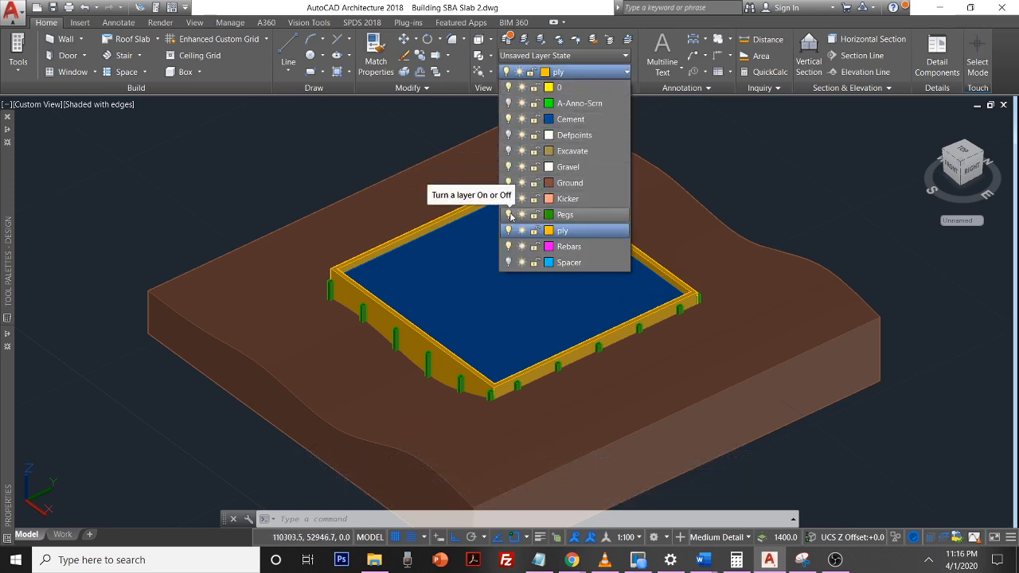
click(509, 214)
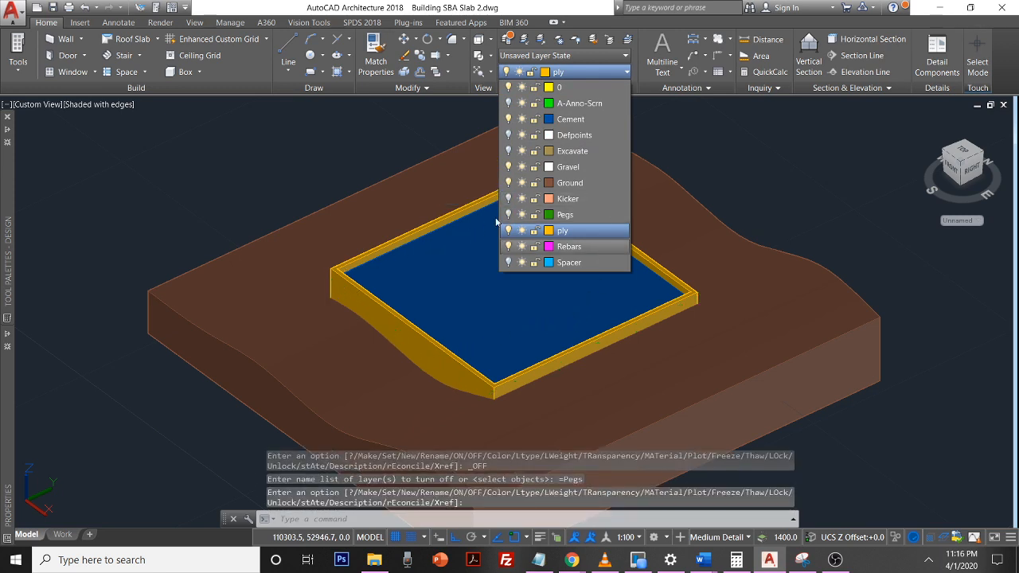
click(704, 223)
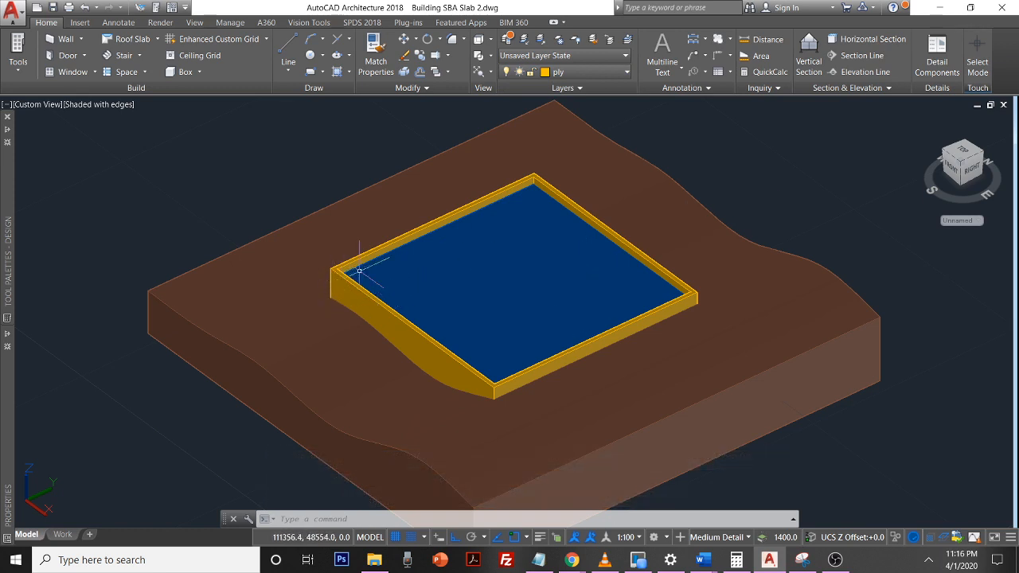
click(579, 73)
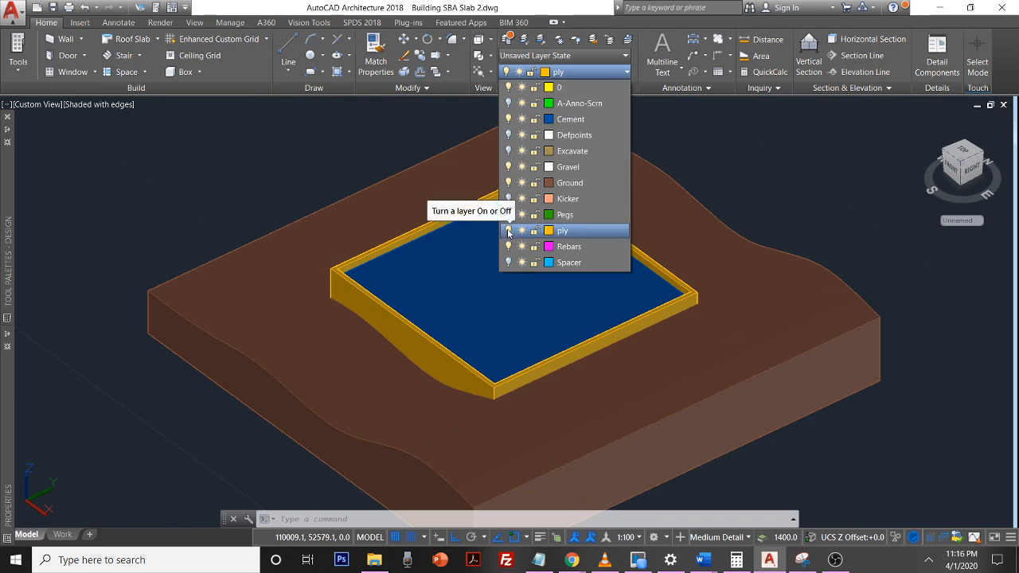
click(508, 230)
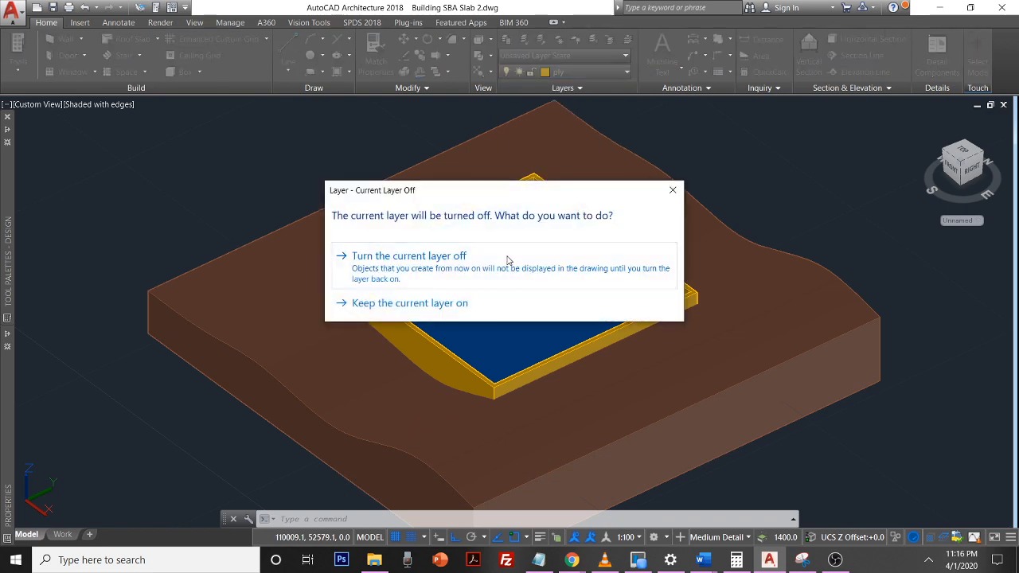
click(509, 258)
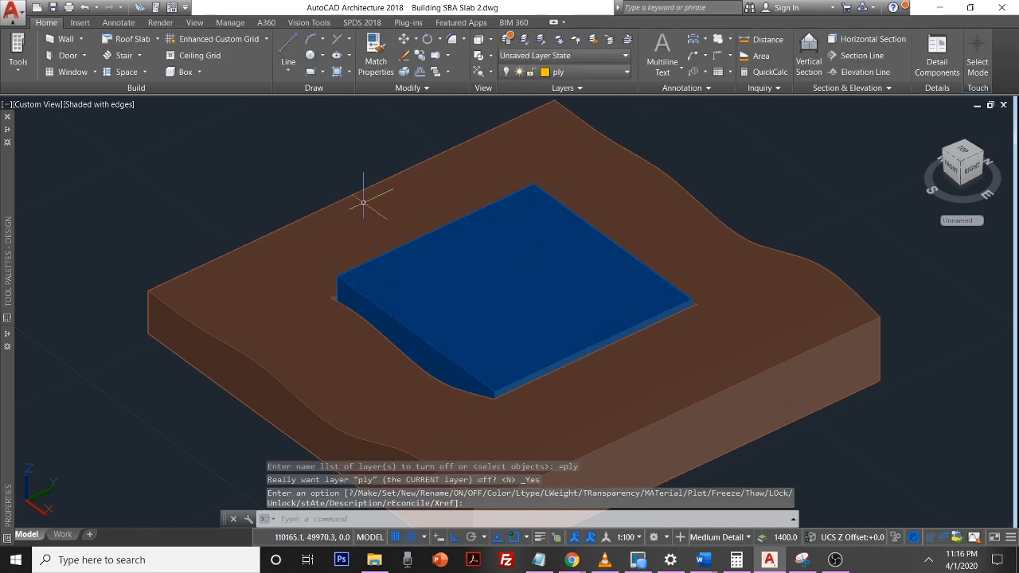
- Examine the gap at the slab's corner left by the formwork, and orbit around to the opposite side of the slab
scroll(363, 203, up, 6)
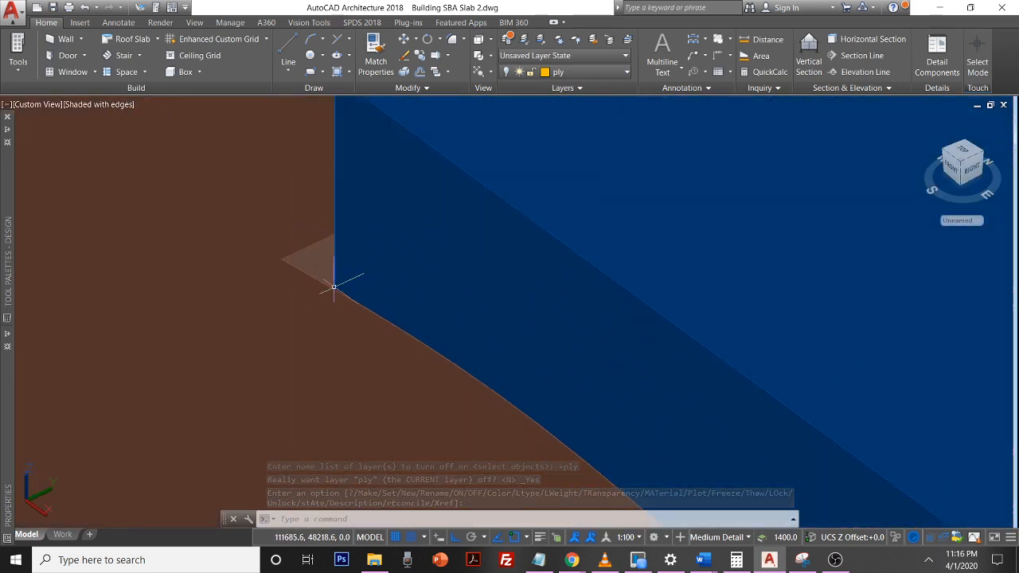
scroll(334, 286, down, 6)
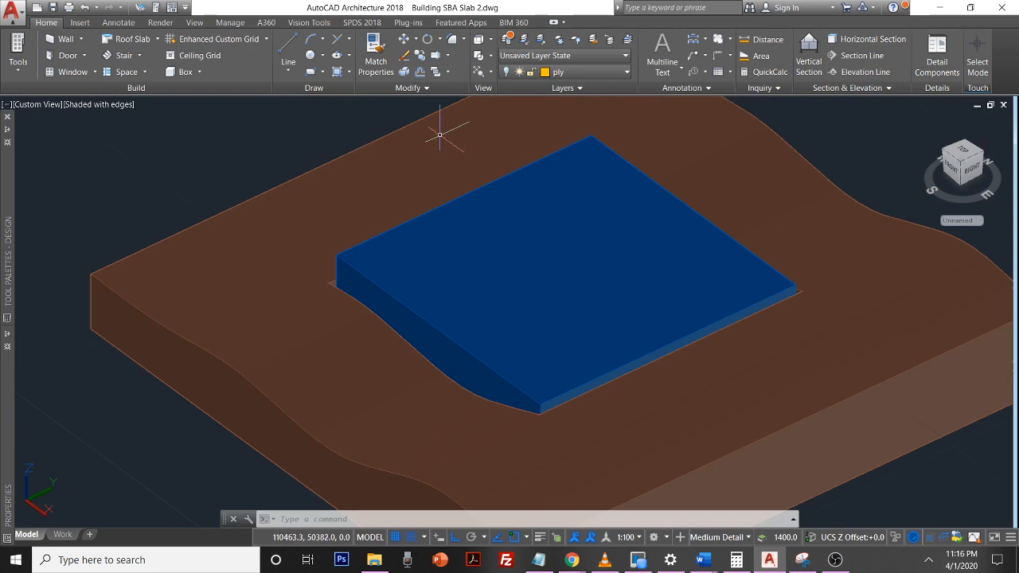
right_click(493, 342)
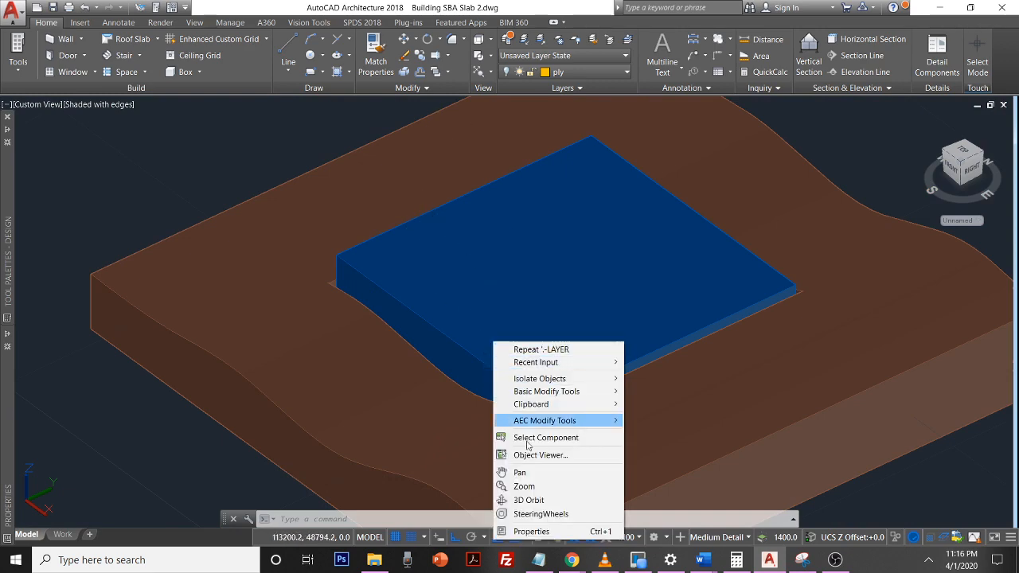
click(529, 500)
drag(484, 362, 325, 412)
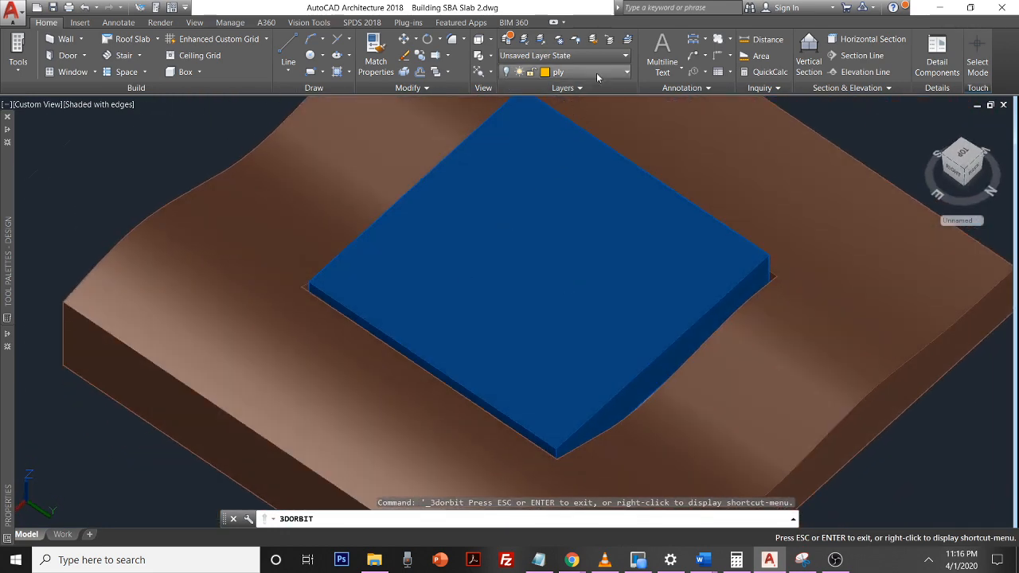
- Turn on the Excavate layer to backfill the gap around the slab, and inspect it from the back and left sides
click(601, 71)
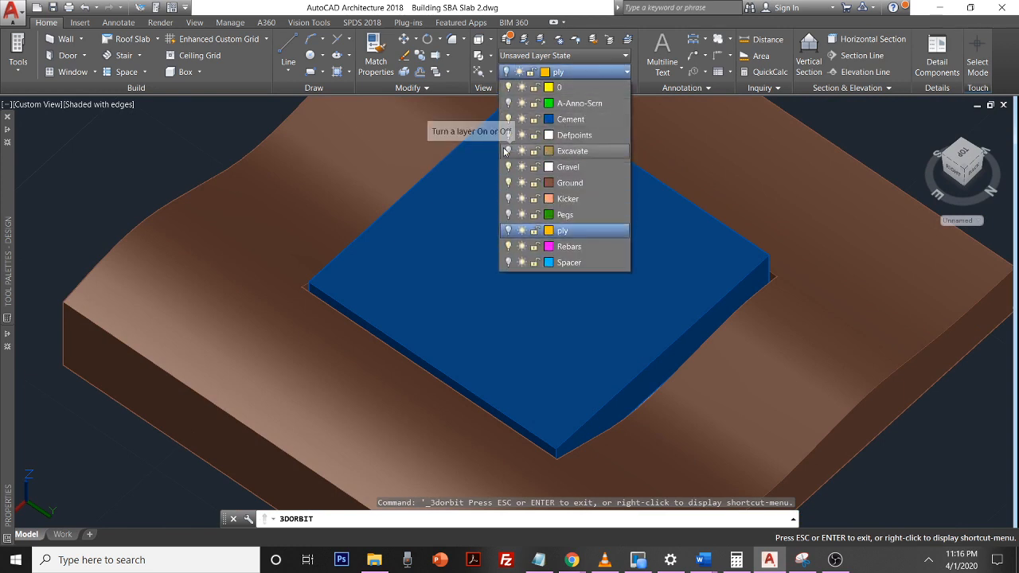
click(506, 151)
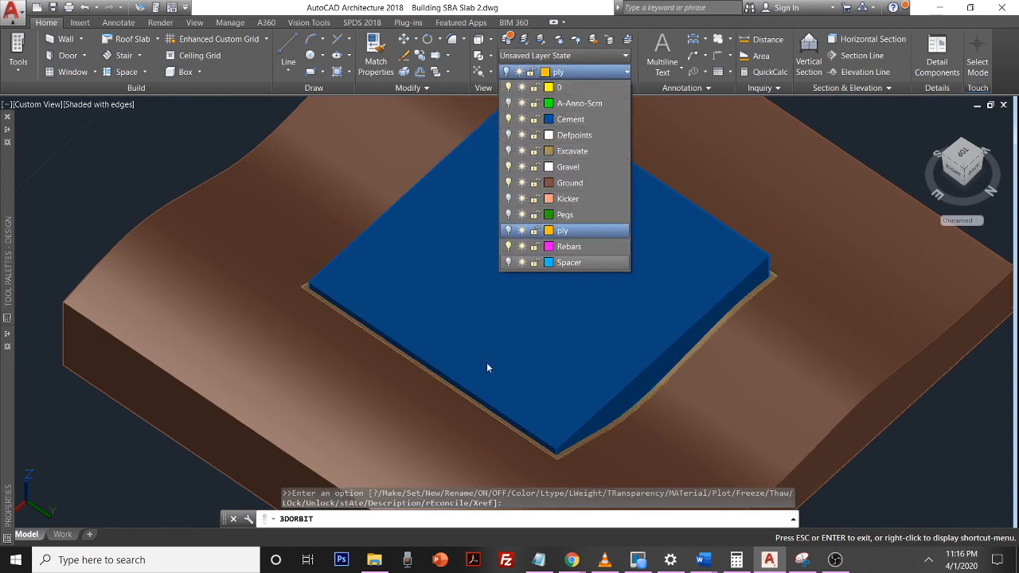
click(425, 397)
drag(416, 402, 681, 312)
drag(432, 310, 584, 317)
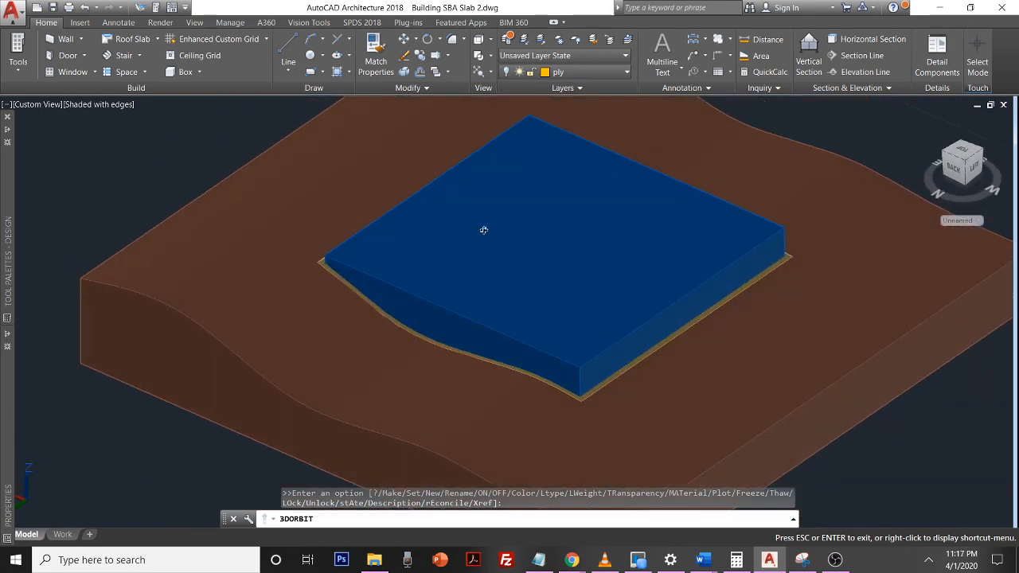
scroll(498, 273, down, 5)
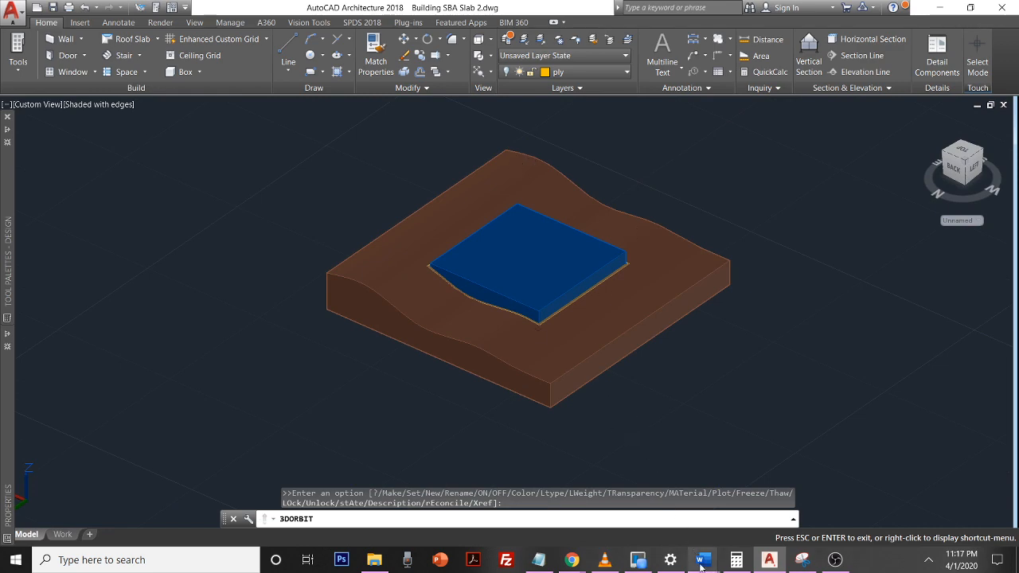
key(Escape)
- Switch to the Plan Sheet - Construction document in Word and insert the desktop image Slab Iso on its first page
mouse_move(702, 559)
click(762, 508)
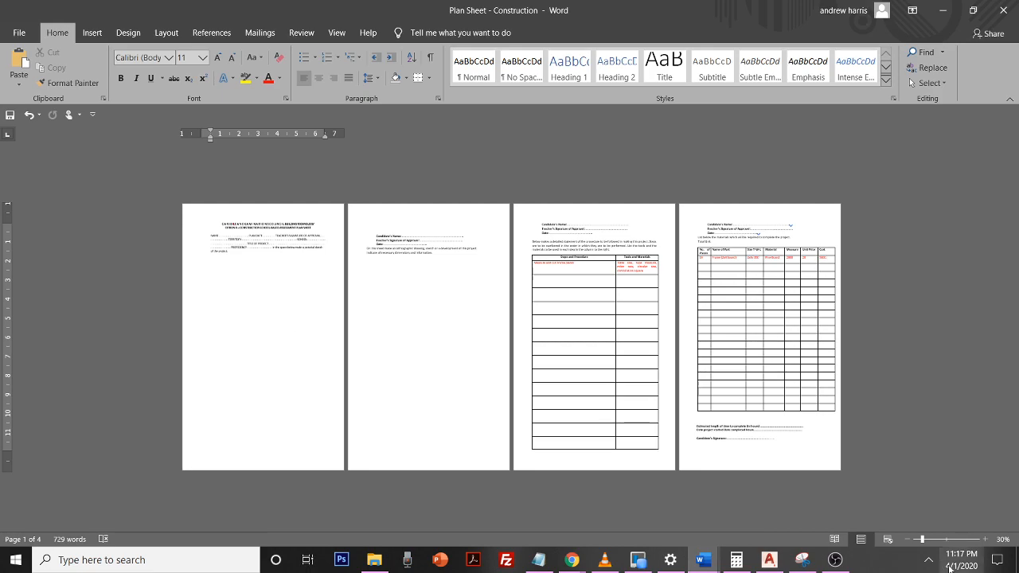
click(1016, 557)
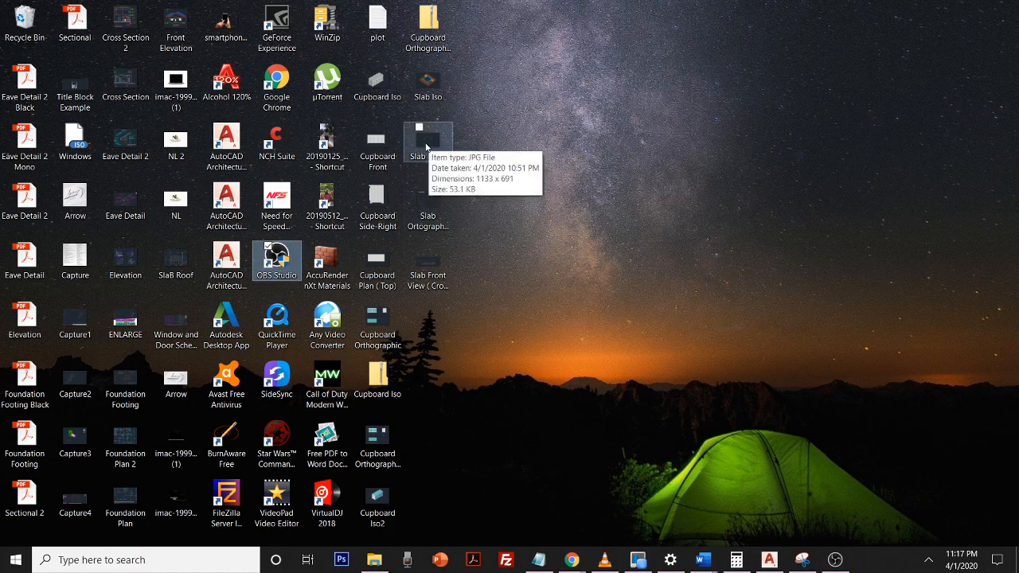
click(429, 81)
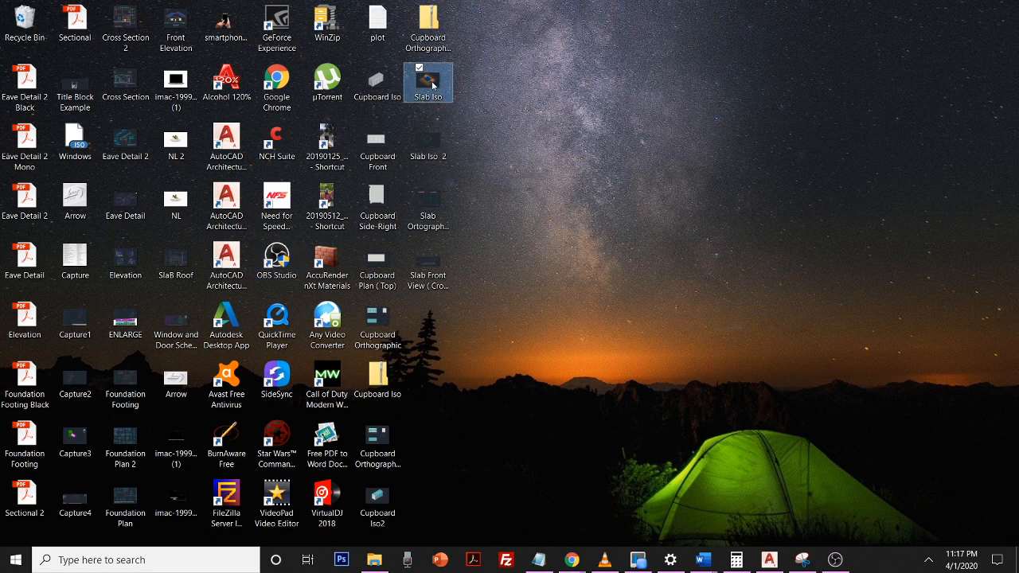
drag(432, 86, 297, 325)
- Close the Established Goals document and return to the Plan Sheet - Construction document
mouse_move(698, 563)
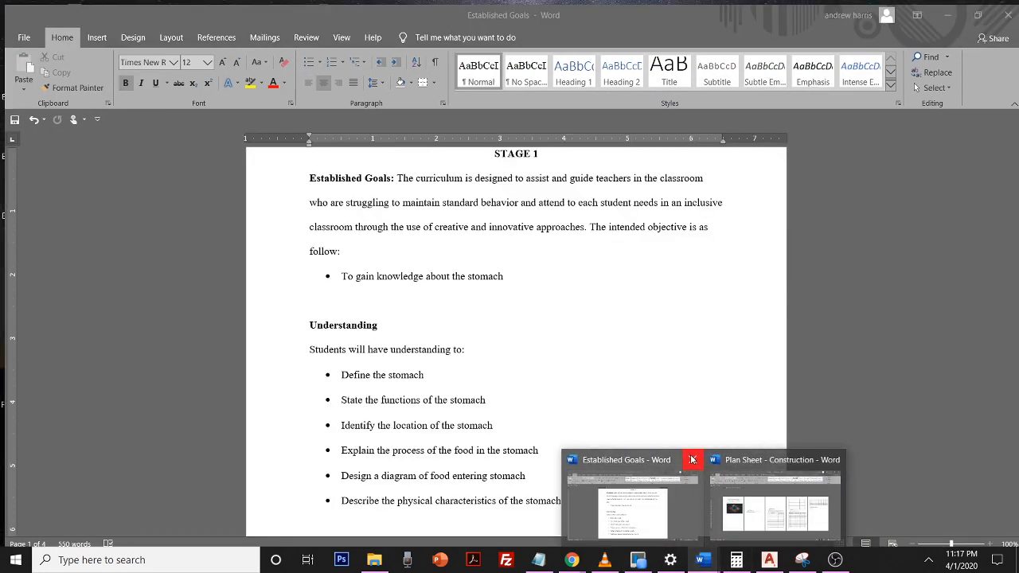
click(692, 460)
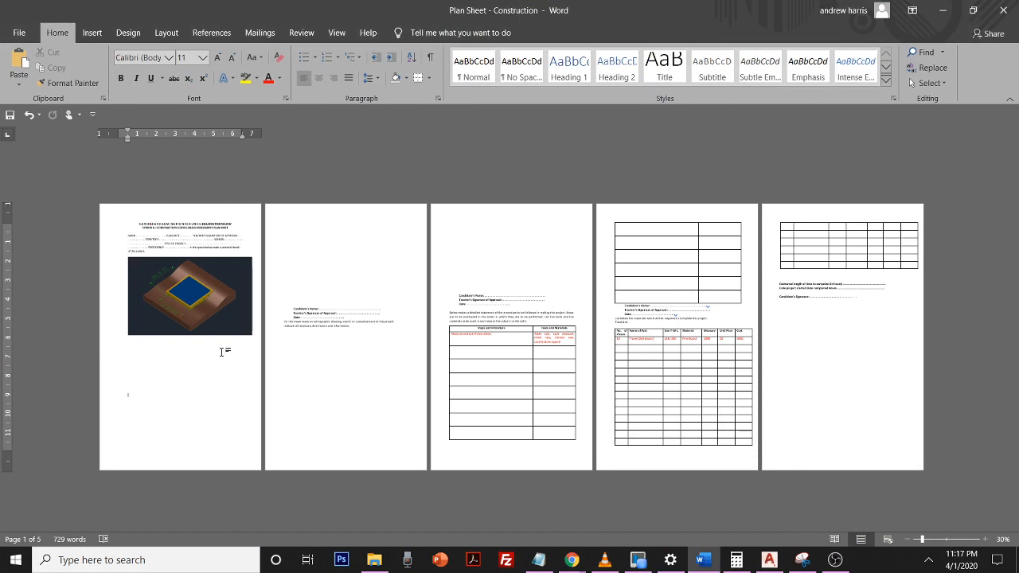
- Enlarge the coloured slab image on the plan sheet's first page
key(ctrl+End)
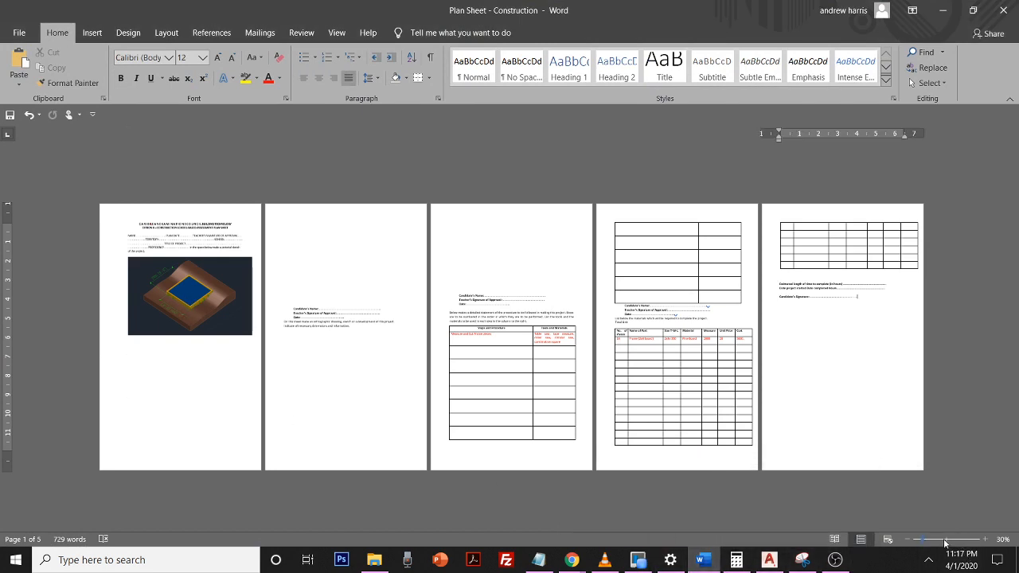
click(945, 543)
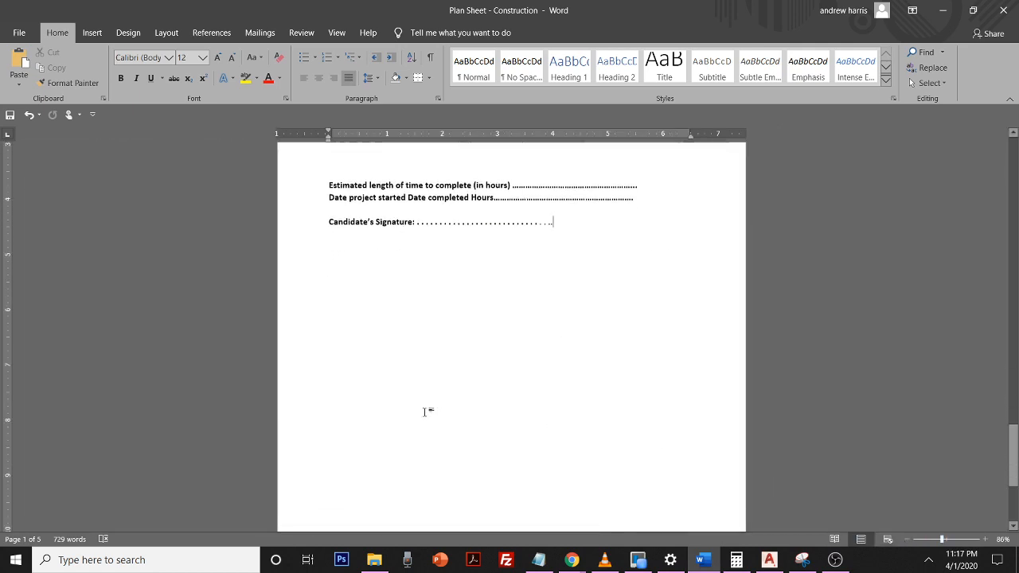
scroll(552, 443, up, 12)
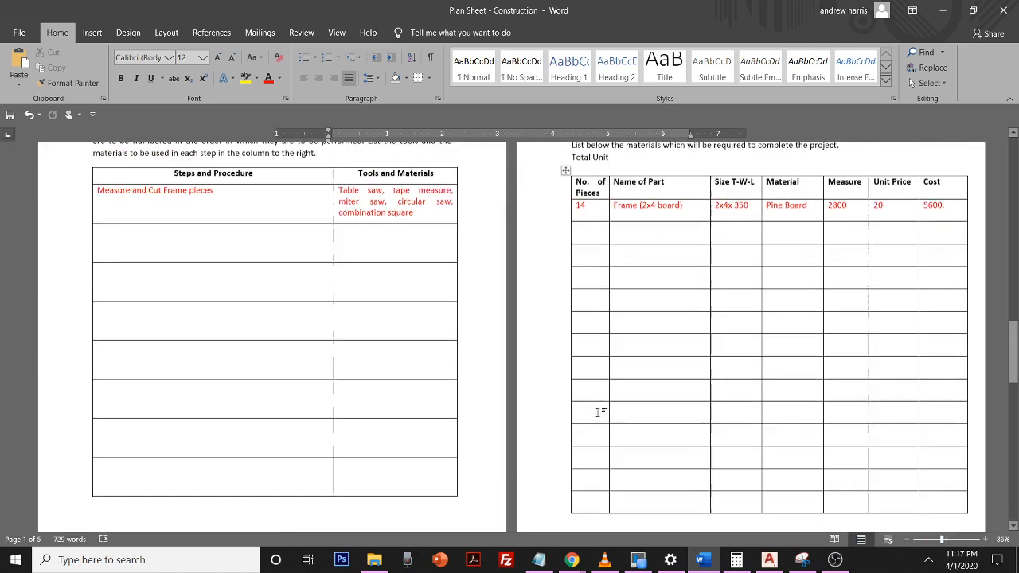
scroll(597, 411, up, 12)
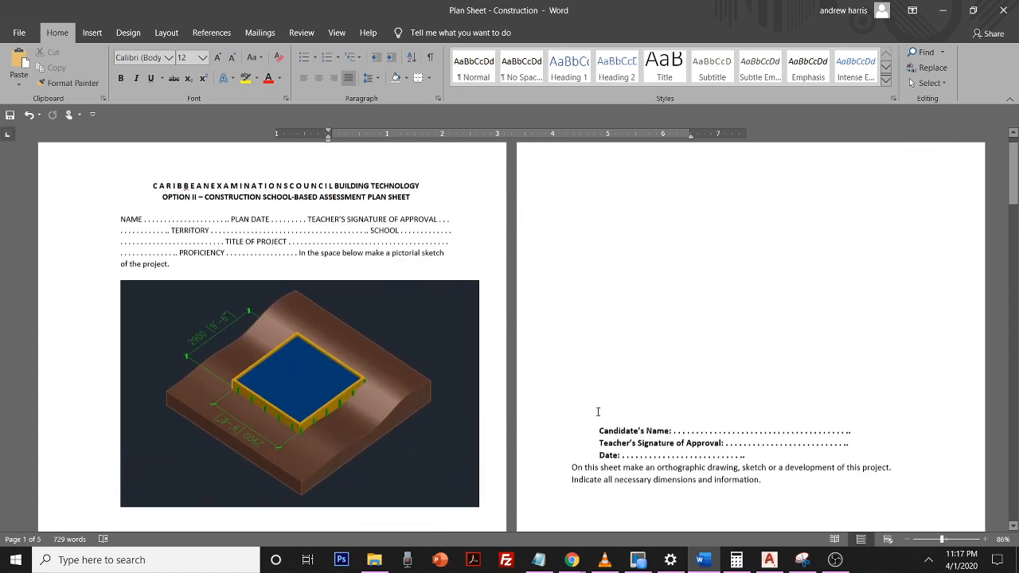
scroll(598, 411, up, 1)
click(345, 394)
scroll(344, 394, down, 3)
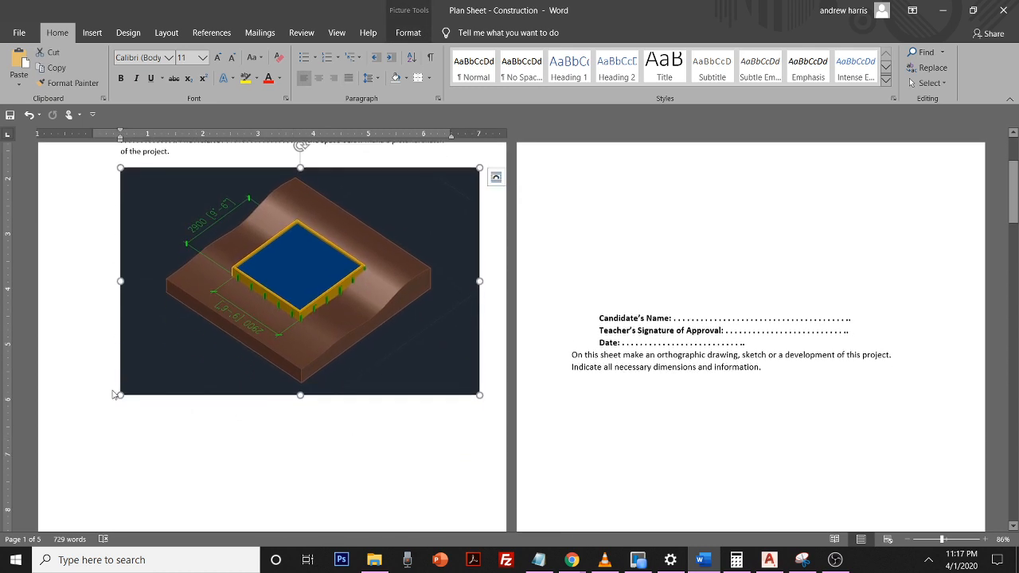
drag(121, 394, 71, 452)
- Change the enlarged slab image's text wrapping and move it lower on the first page, within the page edges
right_click(316, 387)
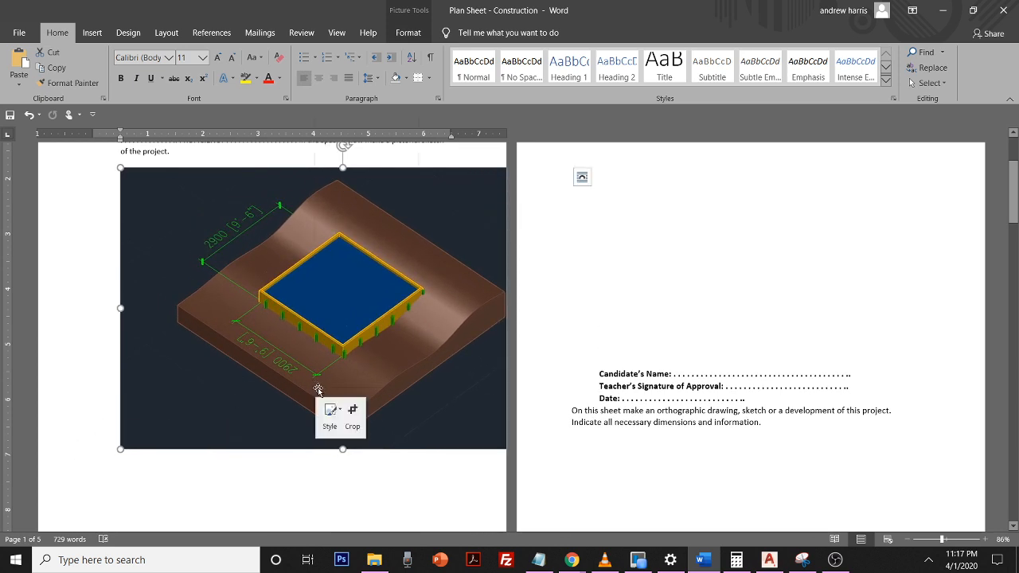
click(333, 379)
right_click(357, 377)
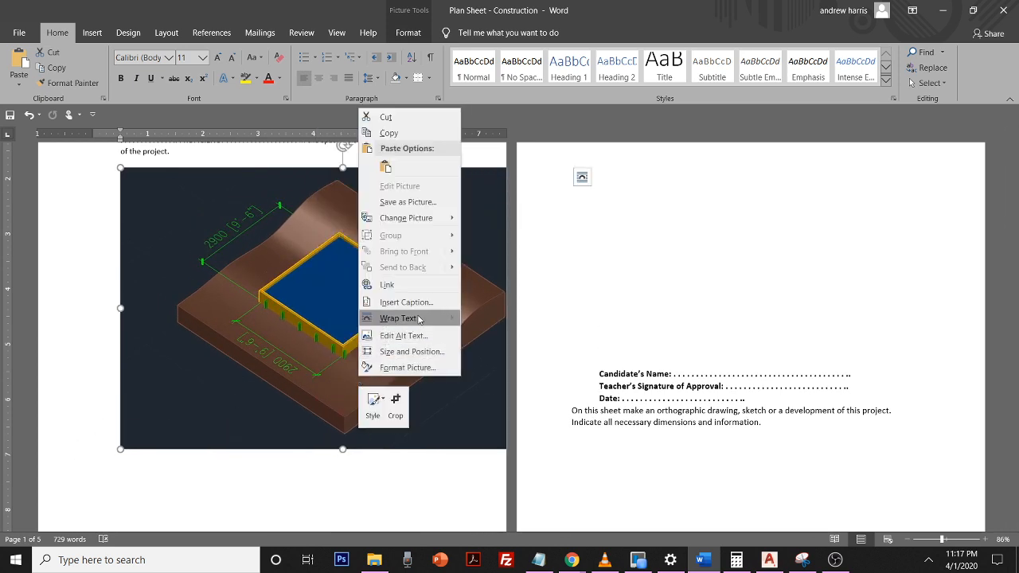
mouse_move(434, 323)
click(484, 348)
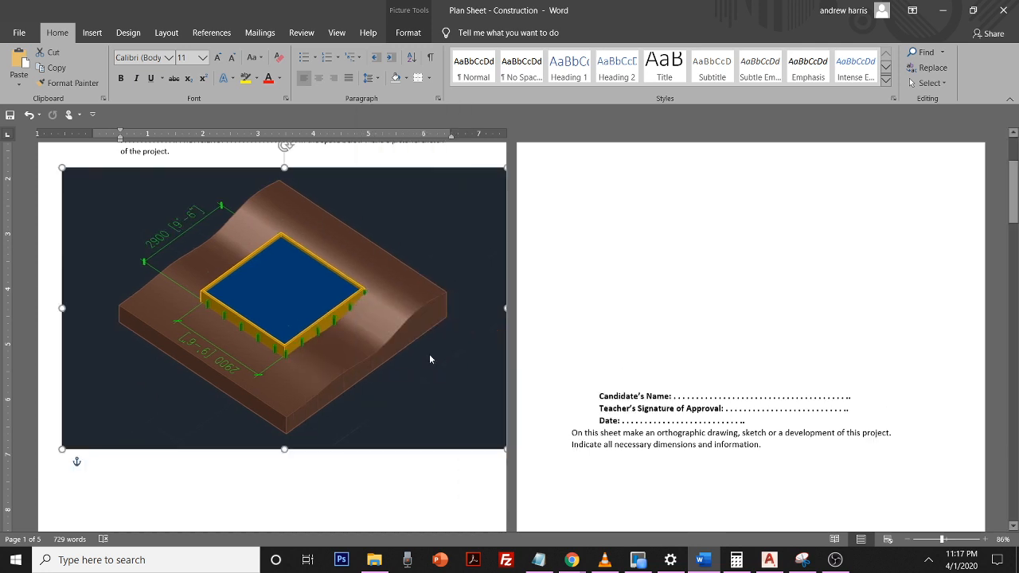
drag(421, 357, 408, 414)
scroll(408, 401, down, 3)
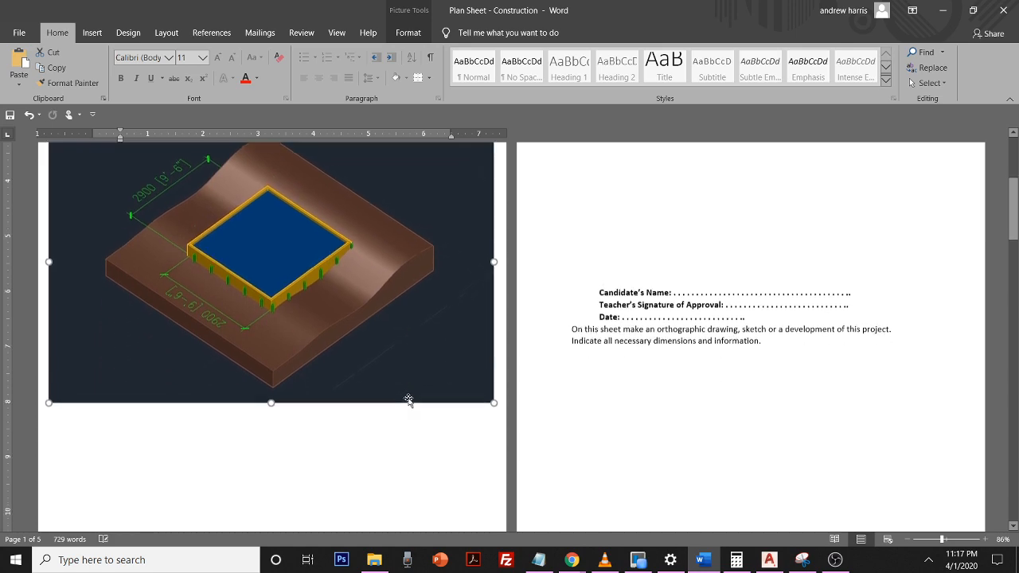
scroll(408, 400, up, 2)
scroll(408, 400, up, 4)
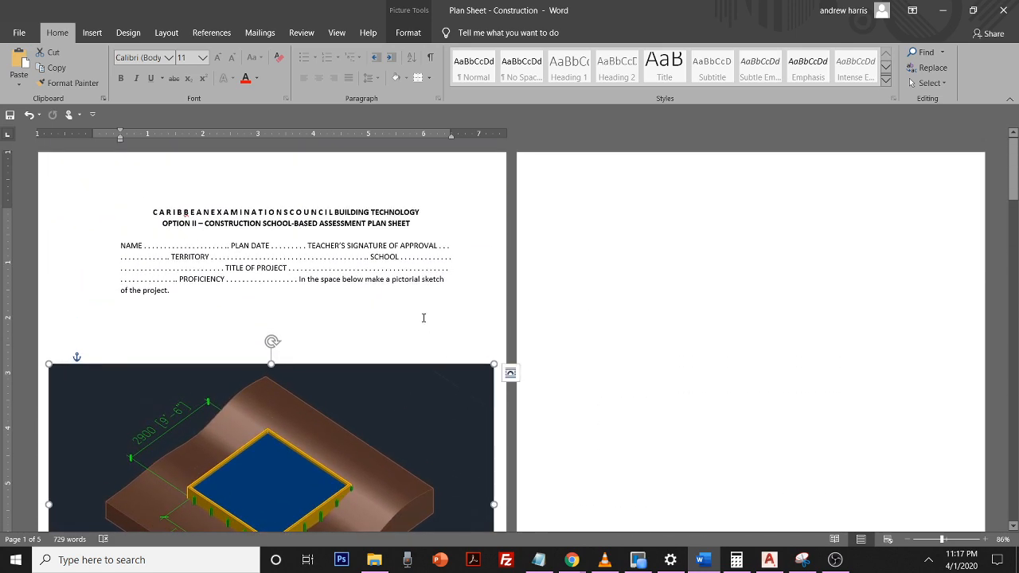
click(388, 339)
- Replace the coloured slab image on the first page with the desktop image Slab Iso 2
scroll(389, 339, down, 3)
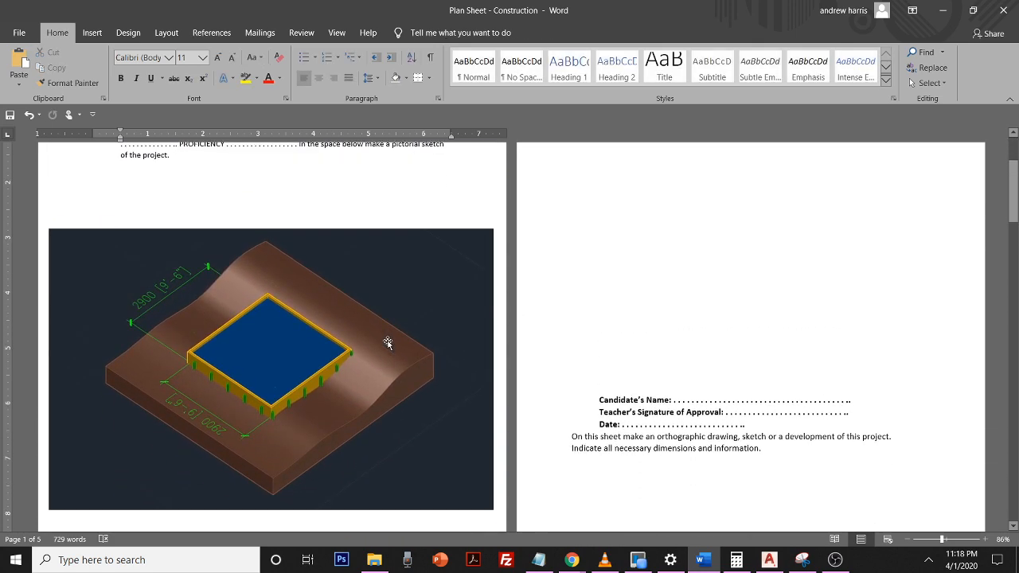
scroll(316, 362, up, 2)
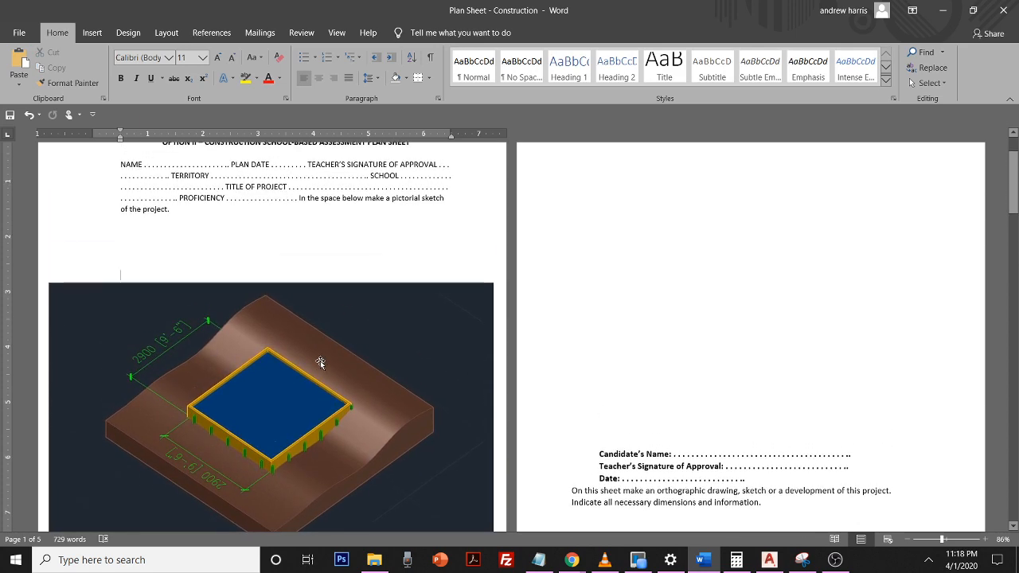
scroll(316, 390, down, 2)
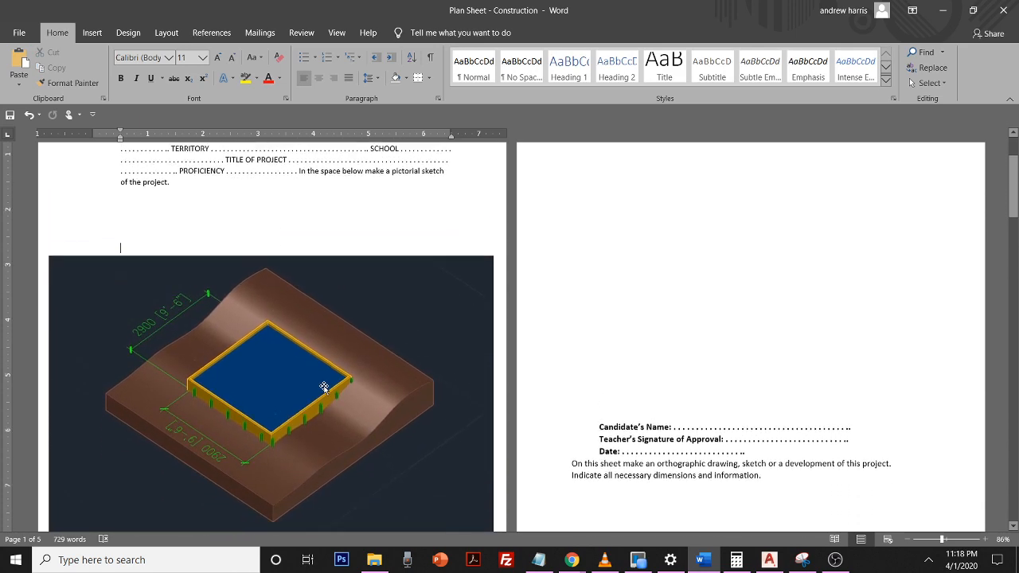
click(373, 389)
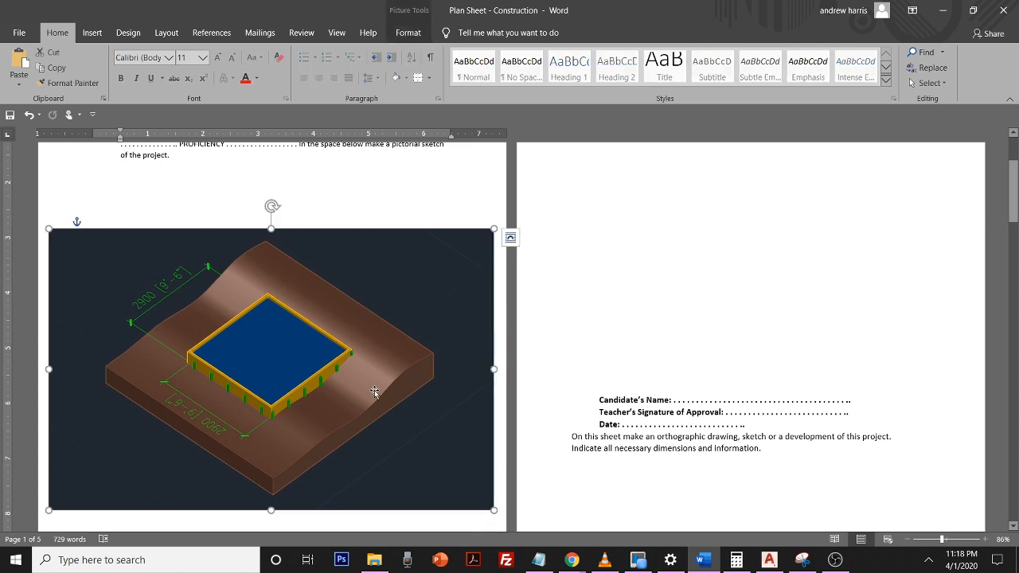
key(Delete)
mouse_move(670, 560)
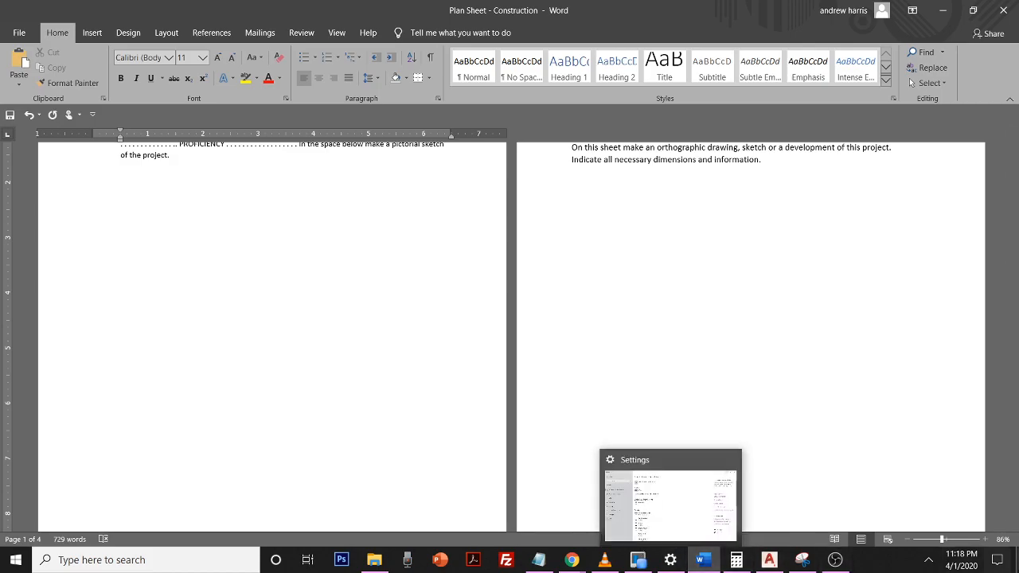
click(1016, 560)
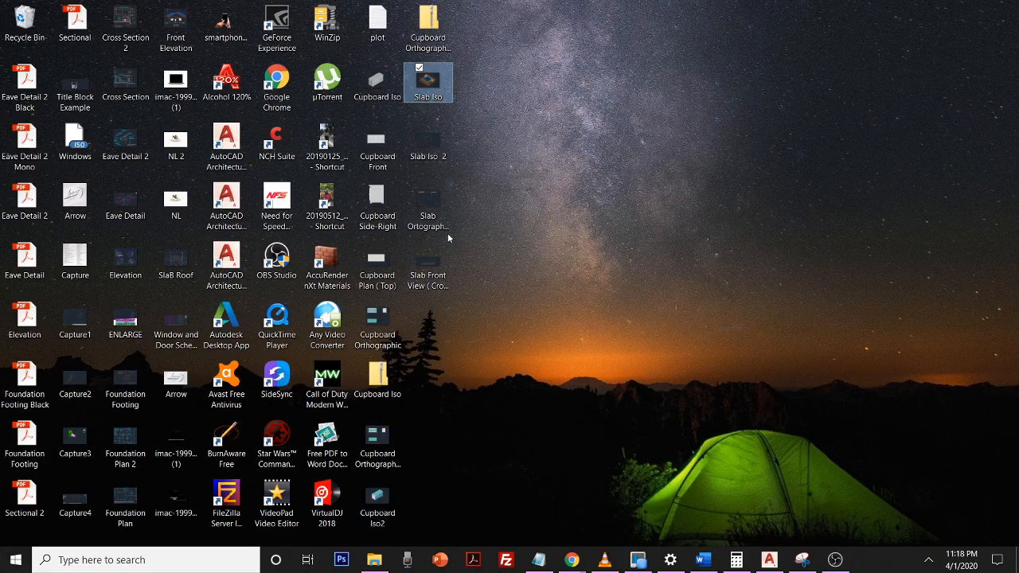
click(437, 154)
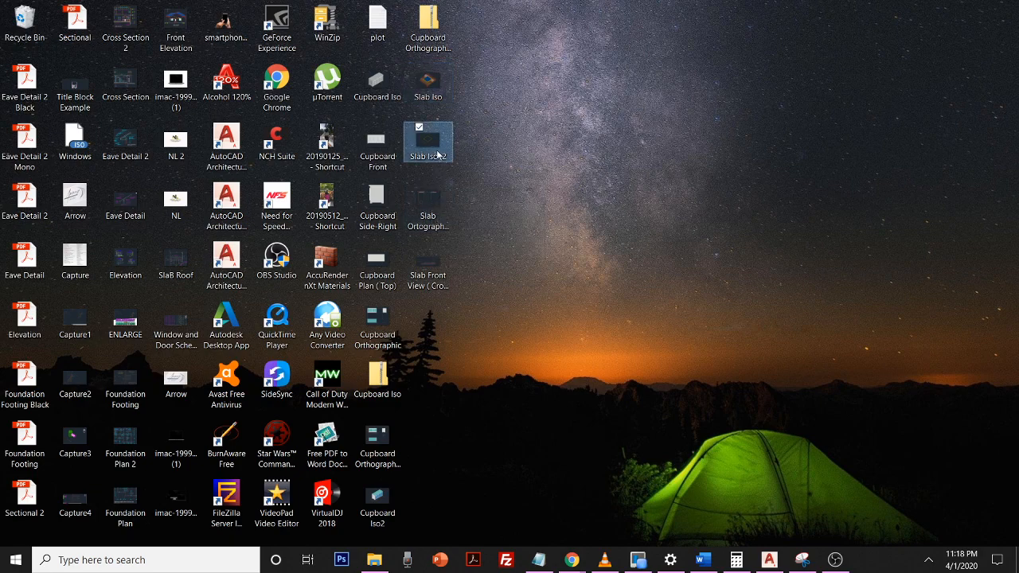
click(702, 560)
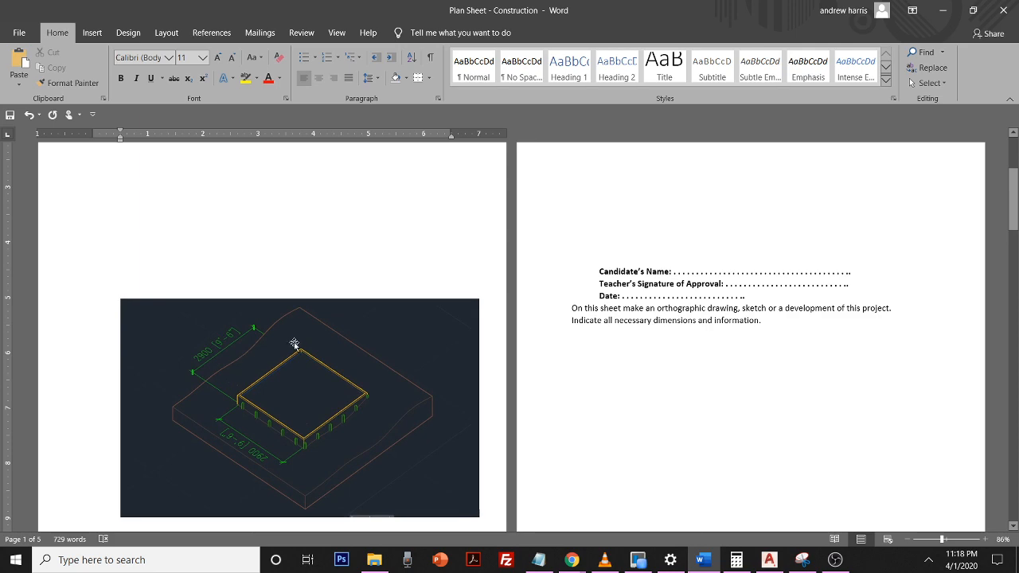
- Remove the blank lines above the Candidate's Name block on the second page
scroll(325, 330, up, 2)
scroll(327, 330, down, 4)
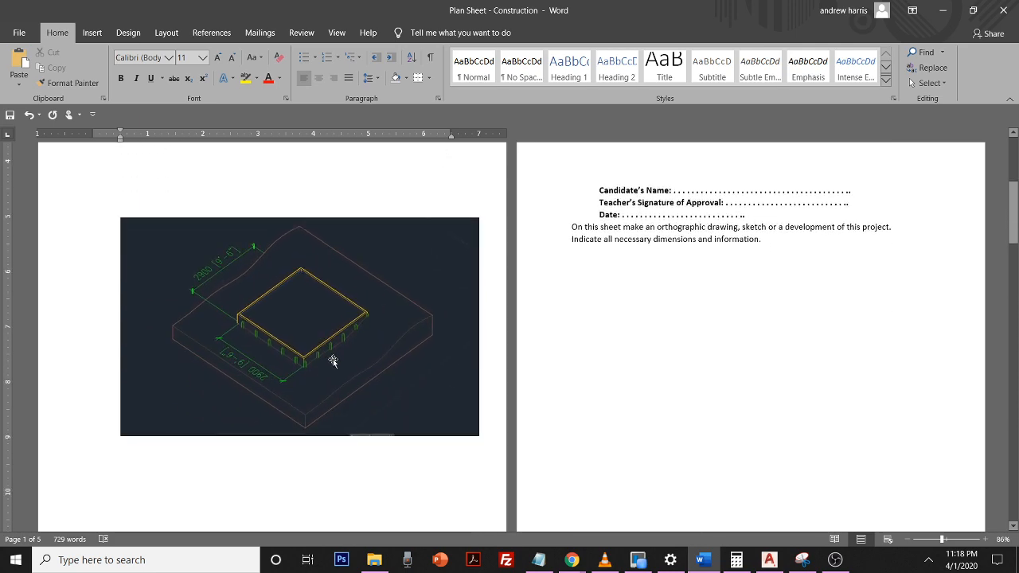
scroll(541, 286, up, 7)
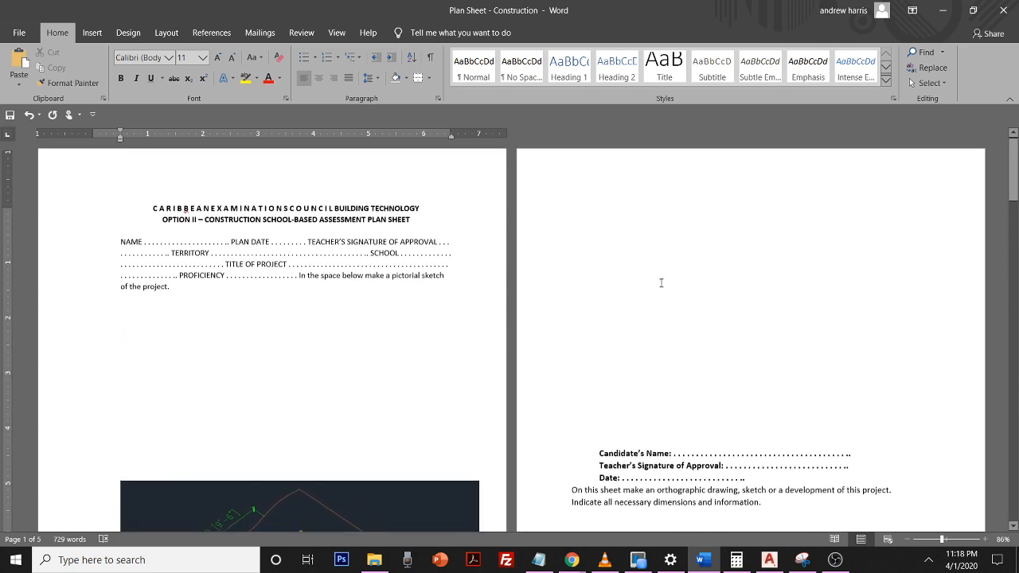
click(691, 215)
key(Delete)
key(Delete)
key(Delete)
key(Delete)
key(Delete)
key(Delete)
key(Delete)
key(Delete)
key(Delete)
key(Delete)
key(Delete)
key(Delete)
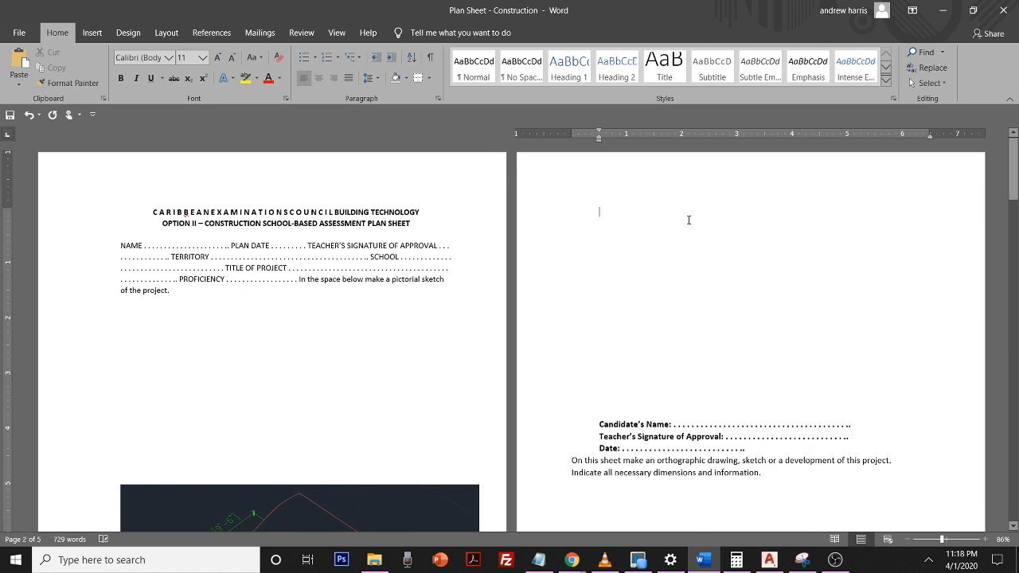
key(Delete)
key(Delete)
key(Delete)
key(Delete)
key(Delete)
key(Delete)
key(Delete)
key(Delete)
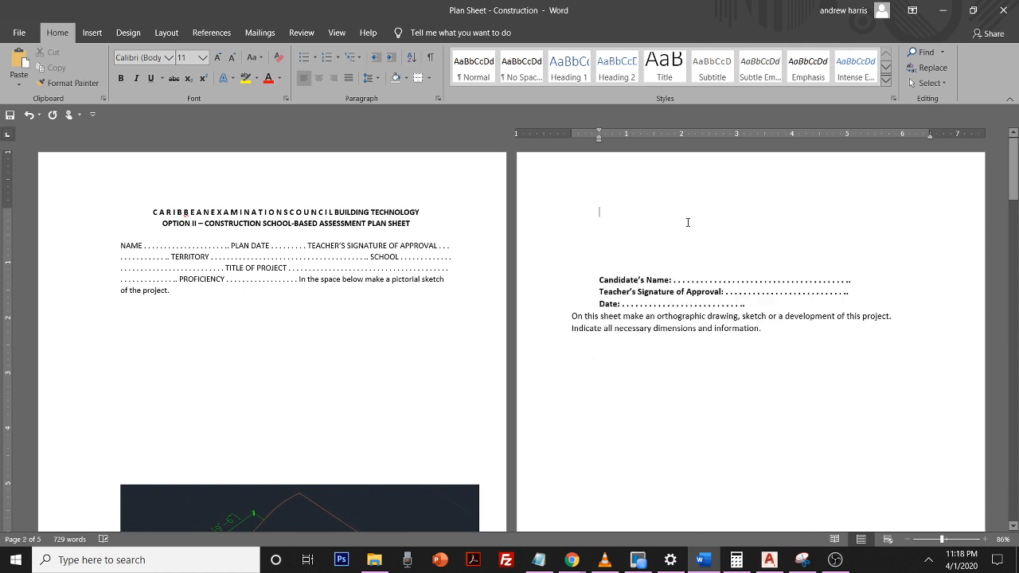
- Insert the desktop image Slab Orthographic 1 on the second page, below the orthographic drawing instructions
scroll(726, 389, down, 3)
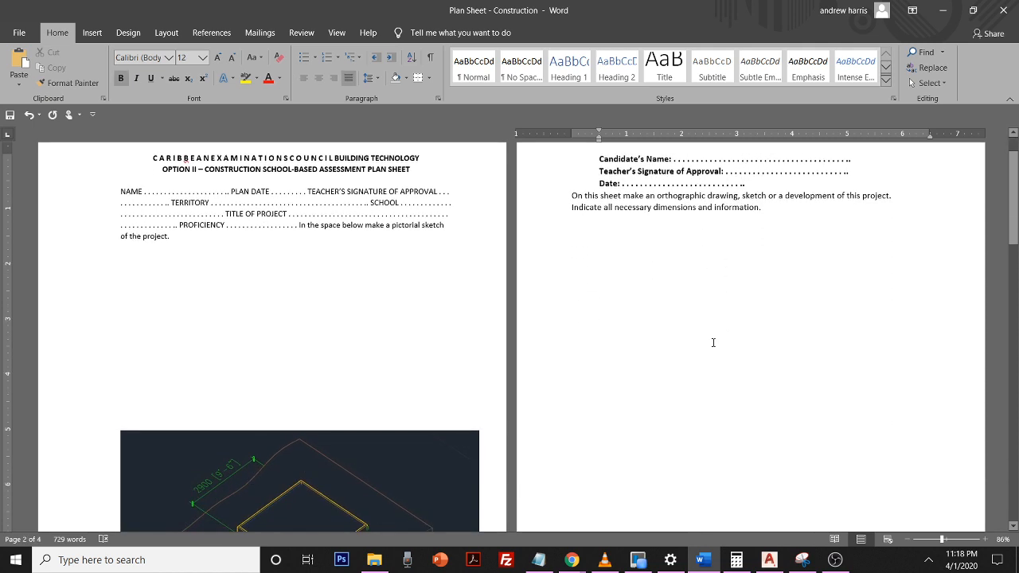
mouse_move(718, 565)
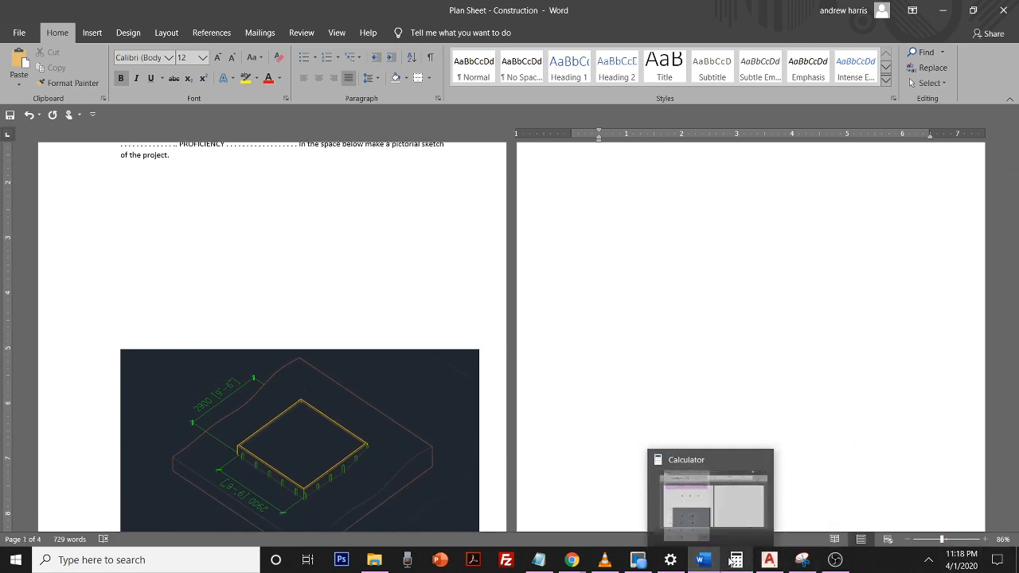
click(996, 560)
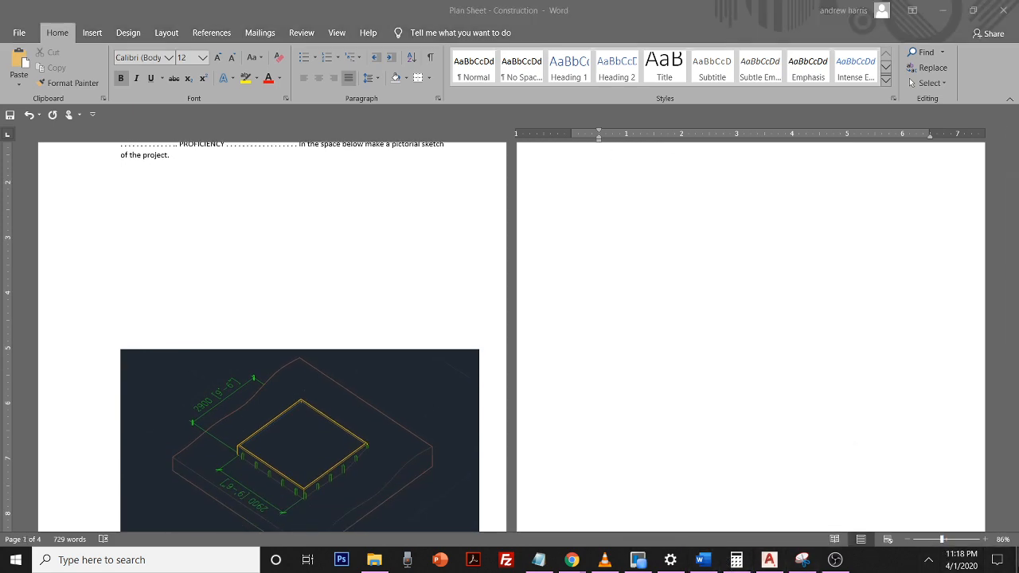
click(1017, 562)
click(571, 201)
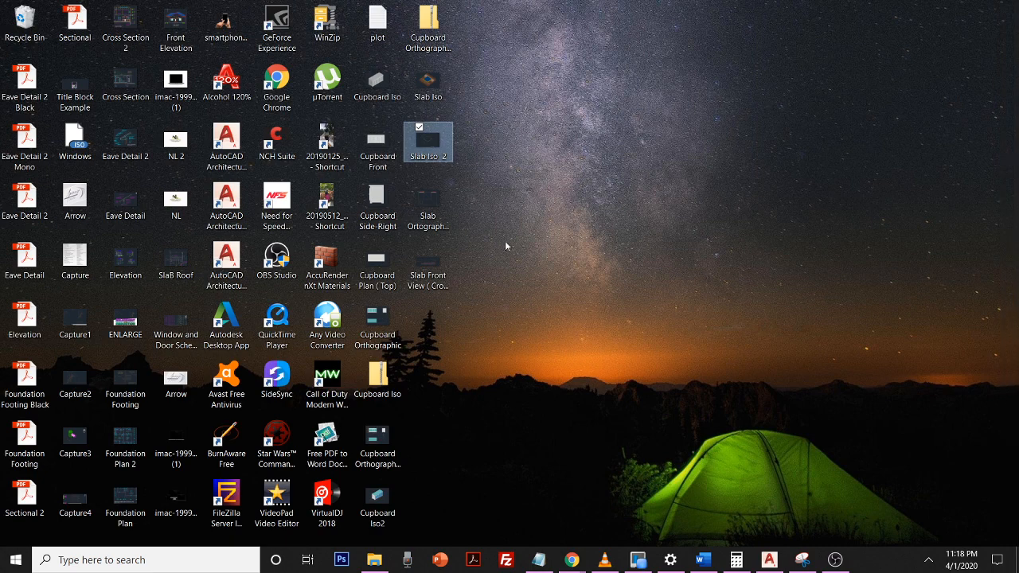
drag(546, 262, 434, 204)
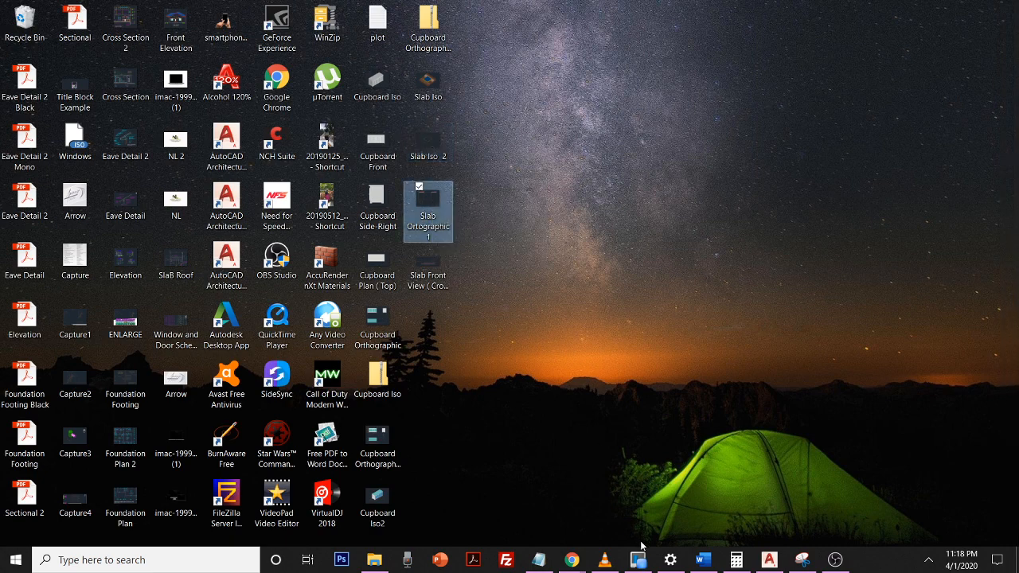
click(700, 531)
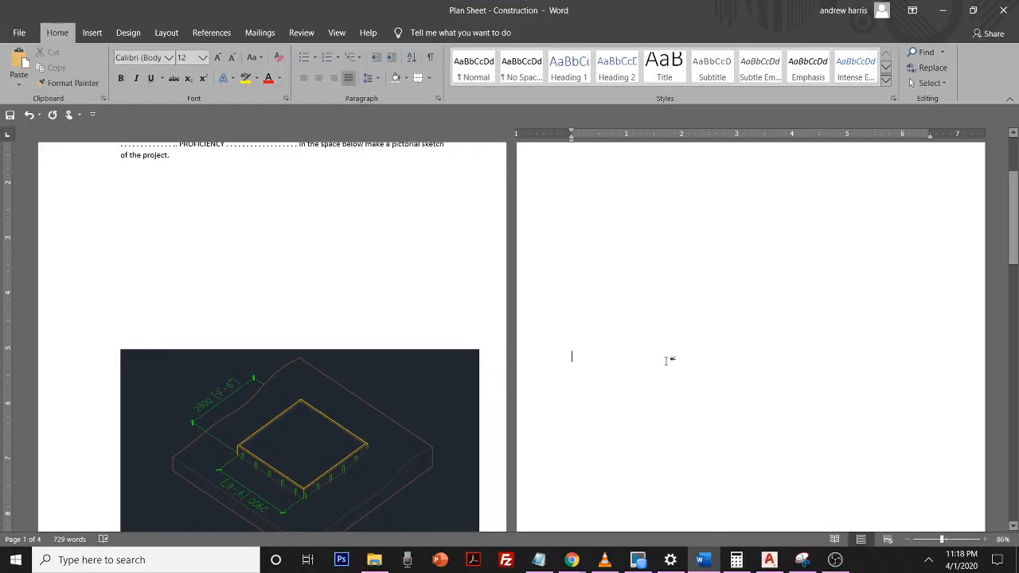
key(ctrl+v)
- Examine the orthographic image on the second page, then view all plan sheet pages together at 40% zoom
scroll(673, 305, down, 3)
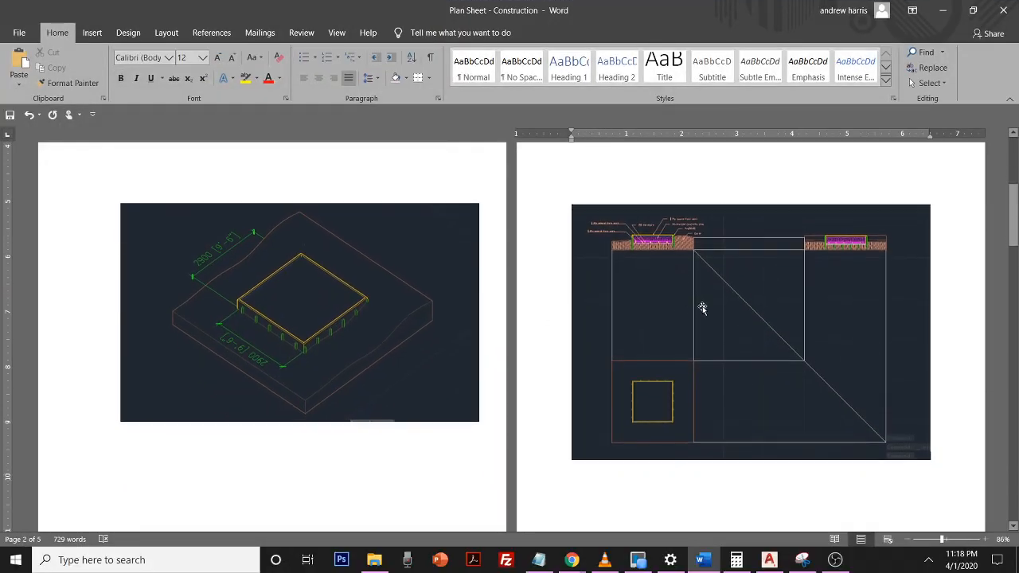
scroll(704, 308, up, 1)
click(711, 318)
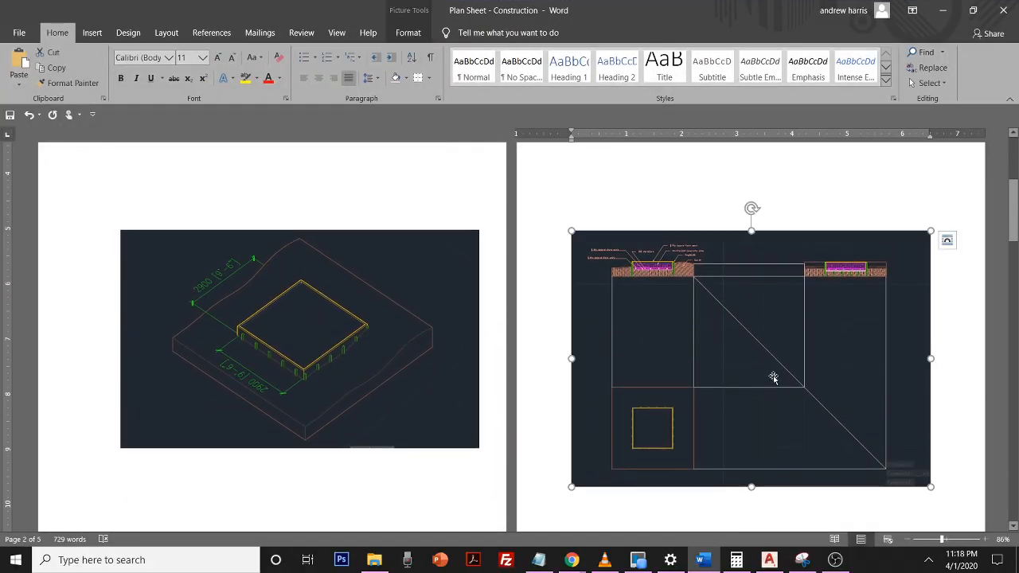
scroll(769, 377, down, 3)
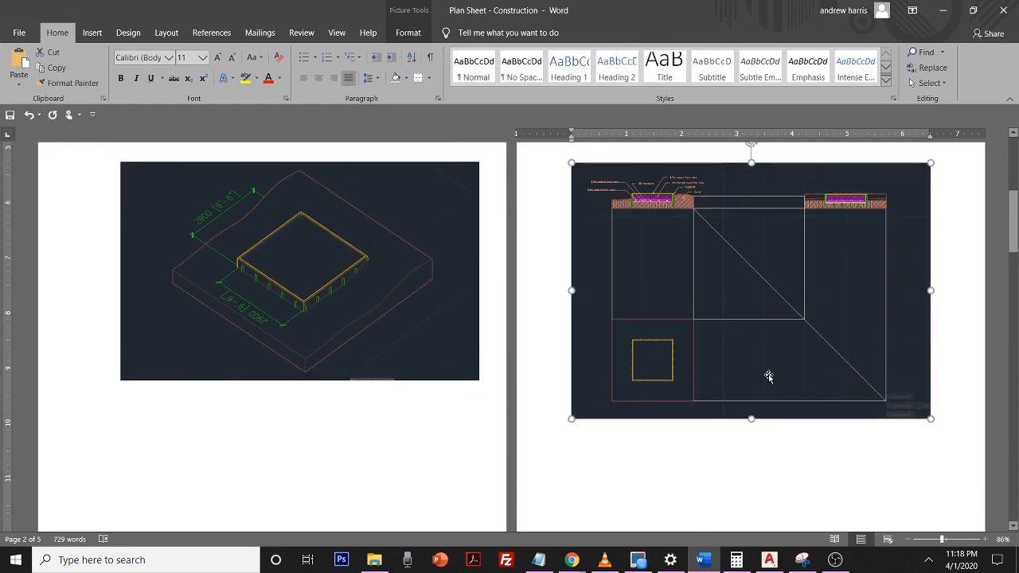
click(907, 542)
click(907, 541)
click(907, 541)
click(908, 541)
click(908, 541)
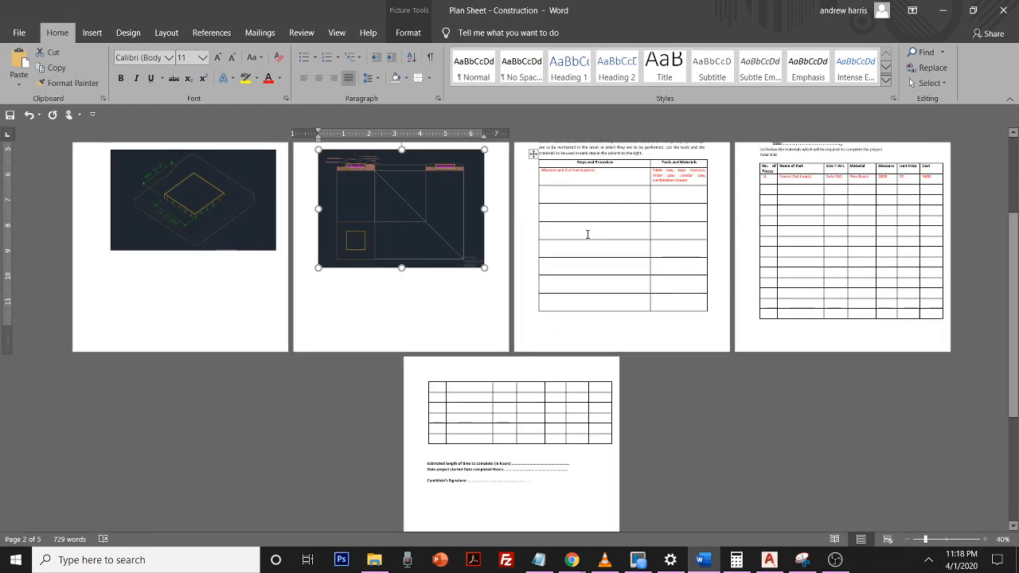
scroll(562, 238, up, 1)
key(Right)
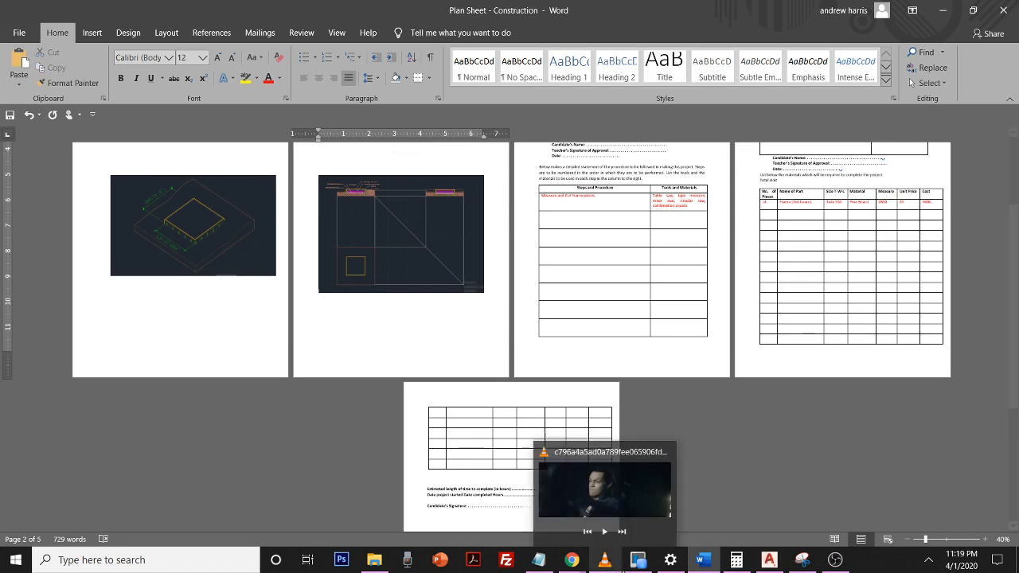
- Switch to AutoCAD and view all the slab models in Top view, turned so that north points up
click(769, 559)
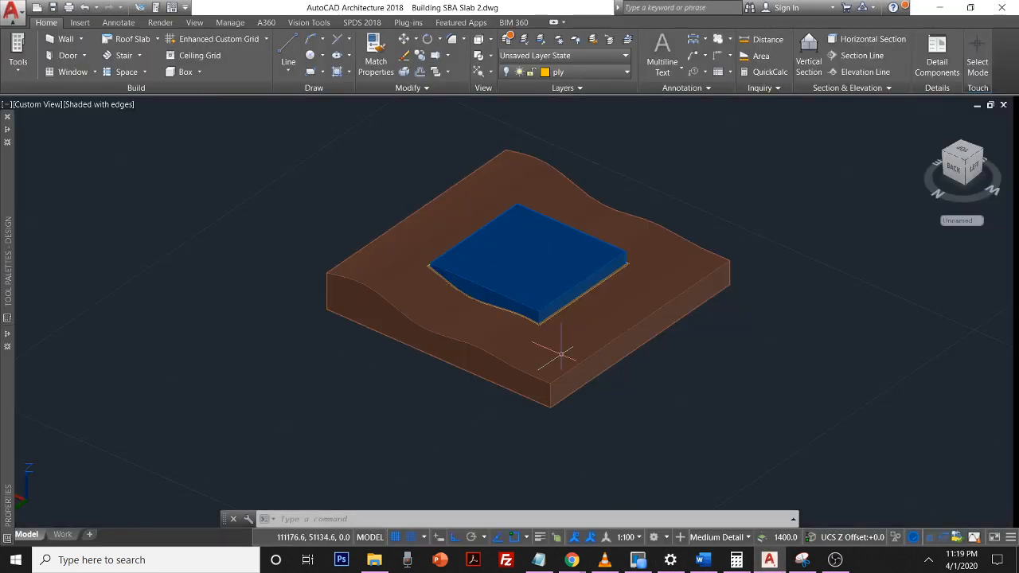
scroll(570, 343, down, 6)
scroll(660, 343, down, 3)
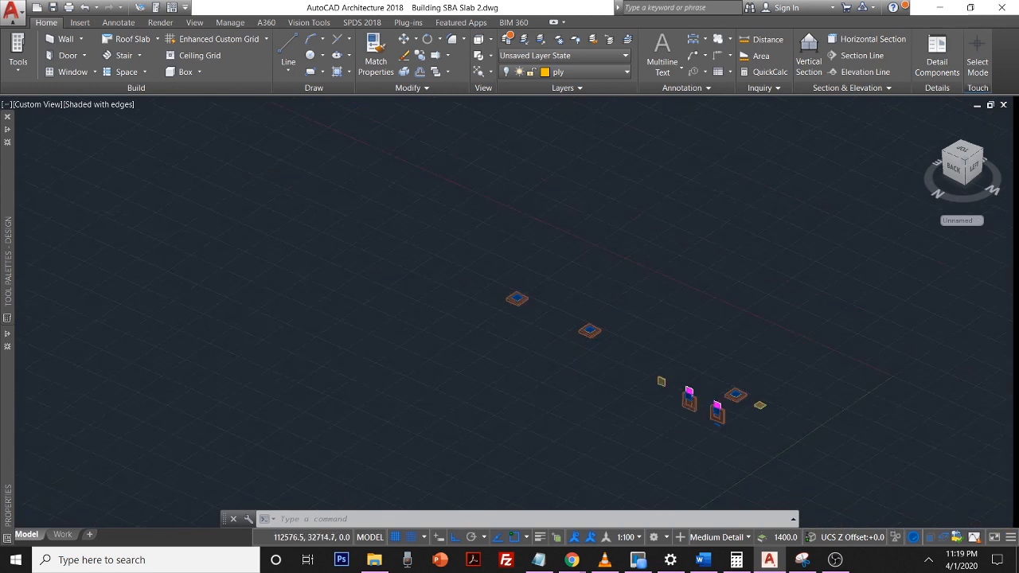
scroll(664, 363, up, 5)
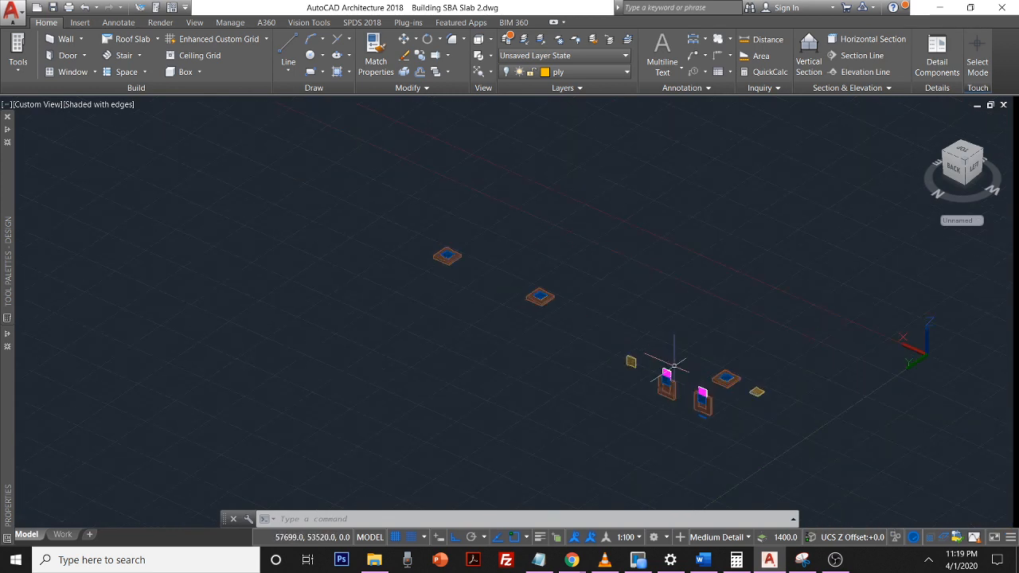
click(966, 153)
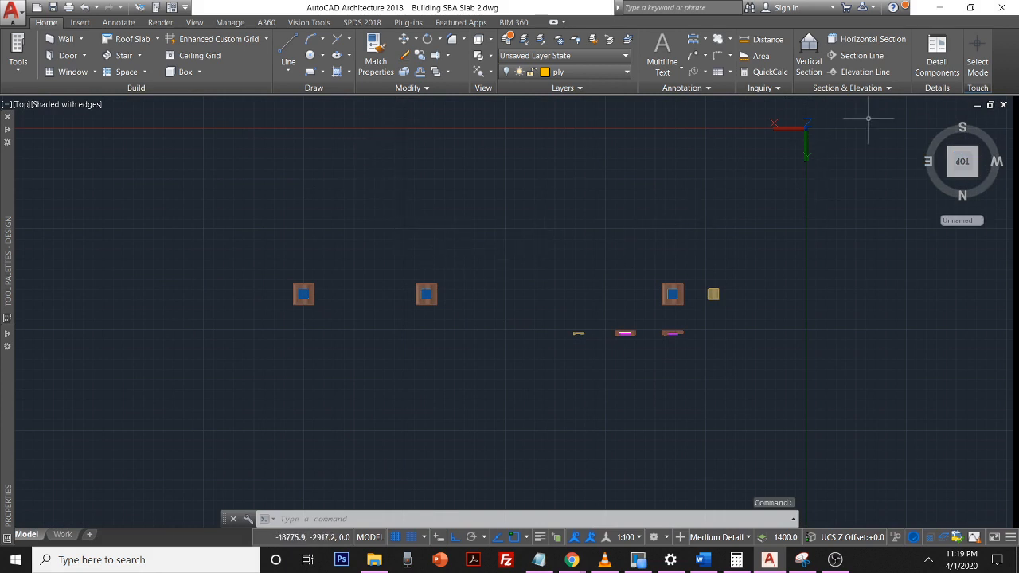
click(1004, 133)
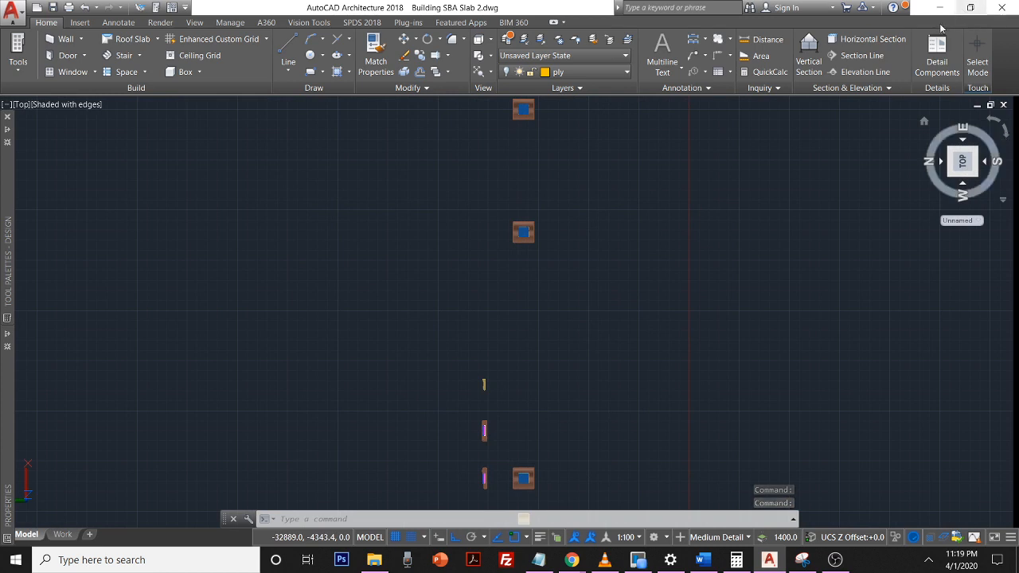
key(Escape)
click(1005, 131)
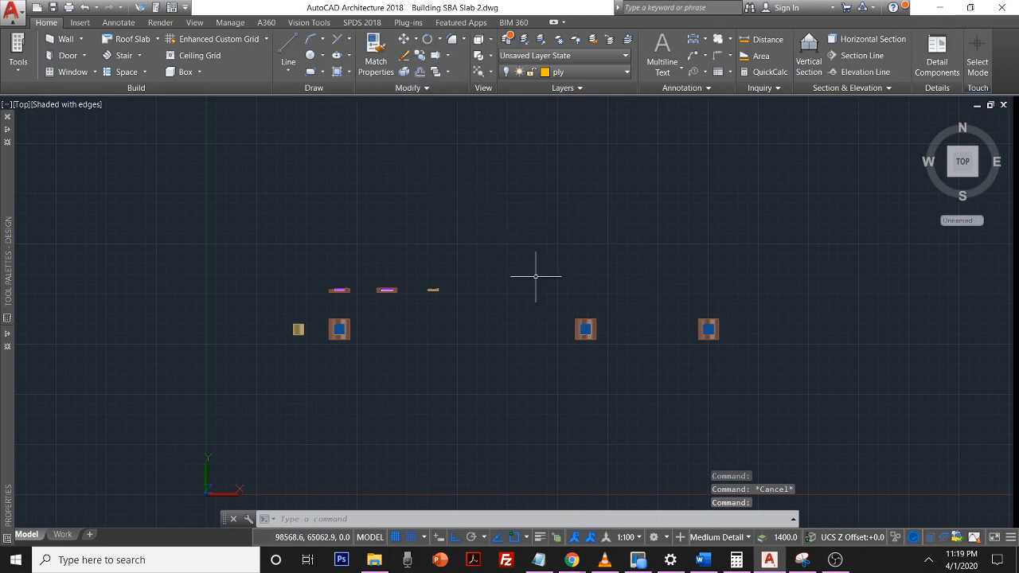
- Turn on the Kicker, Pegs, ply and Spacer layers
click(582, 71)
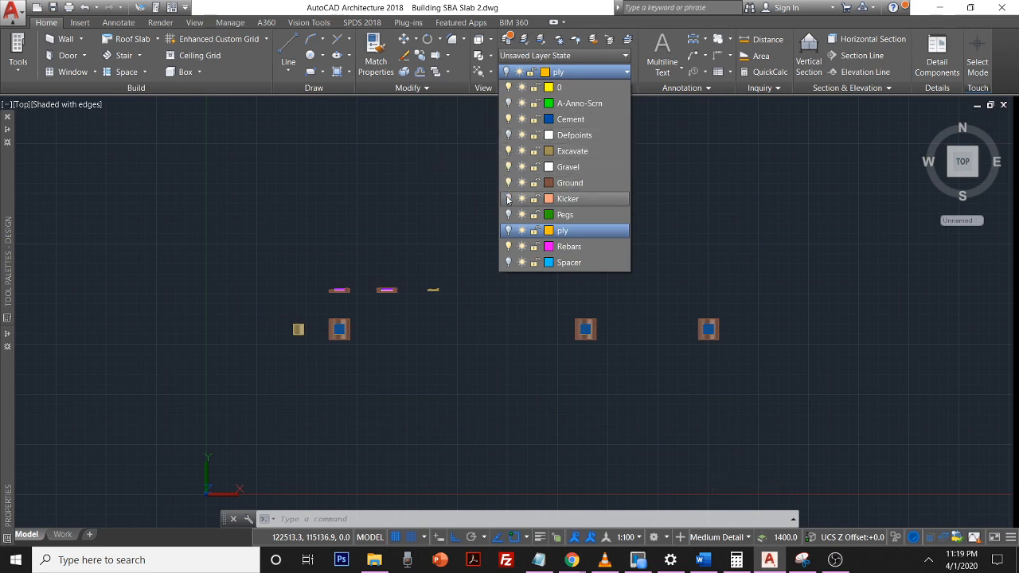
click(508, 199)
click(509, 215)
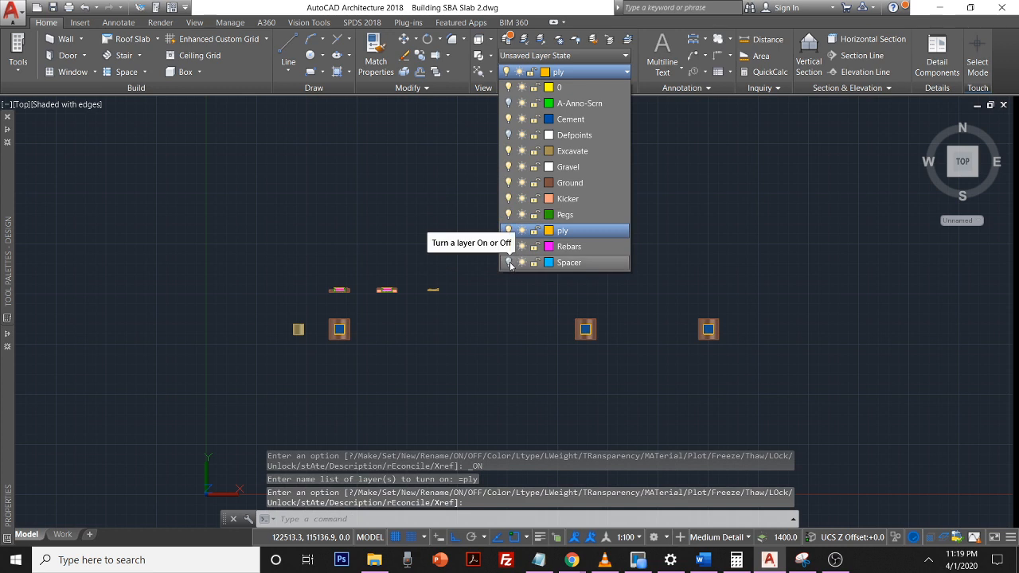
click(510, 262)
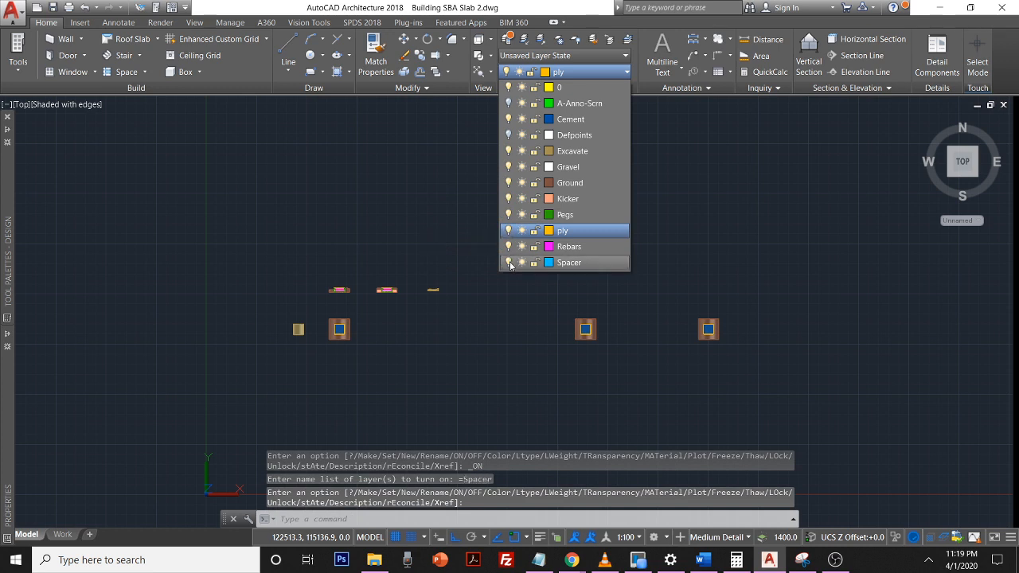
click(629, 333)
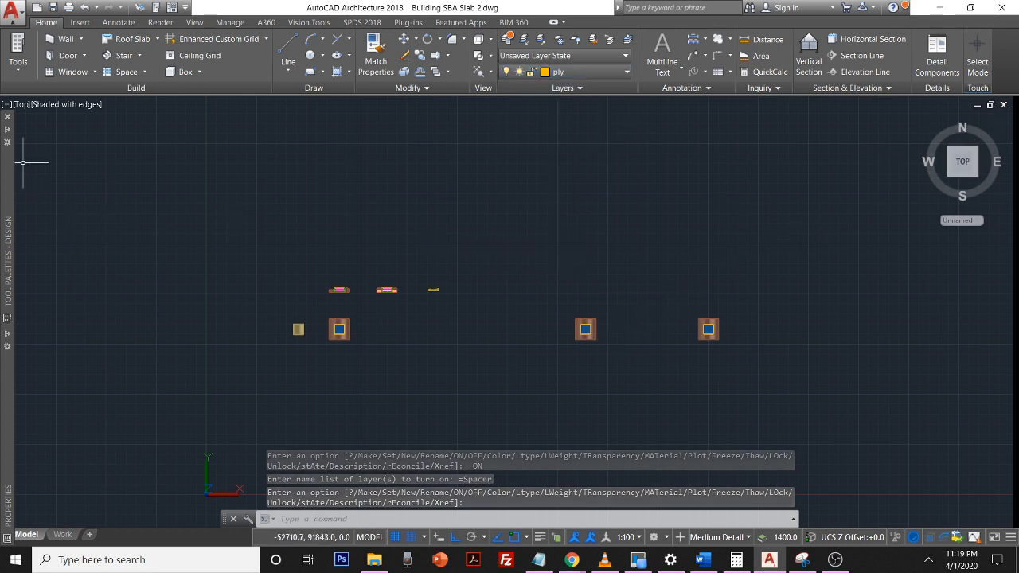
- Set the view to SW Isometric and examine the slab models with their formwork and pegs
click(22, 105)
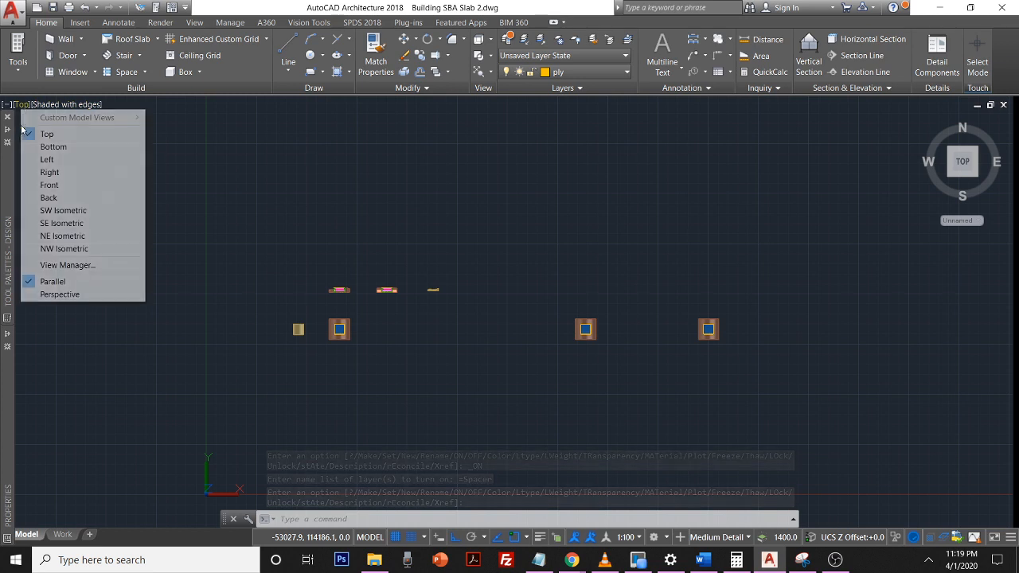
click(46, 210)
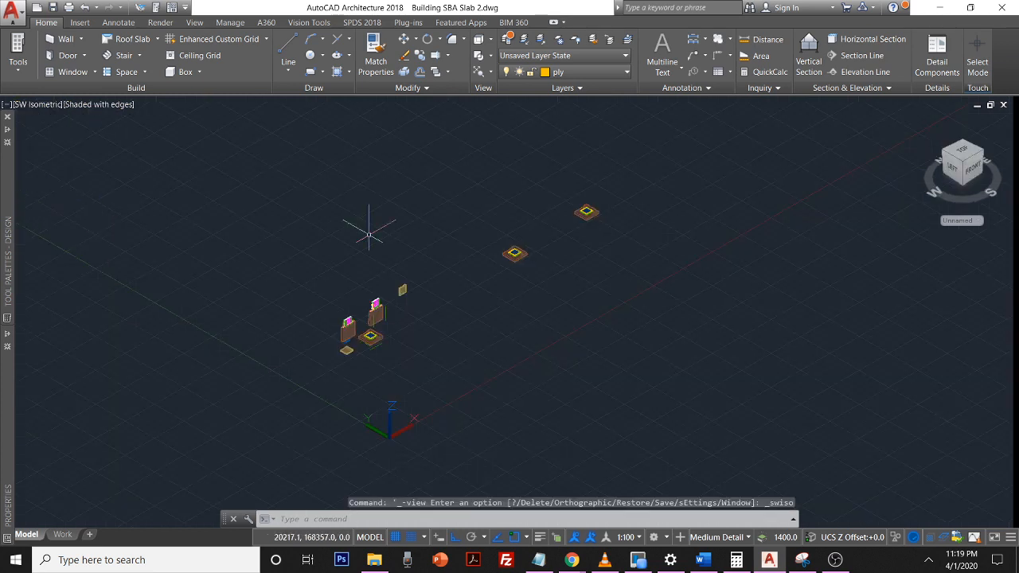
scroll(515, 255, up, 10)
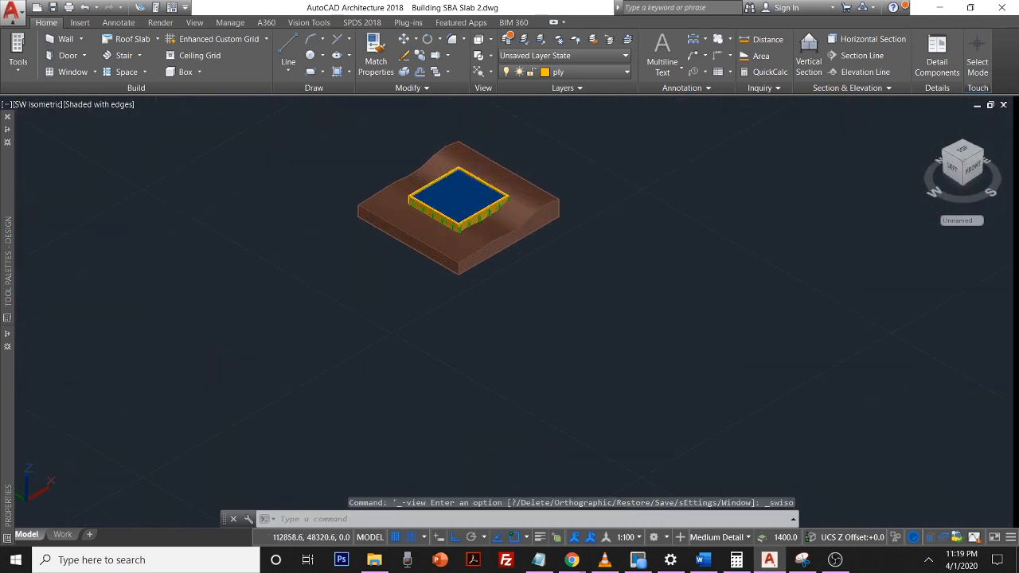
key(Escape)
scroll(491, 285, up, 3)
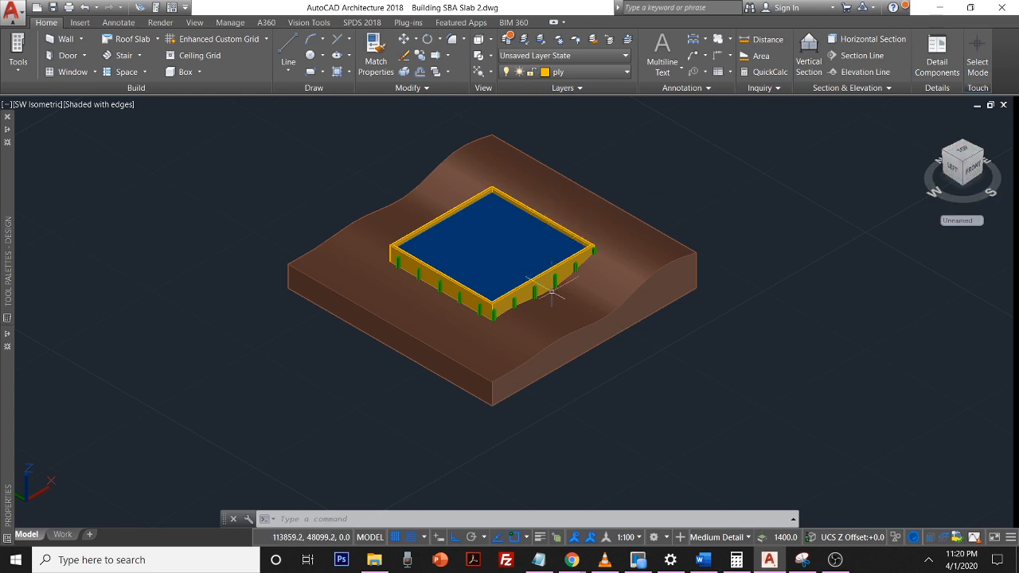
scroll(552, 293, down, 4)
middle_drag(596, 256, 584, 324)
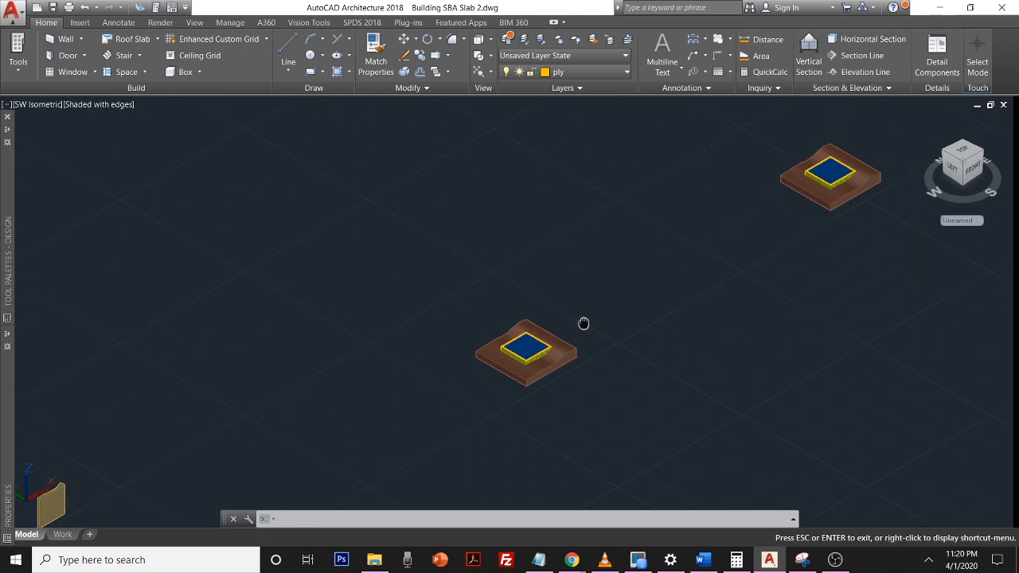
- Bring one of the slab models on sloping ground into close view in the isometric view
scroll(584, 324, down, 4)
middle_drag(433, 413, 495, 396)
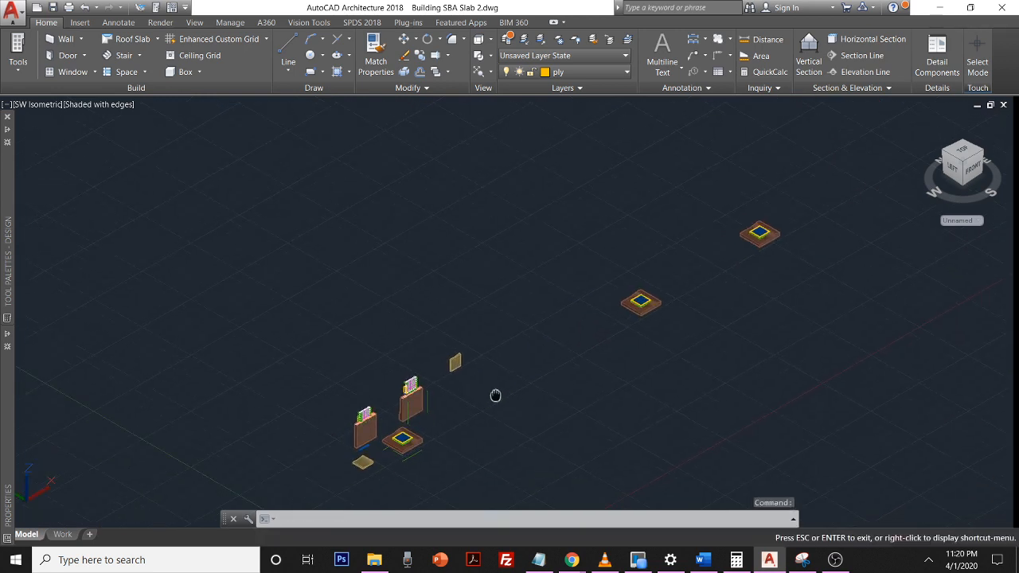
scroll(702, 294, up, 2)
scroll(702, 299, up, 9)
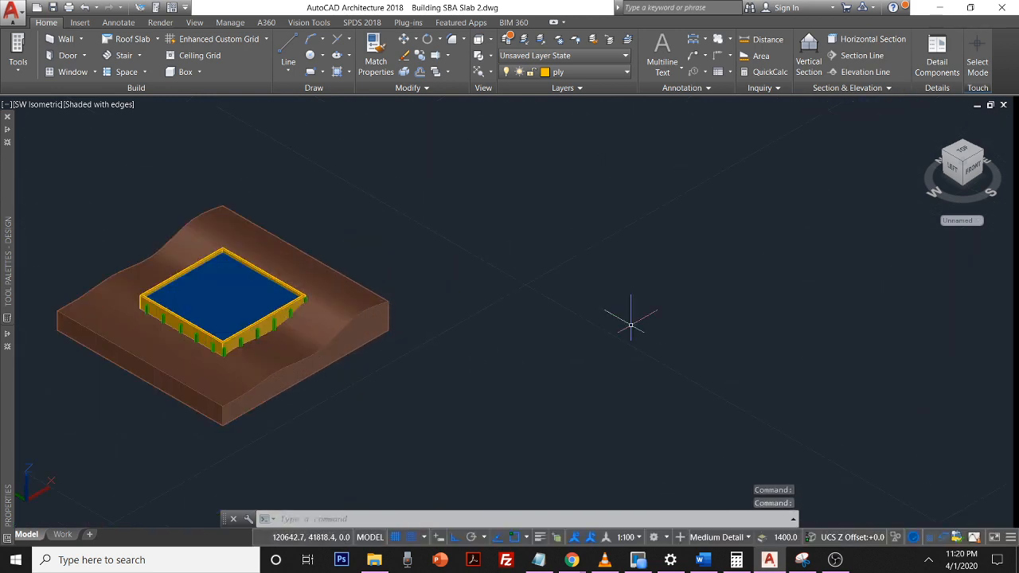
middle_drag(355, 337, 507, 336)
right_click(486, 357)
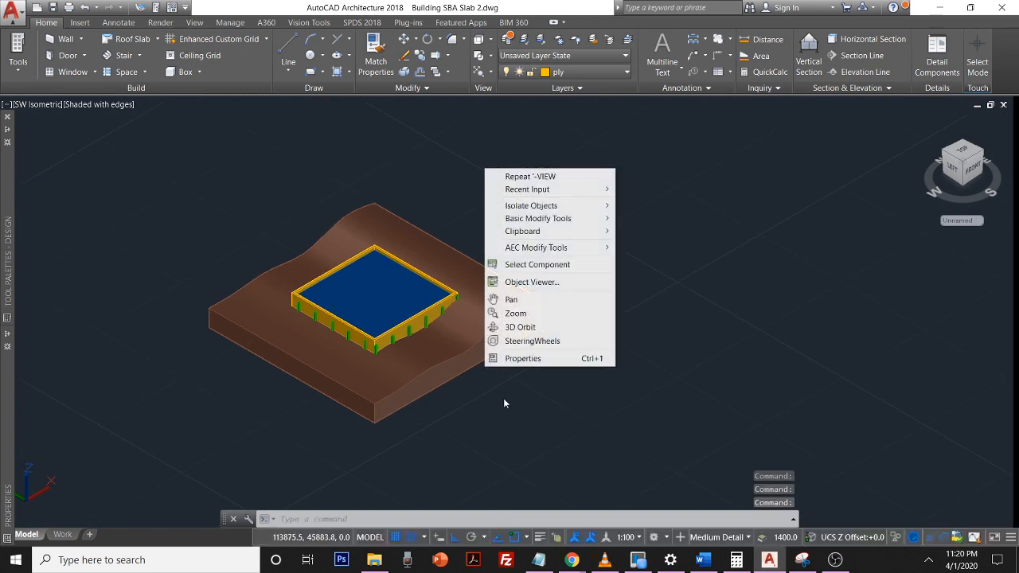
click(518, 342)
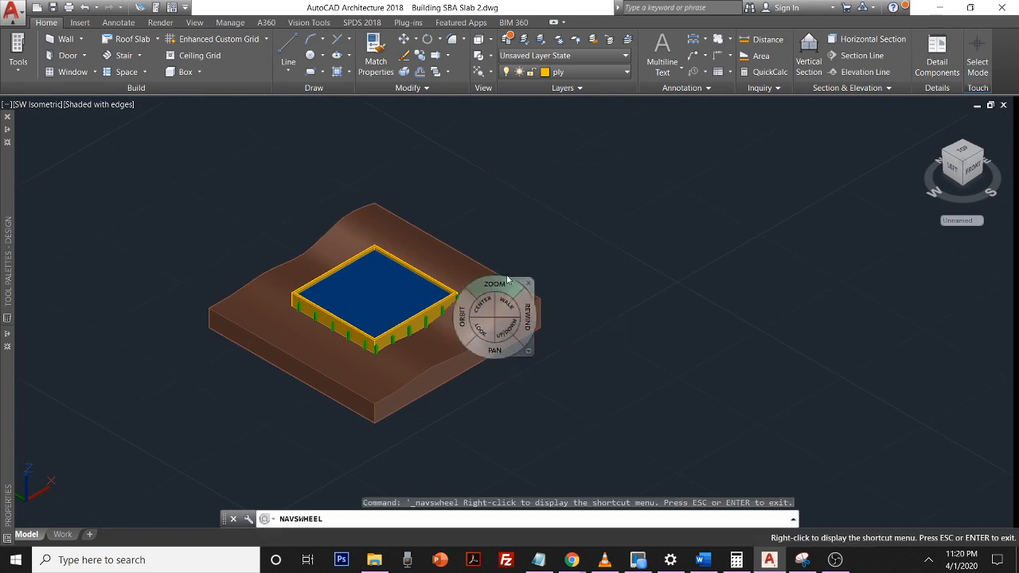
key(Escape)
- Orbit around the slab model to inspect it from above and from the front
right_click(533, 306)
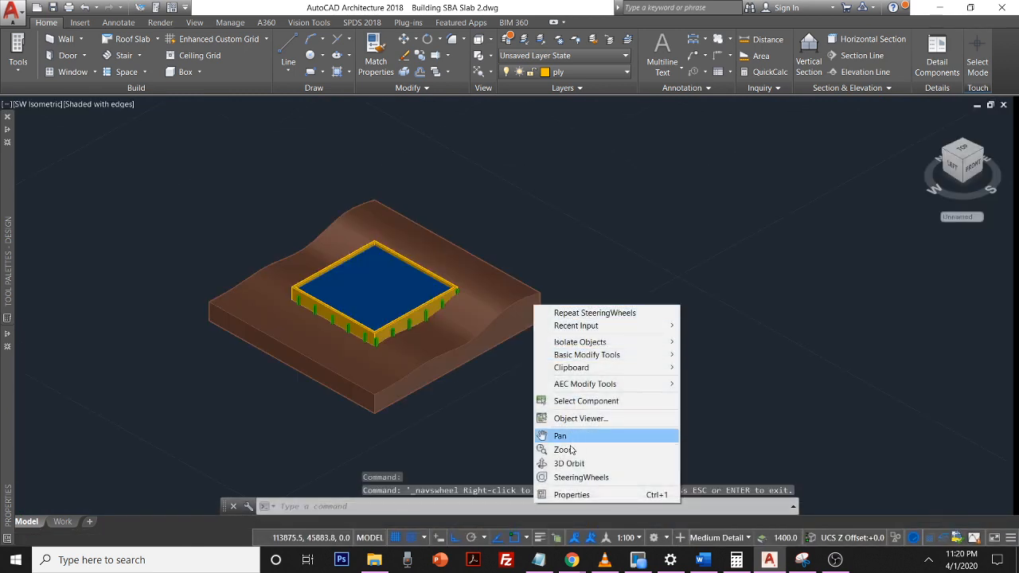
click(567, 464)
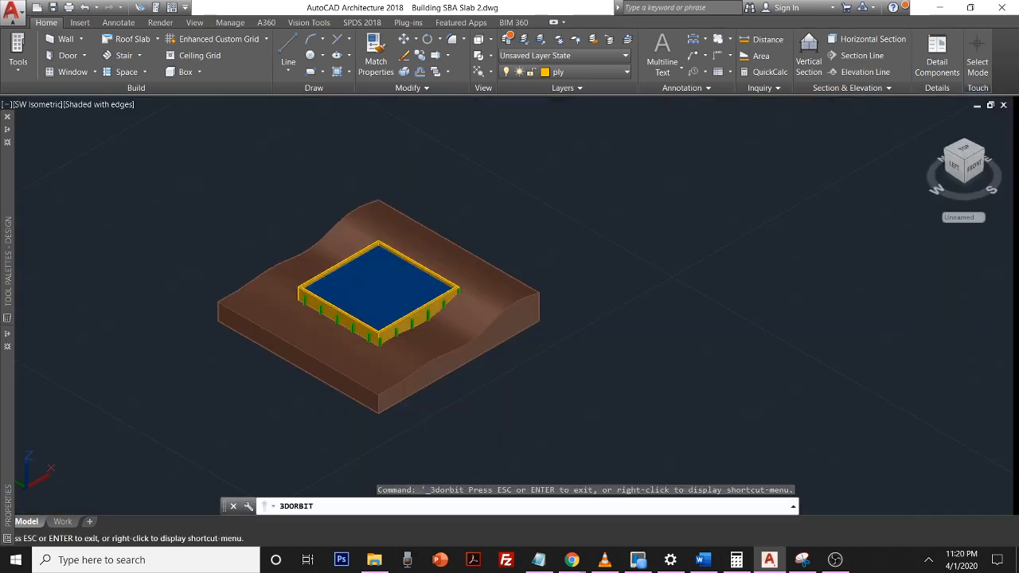
drag(561, 444, 455, 417)
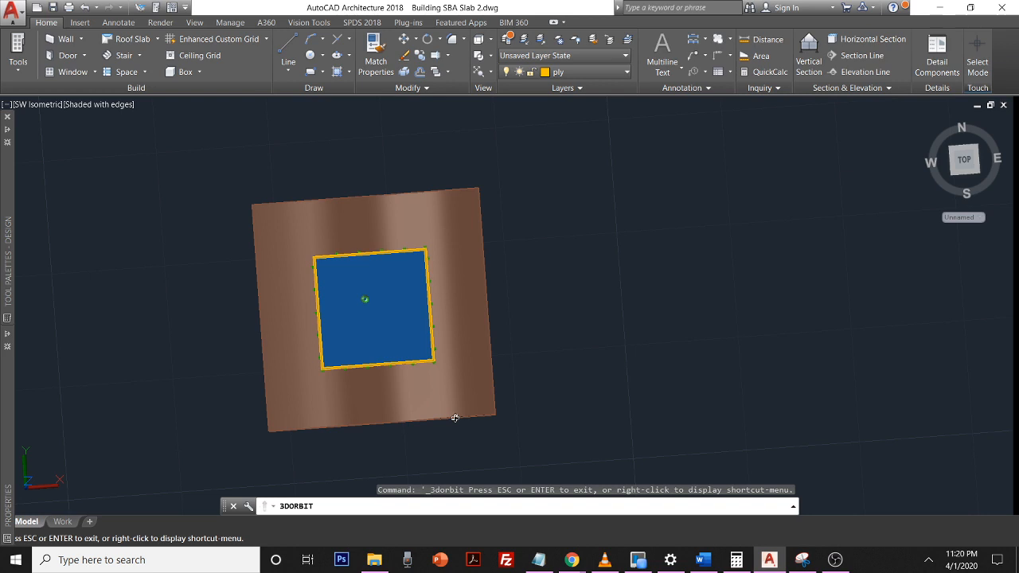
drag(455, 417, 445, 266)
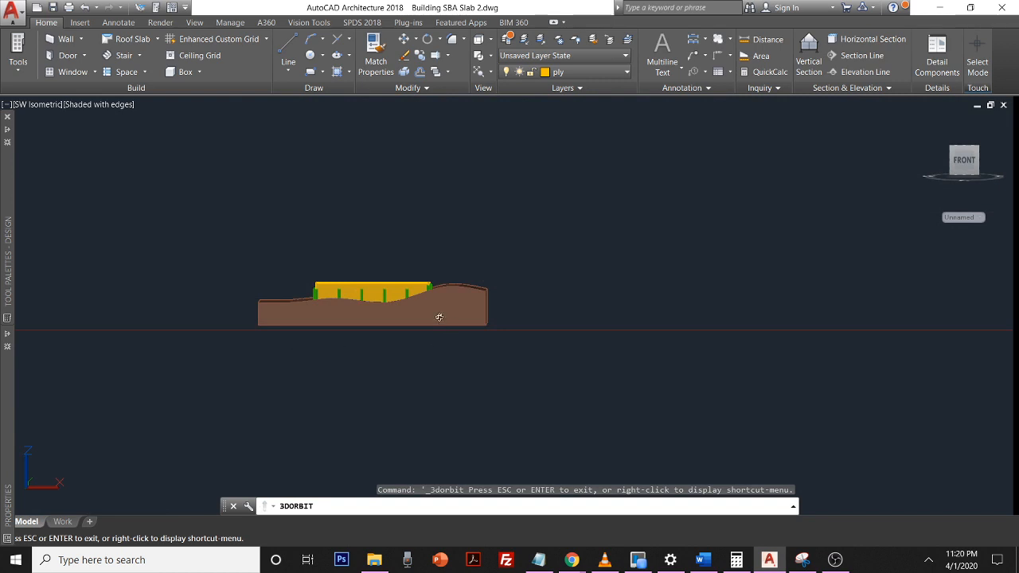
scroll(439, 317, down, 2)
key(Escape)
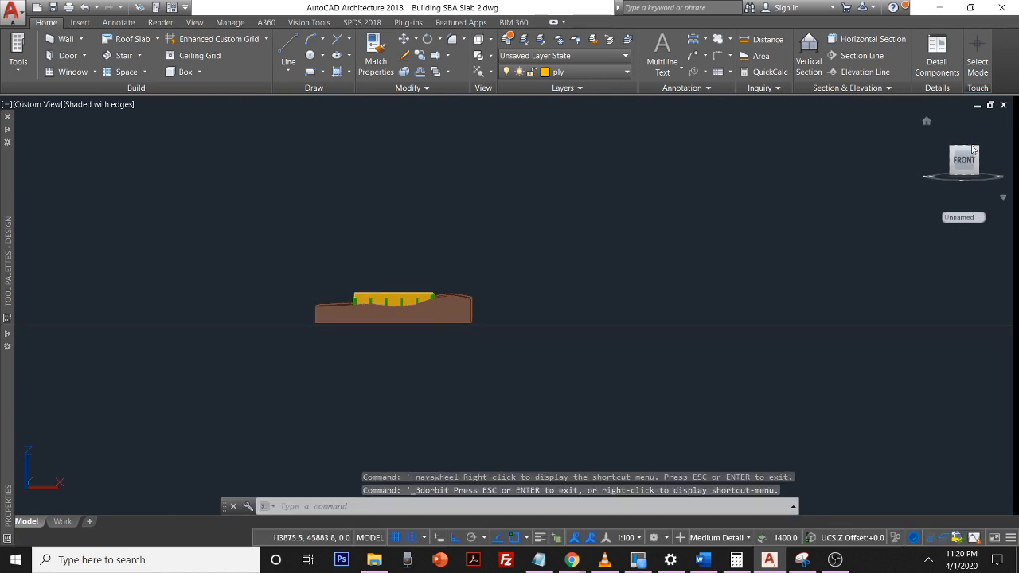
- Switch the model to the Top view and turn on the Defpoints layer
click(966, 153)
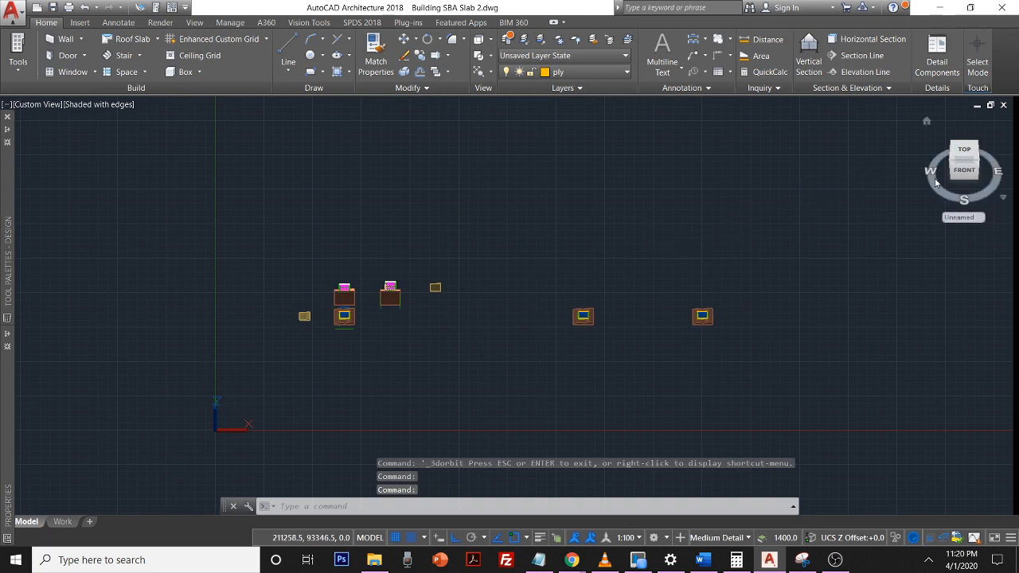
click(966, 155)
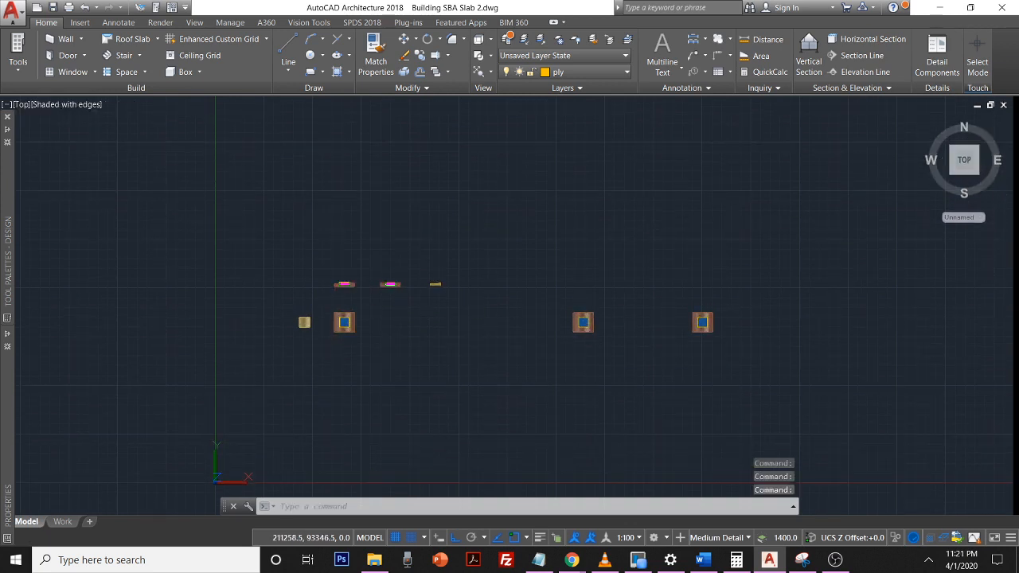
click(579, 72)
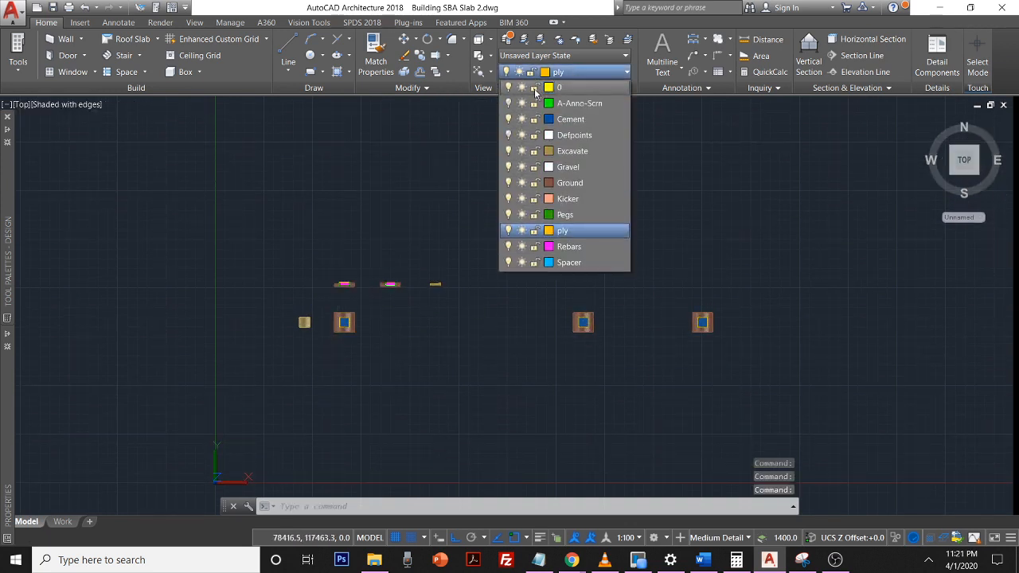
click(508, 136)
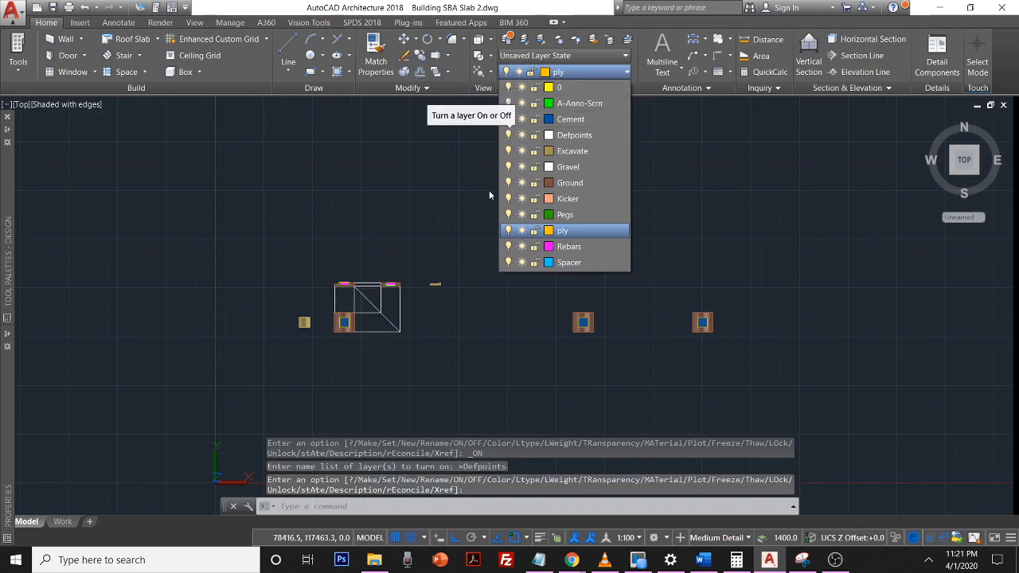
click(465, 257)
- Delete the two stray excavation solids on either side of the plan and section drawings
mouse_move(465, 258)
middle_down()
mouse_move(432, 268)
mouse_move(405, 371)
mouse_move(493, 259)
mouse_move(573, 216)
middle_up()
scroll(495, 257, up, 5)
key(Escape)
click(690, 209)
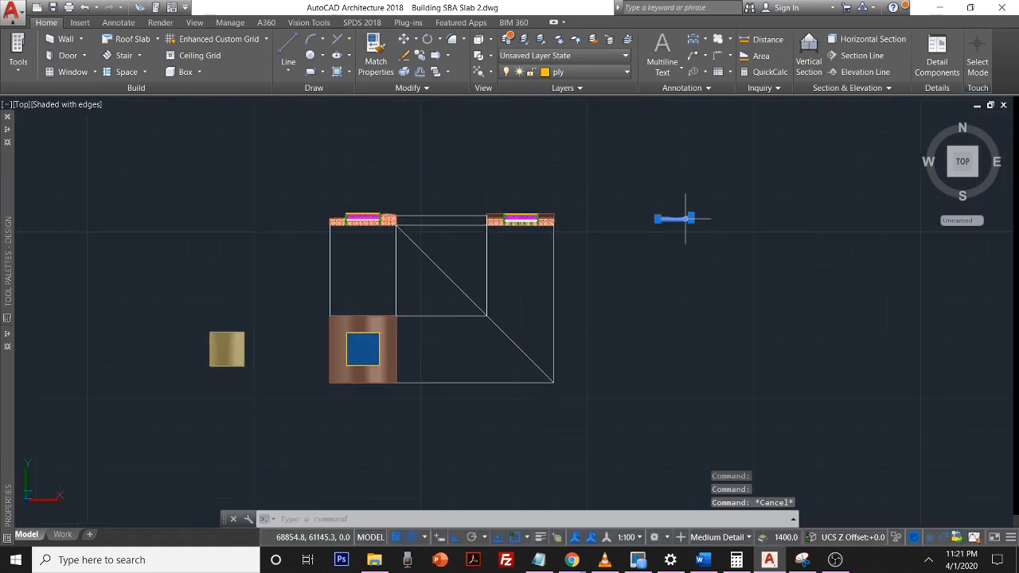
key(Delete)
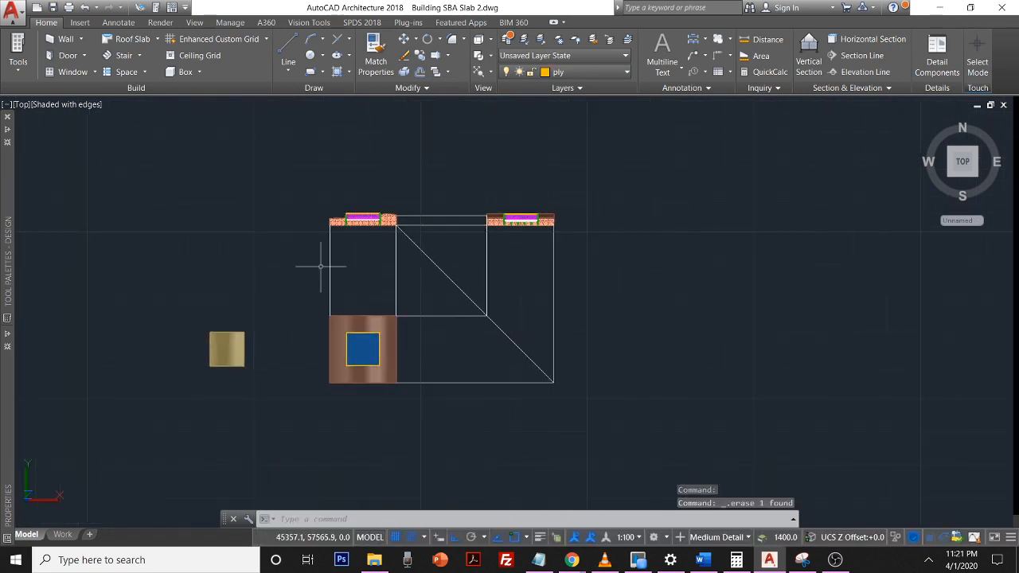
click(227, 349)
key(Delete)
- Set the visual style of the top view to Hidden
scroll(344, 297, up, 2)
scroll(344, 297, up, 2)
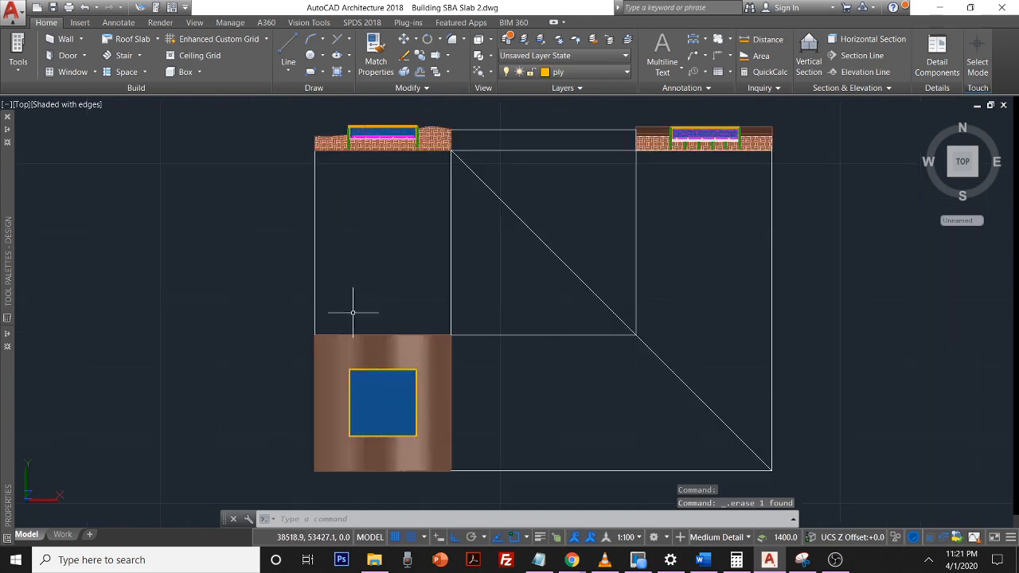
click(68, 104)
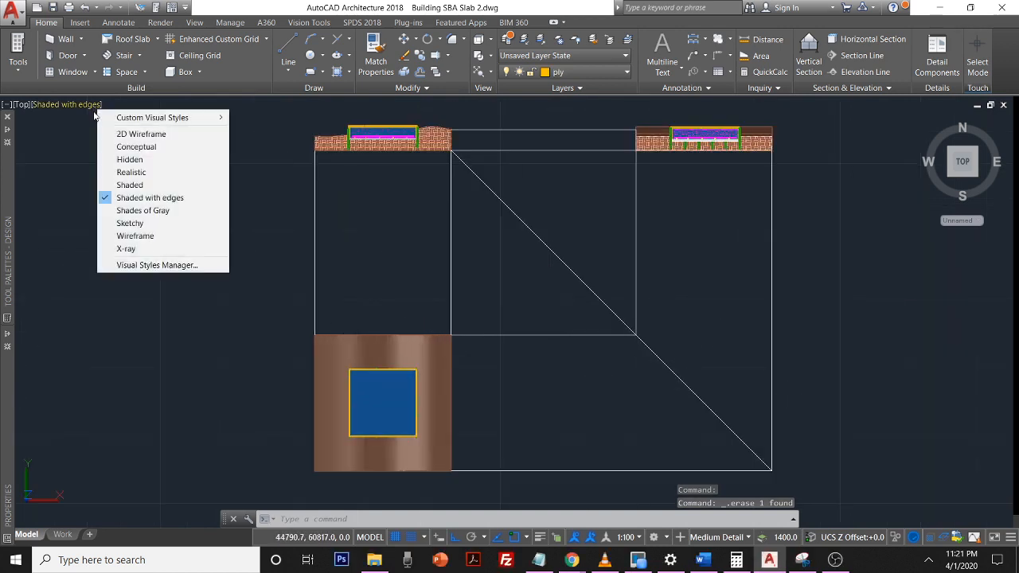
click(132, 159)
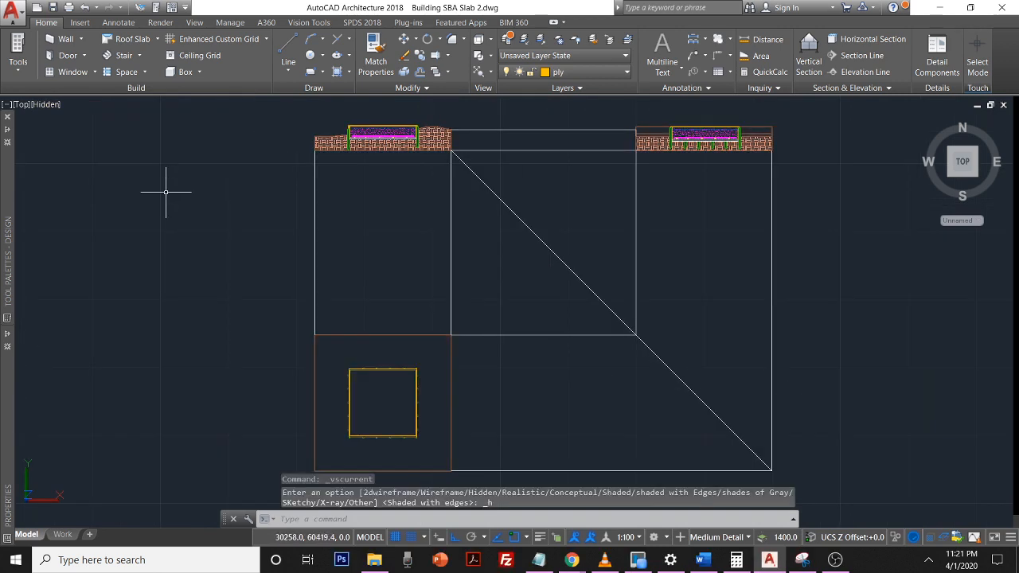
key(Escape)
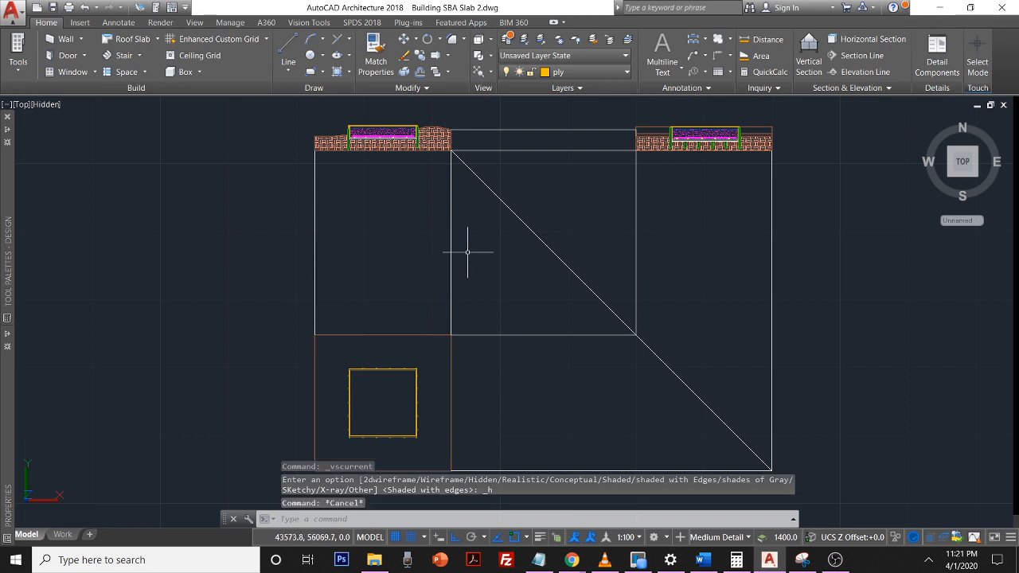
click(578, 74)
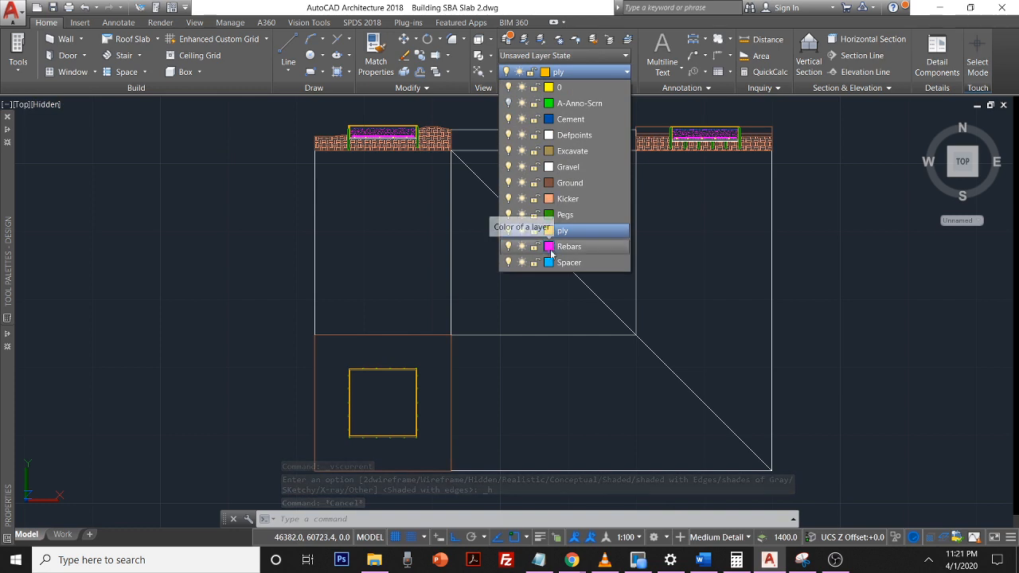
click(369, 396)
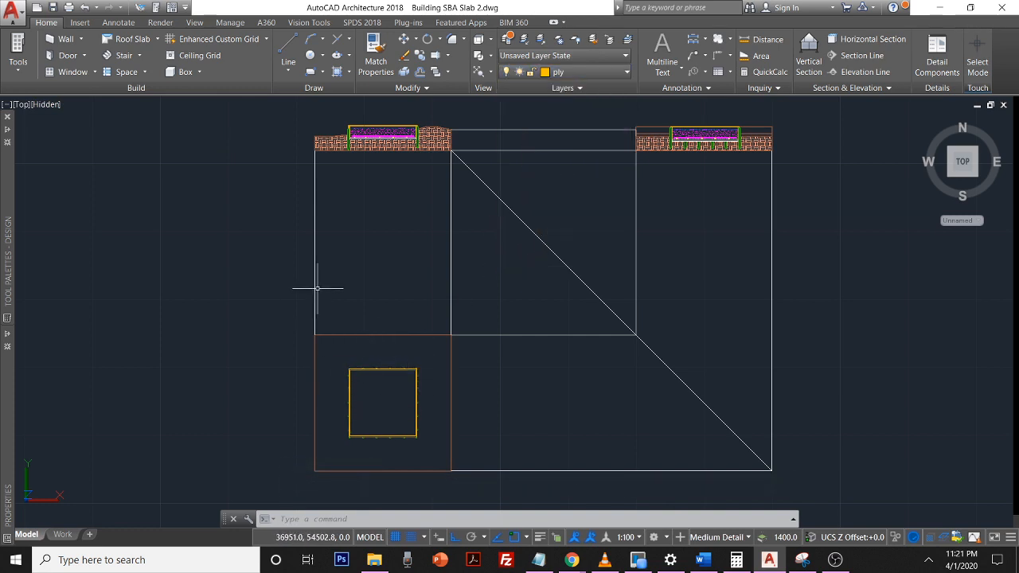
- Examine how the two vertical projection lines connect the plan's edges with the front section above it
scroll(317, 324, up, 2)
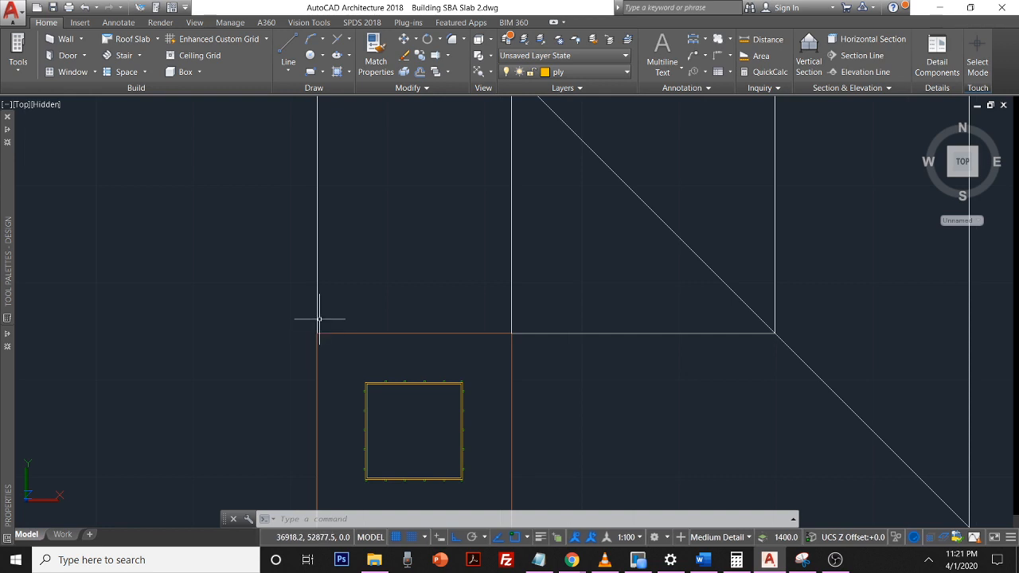
click(318, 318)
scroll(322, 322, down, 4)
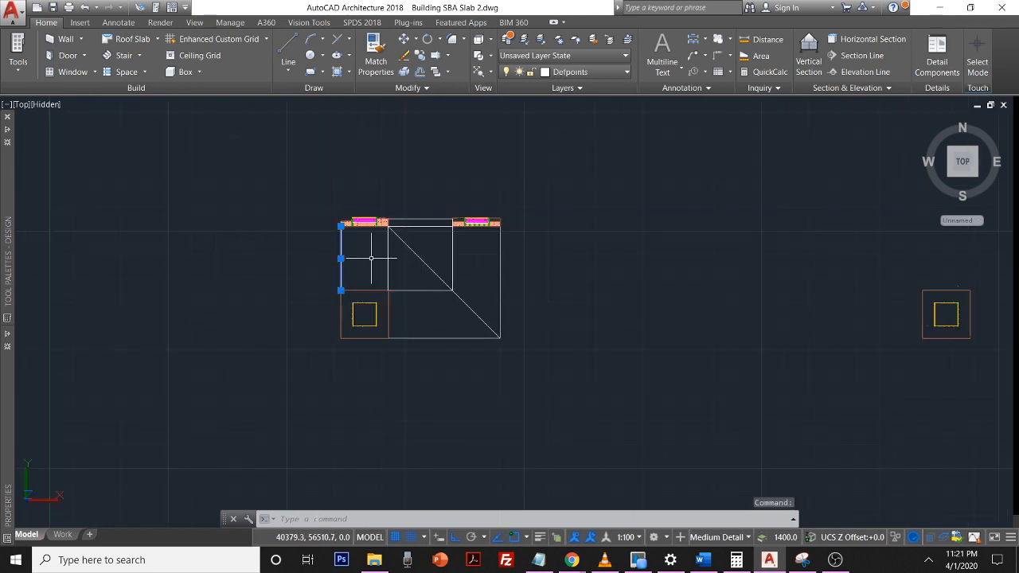
scroll(386, 260, up, 1)
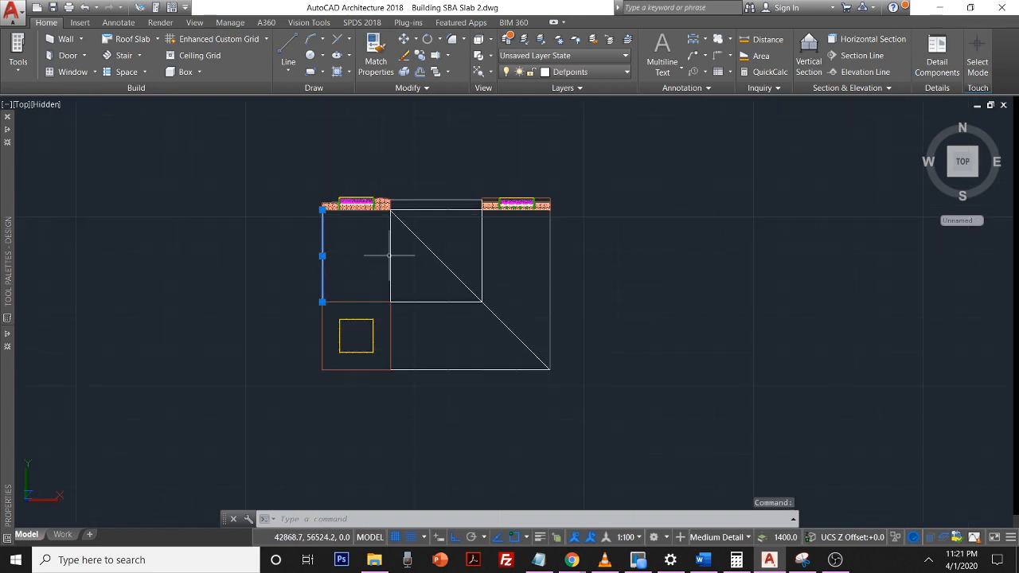
click(390, 255)
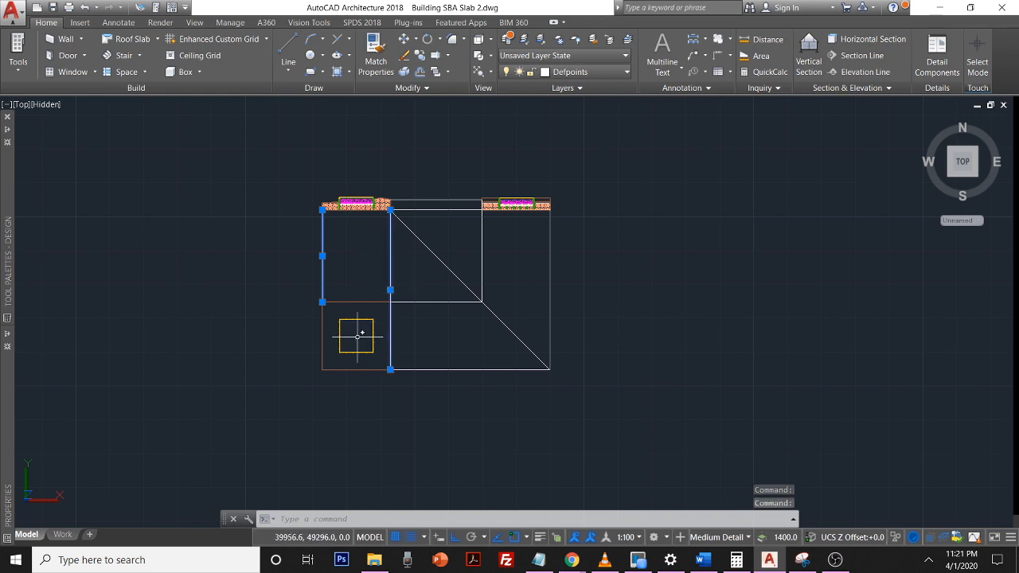
scroll(351, 214, up, 3)
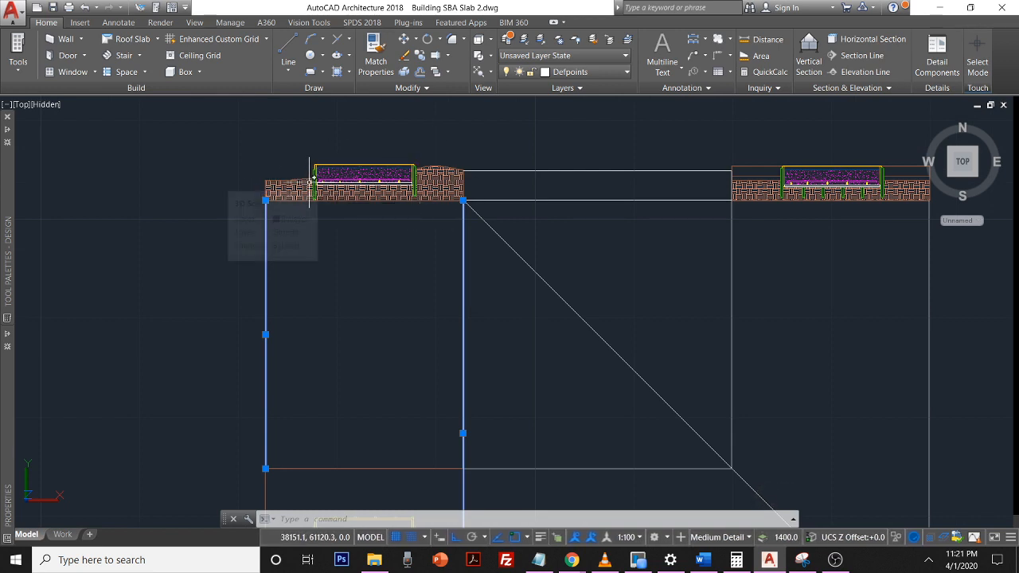
scroll(310, 183, down, 2)
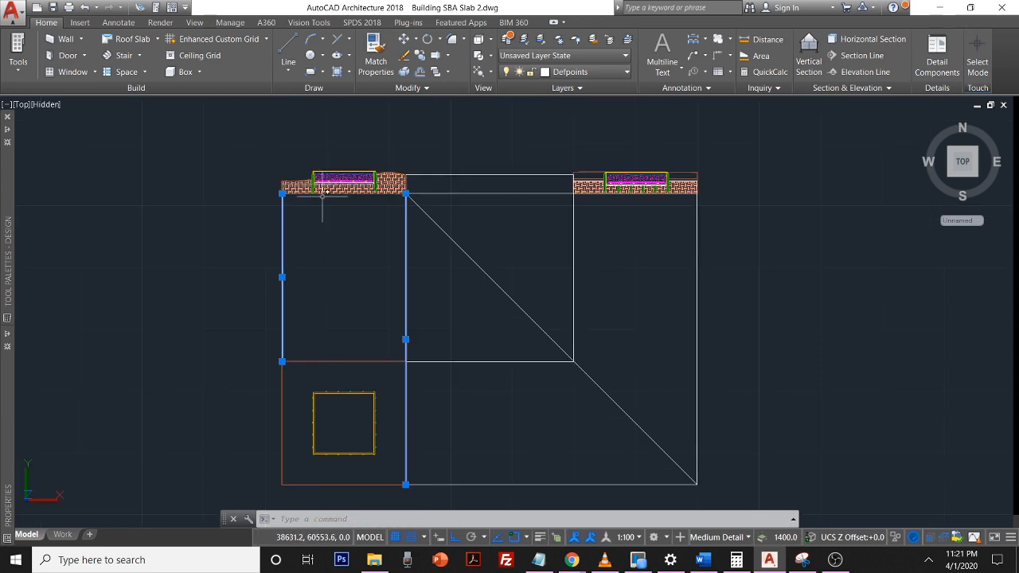
scroll(439, 166, up, 2)
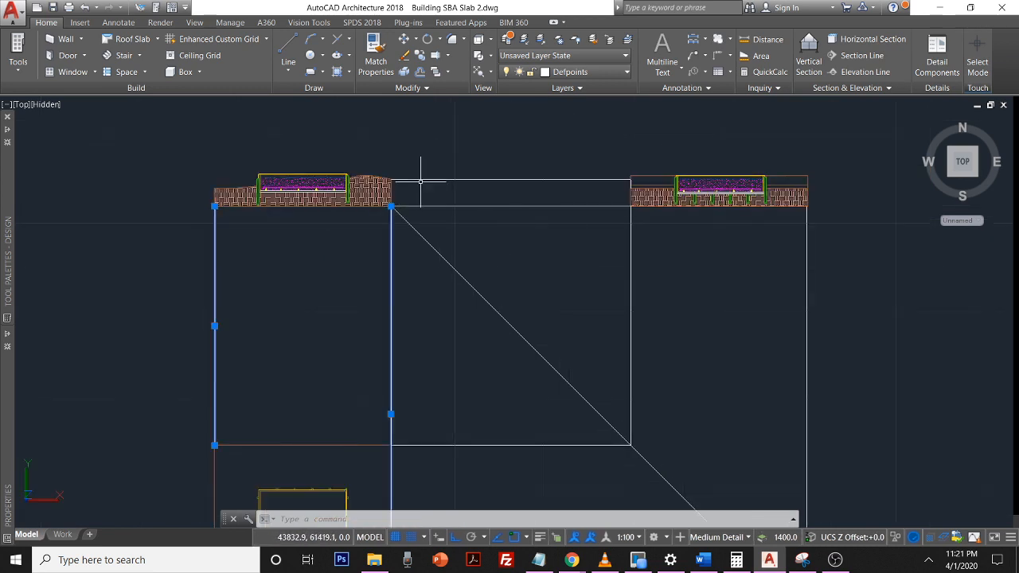
key(Escape)
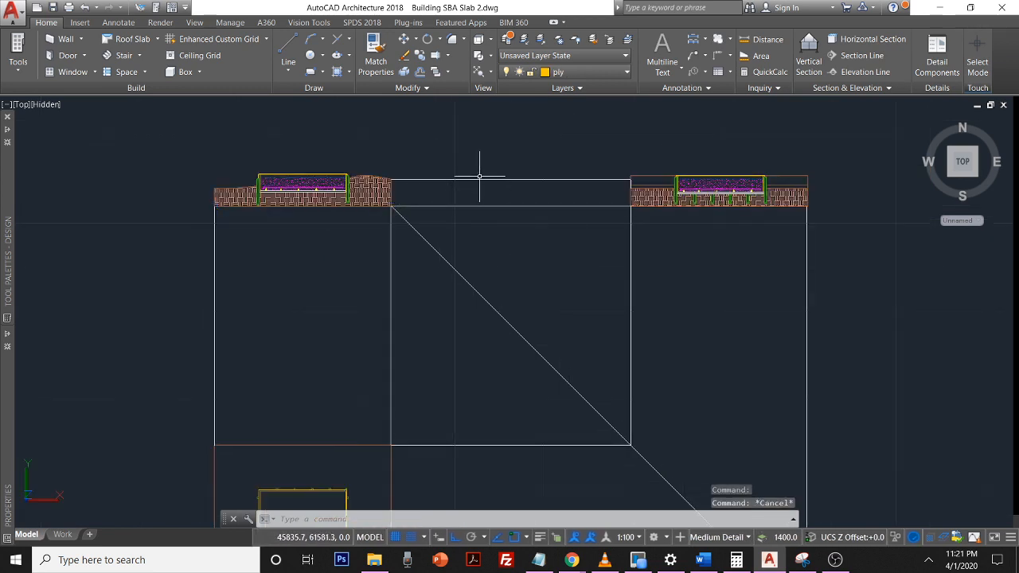
- Highlight the two horizontal projection lines joining the sections and the two running from the plan to the diagonal line
click(472, 181)
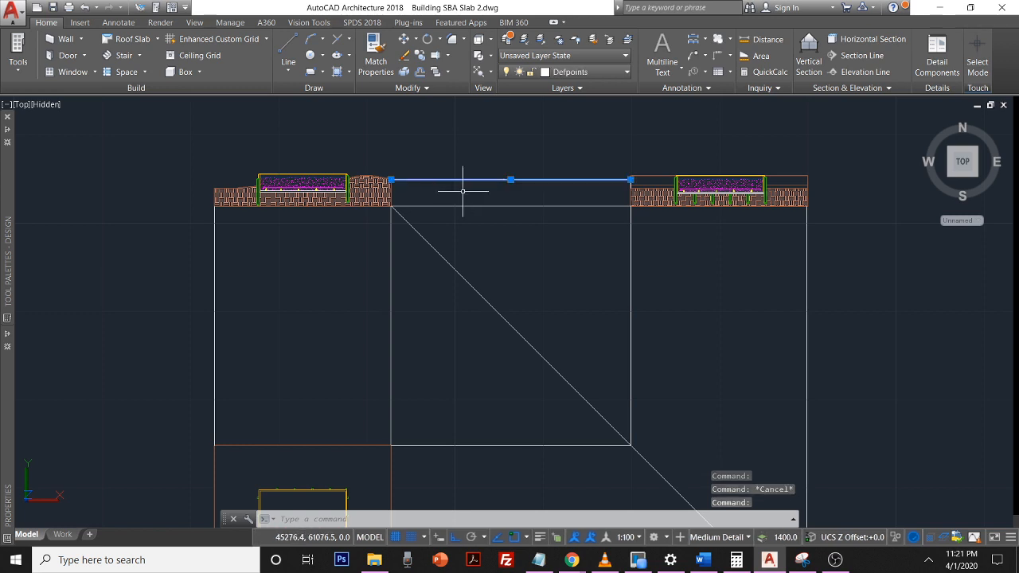
click(424, 206)
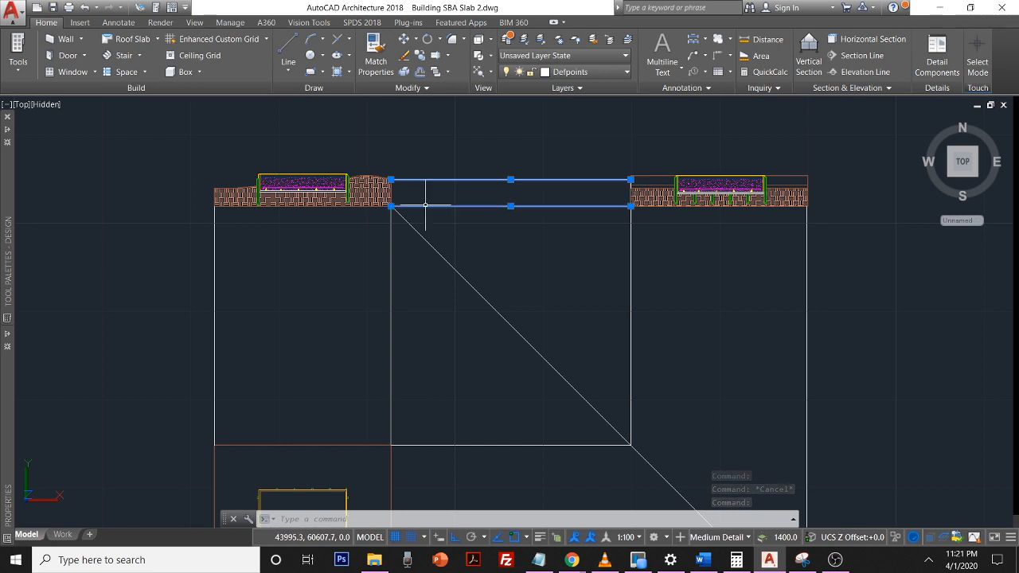
middle_drag(450, 339, 419, 227)
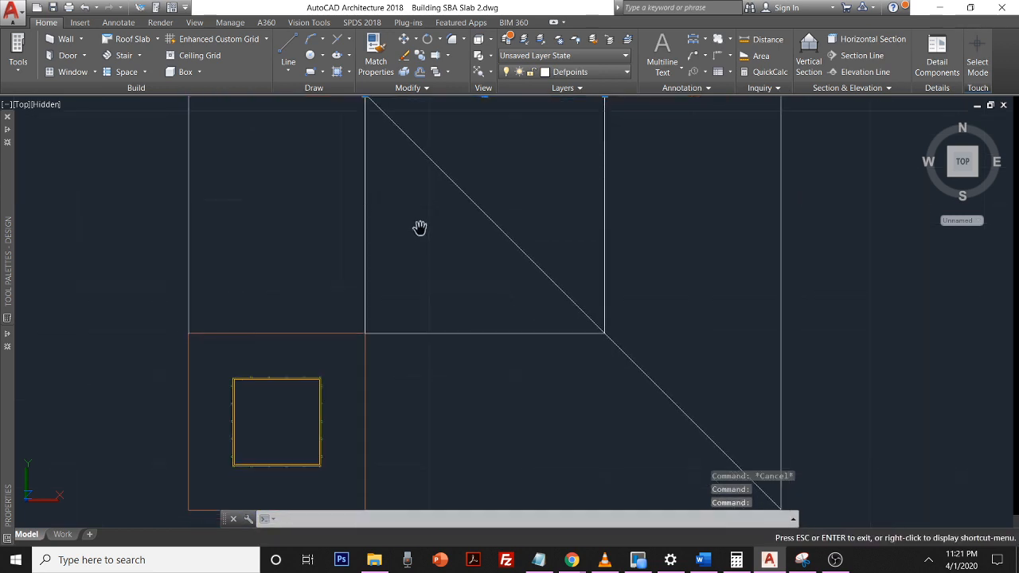
middle_drag(410, 351, 421, 299)
click(432, 280)
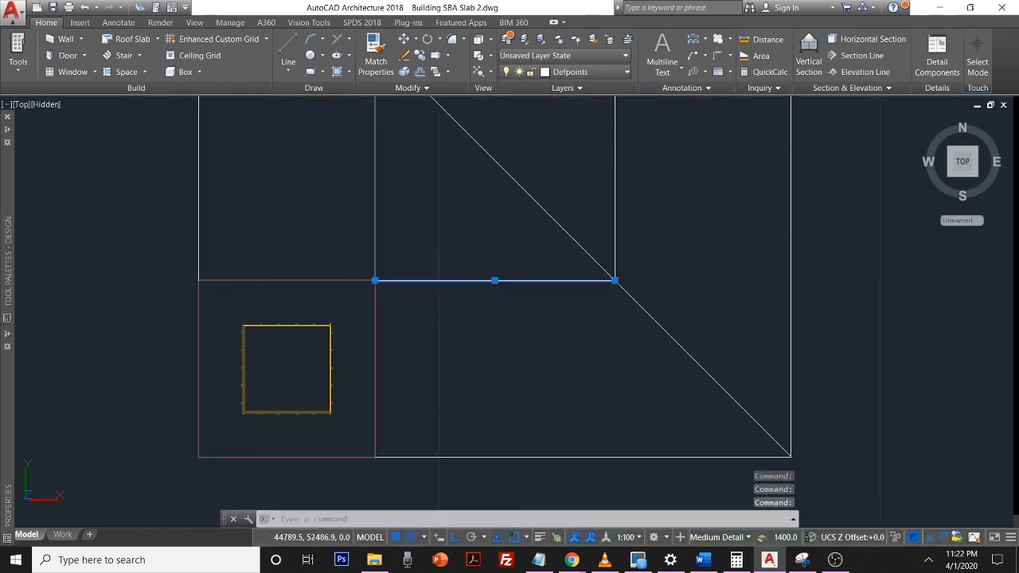
click(432, 457)
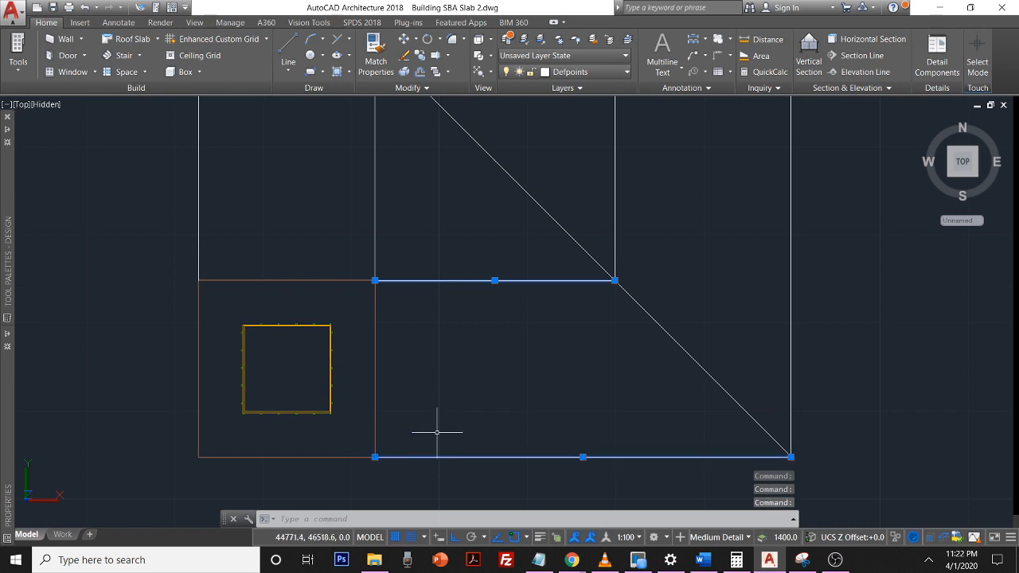
scroll(451, 320, down, 2)
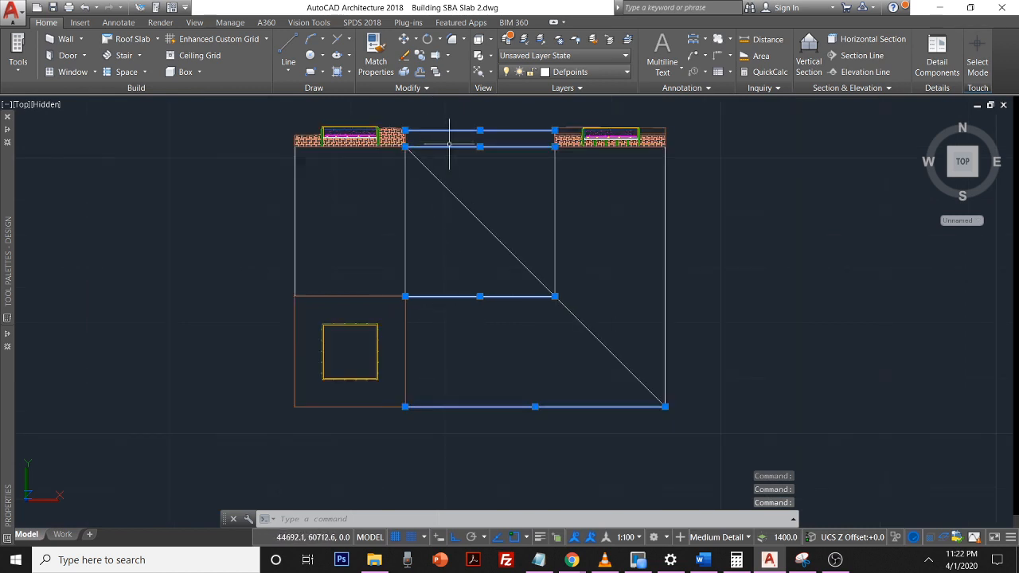
- Highlight the diagonal line and examine where it meets the horizontal projection lines from the plan and the front section
click(465, 206)
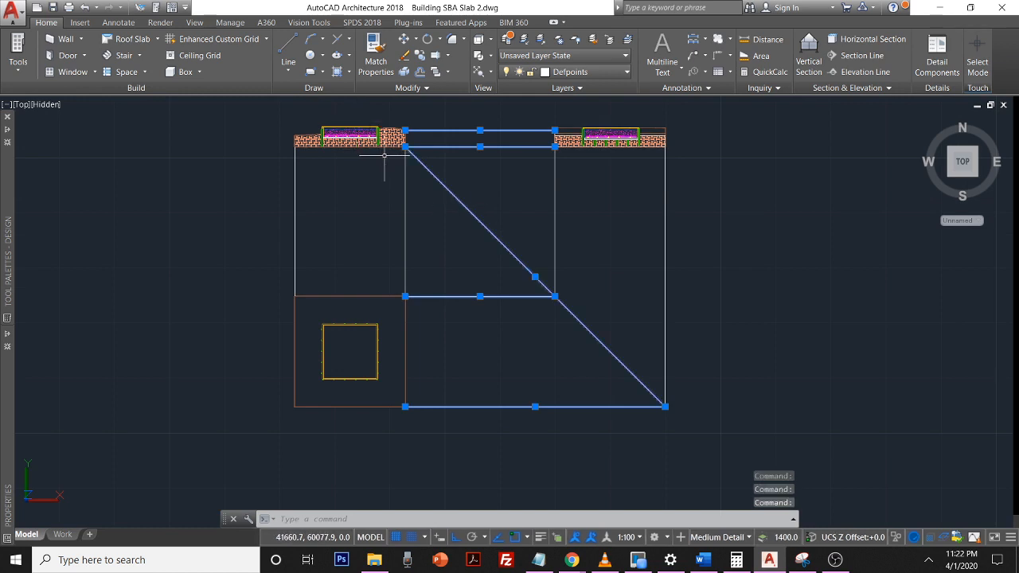
scroll(375, 166, up, 3)
scroll(402, 136, up, 2)
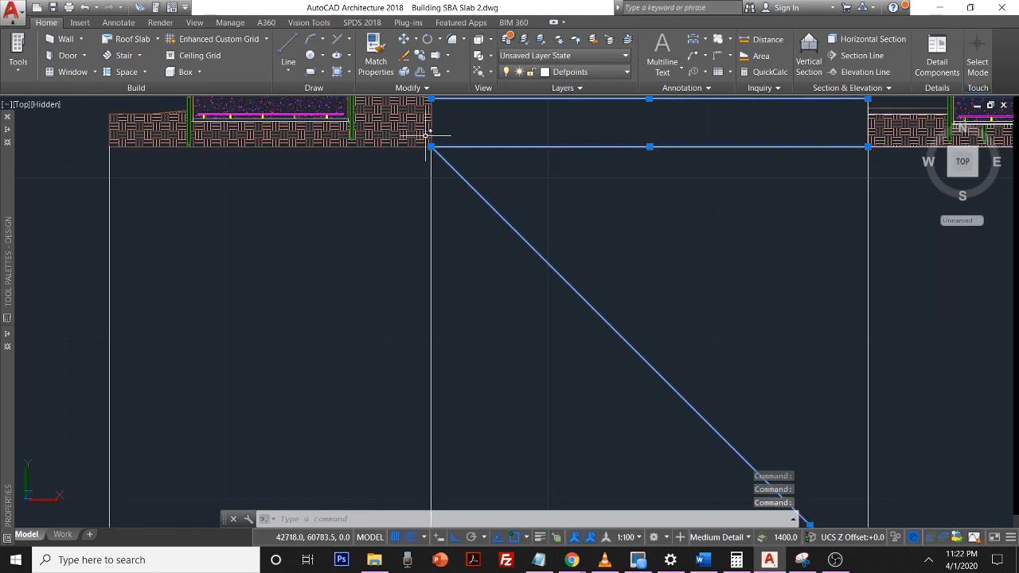
scroll(427, 153, down, 4)
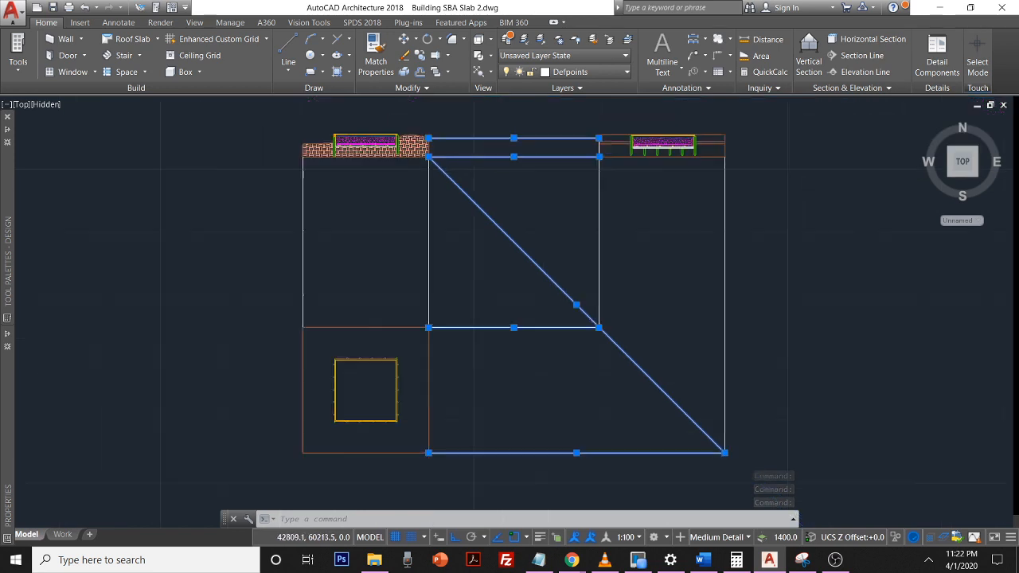
scroll(428, 157, down, 3)
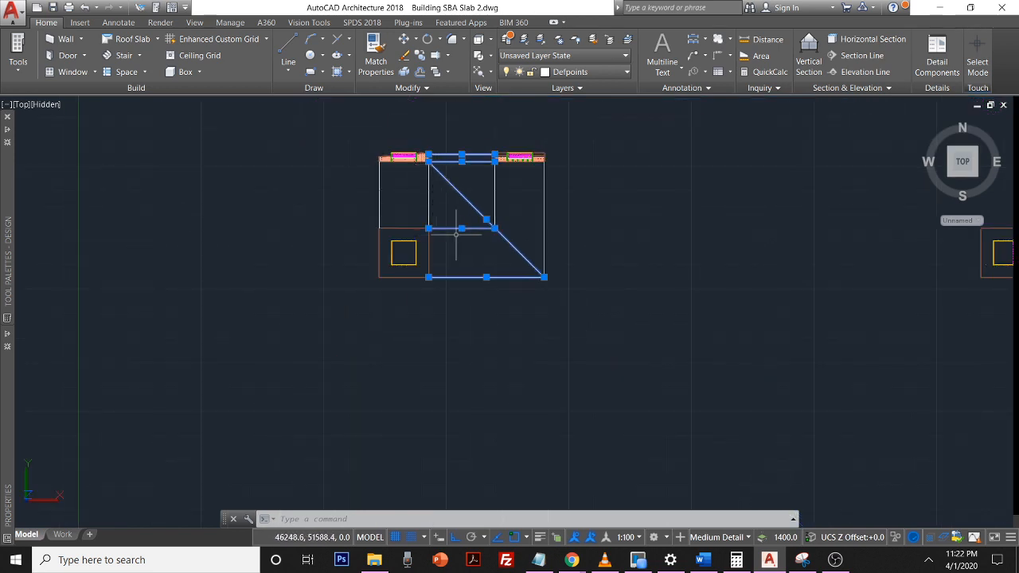
scroll(492, 226, up, 5)
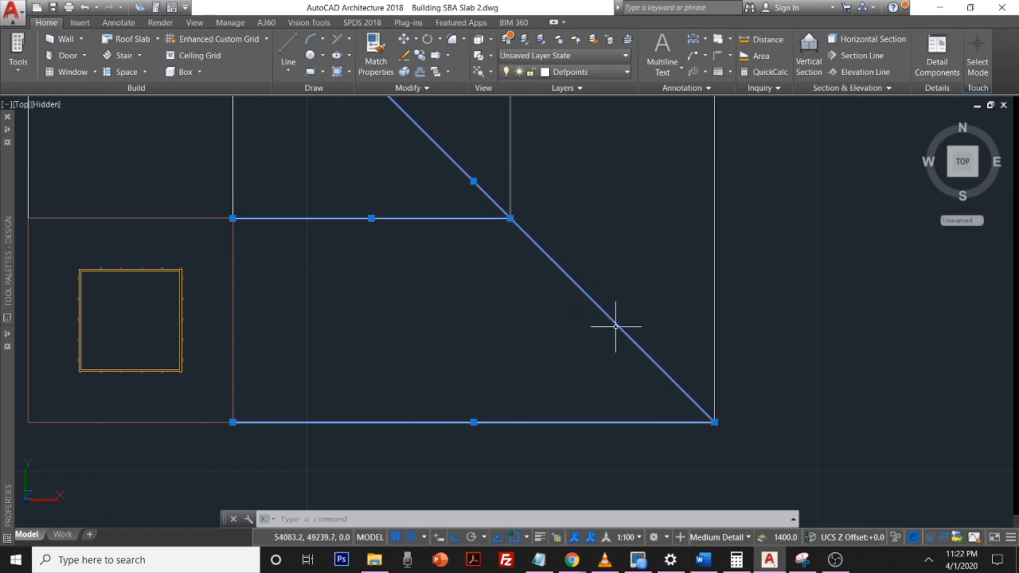
scroll(569, 219, down, 5)
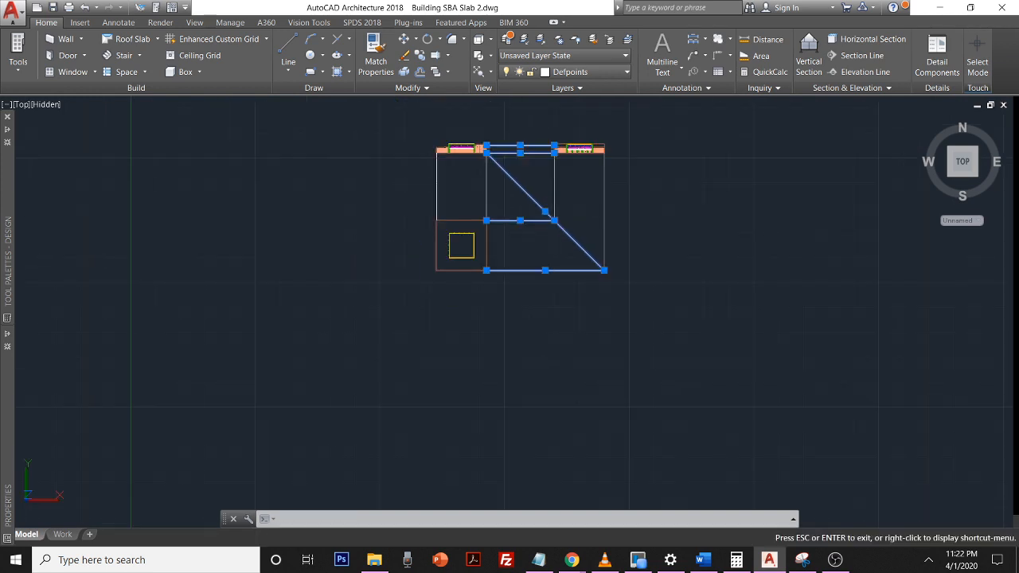
- Highlight the two vertical projection lines rising from the diagonal and examine how they meet the edges of the side section
drag(569, 205, 572, 257)
key(Escape)
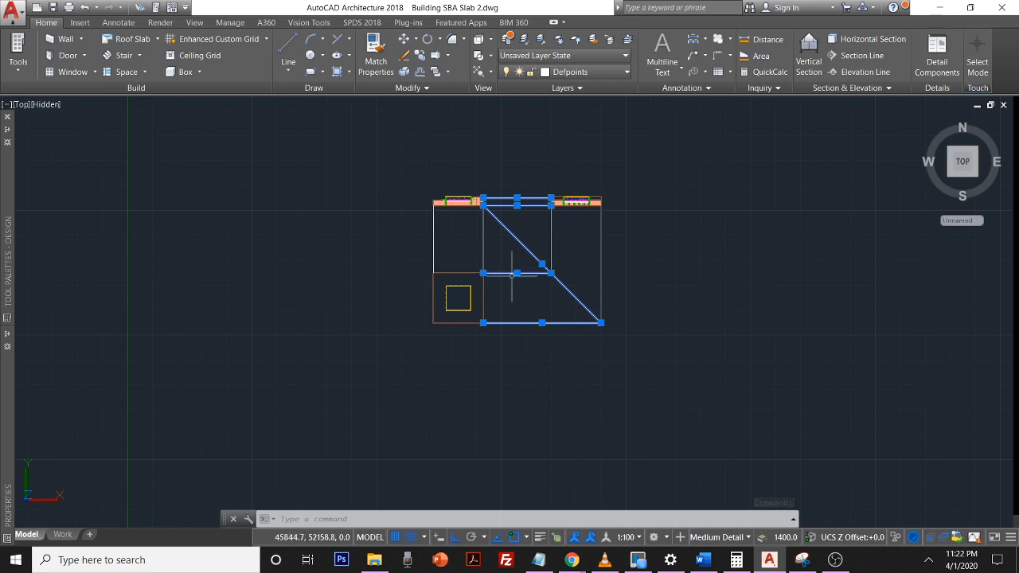
mouse_move(551, 273)
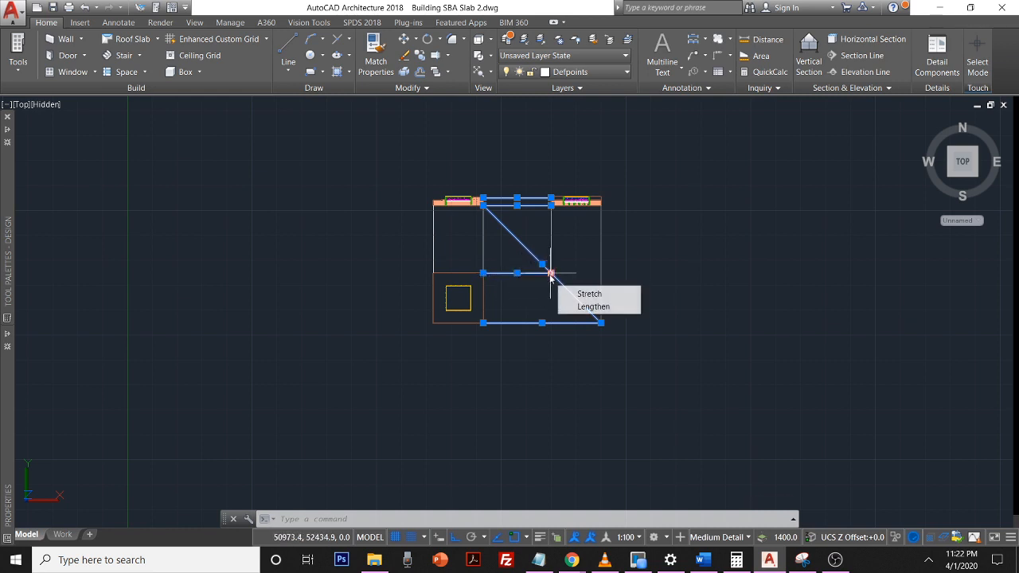
click(551, 229)
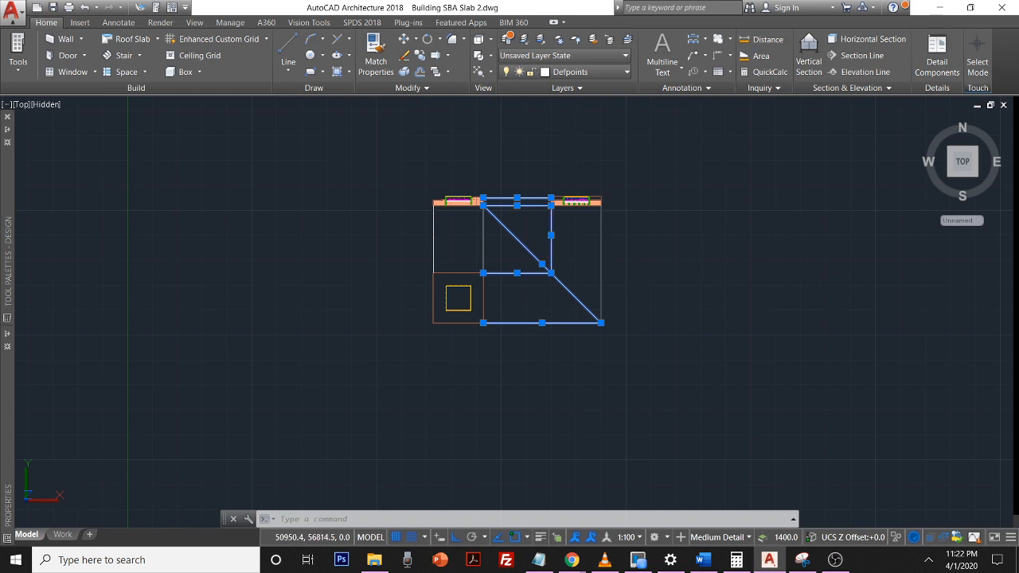
click(601, 230)
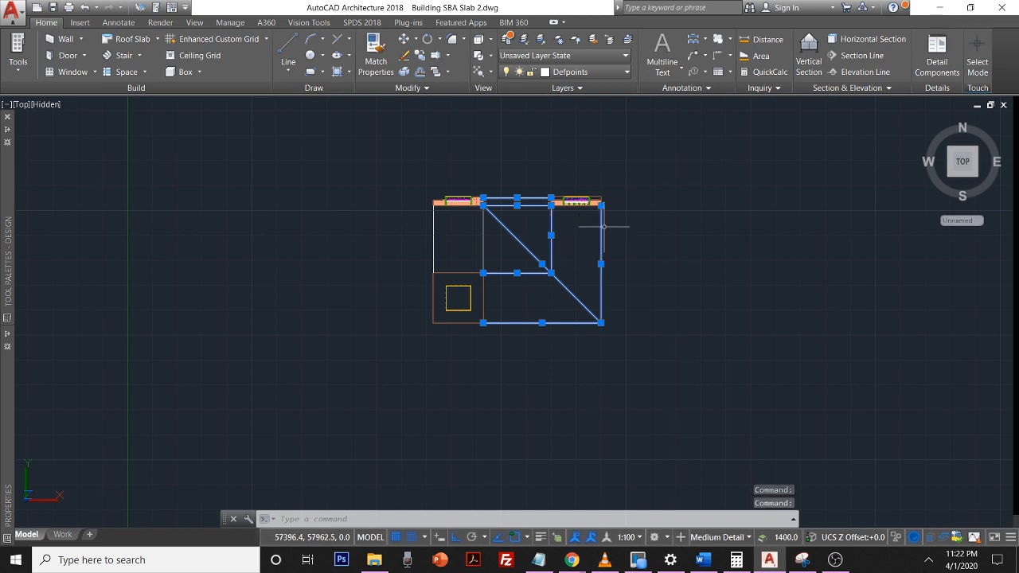
scroll(603, 227, up, 5)
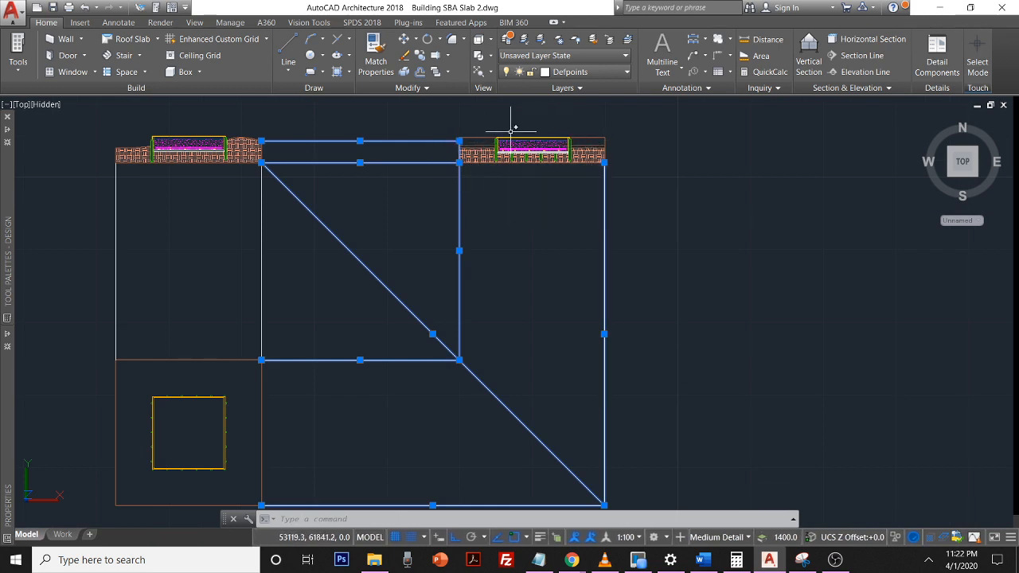
scroll(525, 181, down, 2)
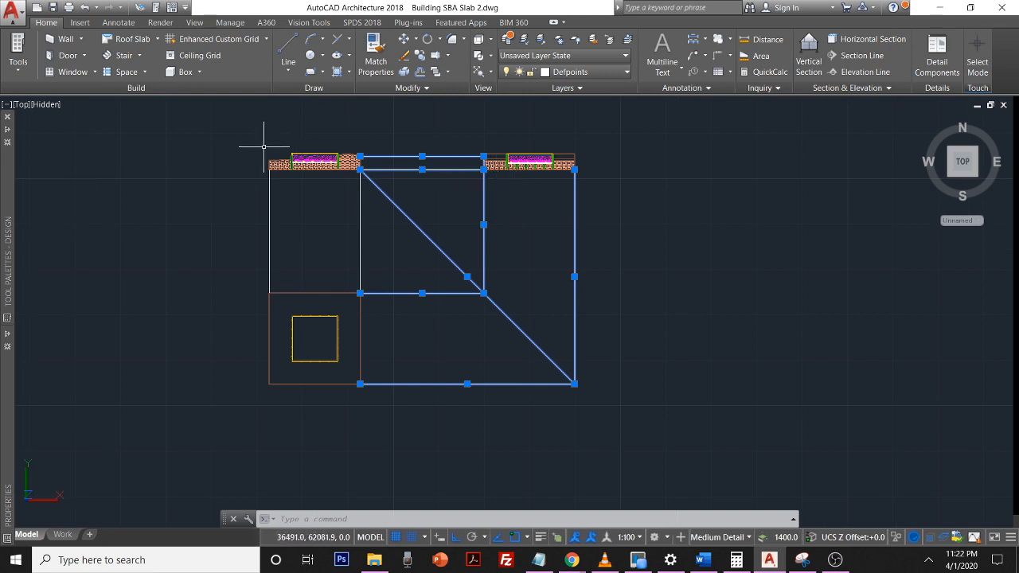
- Replace the line highlights with a brief selection of the whole drawing, including plan, both sections and all projection lines
key(Escape)
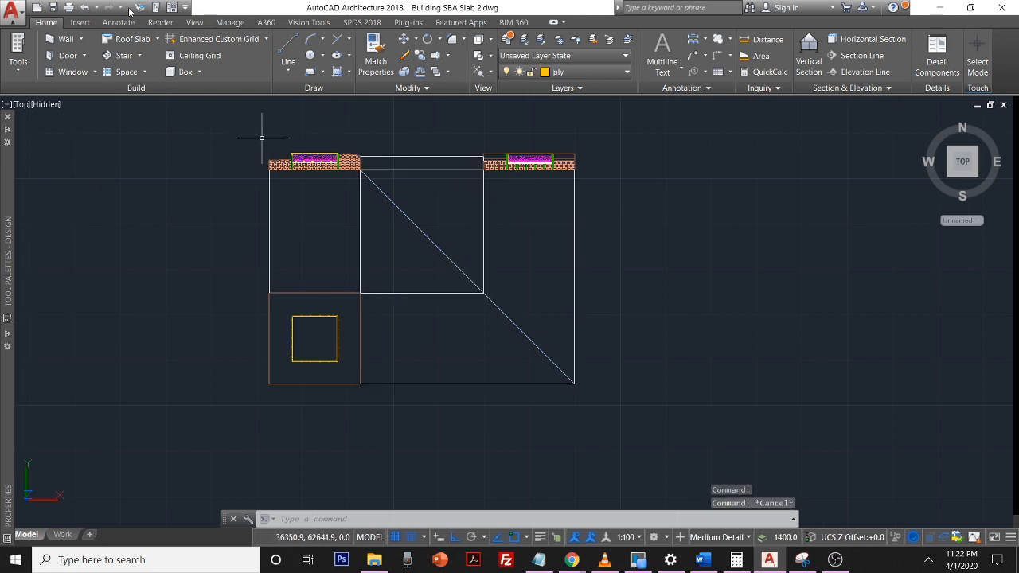
mouse_move(232, 127)
mouse_down()
mouse_move(453, 109)
mouse_move(598, 149)
mouse_move(624, 282)
mouse_move(611, 394)
mouse_move(414, 433)
mouse_move(189, 409)
mouse_up()
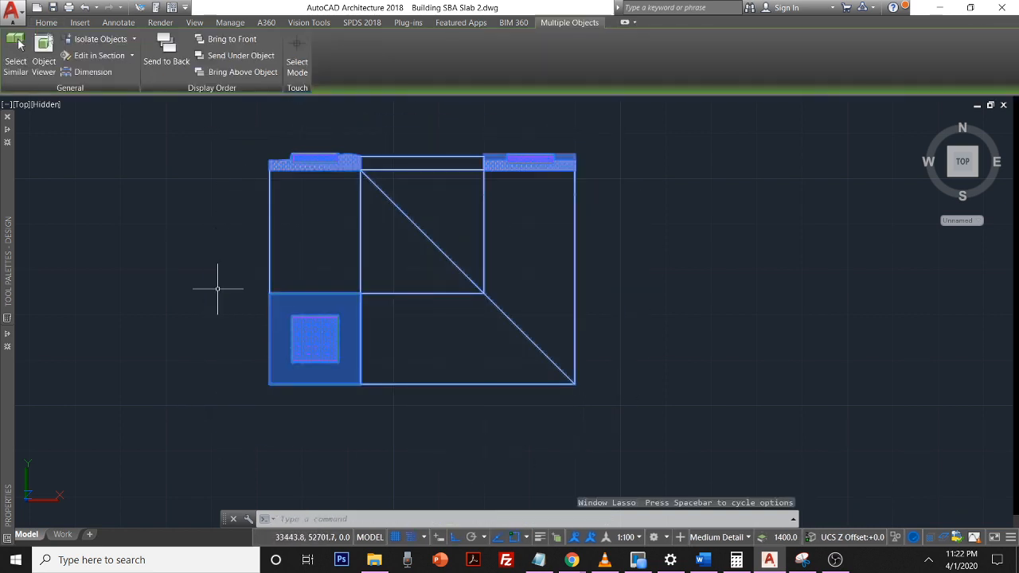
key(Escape)
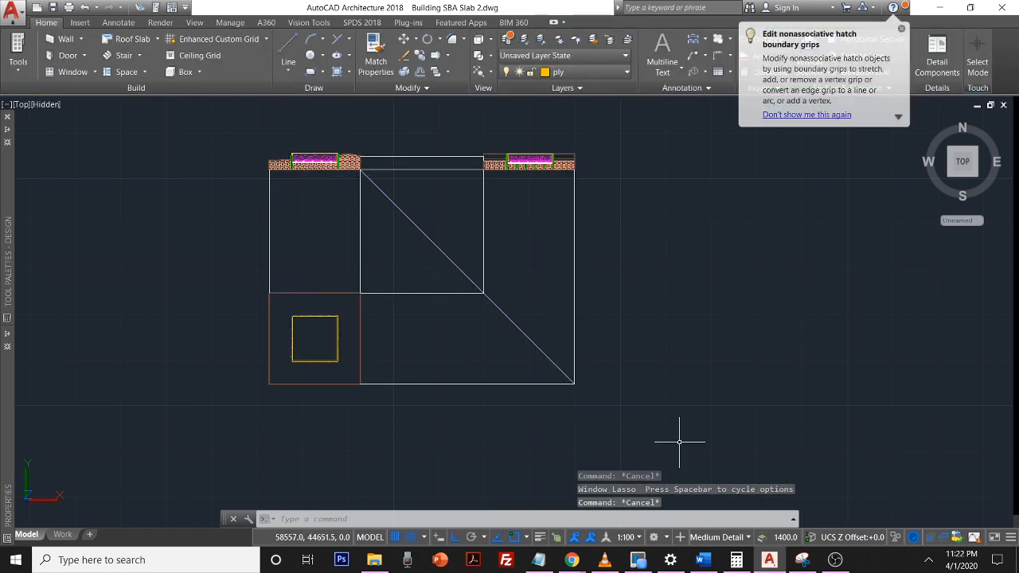
- Switch to the Plan Sheet - Construction document in Word and review its slab drawings and blank procedure and materials tables at 85% zoom
click(736, 560)
click(714, 566)
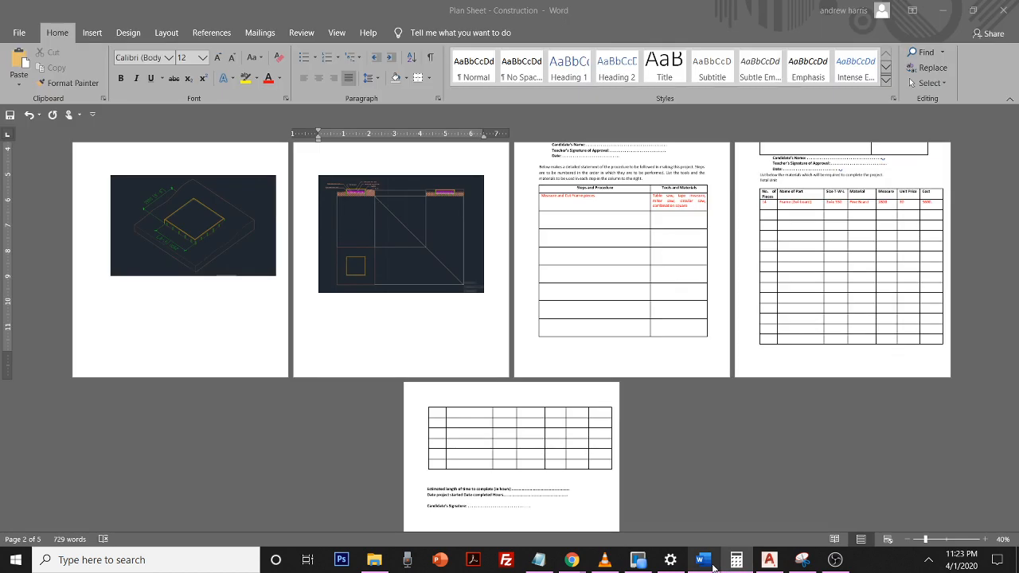
click(386, 266)
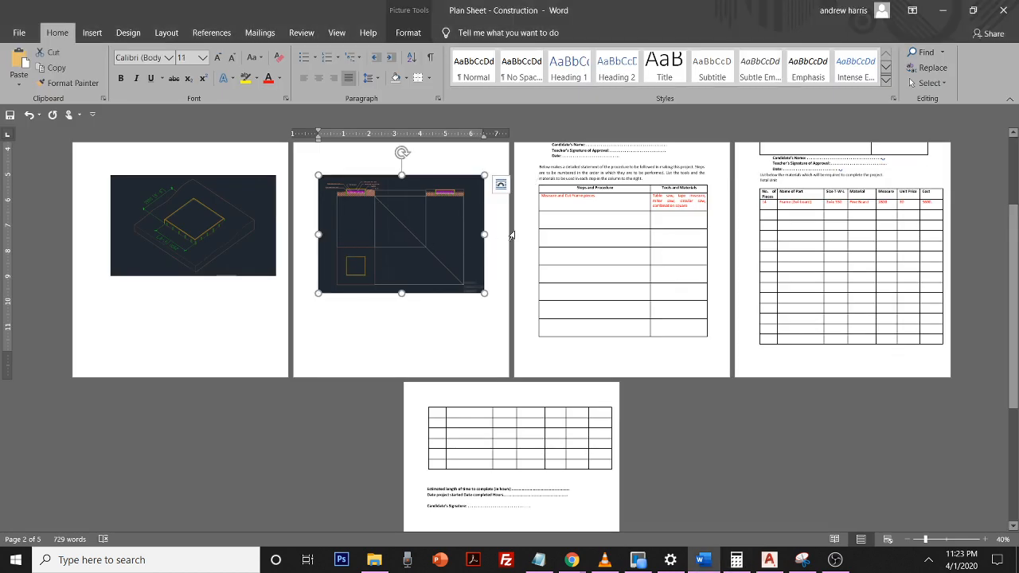
scroll(822, 420, up, 2)
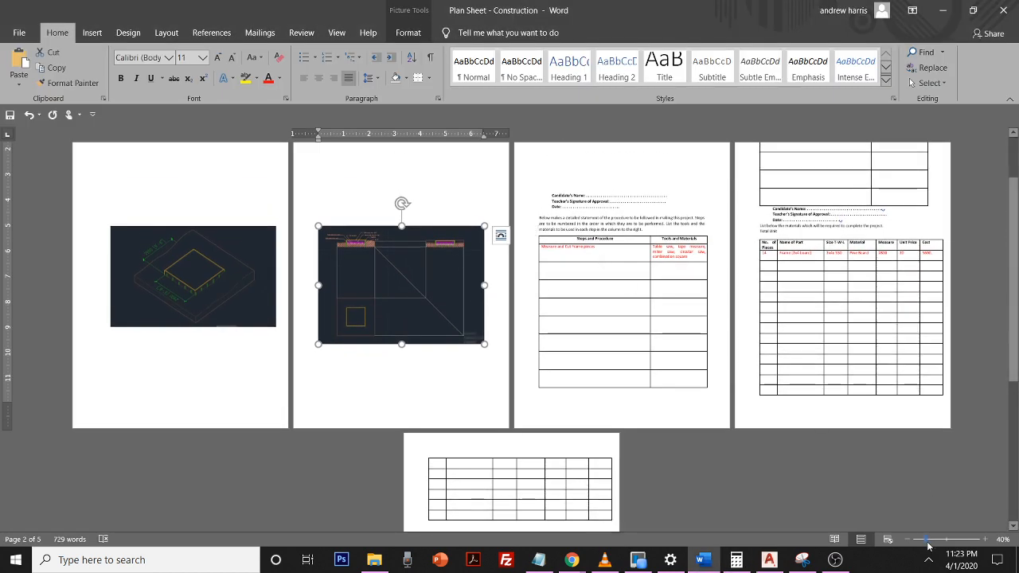
ctrl+scroll(822, 419, up, 5)
scroll(802, 439, down, 10)
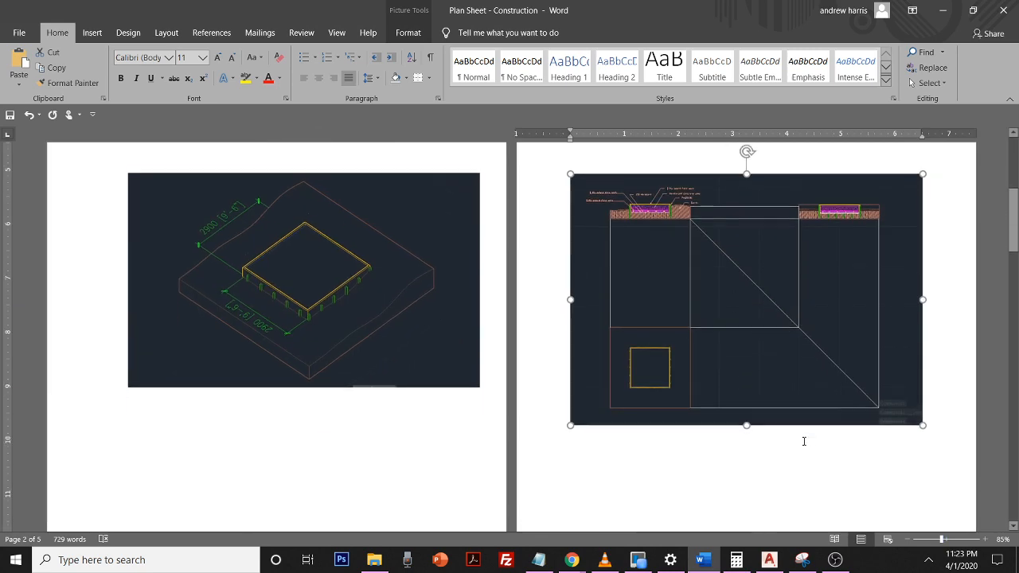
scroll(158, 291, down, 3)
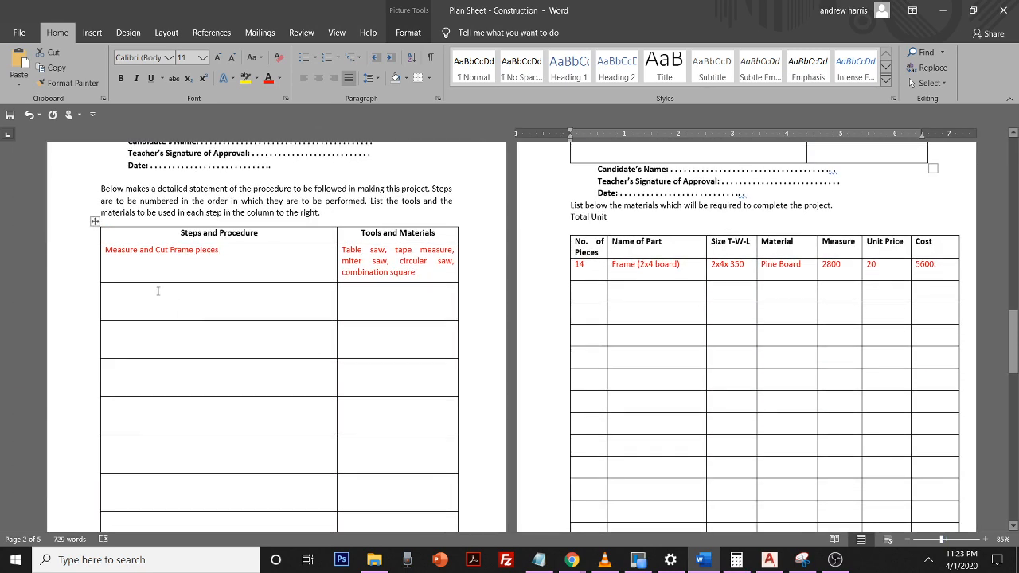
- Delete the sample procedure "Measure and Cut Frame pieces" and its list of saws and measuring tools from the first table row
click(163, 258)
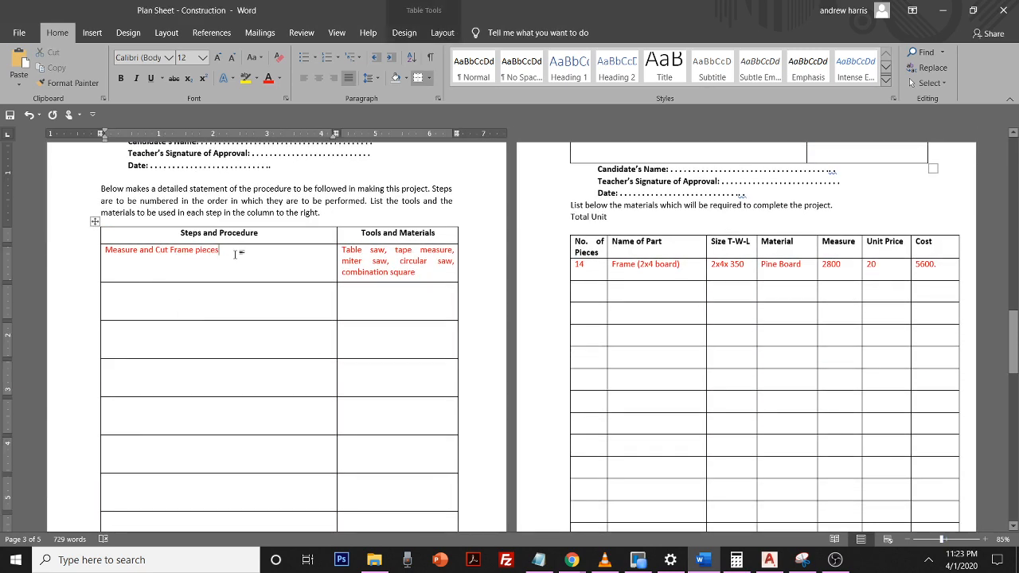
drag(235, 254, 102, 255)
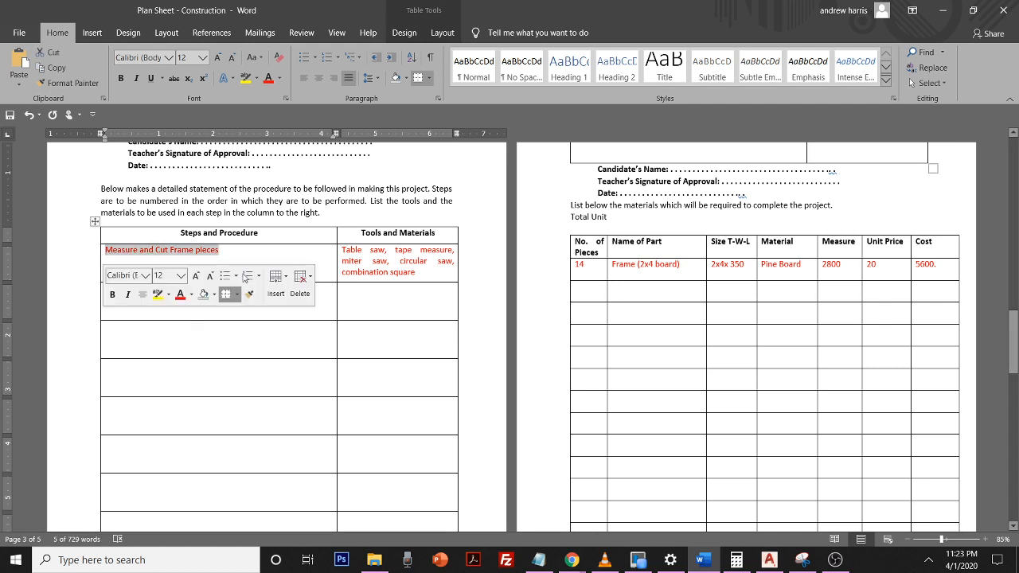
key(BackSpace)
drag(417, 275, 359, 252)
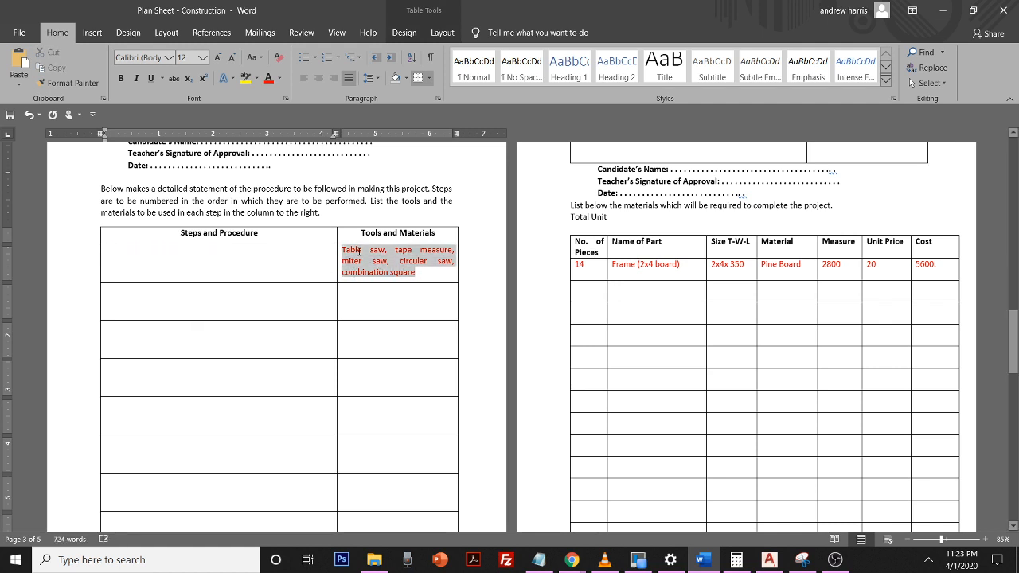
key(BackSpace)
- Enter "Layout( Profile)" and "Excavation" as the first two entries under Steps and Procedure
click(260, 265)
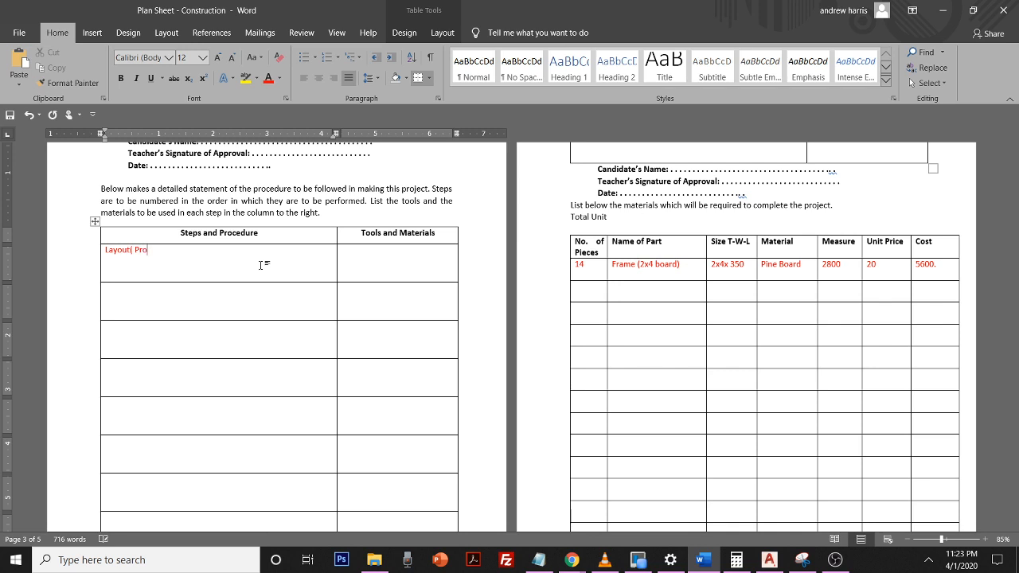
text(e)
click(196, 305)
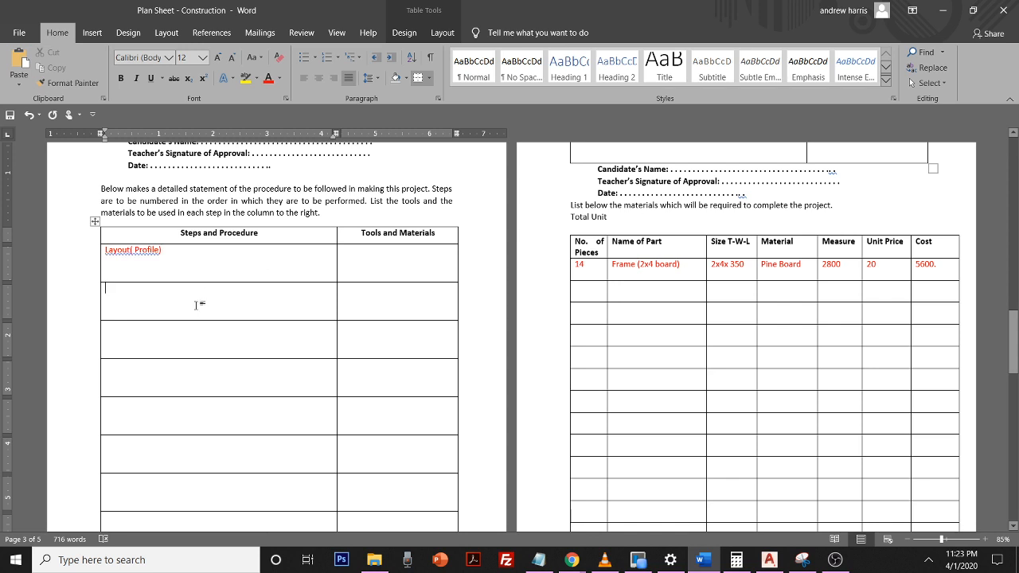
text(F)
text(xca)
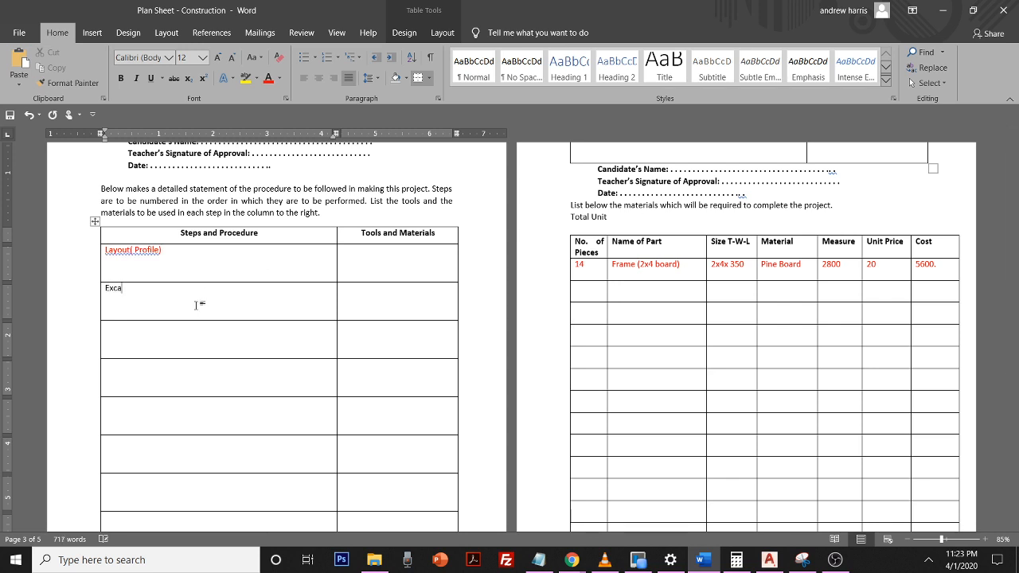
text(vated)
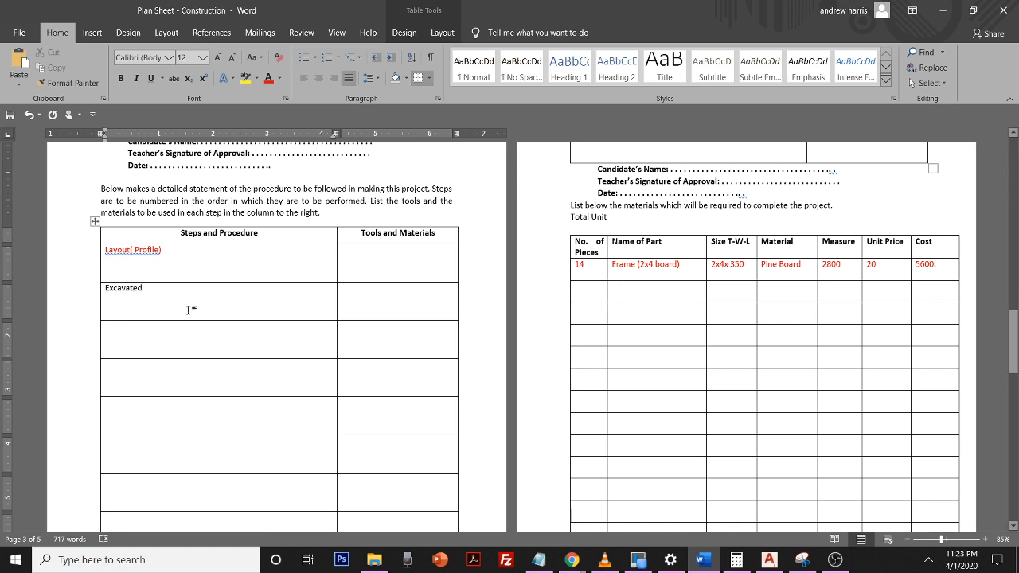
key(BackSpace)
key(BackSpace)
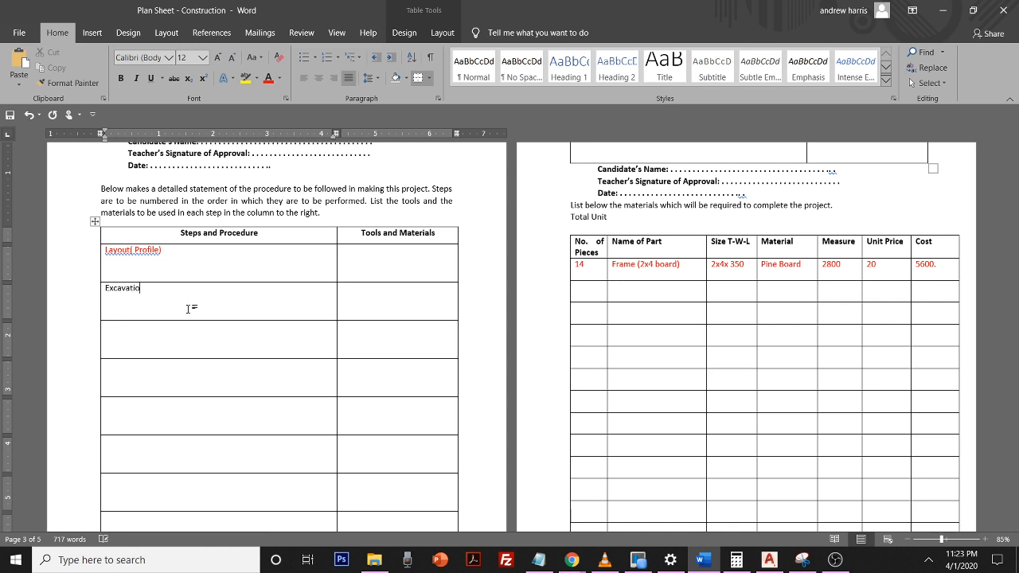
- Enter "Lay Hardcore" and "Assemble form work" as the third and fourth entries under Steps and Procedure
click(157, 335)
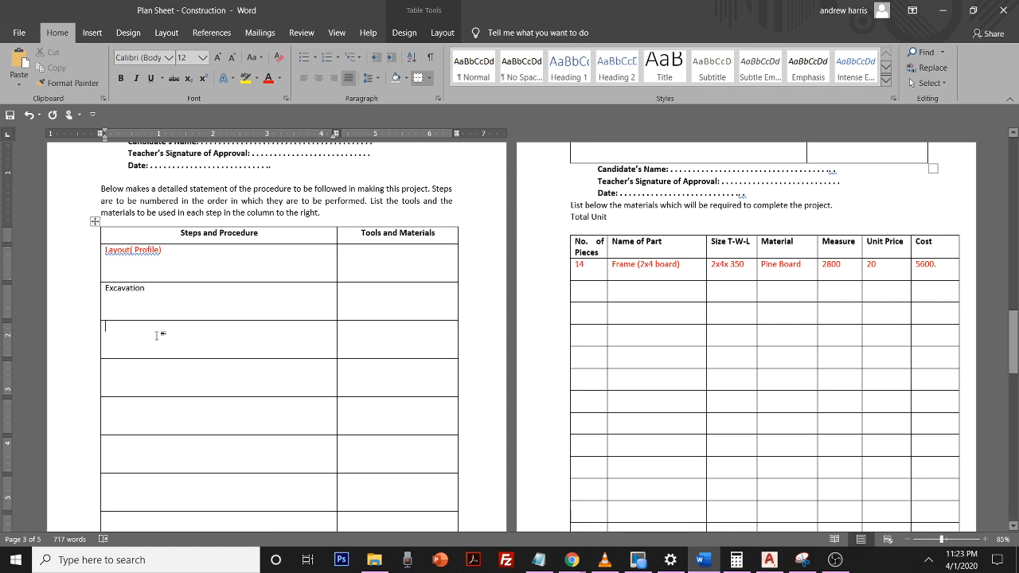
text(Lay Har)
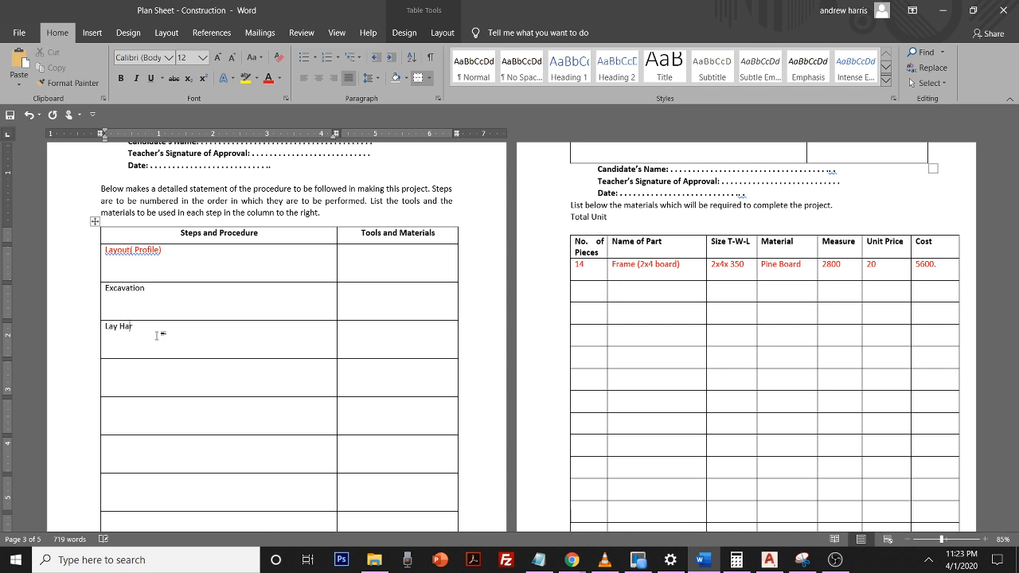
text(dcore)
text(m)
text(bleform wo)
text(rk)
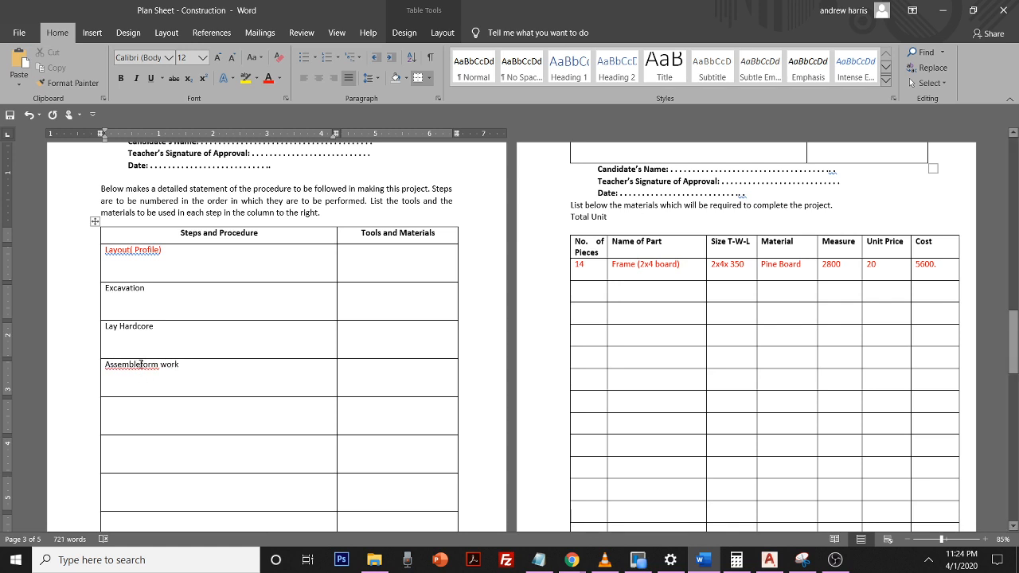
click(141, 364)
- Enter "Construct Reinforcement" as the fifth entry under Steps and Procedure, correcting the spelling of the last word
click(156, 413)
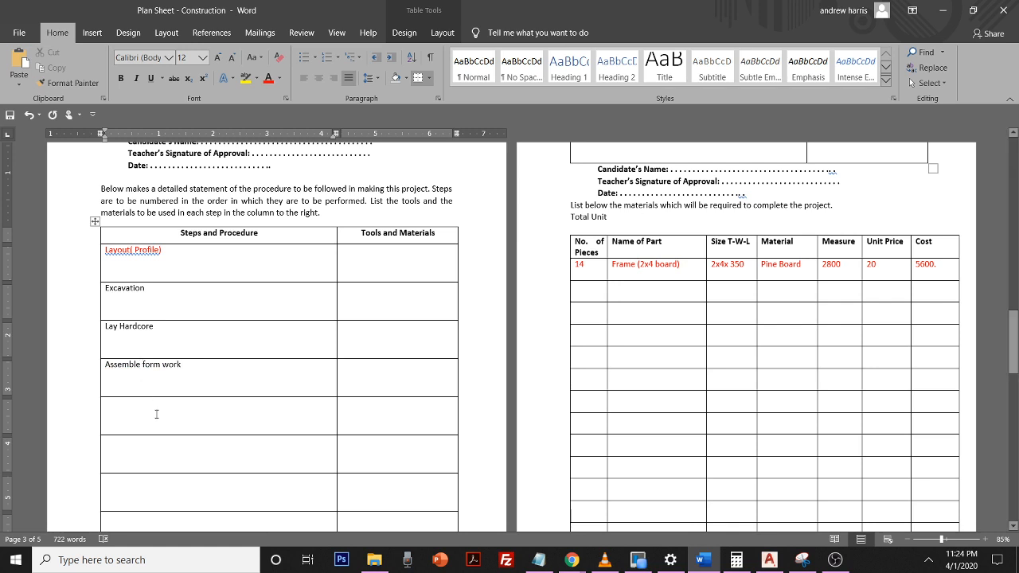
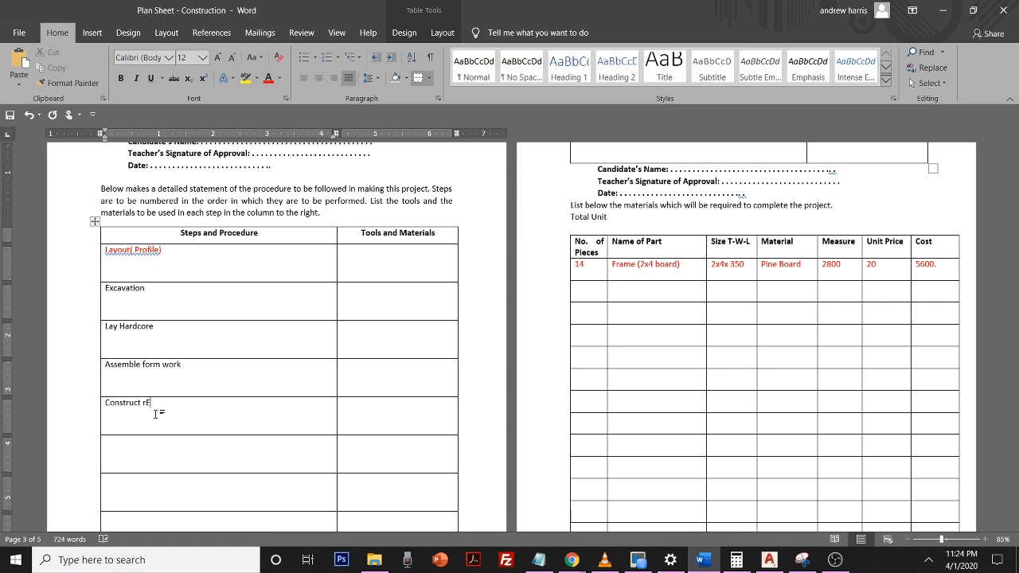
key(BackSpace)
key(BackSpace)
text(Rienforcement)
click(144, 403)
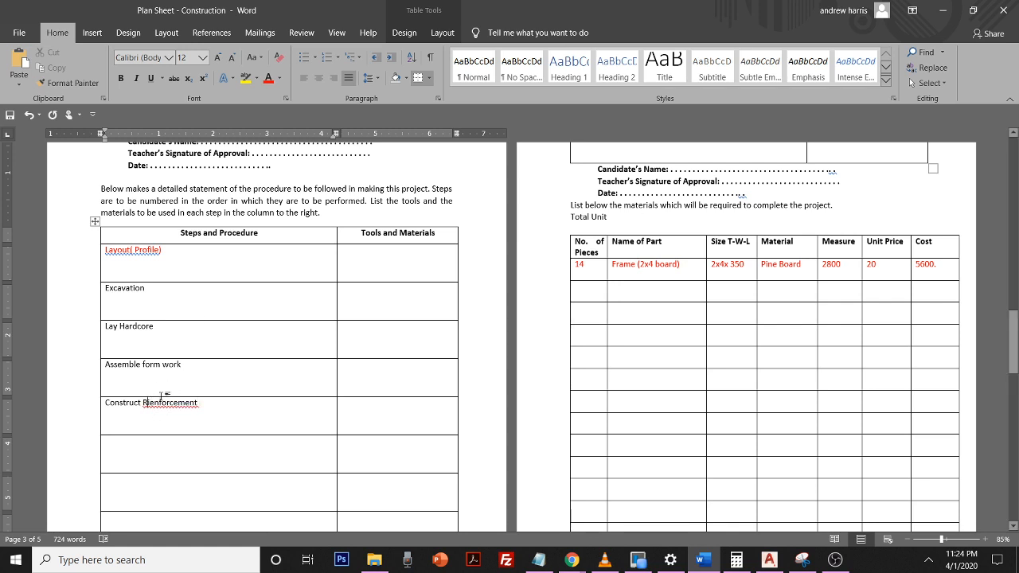
key(Delete)
key(Delete)
text(ei)
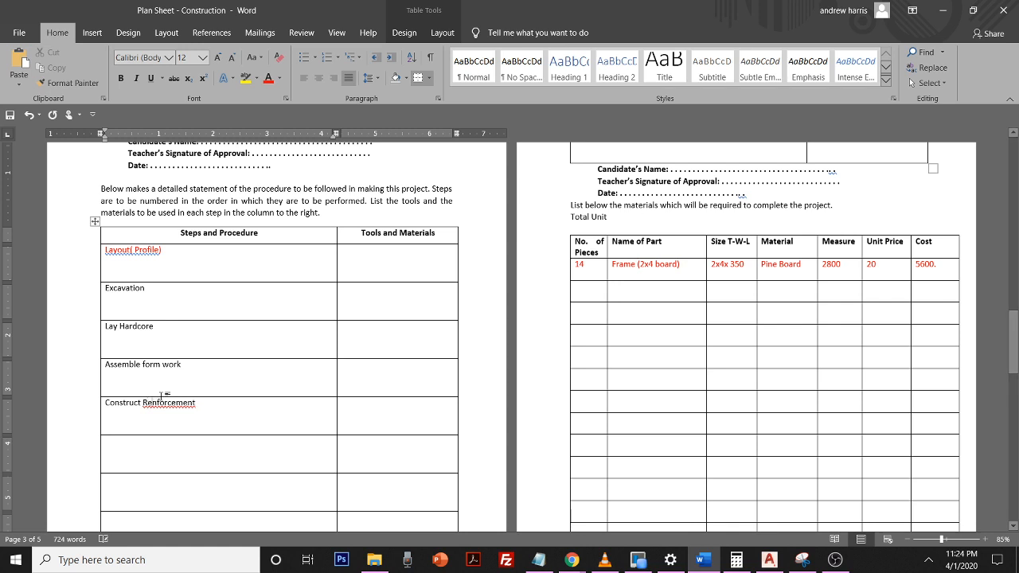
- Enter "Pour Mortar." as the sixth entry under Steps and Procedure
click(199, 461)
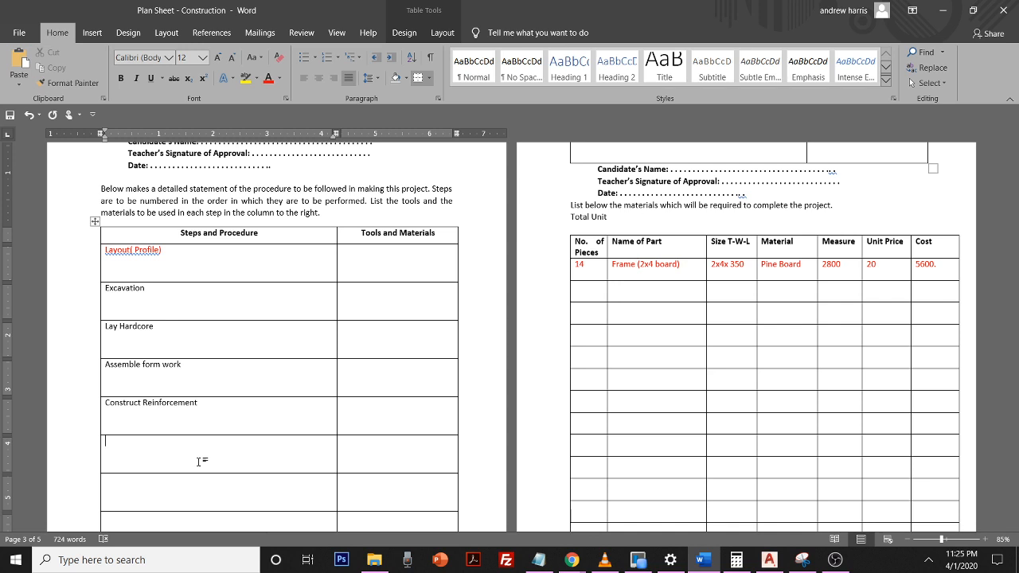
click(198, 462)
text(Pour Mortar.)
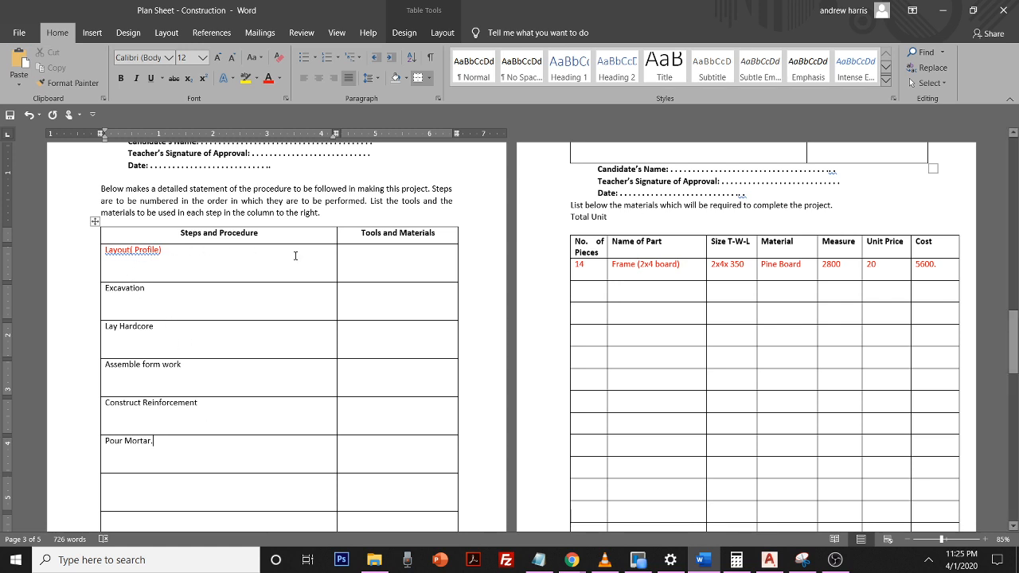
- List "English, Pegs , Batter Boards, Hammer, Level, Square" as the tools and materials for Layout( Profile), with a space before "Level"
click(358, 272)
text(Eng)
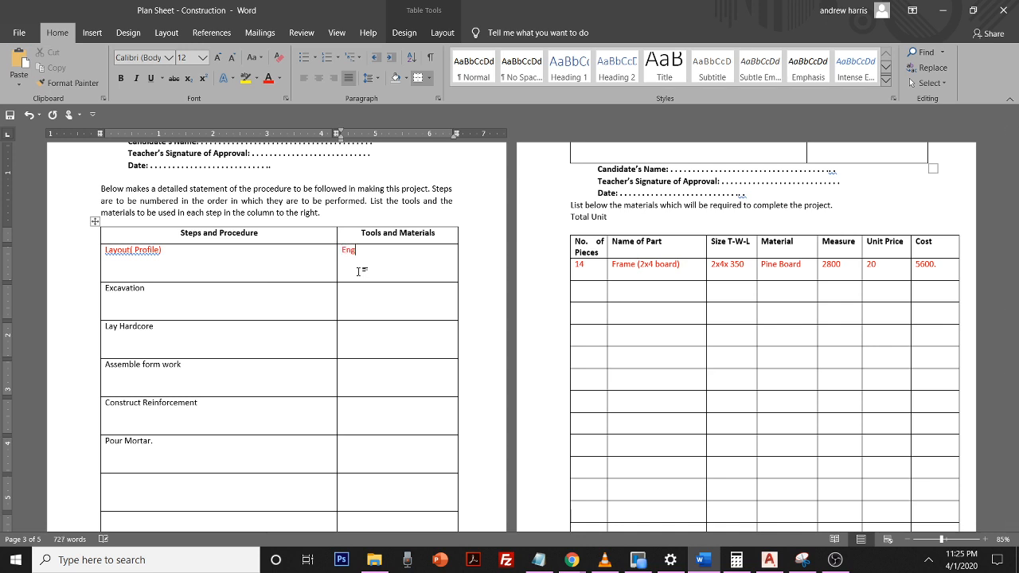
text(lish, Pegs , Batter Boards, Hammer)
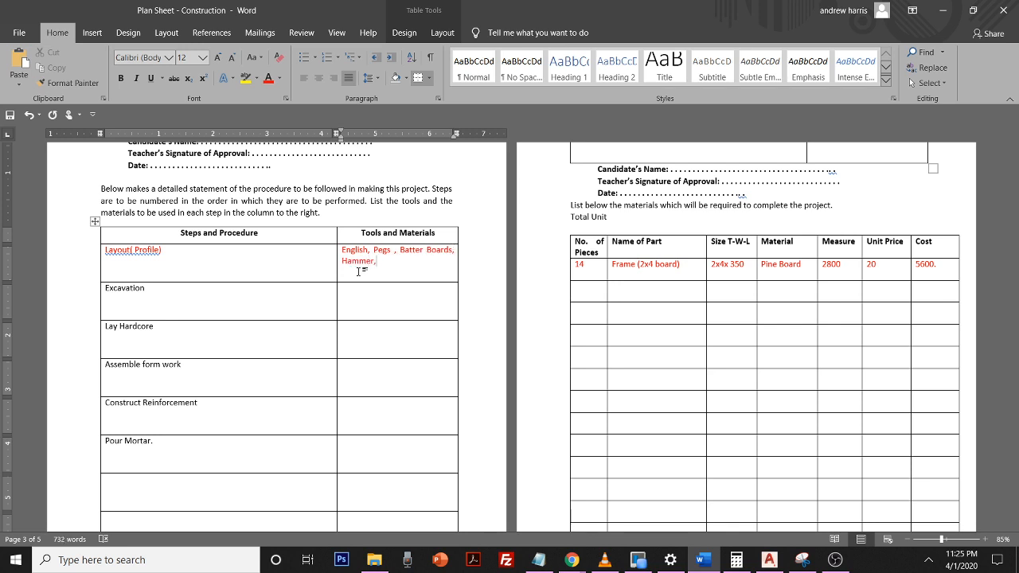
text(,Level, Square)
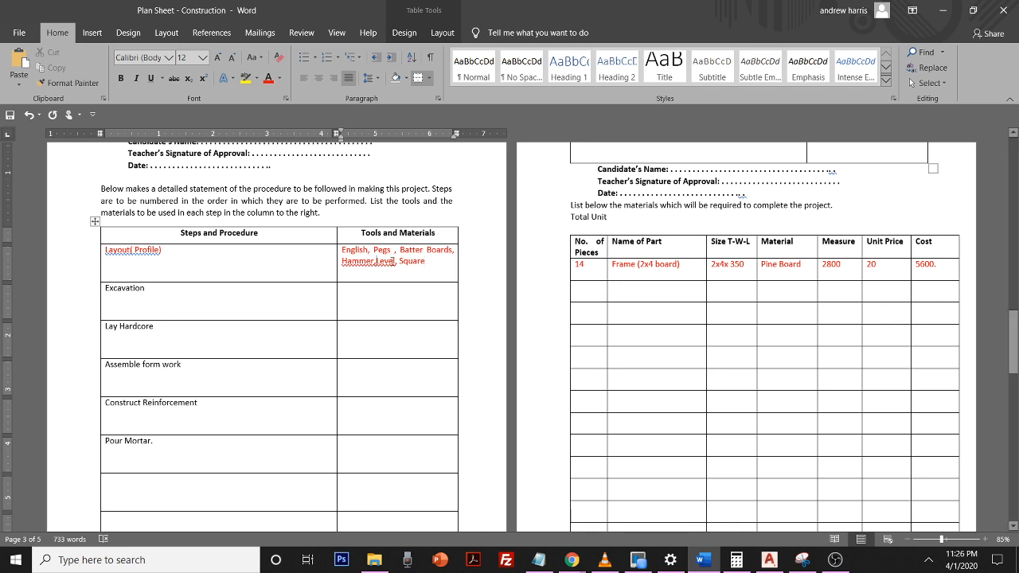
right_click(393, 265)
click(342, 275)
- List "Shovel, Axe, Digger" as the tools for Excavation, correcting the last word's spelling and the comma spacing
click(391, 308)
text(S)
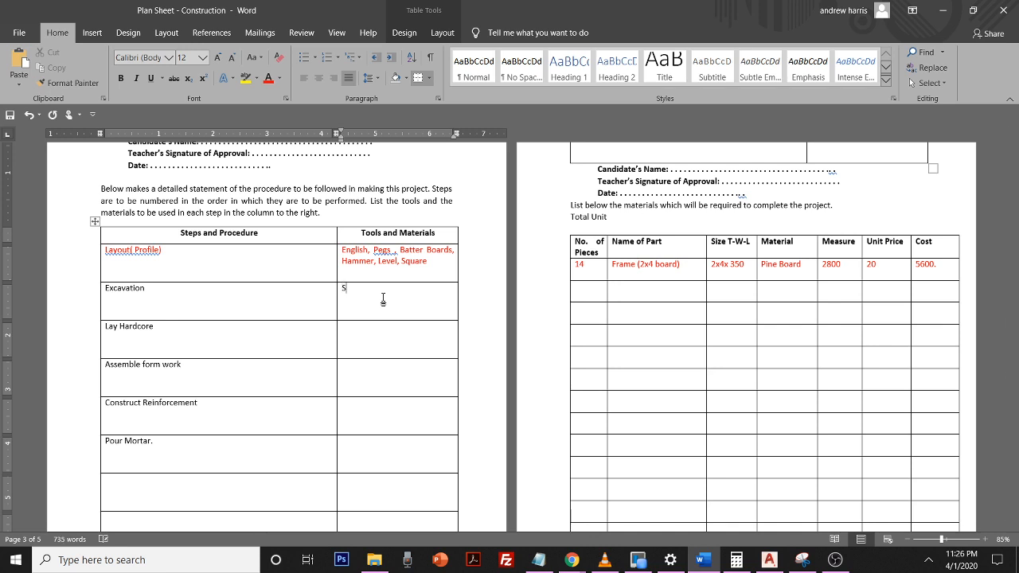
text(hovel,)
text(Axe,Diger)
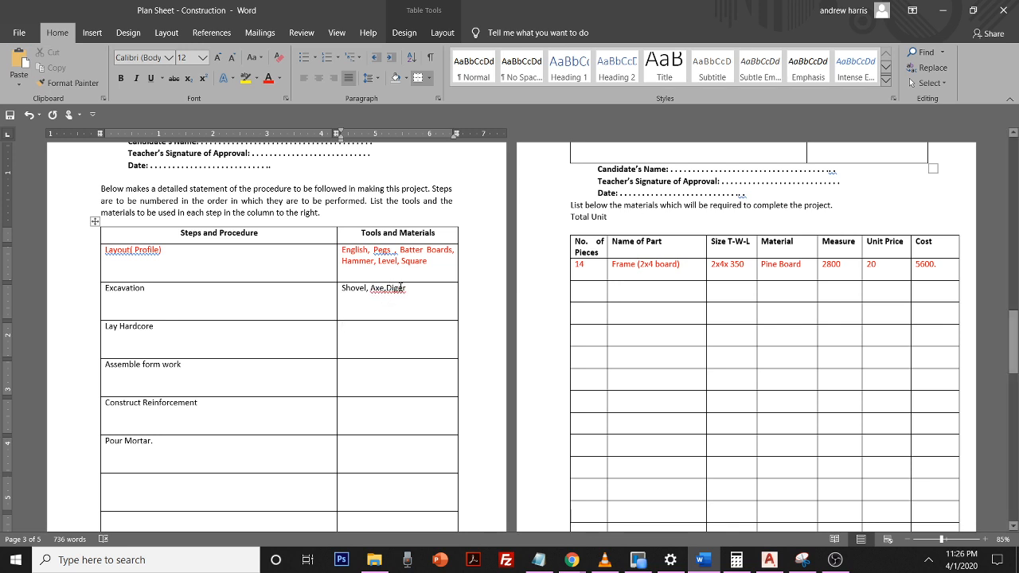
click(400, 288)
text(g)
click(385, 288)
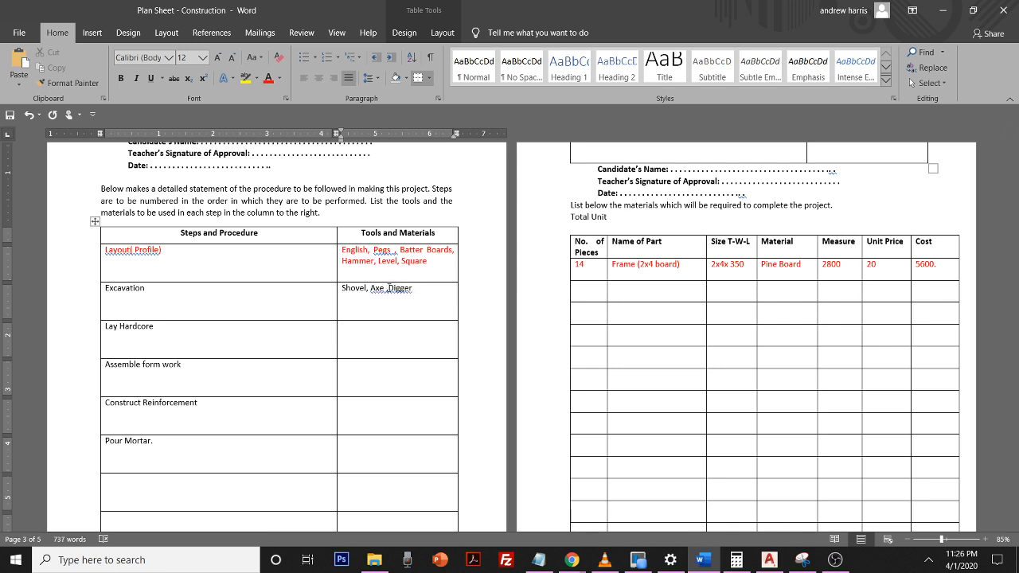
text(,)
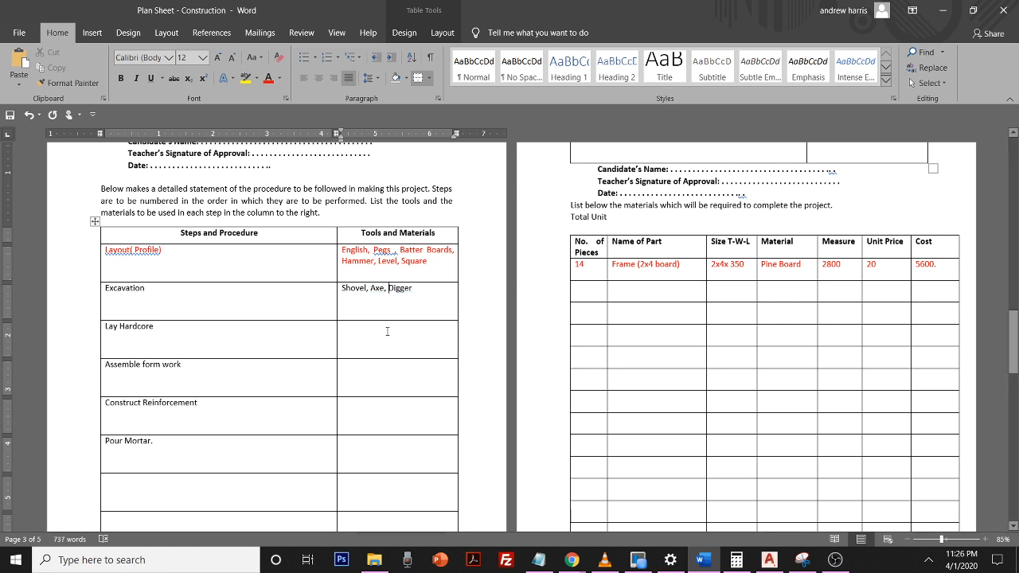
- List "Shovel, Wheel Barrow" as the tools for Lay Hardcore, correcting the spelling of the last word
click(386, 333)
text(Sh)
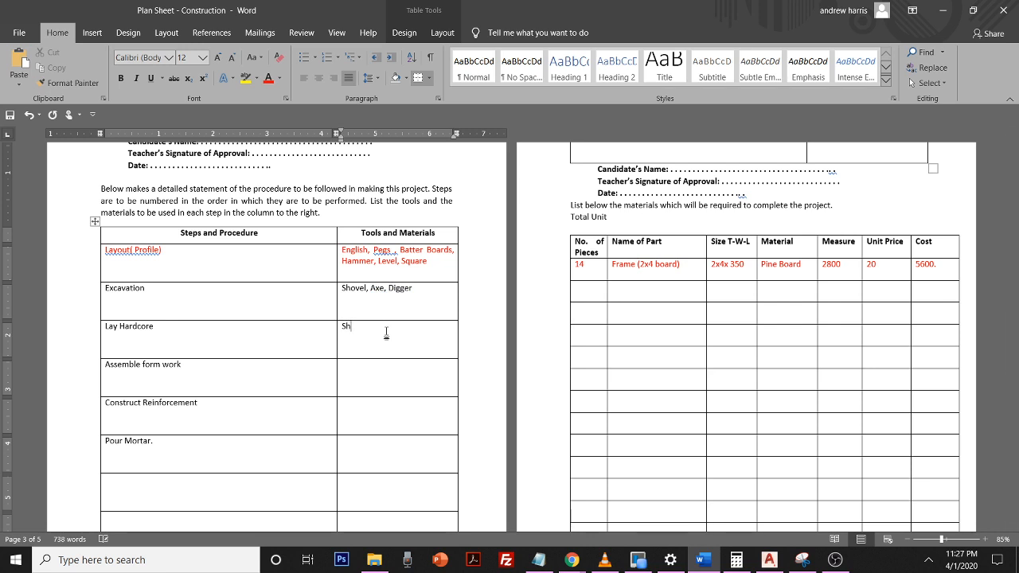
text(ovel, Wheel Baarow)
key(BackSpace)
text(r)
key(Right)
key(Left)
- List "Hammer, drive, ply board, circular saw etc" for Assemble form work and "Steel cutter, binding wire, tape measure" for Construct Reinforcement
click(376, 374)
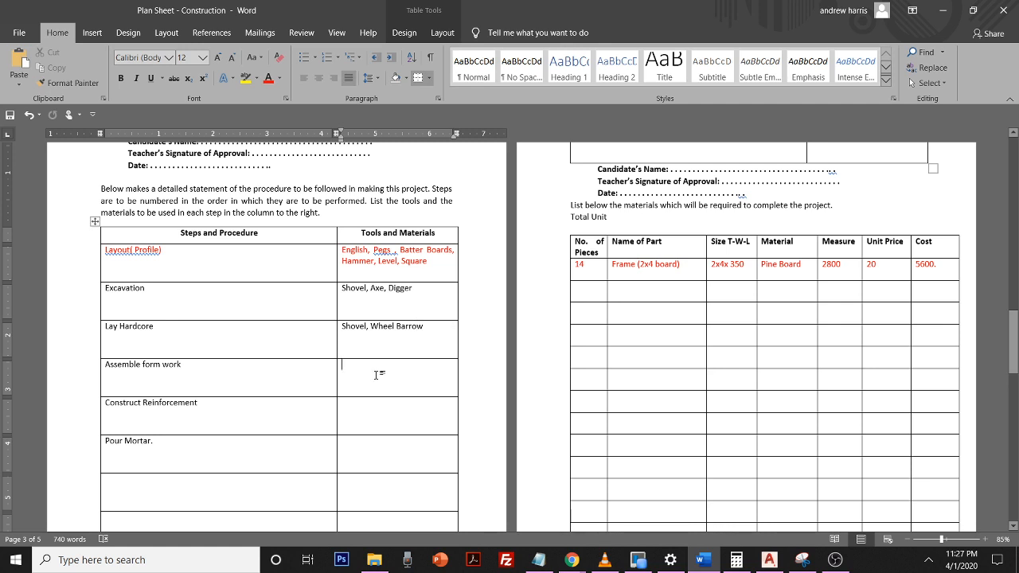
text(Hamm)
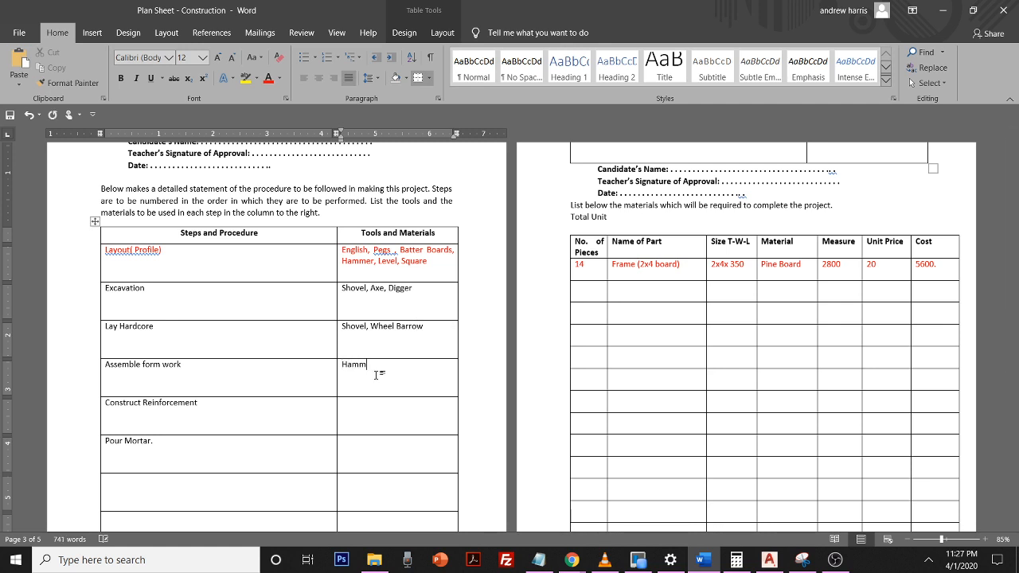
text(er, drive, ply board, circular saw etc)
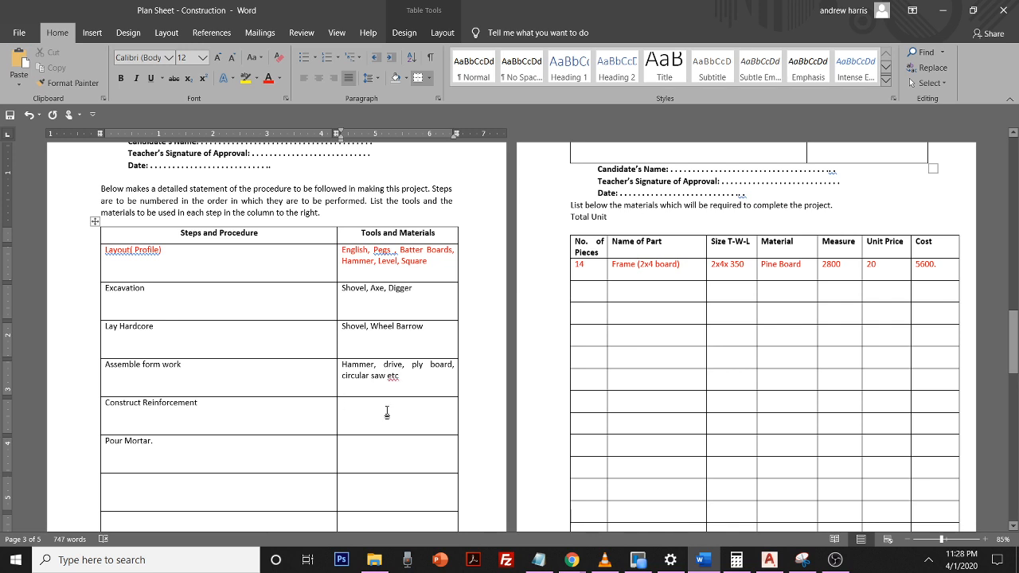
click(387, 411)
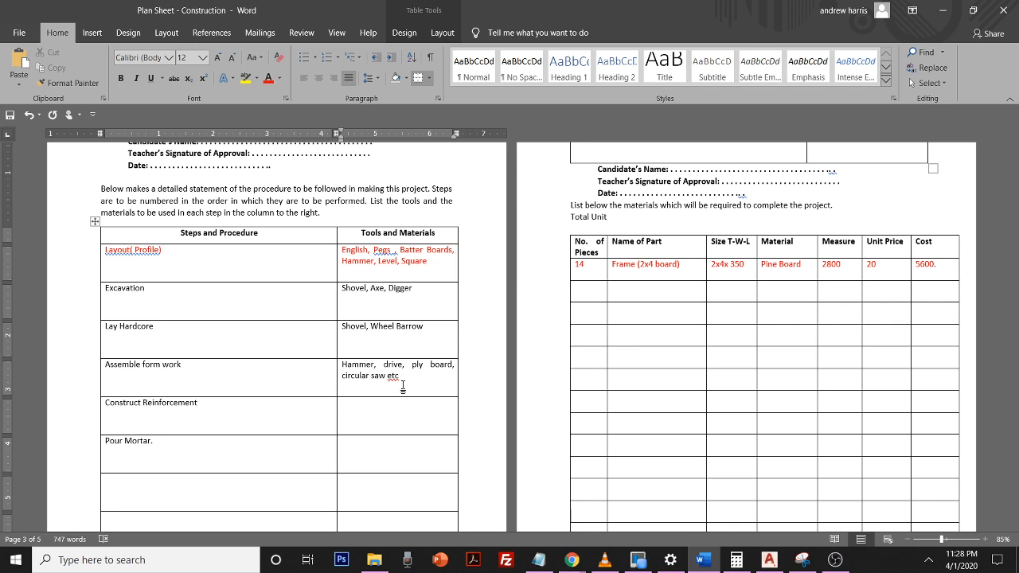
text(Steel cutter, binding wire, tape measure)
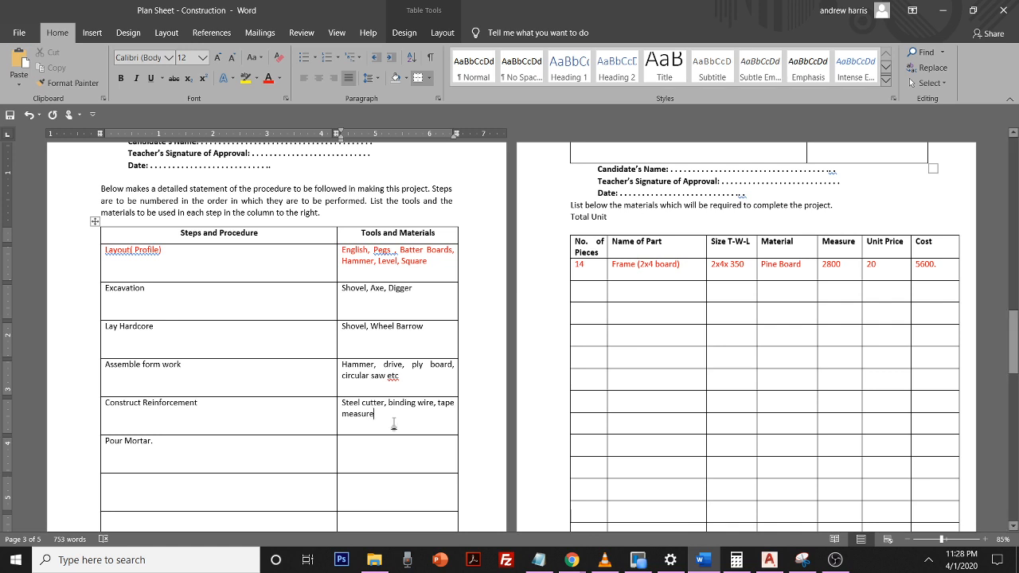
- Remove the full stop from "Pour Mortar" and move the entry down to the seventh row of Steps and Procedure
click(383, 451)
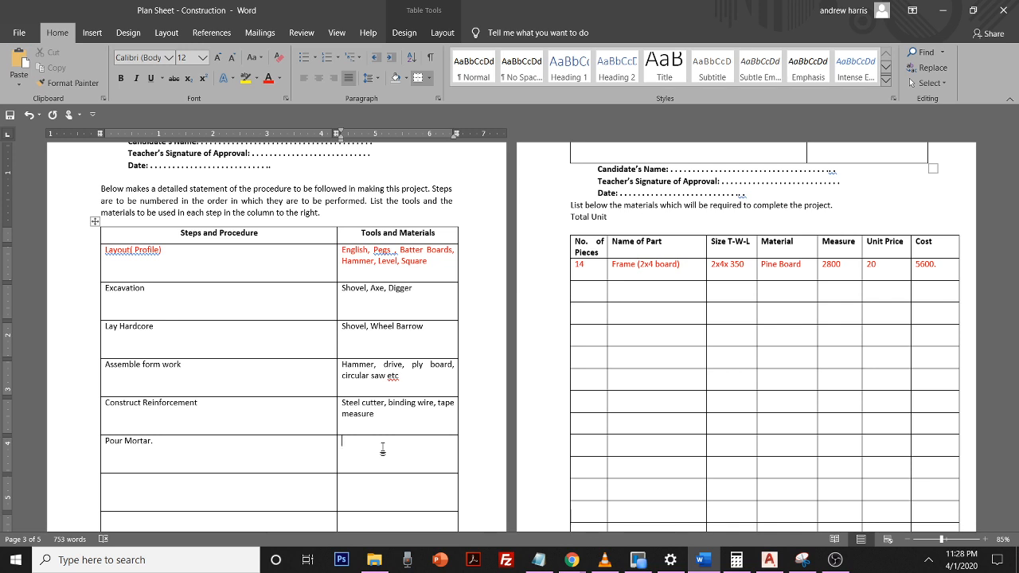
click(162, 444)
key(BackSpace)
key(BackSpace)
key(BackSpace)
key(BackSpace)
key(BackSpace)
text(rtar)
key(shift+Left)
key(shift+Left)
key(shift+Left)
key(shift+Left)
key(shift+Left)
key(shift+Left)
key(shift+Left)
key(shift+Left)
key(shift+Left)
key(shift+Left)
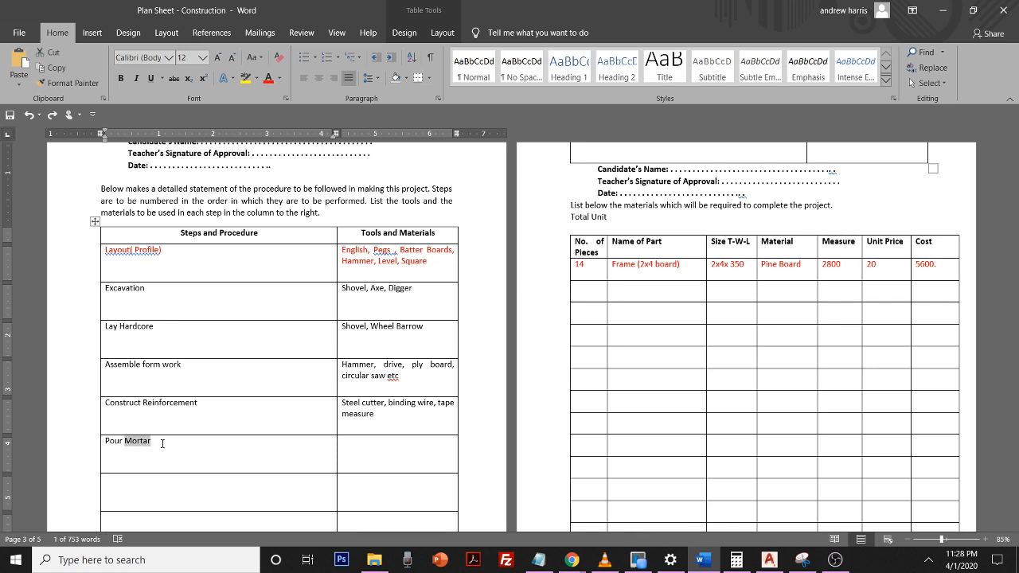
key(shift+Left)
key(ctrl+c)
key(Delete)
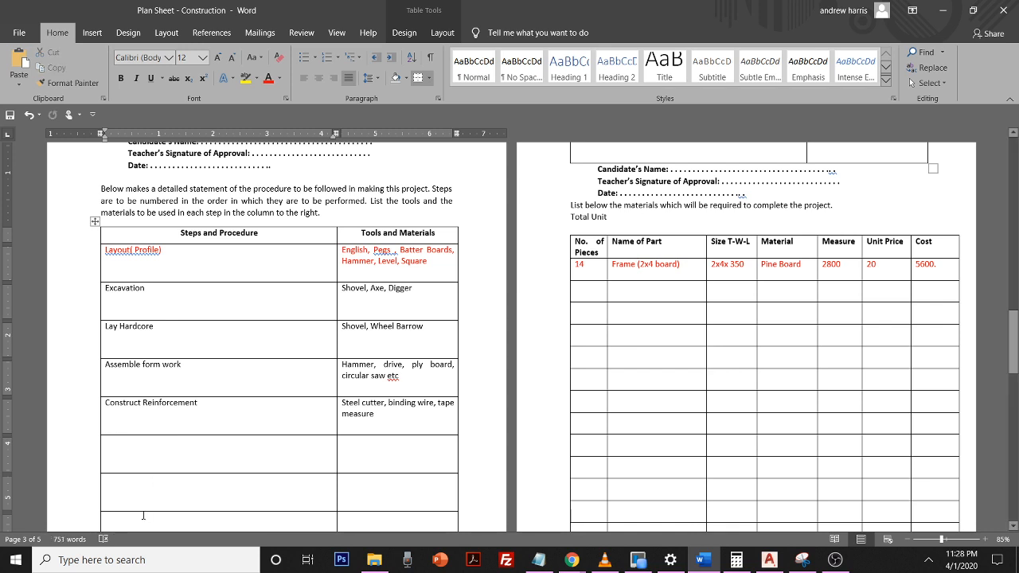
click(145, 504)
key(ctrl+v)
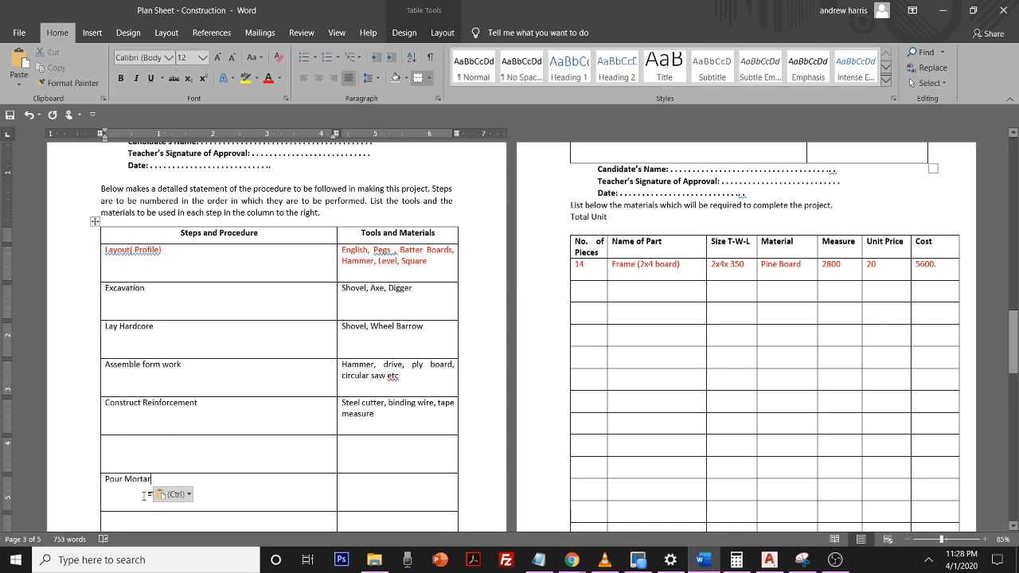
- Enter "Mix Mortar" in the empty sixth row under Steps and Procedure
click(146, 462)
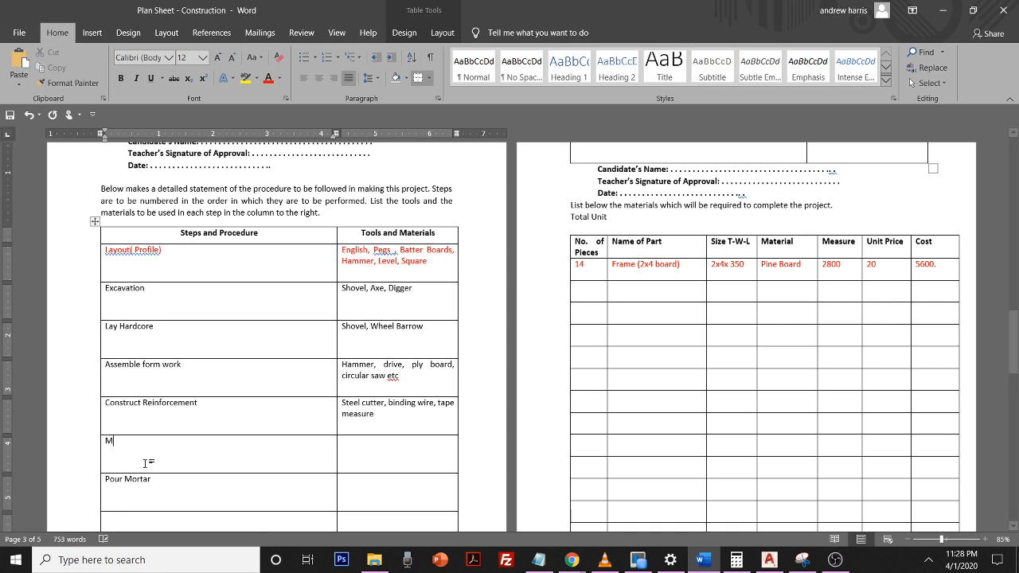
text(Mix)
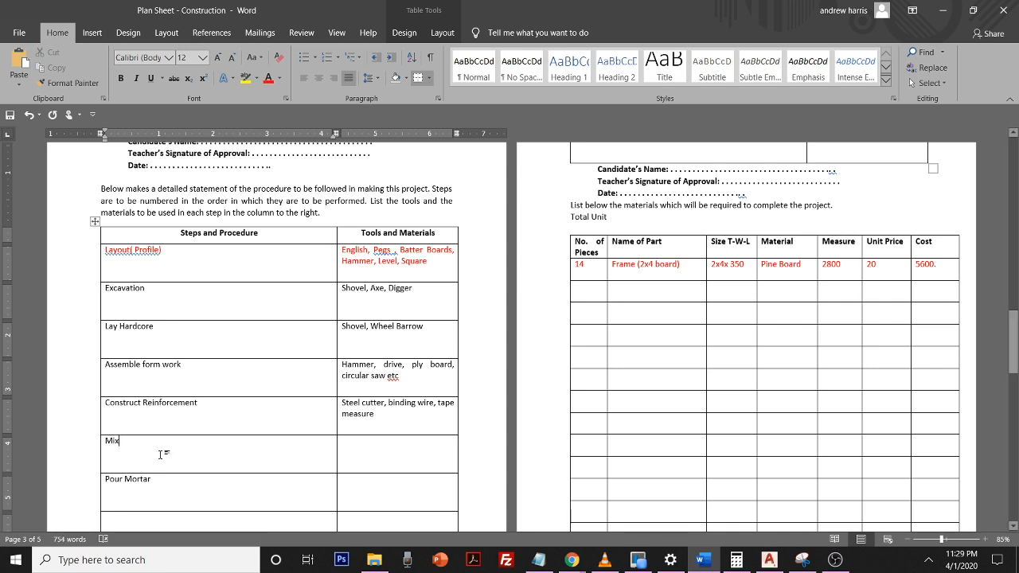
text( Mortar)
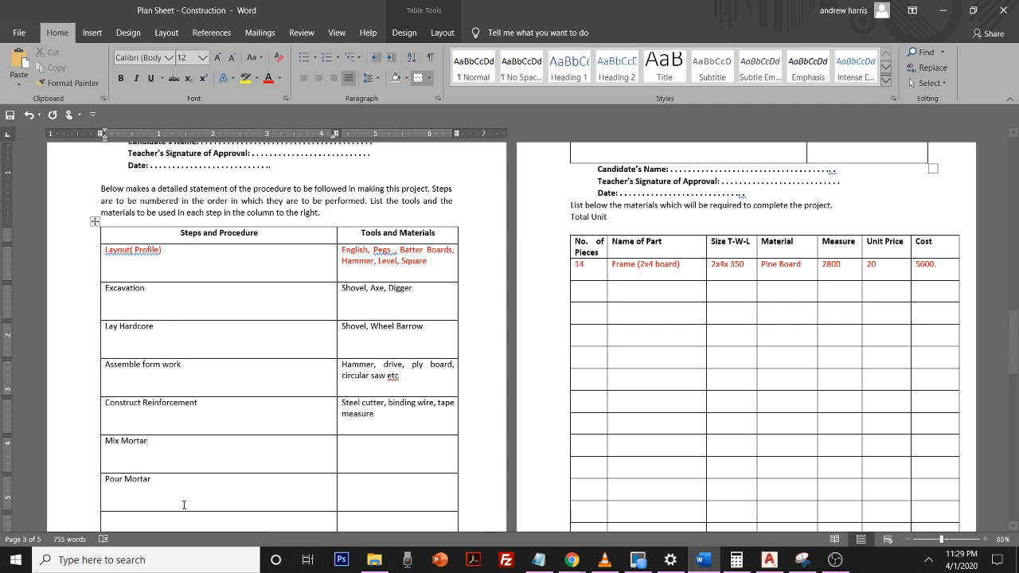
- List "Shovel, water , cement, gravel, sand" as the tools and materials for Mix Mortar and "Wheel barrow, buckets." for Pour Mortar
click(378, 464)
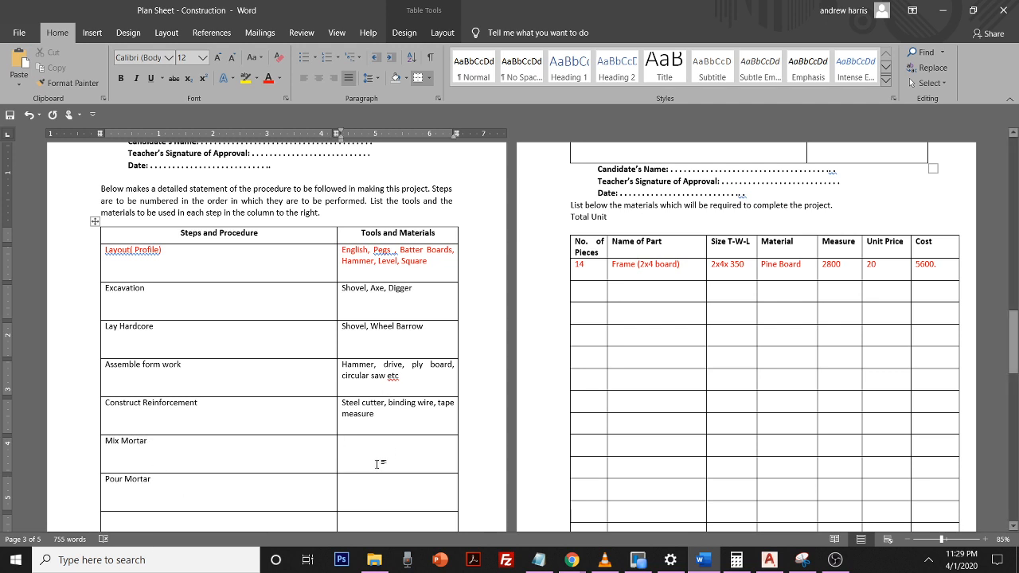
text(Sho)
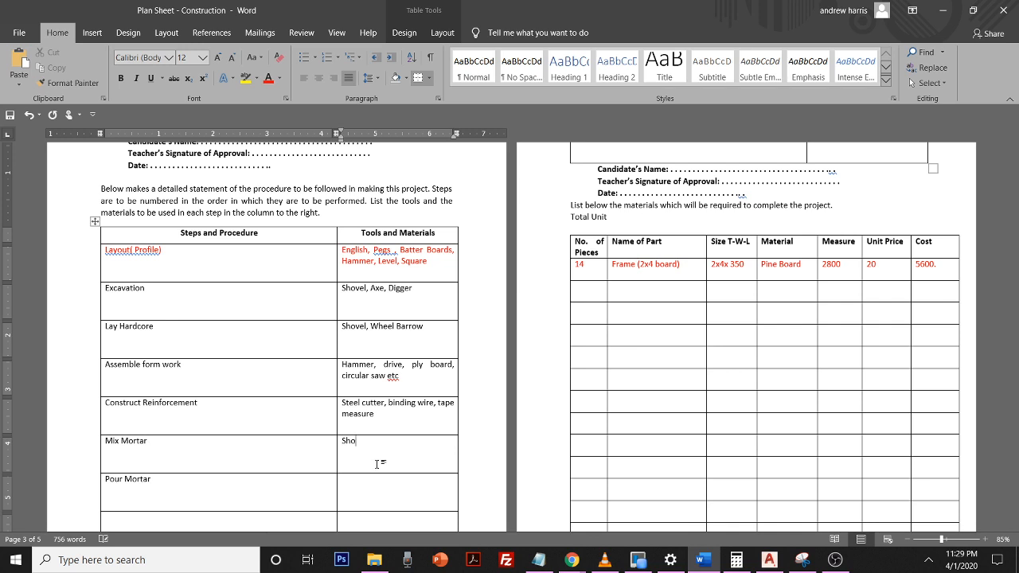
text(vel, water , cement, gravel, sand)
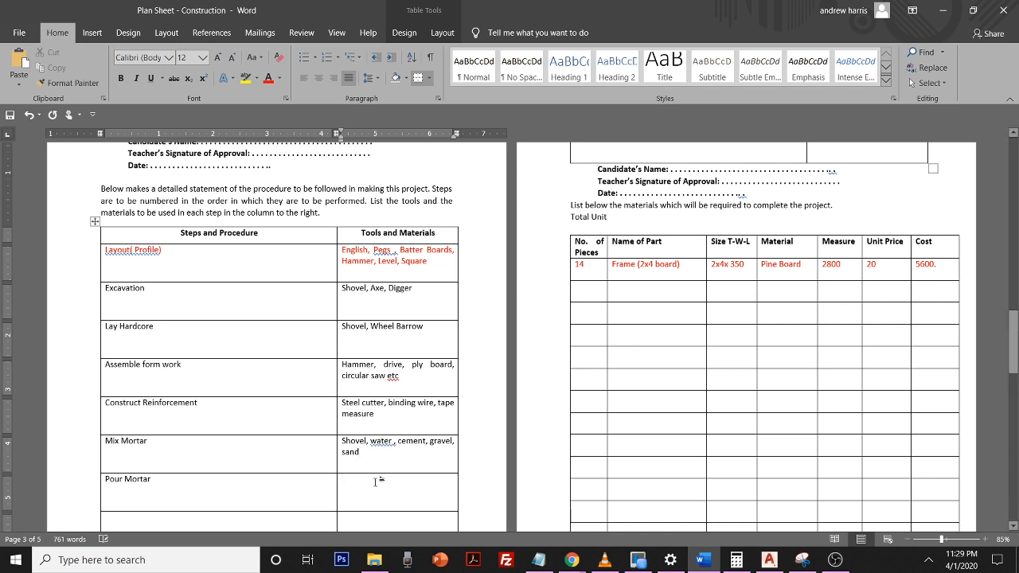
text(Wheel)
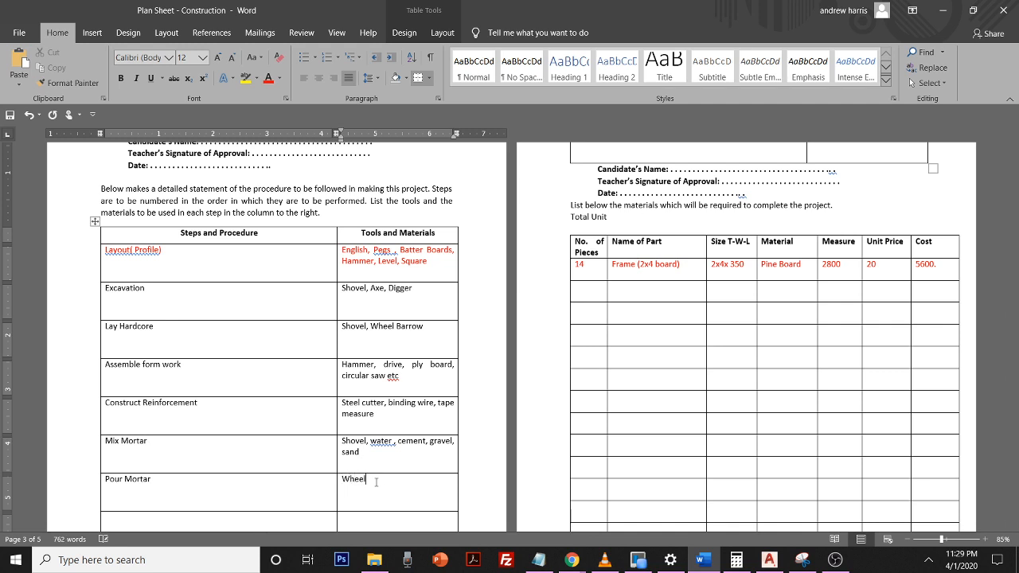
text( barrow, buckets)
text(.)
- Enter "Rod" as the eighth entry under Steps and Procedure and place the cursor in its Tools and Materials cell
scroll(377, 482, down, 2)
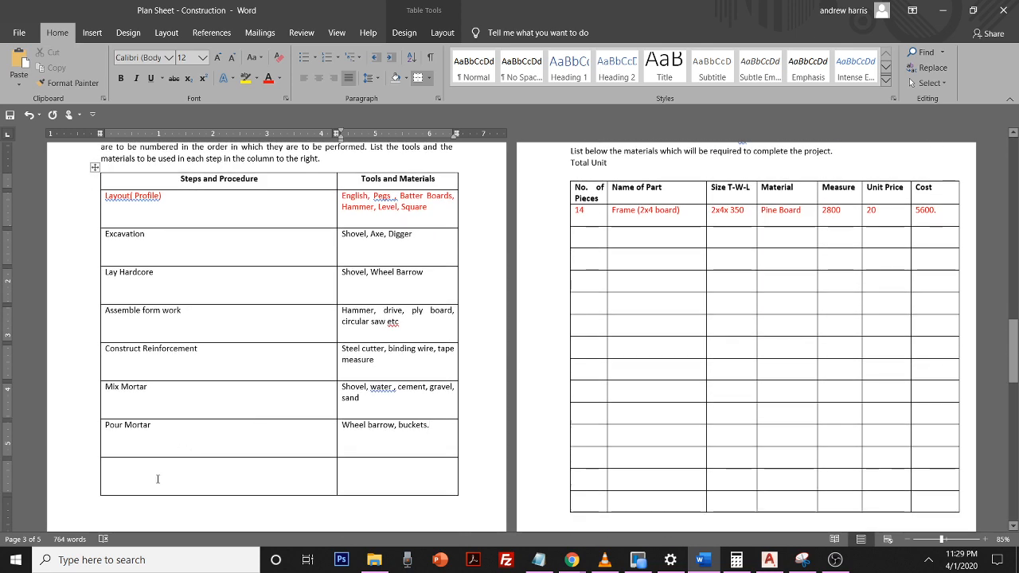
click(156, 480)
text(R)
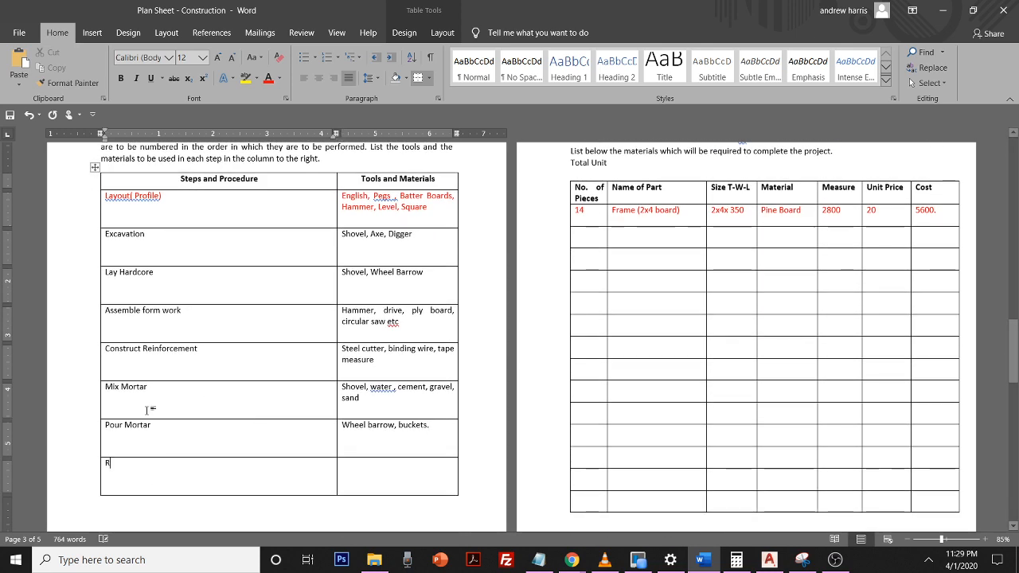
text(od)
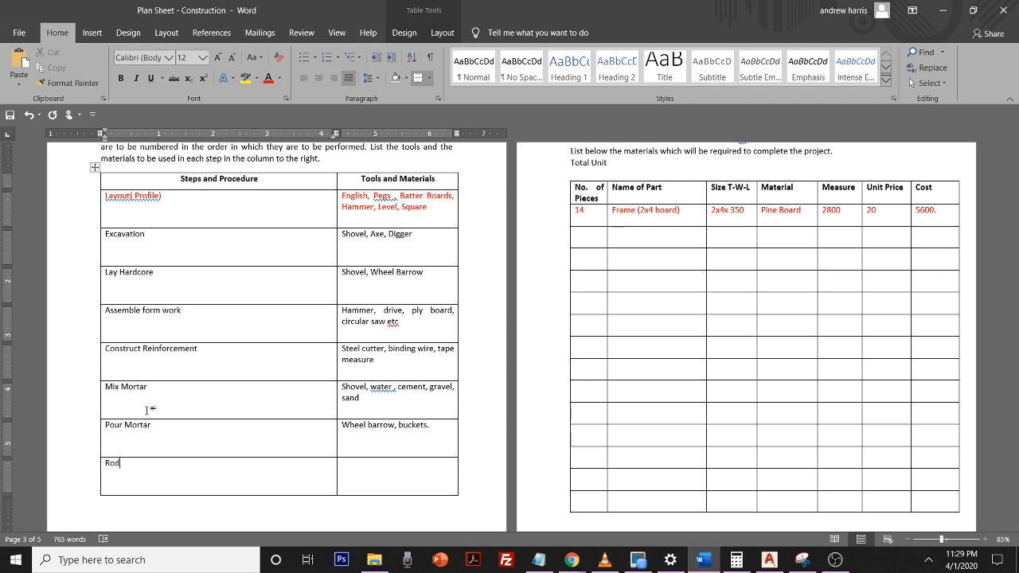
click(355, 468)
- Switch to the "DIY Laying a Concrete Slab" video in Chrome and play it from 3:57, where the slab's surface is flattened
mouse_move(574, 560)
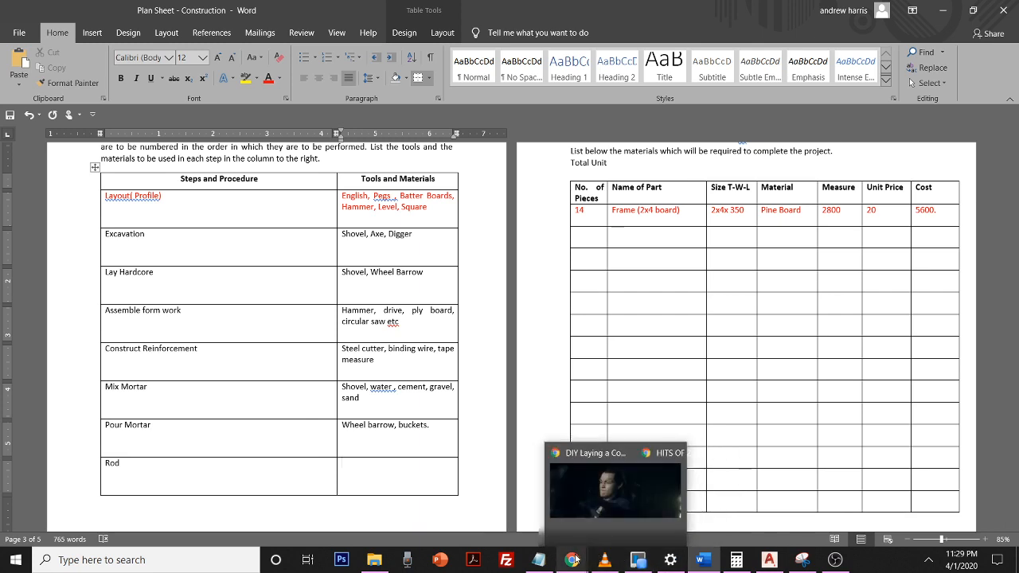
click(525, 505)
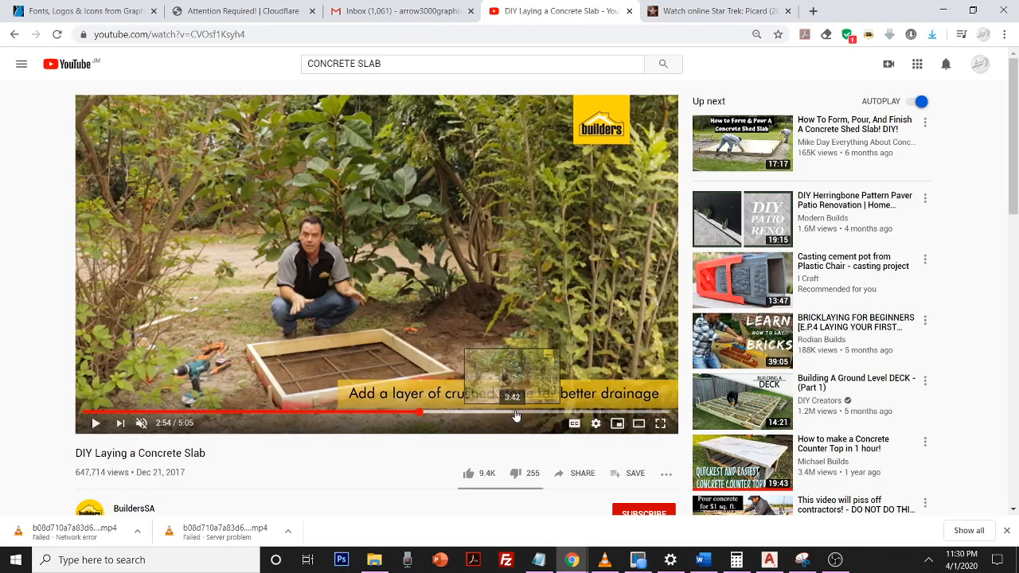
click(518, 414)
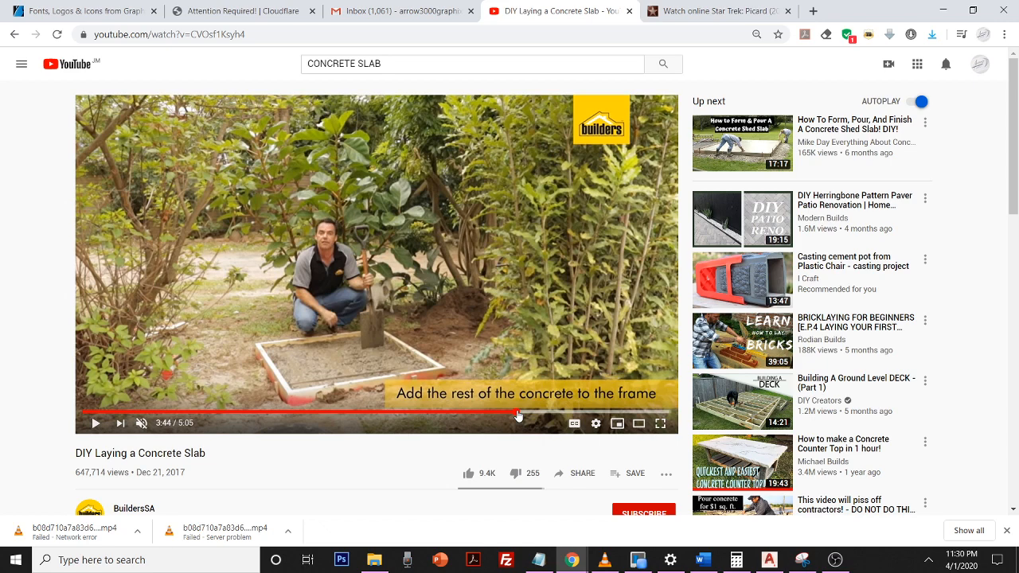
click(587, 413)
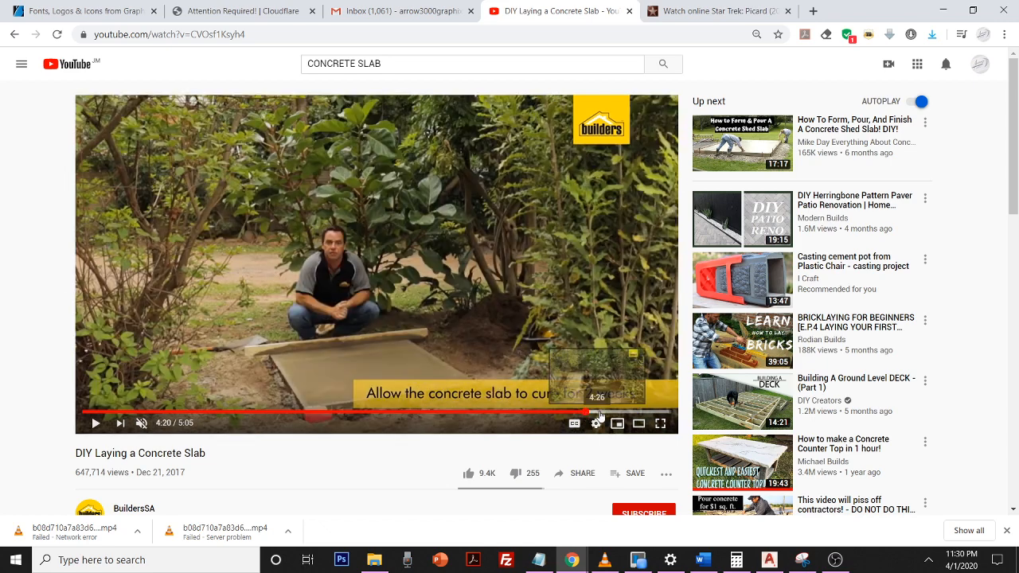
click(540, 413)
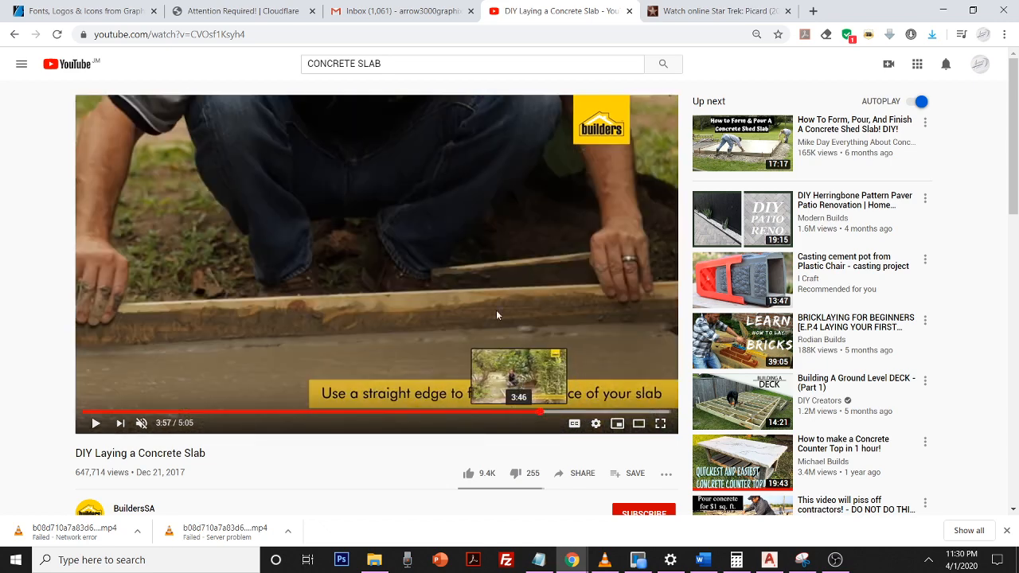
click(483, 267)
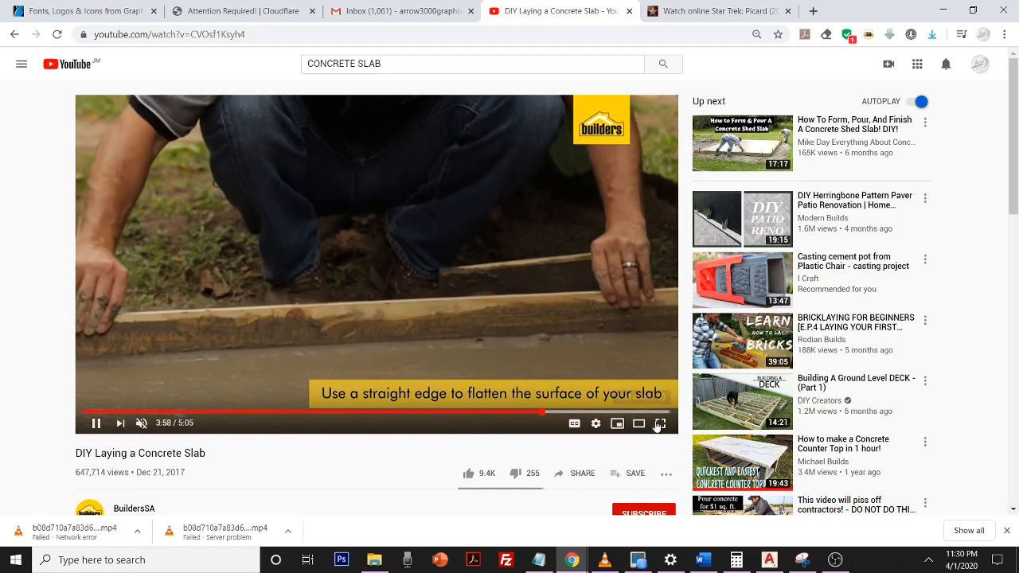
- Watch the slab video in full screen, replaying the section from 3:43 on filling the frame and flattening the surface
click(659, 424)
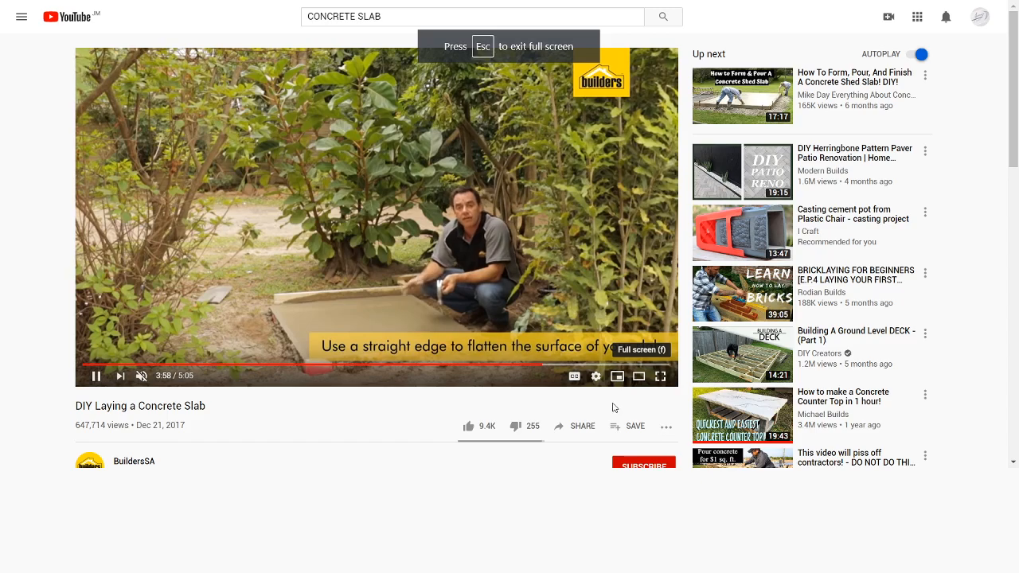
key(f)
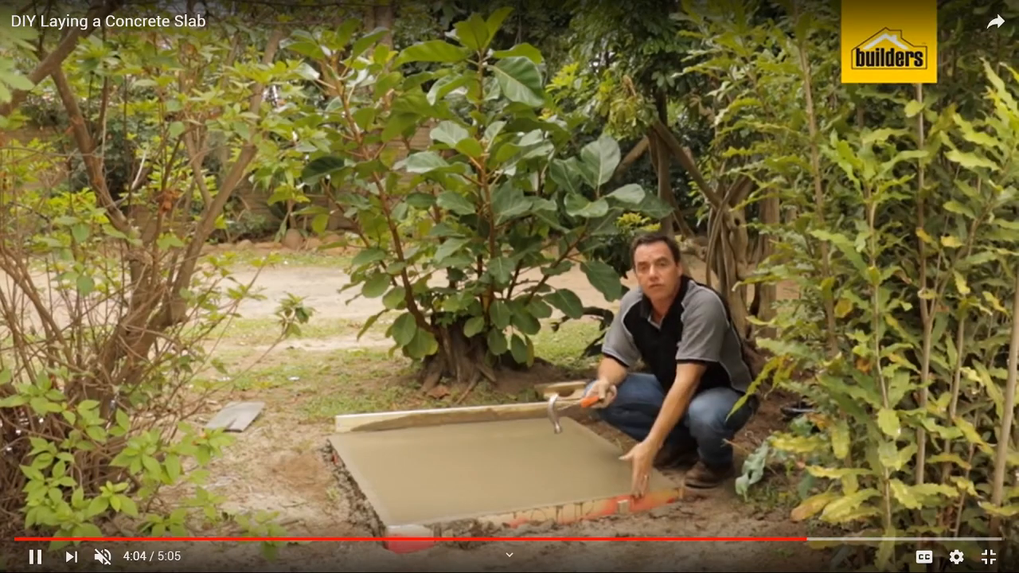
click(770, 540)
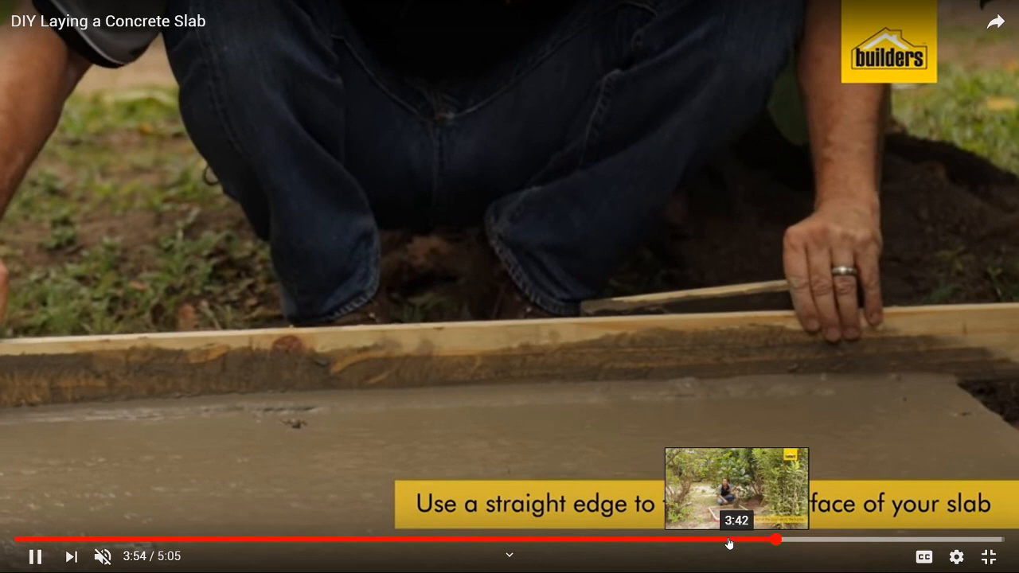
click(739, 541)
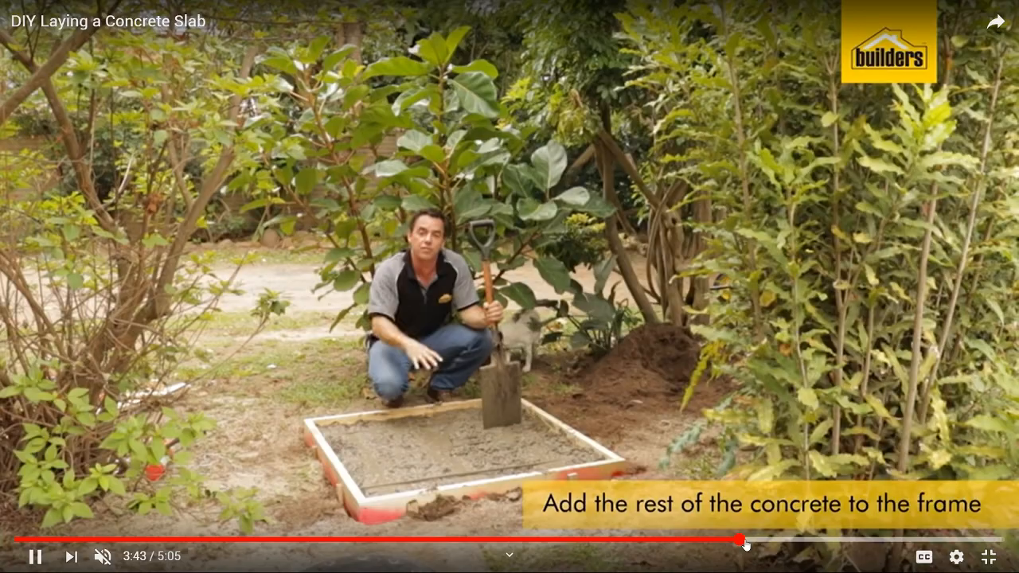
drag(741, 542, 783, 541)
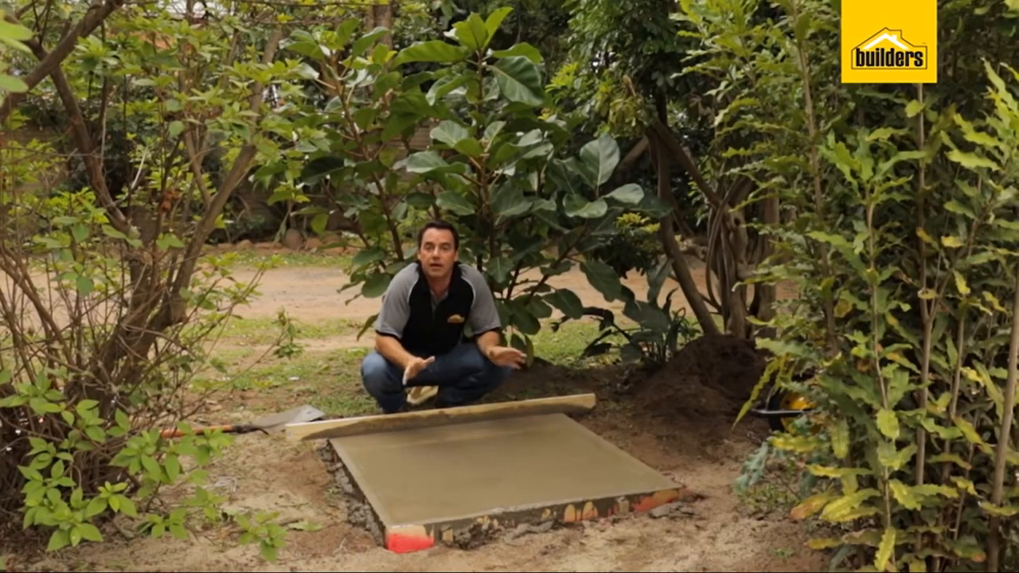
key(Escape)
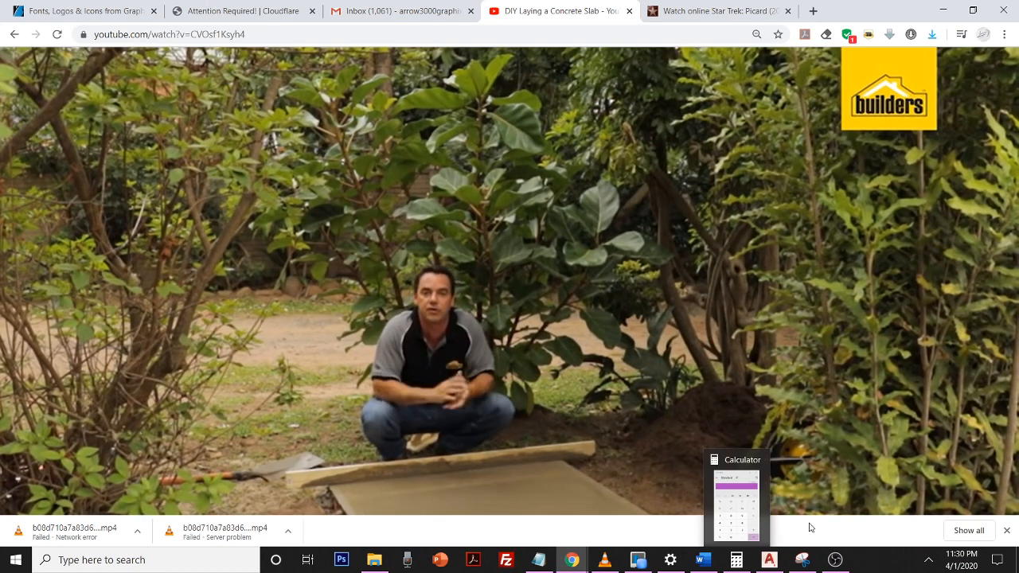
- Switch back to the Plan Sheet - Construction document in Word and enter "Story pole" as the tools and materials for Rod
click(769, 559)
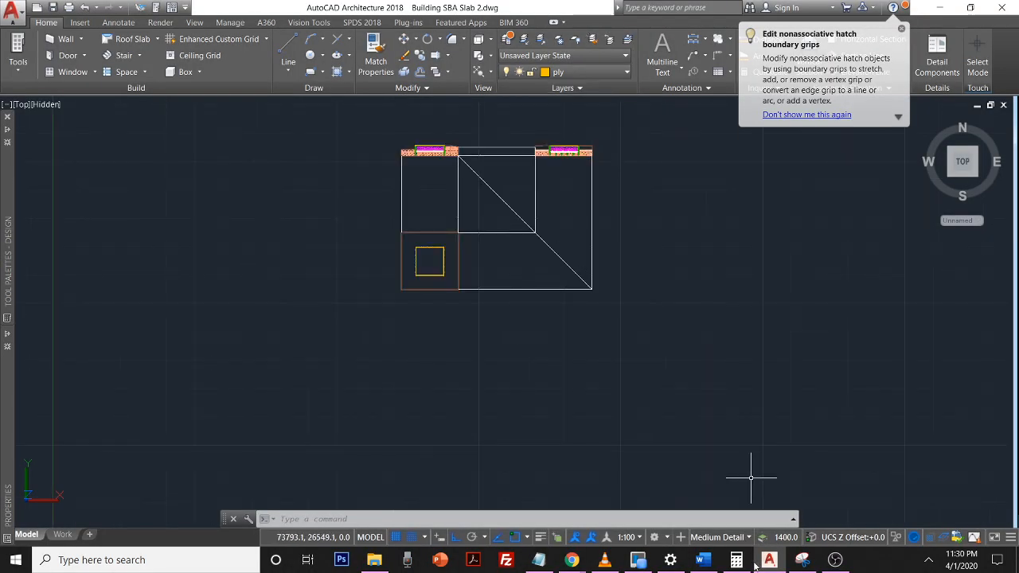
click(702, 560)
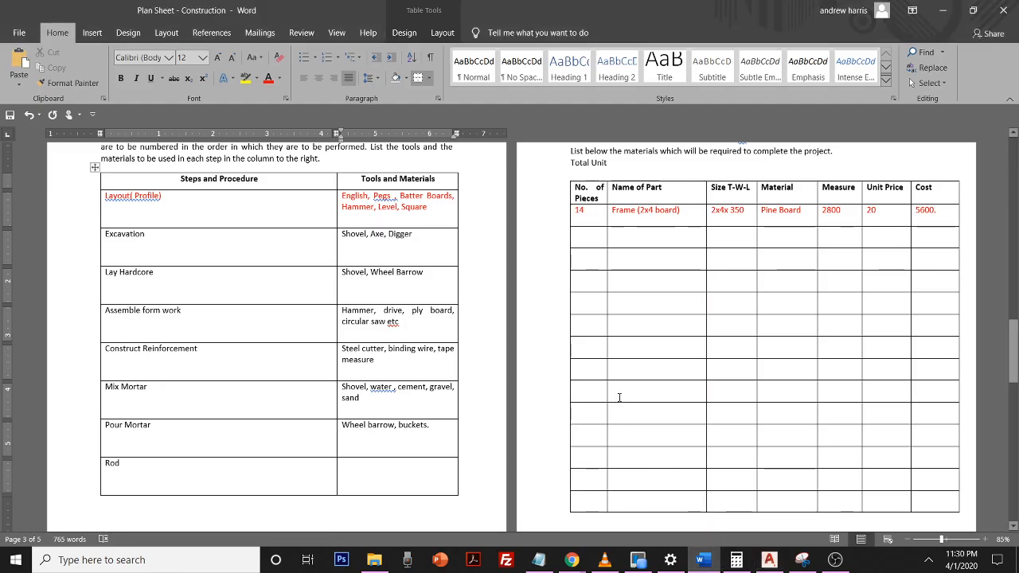
click(394, 482)
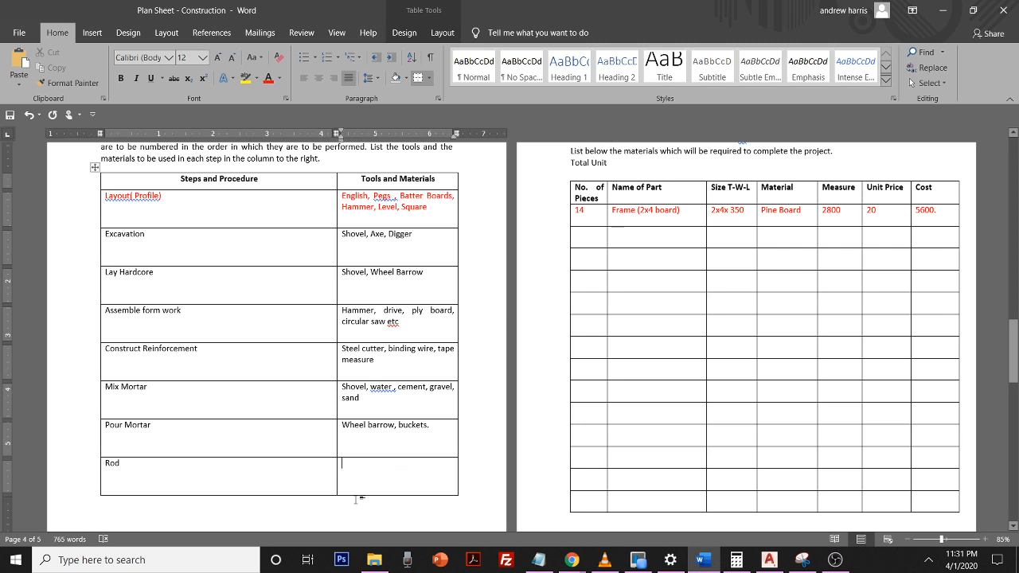
text(Story )
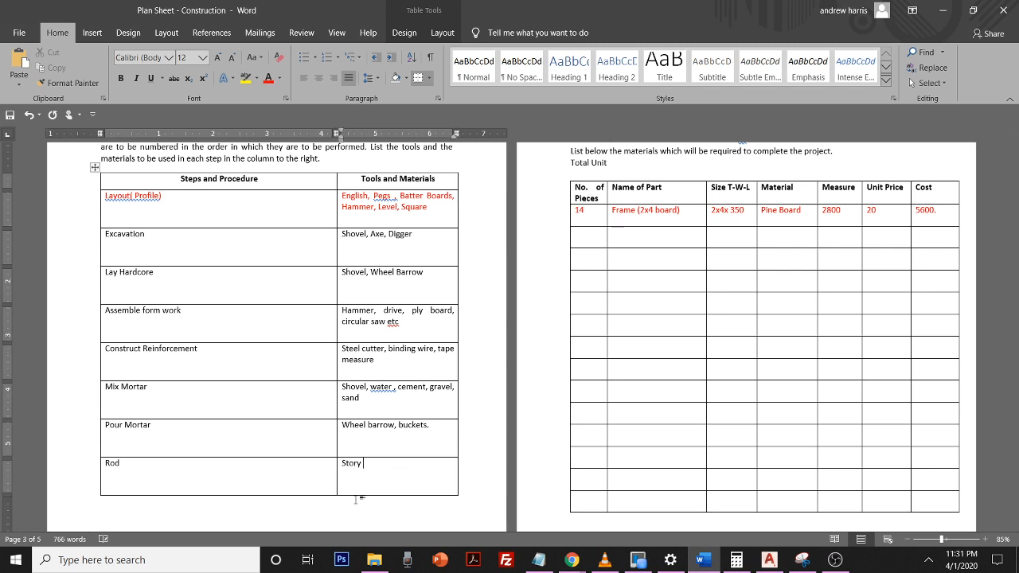
text(pole)
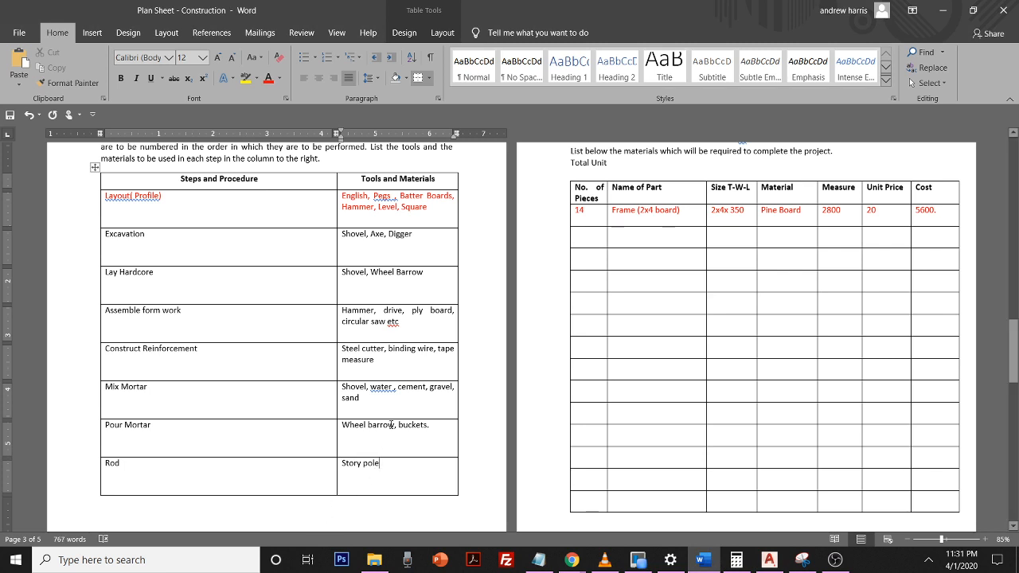
- Clear the number of pieces in the first row of the materials table and set its part name to "Cement"
click(595, 217)
key(BackSpace)
key(BackSpace)
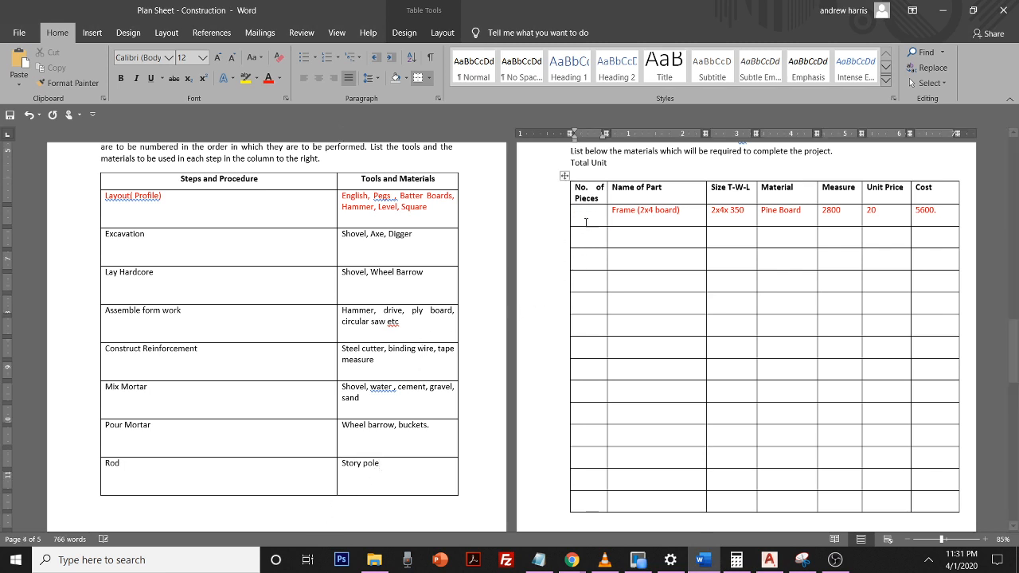
drag(690, 209, 612, 211)
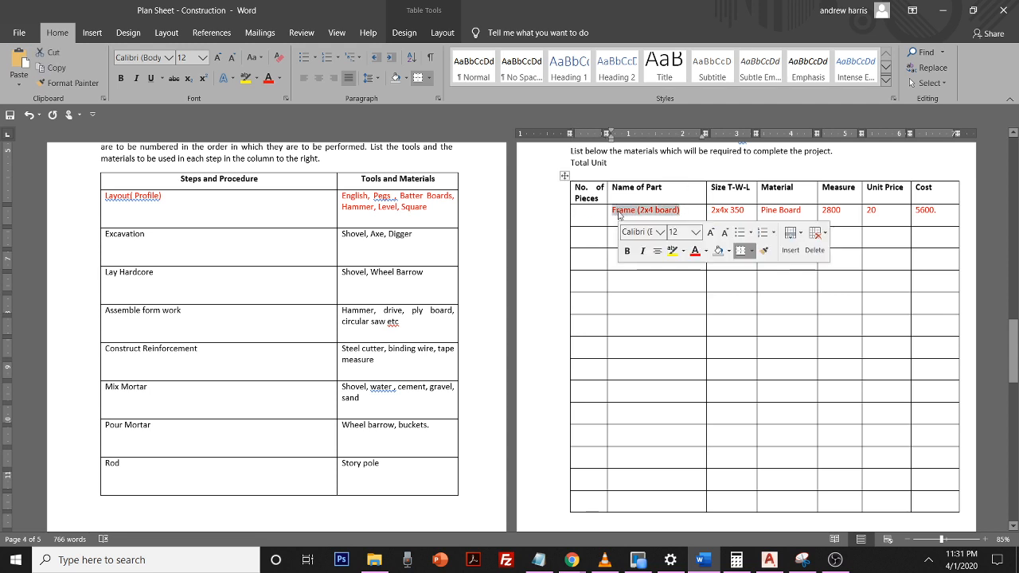
key(BackSpace)
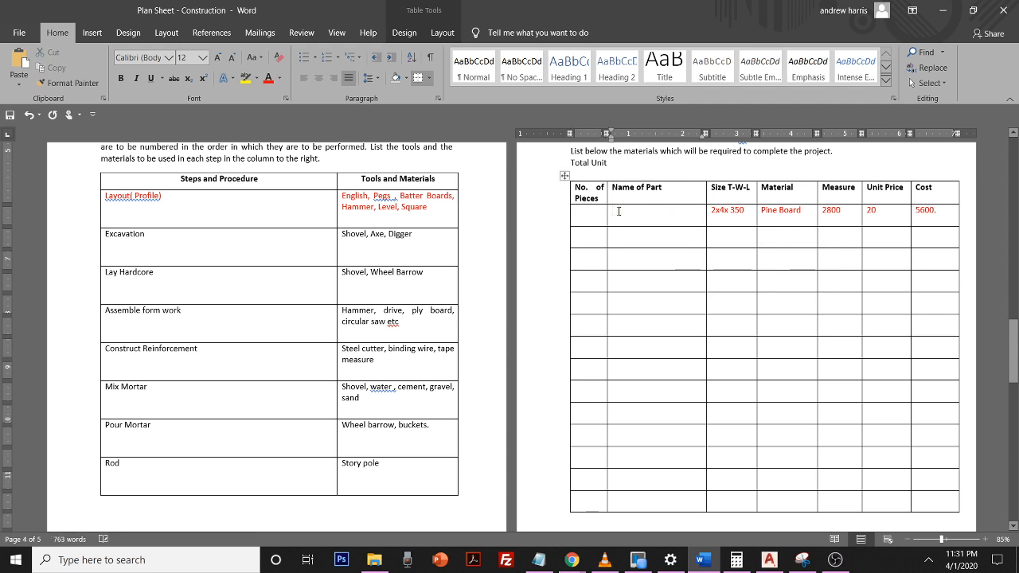
click(574, 213)
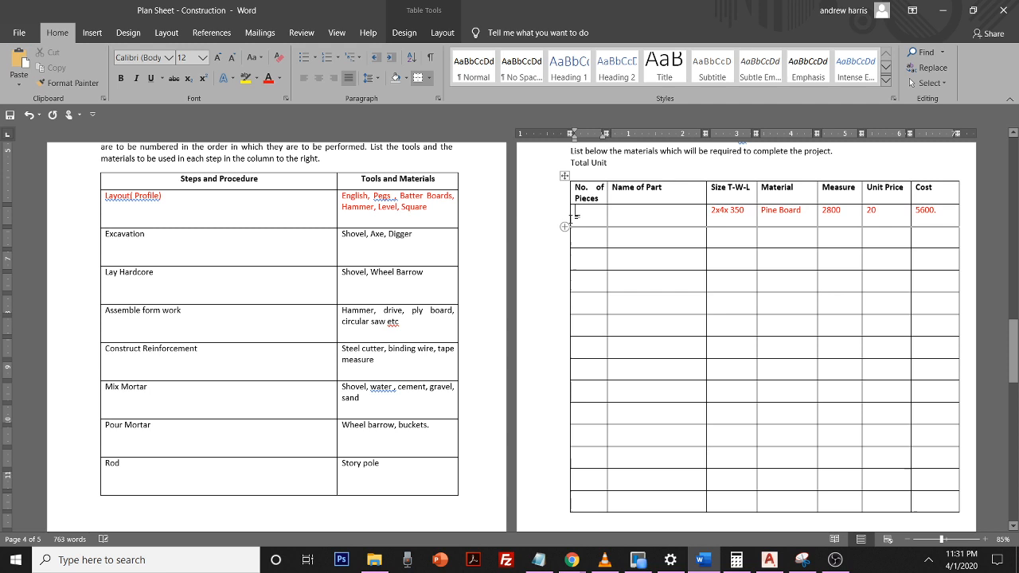
click(620, 215)
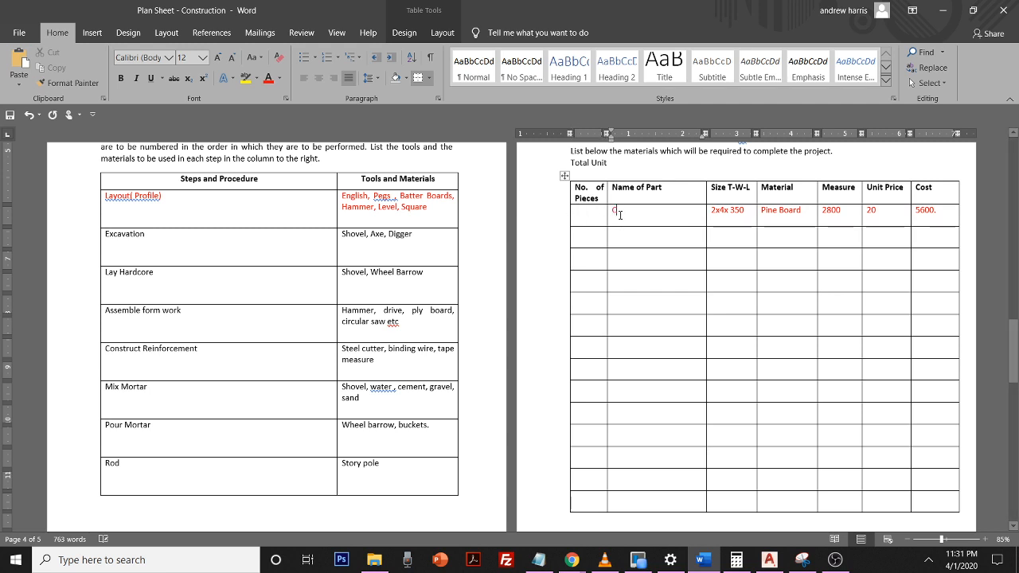
text(Cement)
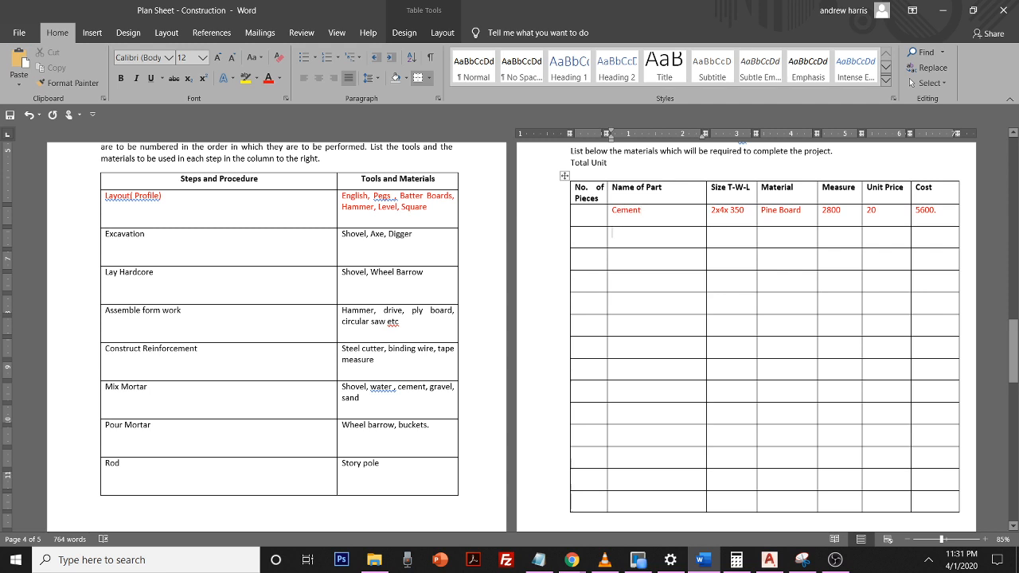
- Enter "Gravel" and "Sand" as the second and third part names in the materials table
click(613, 233)
text(Gravel)
click(630, 256)
text(Sand)
- Enter "Rigid Steel" and "Binding wire" as the fourth and fifth part names, correcting the spelling of "Rigid"
click(636, 280)
text(S)
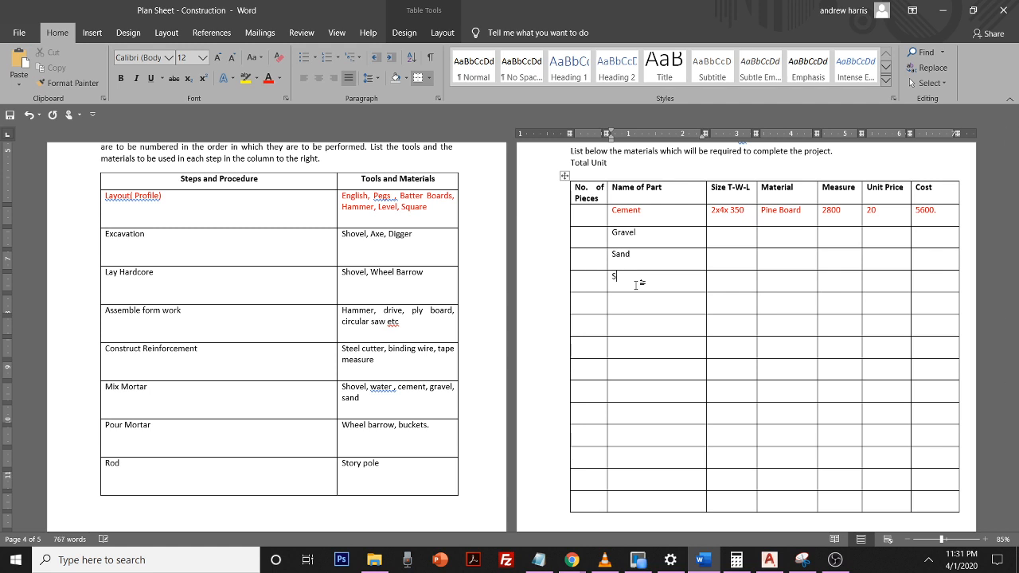
key(BackSpace)
text(Ridgid Steel)
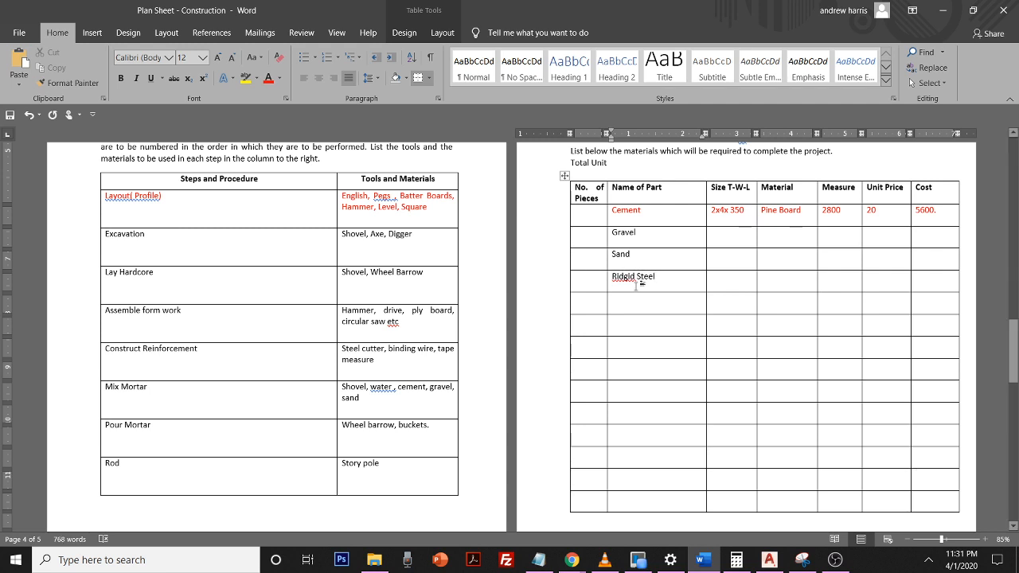
right_click(619, 281)
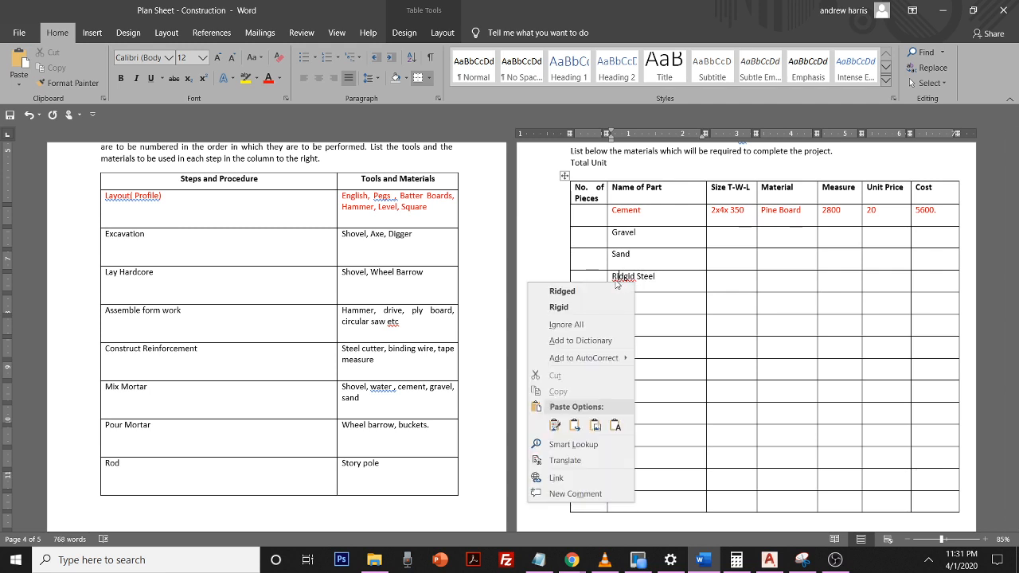
click(602, 306)
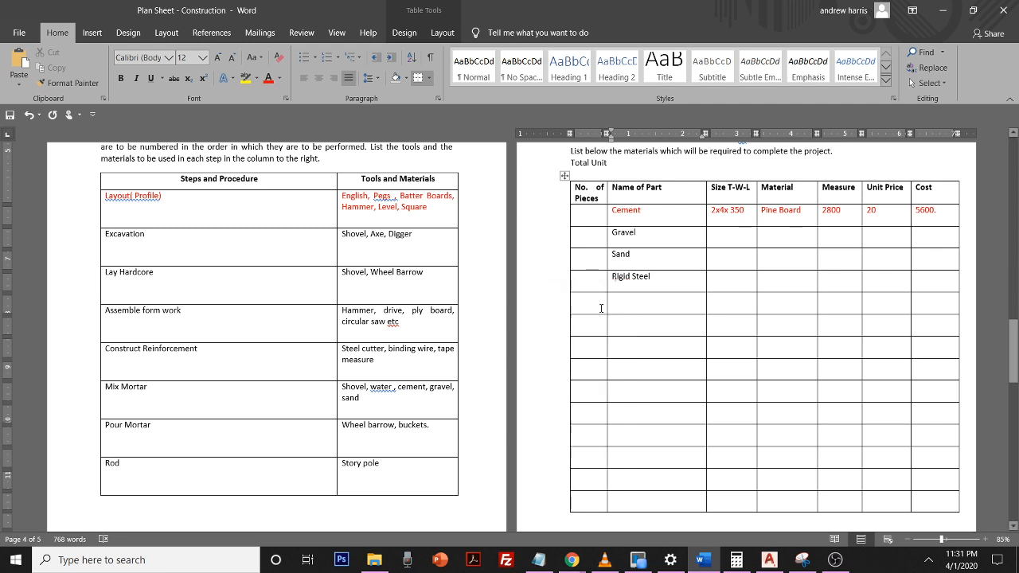
click(655, 312)
text(Bin)
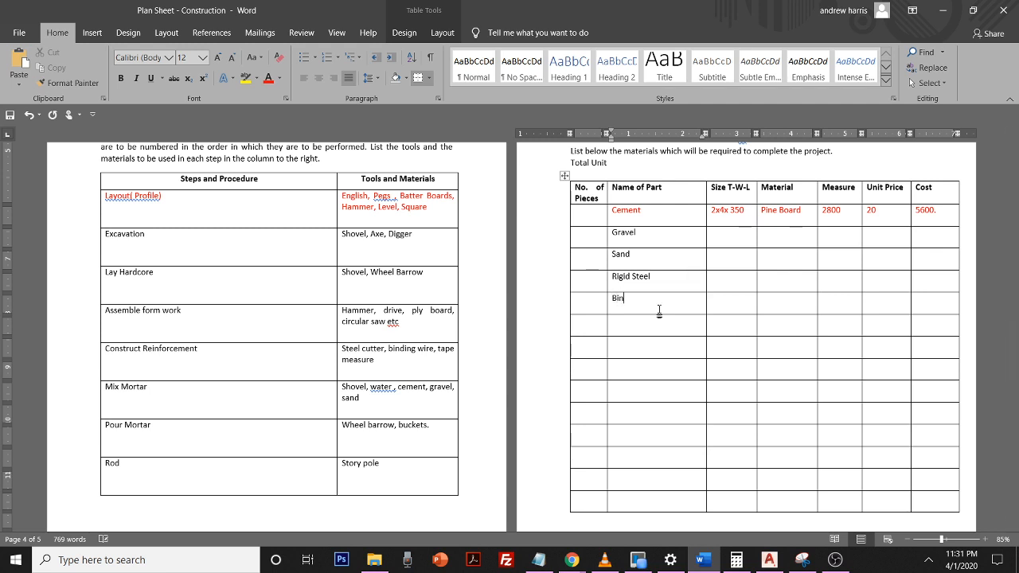
text(ding wire)
click(654, 327)
- Set the size of the Sand entry to "5 Yards"
click(727, 256)
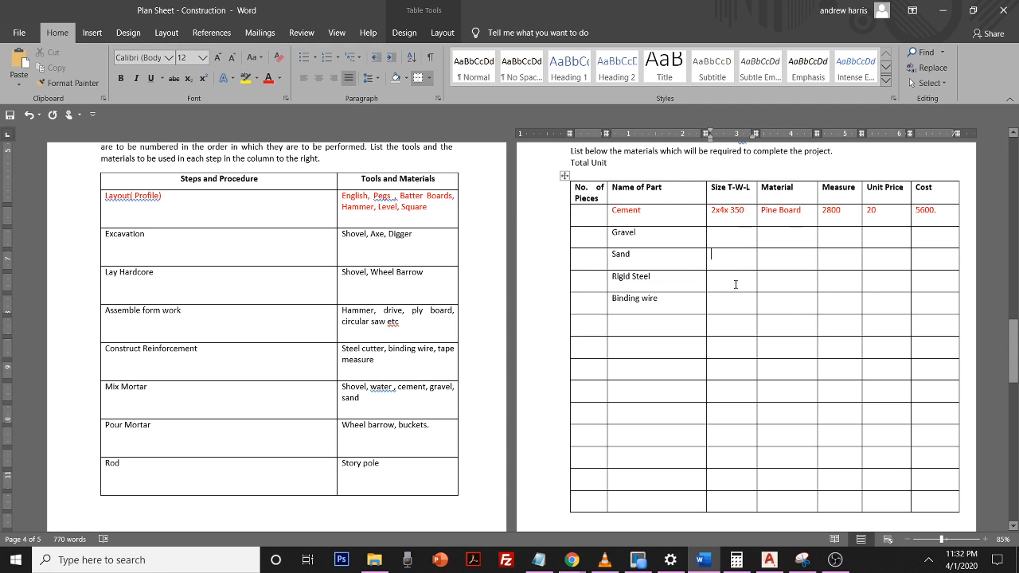
text(5 Y)
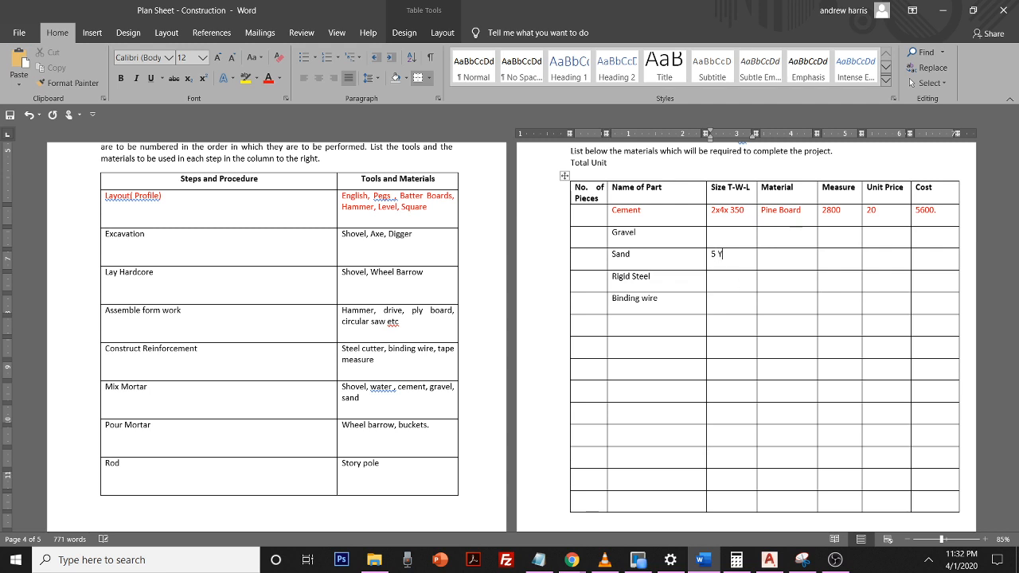
text(ARDS)
key(BackSpace)
key(BackSpace)
key(BackSpace)
key(BackSpace)
text(ards)
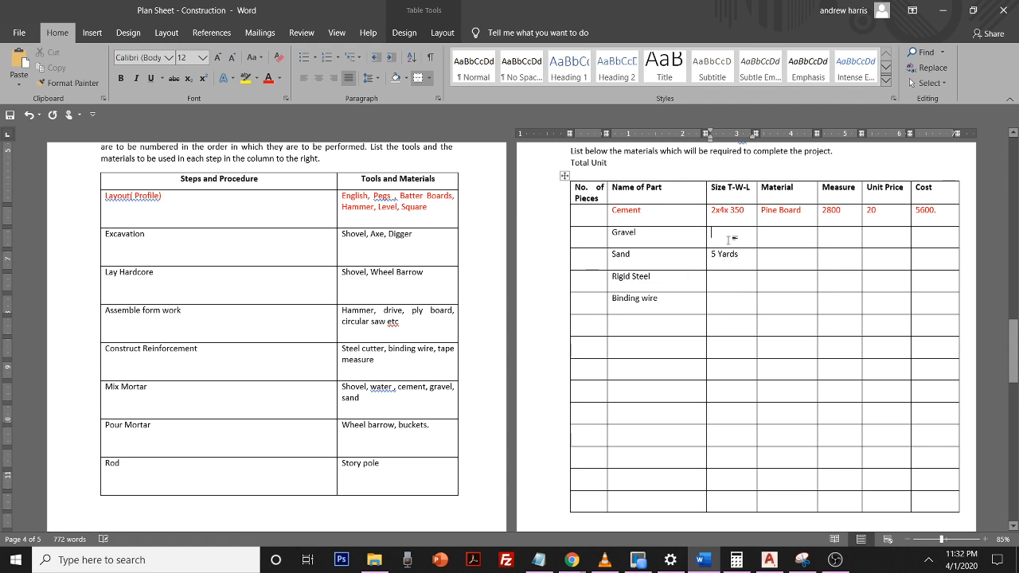
- Set the size of the Gravel entry to "5 Yards"
text(5)
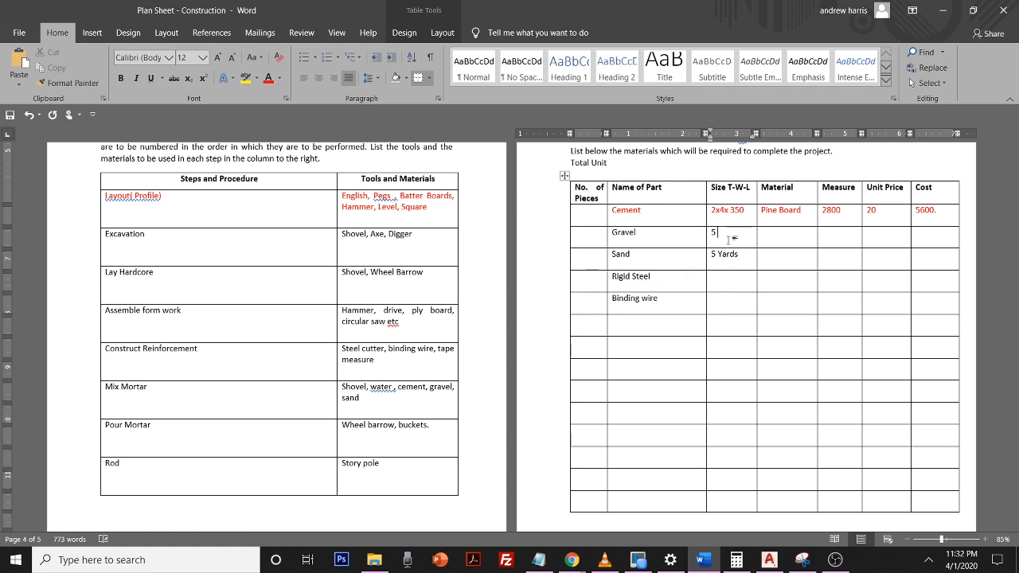
text( yA)
key(BackSpace)
key(BackSpace)
key(BackSpace)
key(BackSpace)
text(Yards)
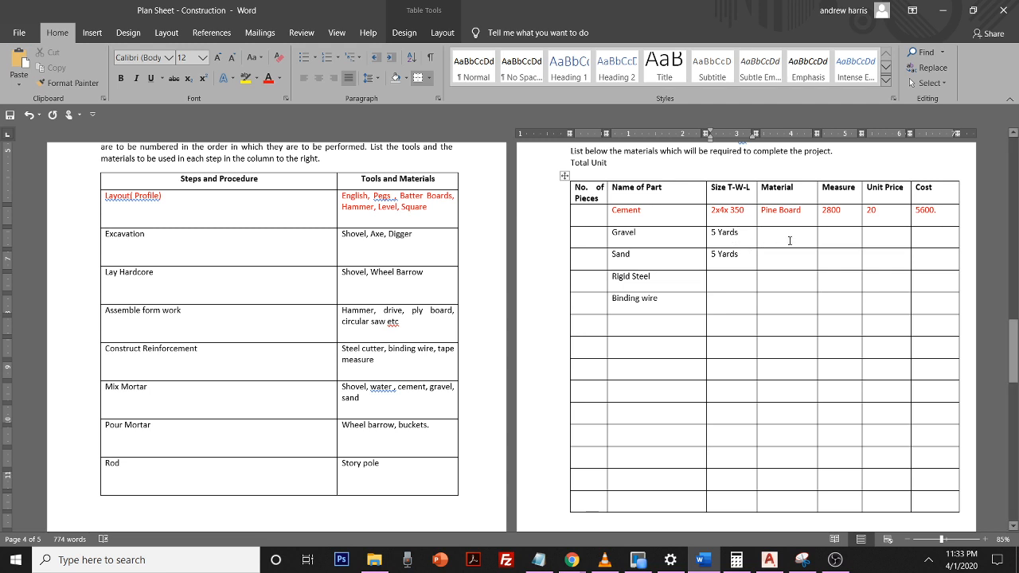
- Enter "Crushed Stone" as the material for Gravel and "Sand" as the material for Sand
click(790, 240)
text(Crus)
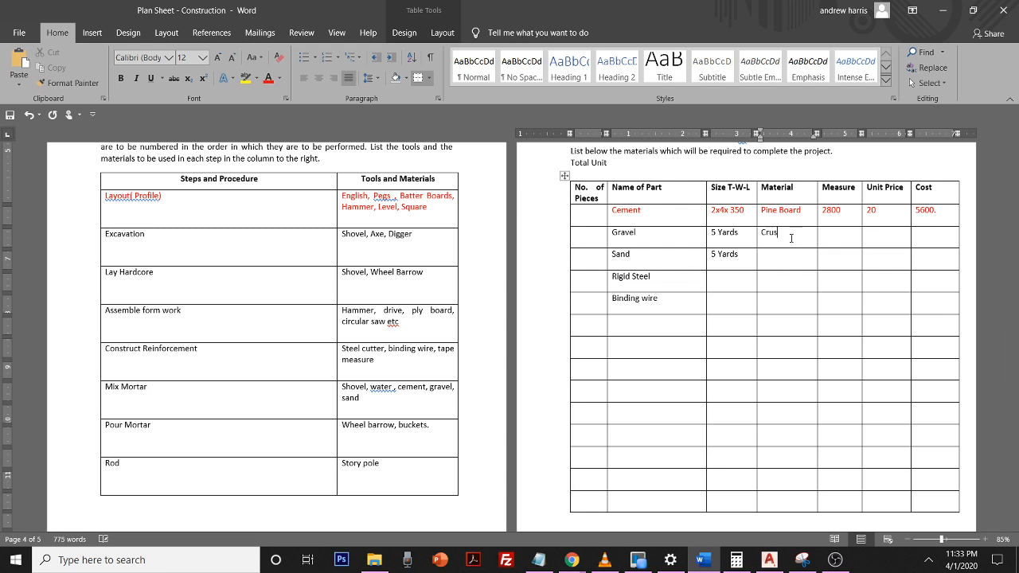
text(hed Stone)
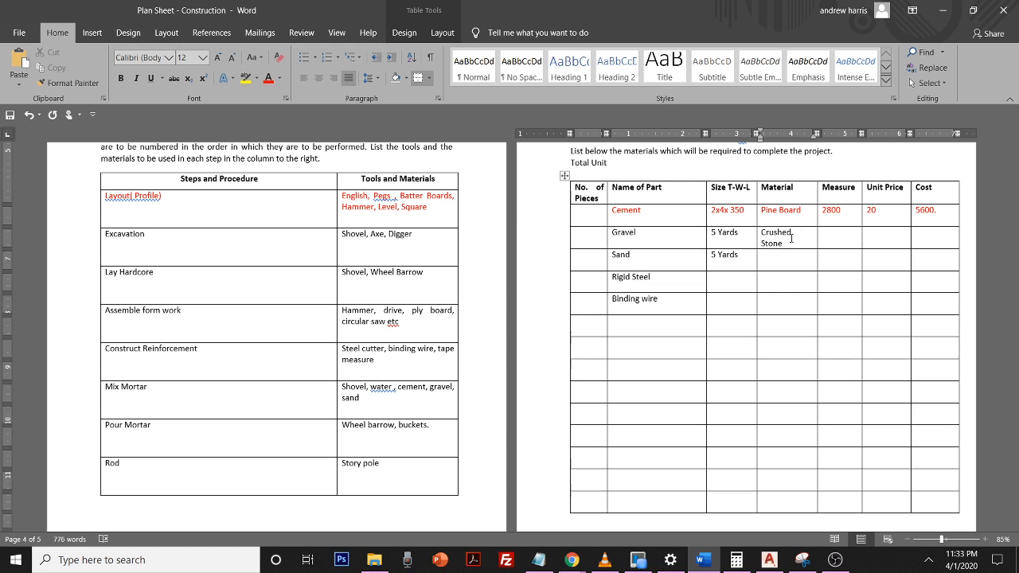
click(780, 267)
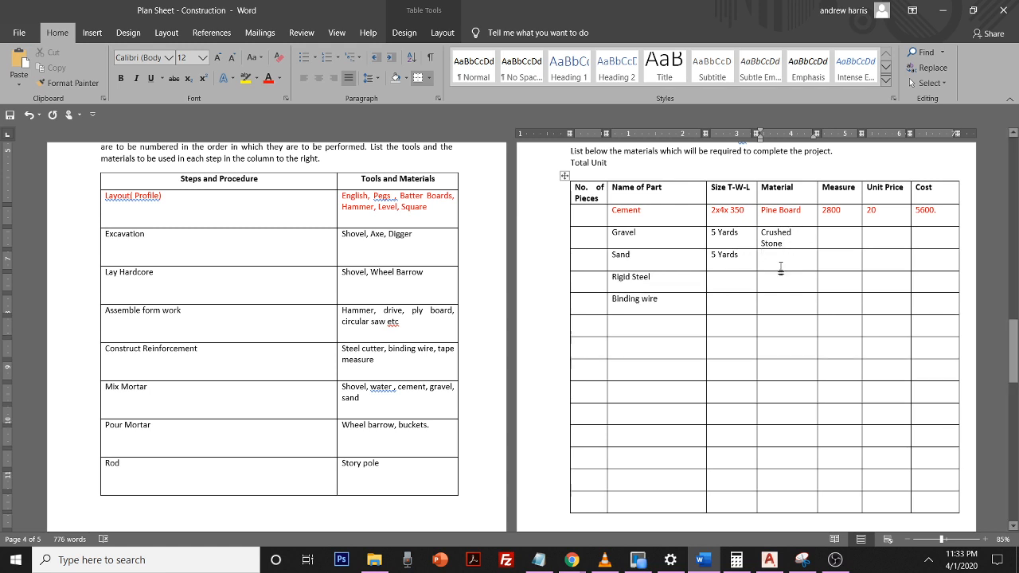
text(Sa)
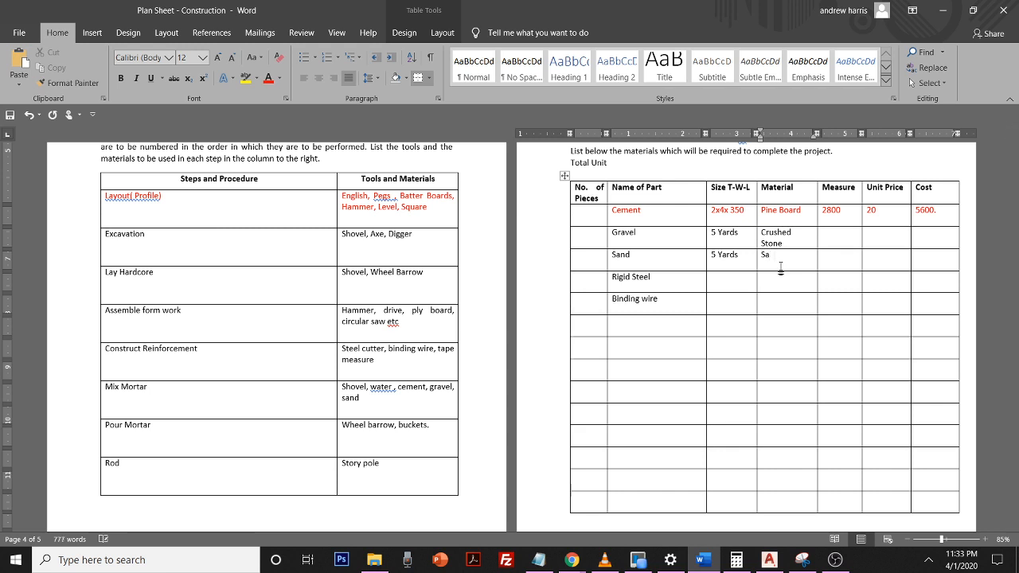
text(nd)
- Enter "Mild Steel" as the material for both Rigid Steel and Binding wire
click(770, 288)
text(Mikd)
key(BackSpace)
key(BackSpace)
text(ld Steel)
click(772, 300)
text(Mild Steel)
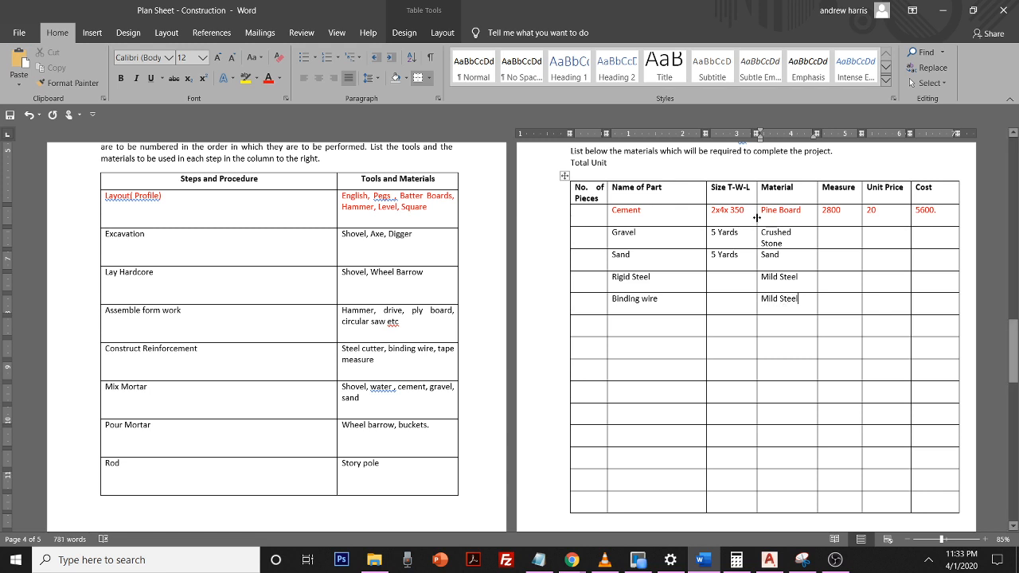
- Replace the sample material in the Cement row with "Cement"
click(810, 214)
key(BackSpace)
key(BackSpace)
key(BackSpace)
key(BackSpace)
key(BackSpace)
key(BackSpace)
key(BackSpace)
key(BackSpace)
key(BackSpace)
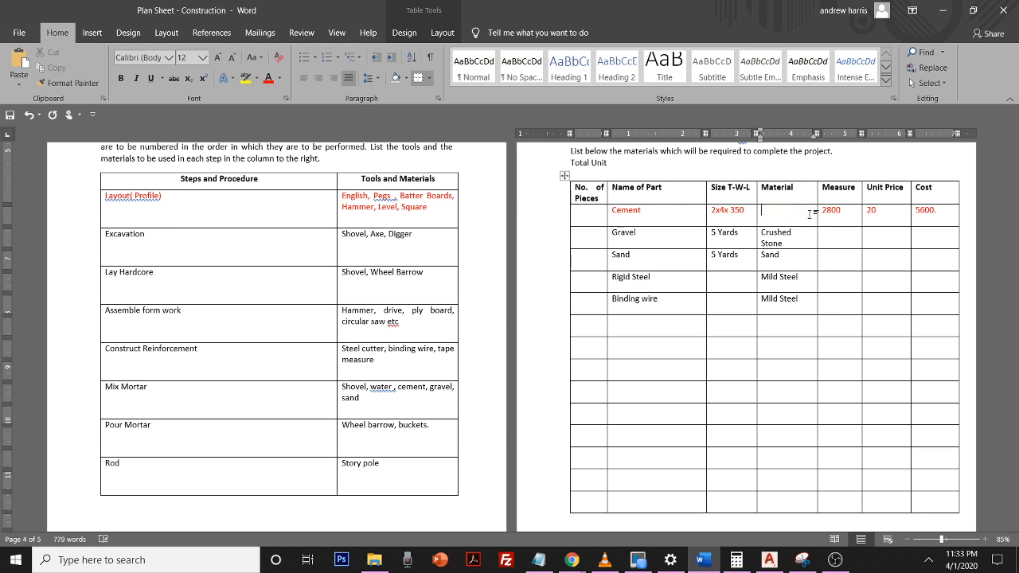
text(Cement)
- Clear the sample Measure and Unit Price values from the Cement row
click(843, 211)
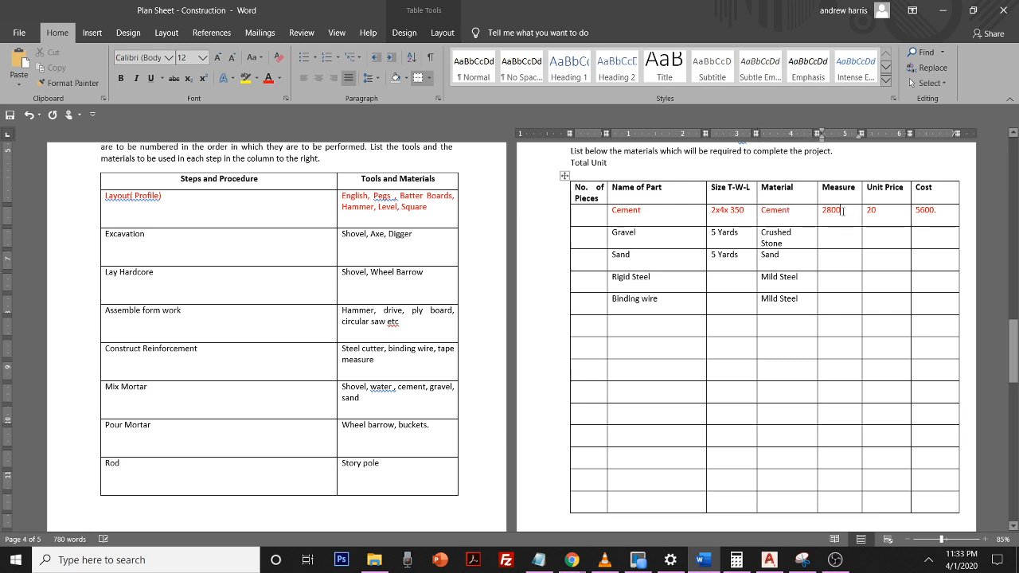
key(BackSpace)
key(BackSpace)
key(BackSpace)
key(BackSpace)
click(865, 211)
key(BackSpace)
key(BackSpace)
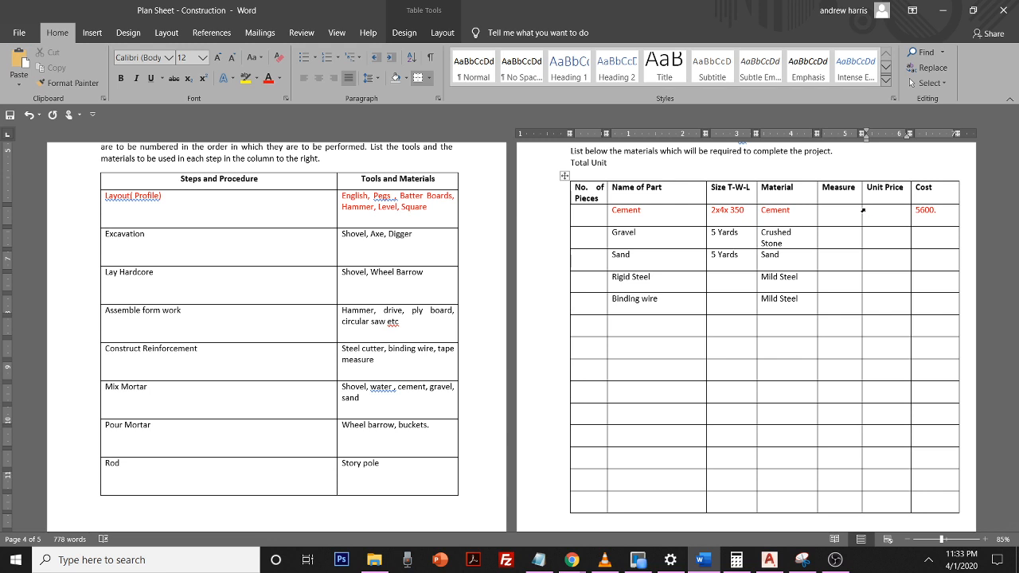
- Clear the sample Cost value from the Cement row
click(936, 210)
key(BackSpace)
key(BackSpace)
key(BackSpace)
key(BackSpace)
key(BackSpace)
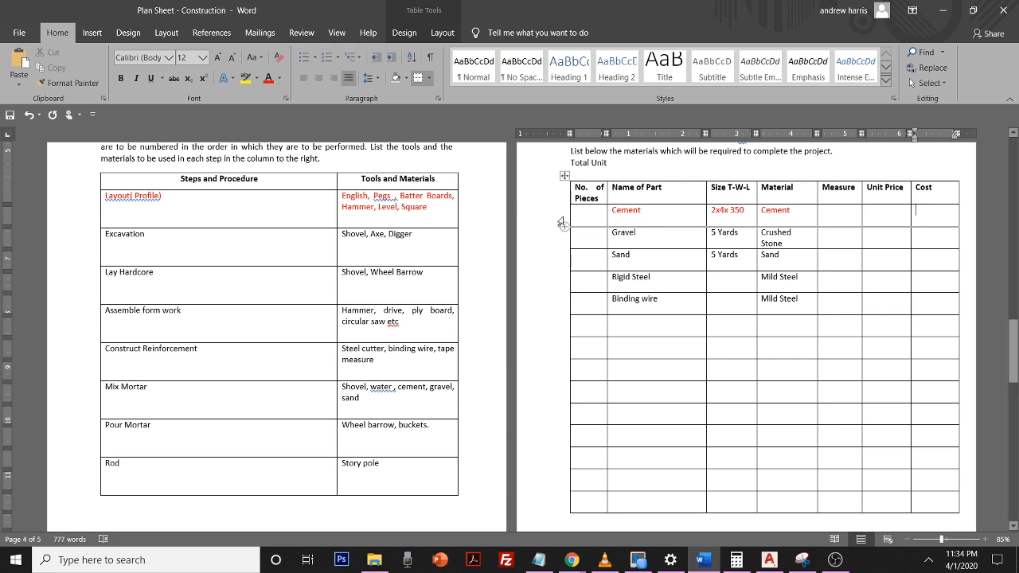
- Enter 5 as the number of pieces in the Cement row
click(583, 214)
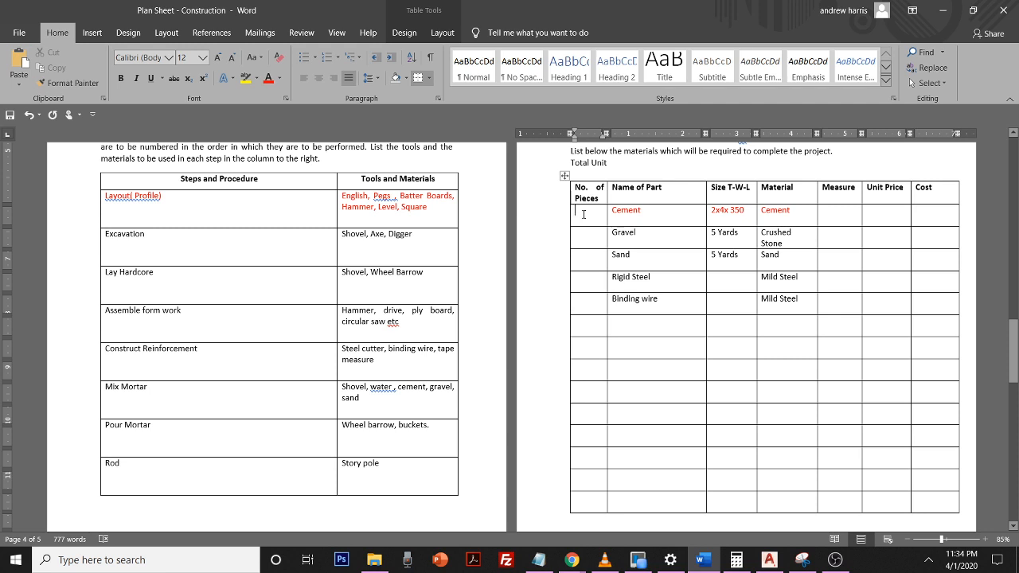
text(2)
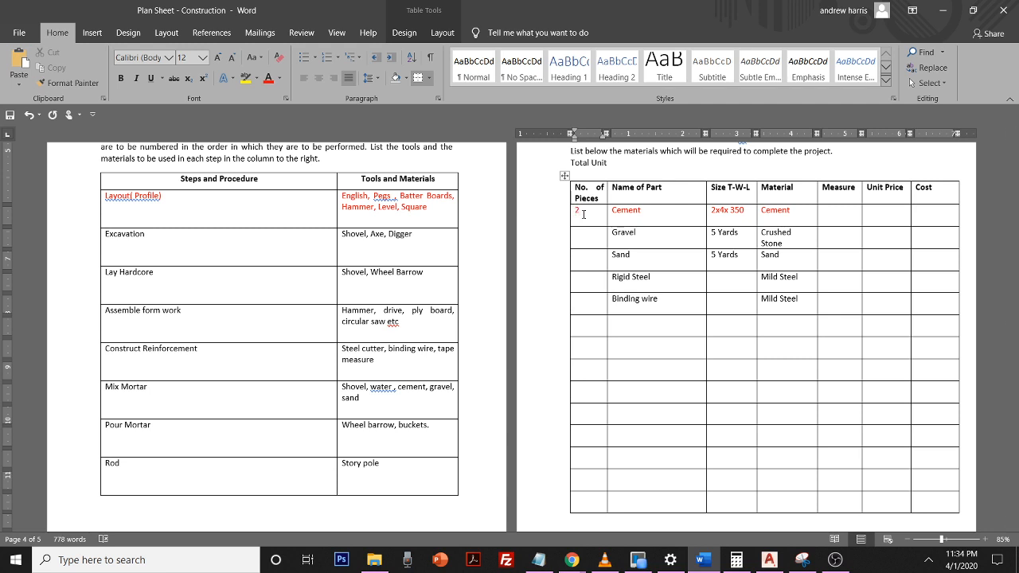
text(5)
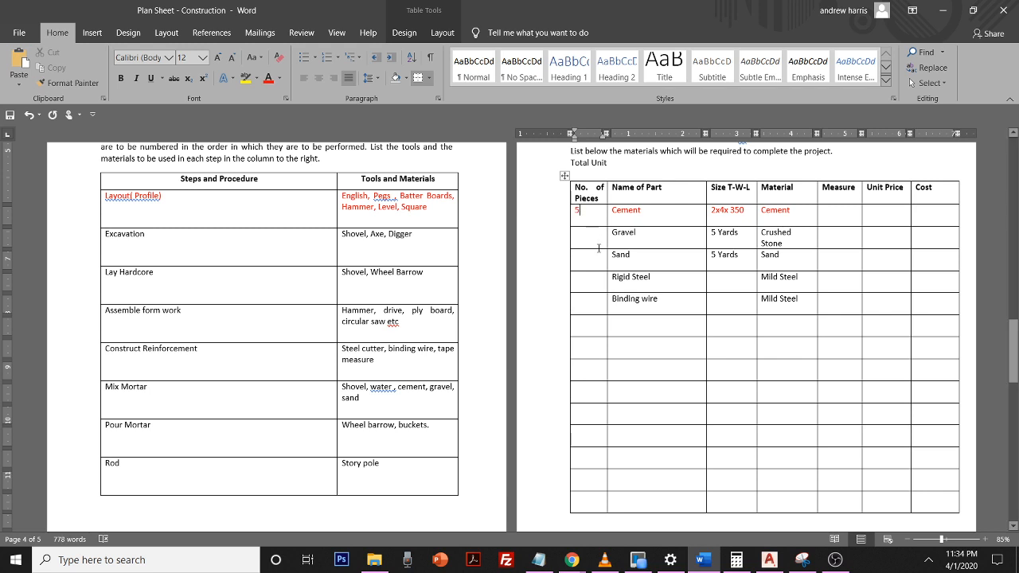
- Enter 5 as the number of pieces for Gravel and Sand, and reduce both their size entries to "Yards"
click(596, 239)
text(5)
click(716, 233)
key(BackSpace)
click(717, 255)
key(BackSpace)
key(BackSpace)
click(716, 233)
key(BackSpace)
click(590, 265)
text(5)
- Complete the Sand row with the measure "Yards", a unit price of 1000 and a cost of 5000
click(837, 259)
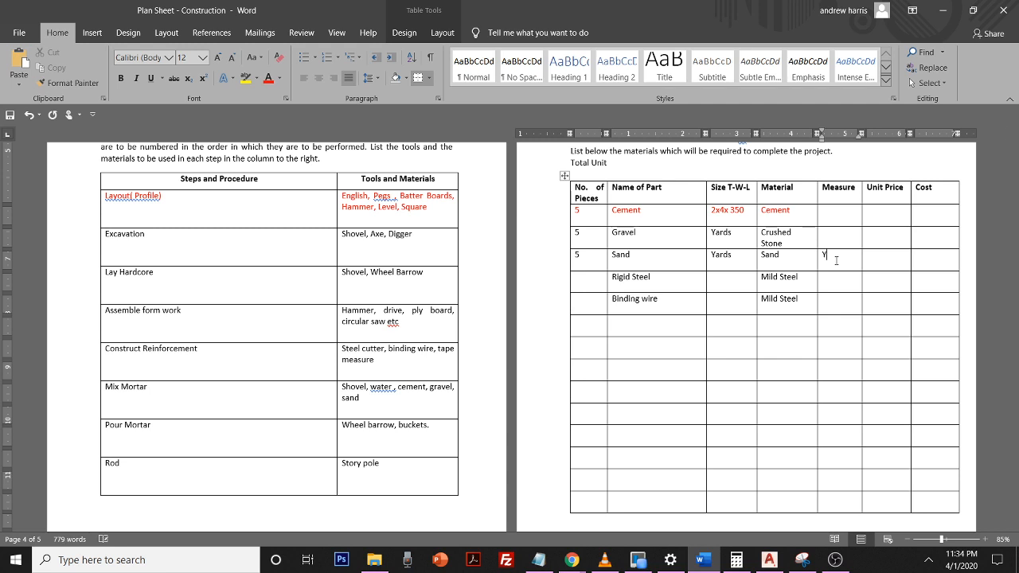
text(Yards)
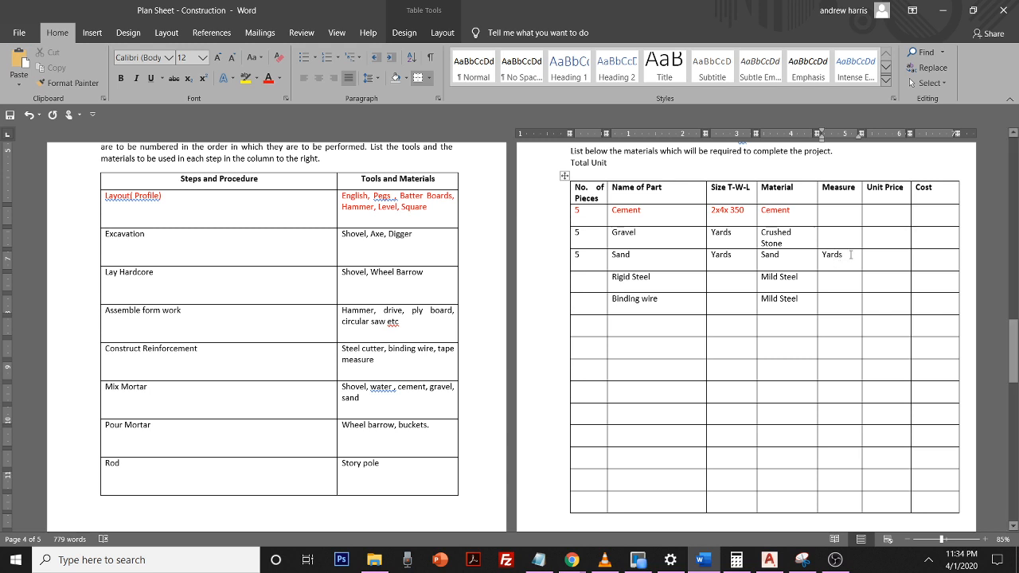
click(876, 256)
text(1)
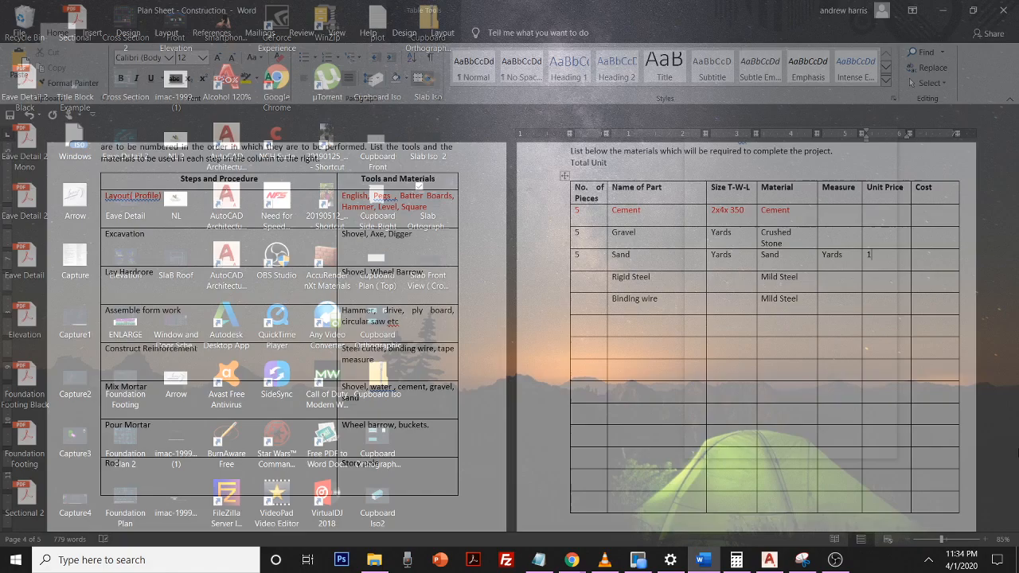
text(000)
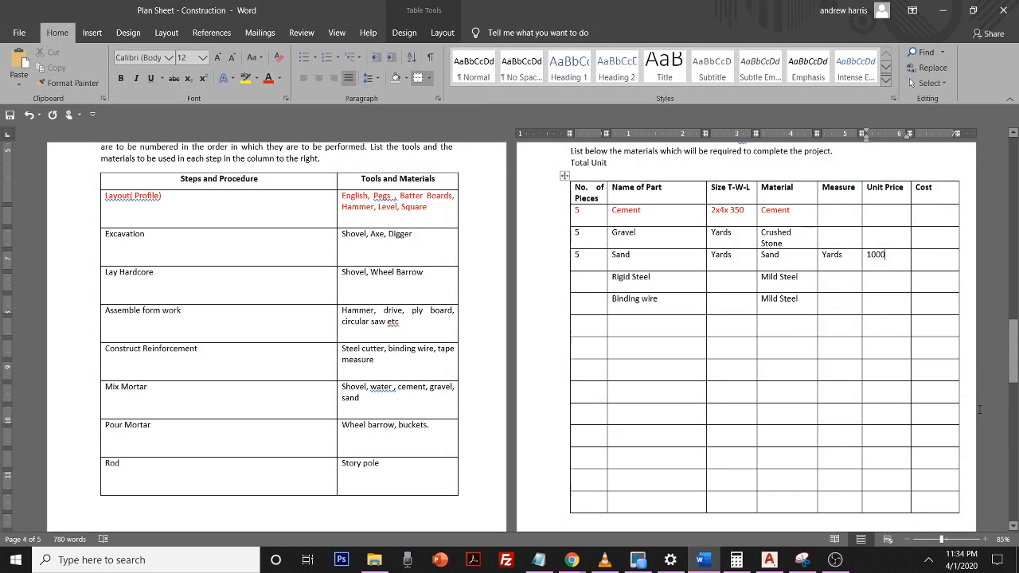
click(929, 256)
text(5000)
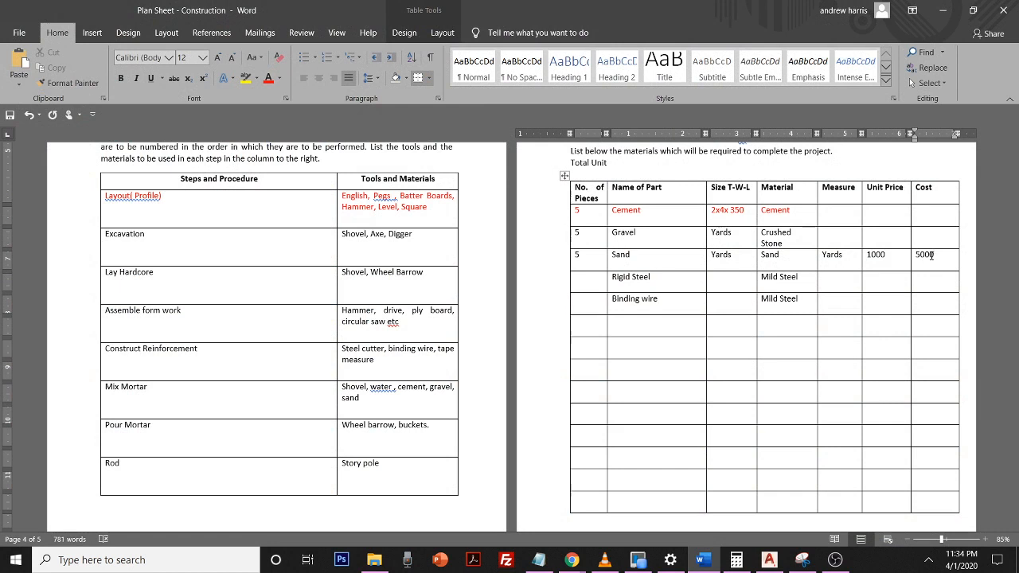
- Replace the sample size in the Cement row with "-"
click(829, 210)
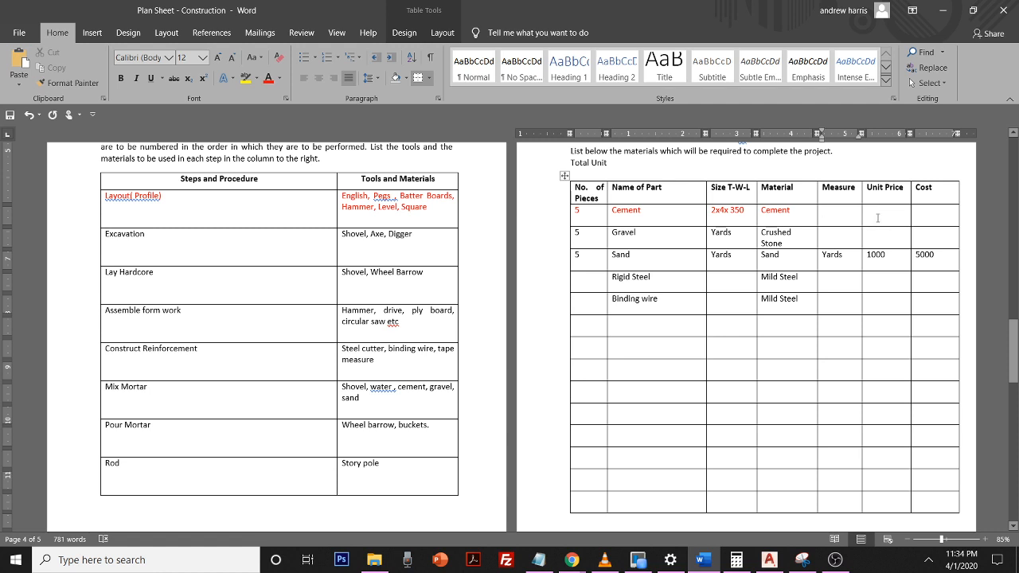
click(878, 216)
click(747, 210)
key(BackSpace)
key(BackSpace)
key(BackSpace)
key(BackSpace)
key(BackSpace)
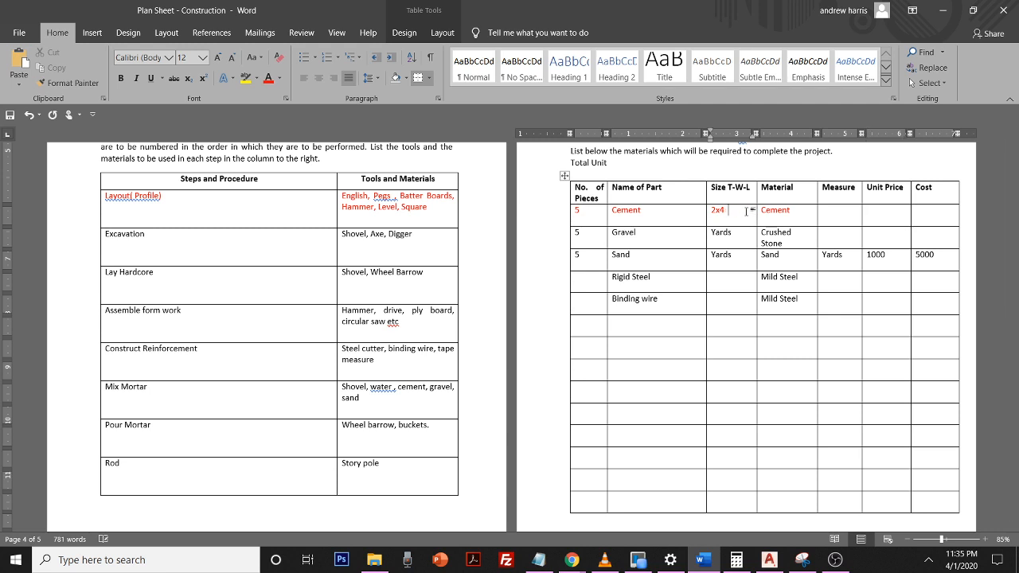
key(BackSpace)
key(BackSpace)
key(BackSpace)
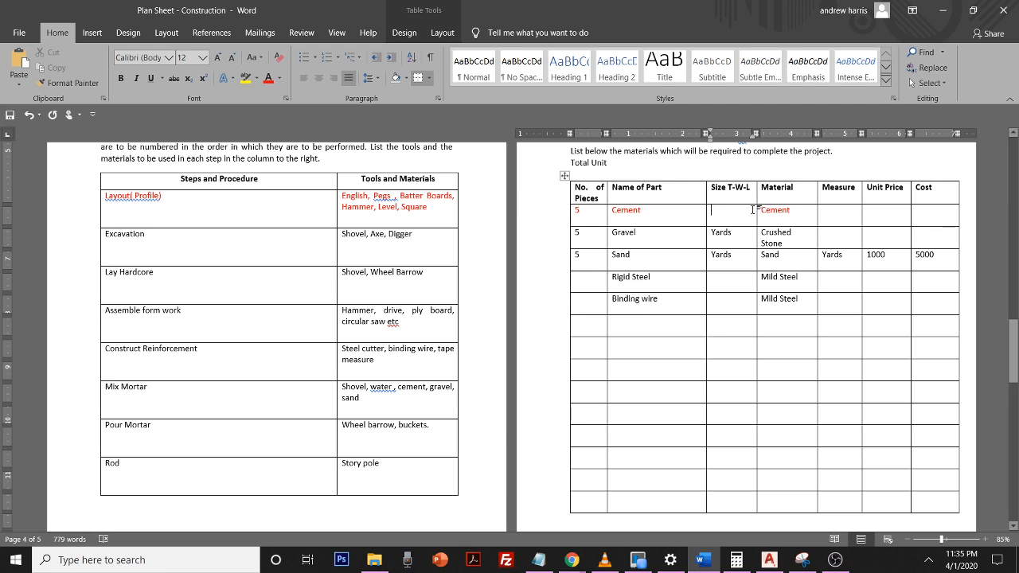
text(-)
- Enter "Bag" as the measure and 1333 as the unit price in the Cement row
click(794, 214)
click(831, 214)
text(Bag)
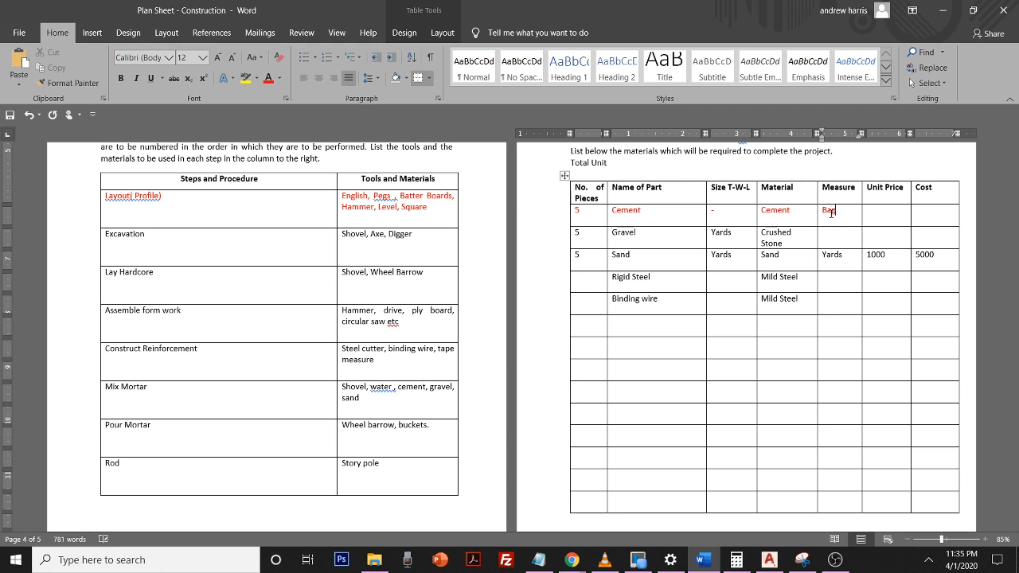
click(873, 215)
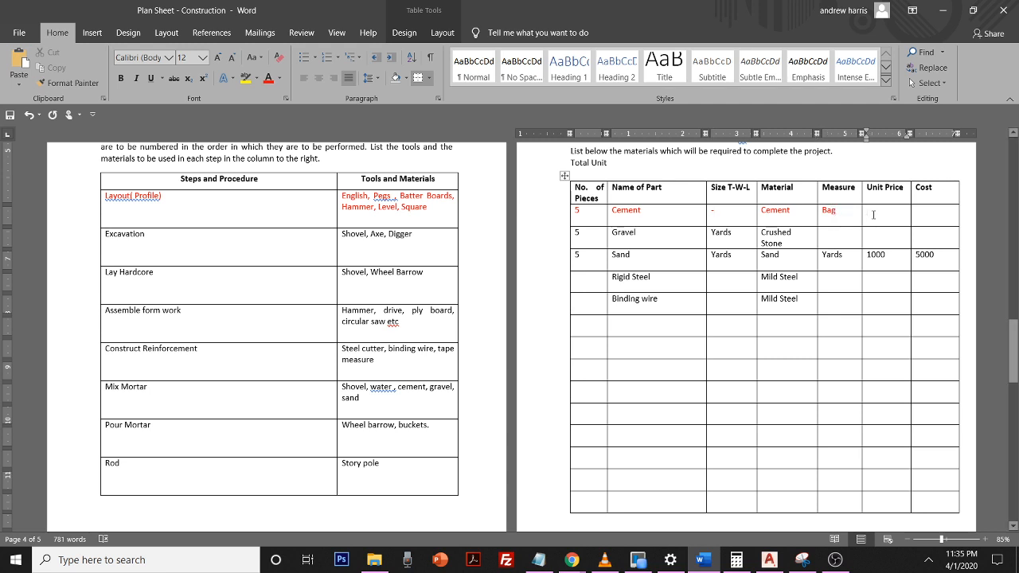
text(1333)
- Multiply 1333 by 5 in Calculator and enter 6665 as the cost in the document's Cement row
click(736, 559)
text(133)
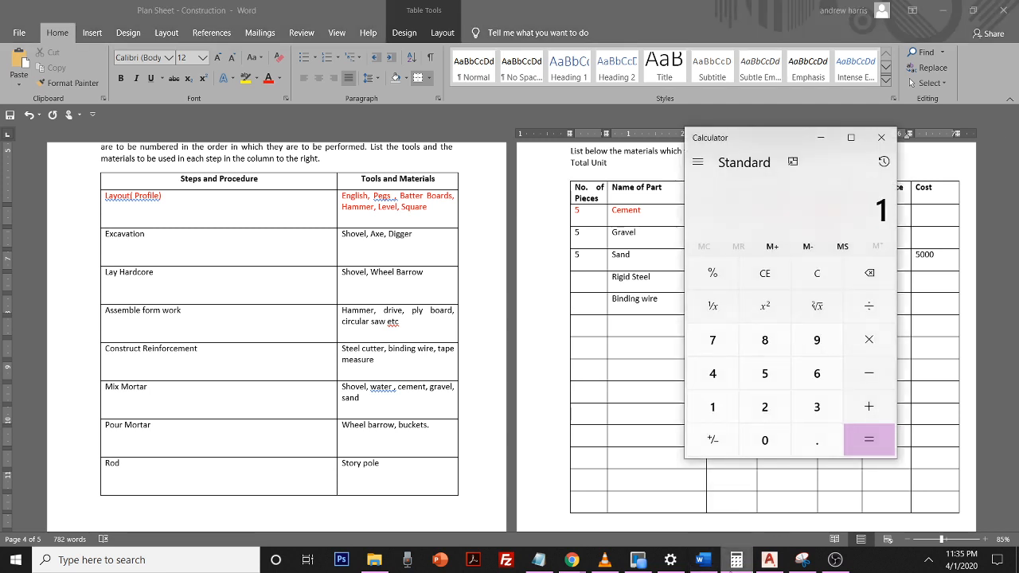
key(Return)
text(3)
key(Escape)
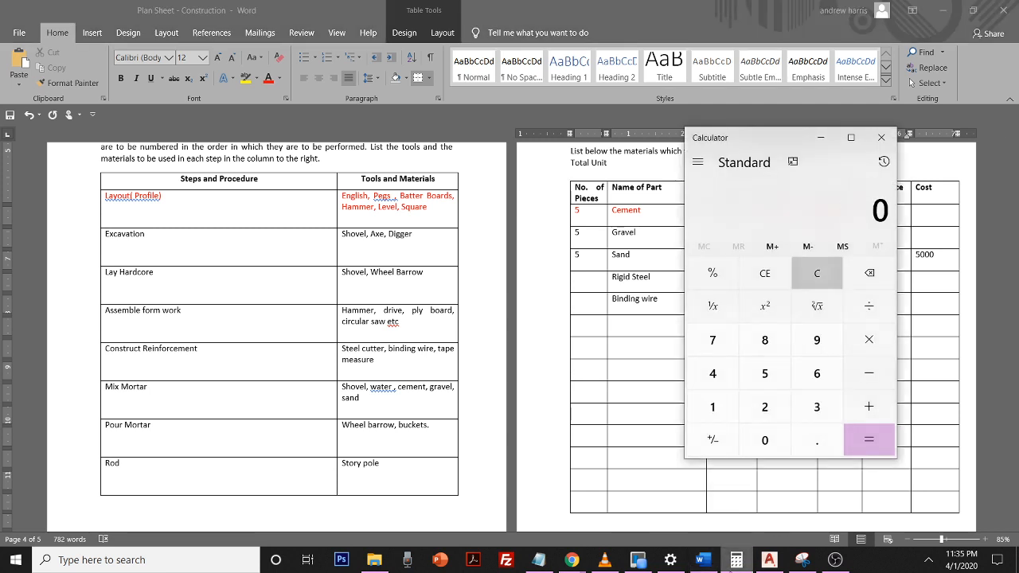
text(1333*5)
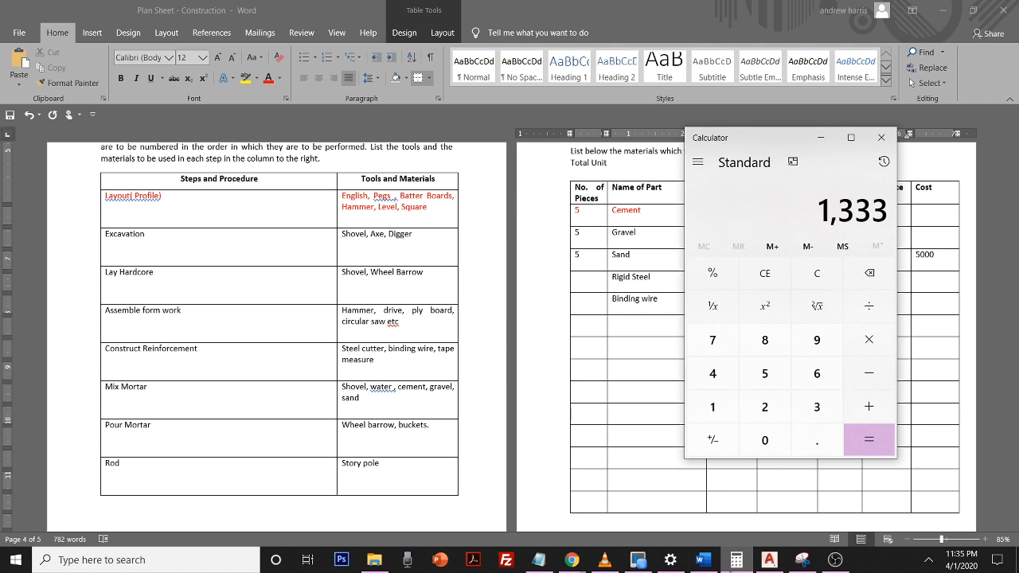
key(Return)
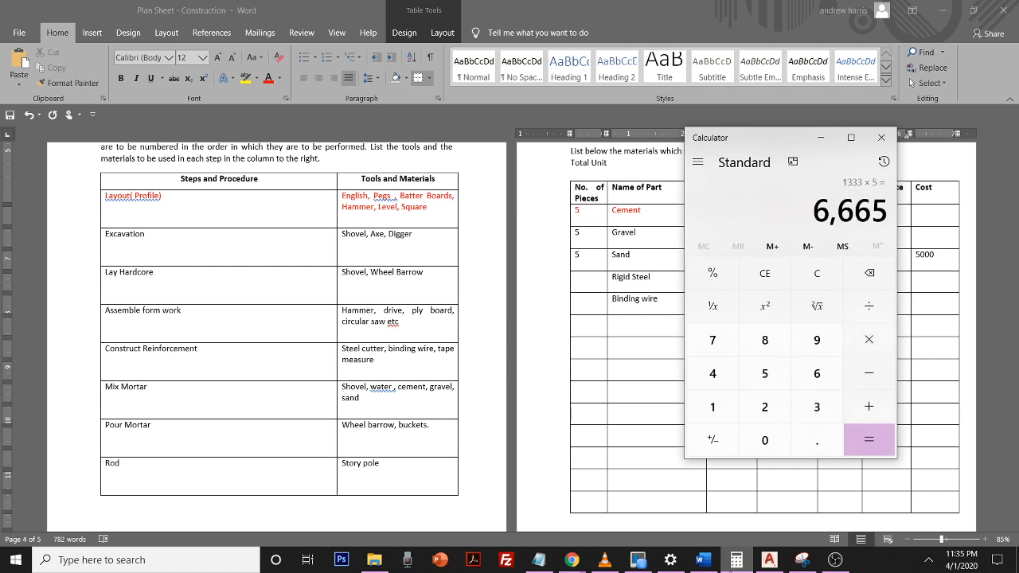
click(734, 563)
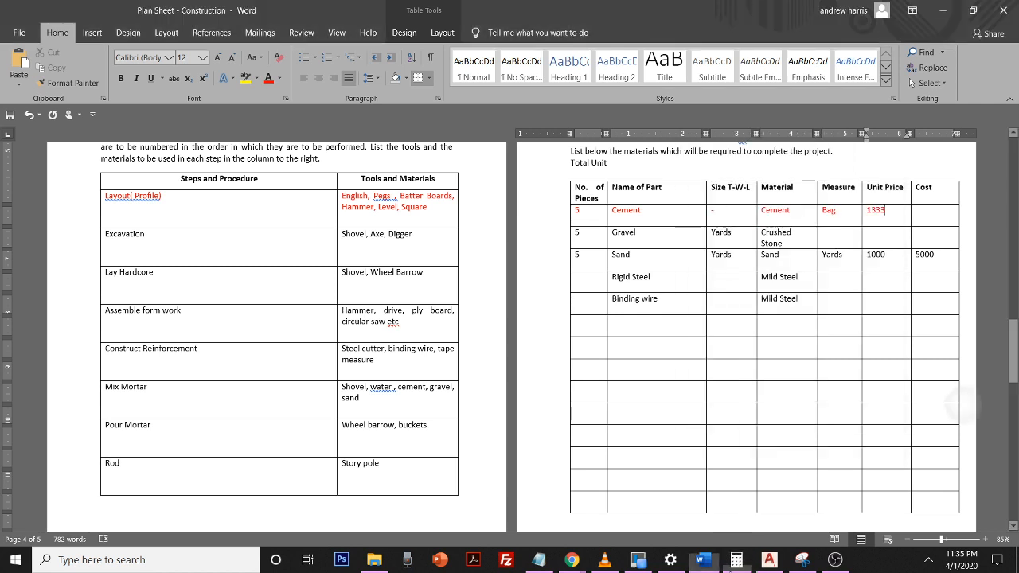
click(915, 221)
text(6665)
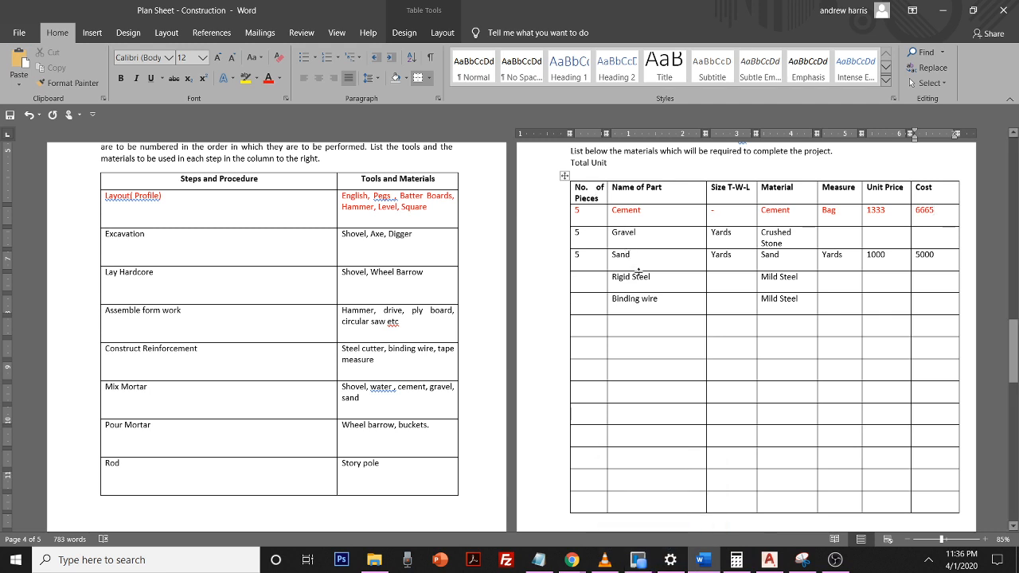
- Fill the Rigid Steel row with 8 pieces, size "6mm x30ft", measure "length" and a unit price of 2500
click(594, 280)
text(8)
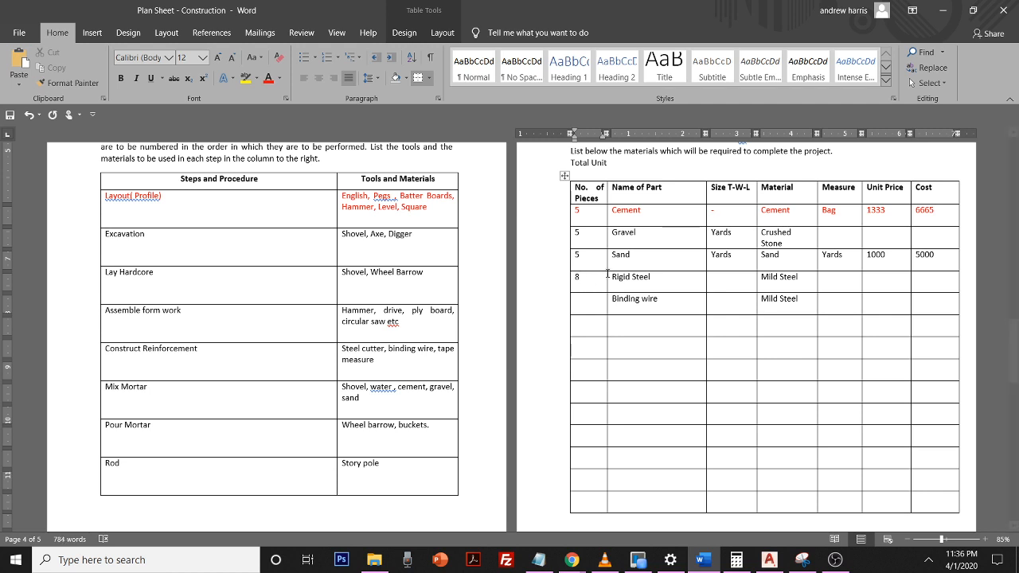
click(729, 285)
text(6mm x30ft)
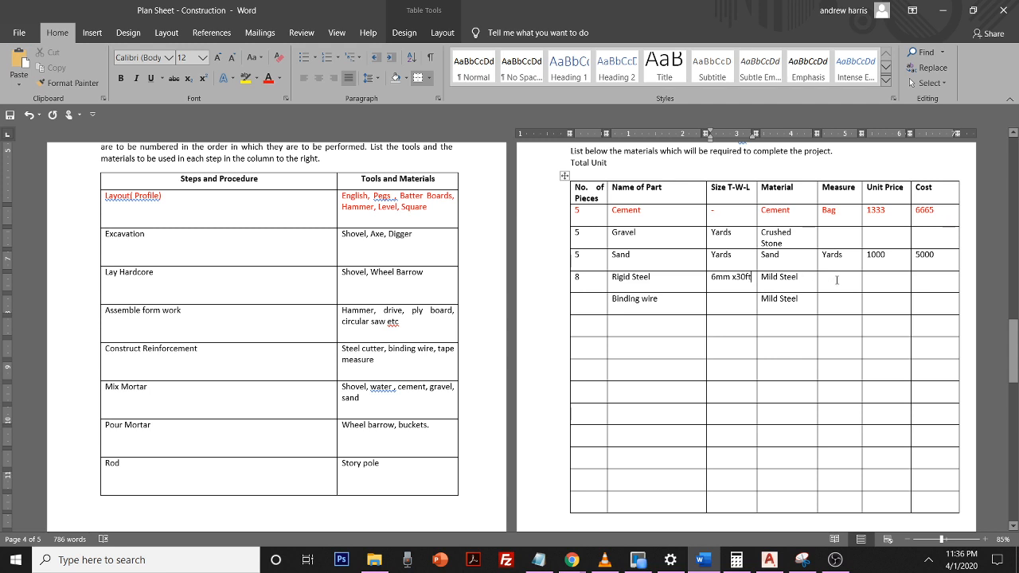
click(836, 280)
text(length)
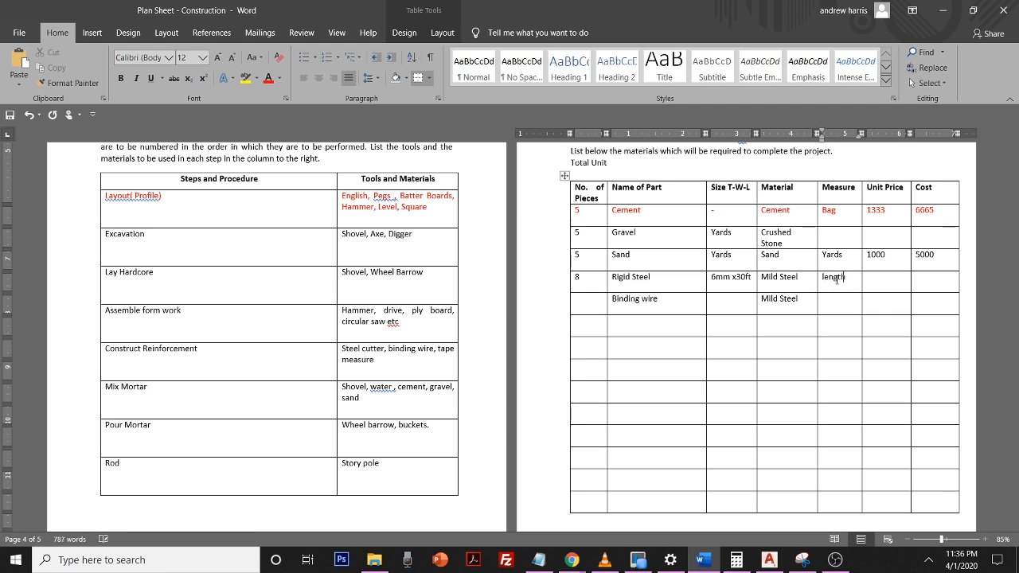
click(892, 277)
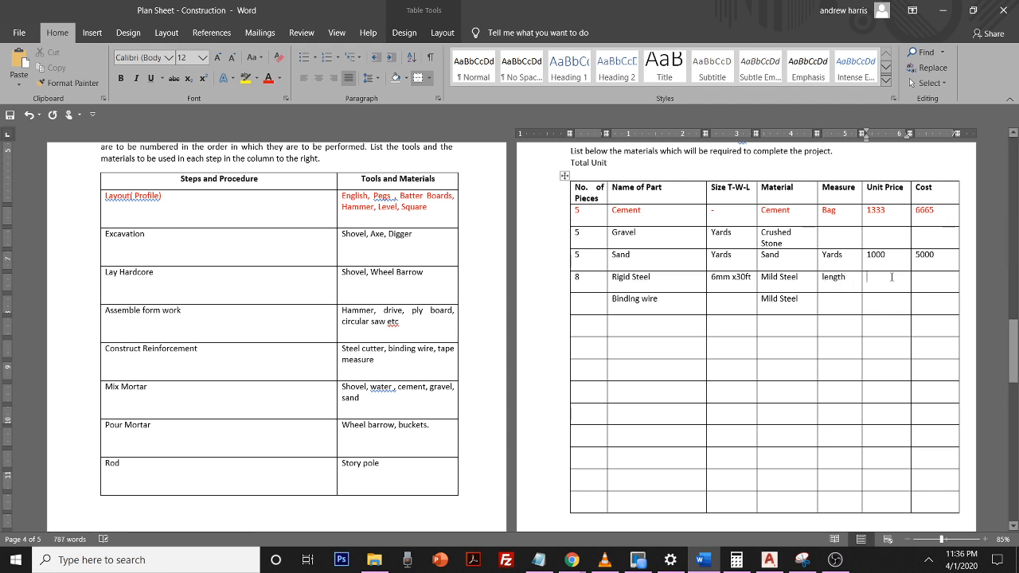
text(2500)
- Multiply 2500 by 8 in Calculator and enter 20000 as the cost in the document's Rigid Steel row
click(736, 559)
click(817, 273)
text(25)
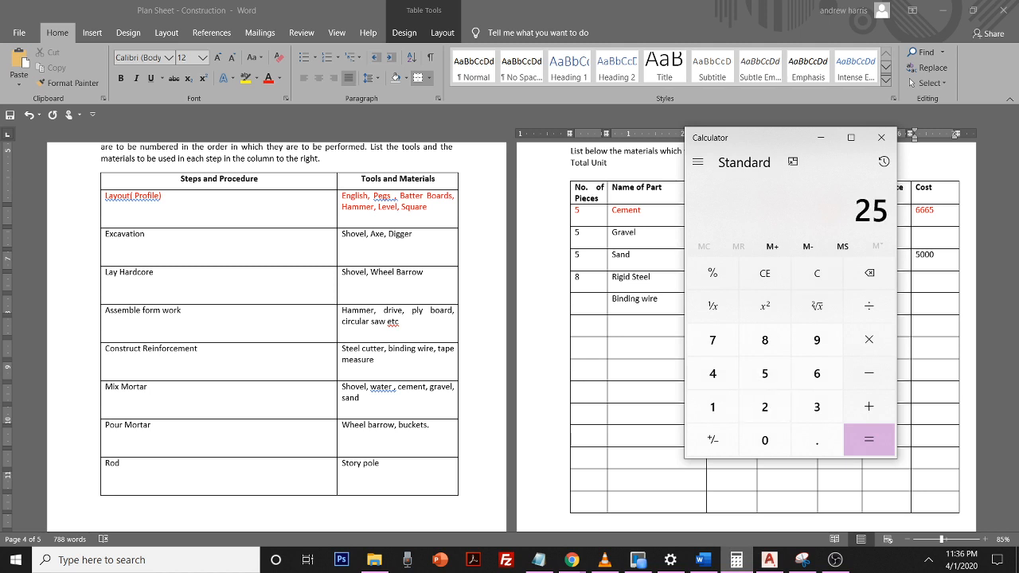
text(00*)
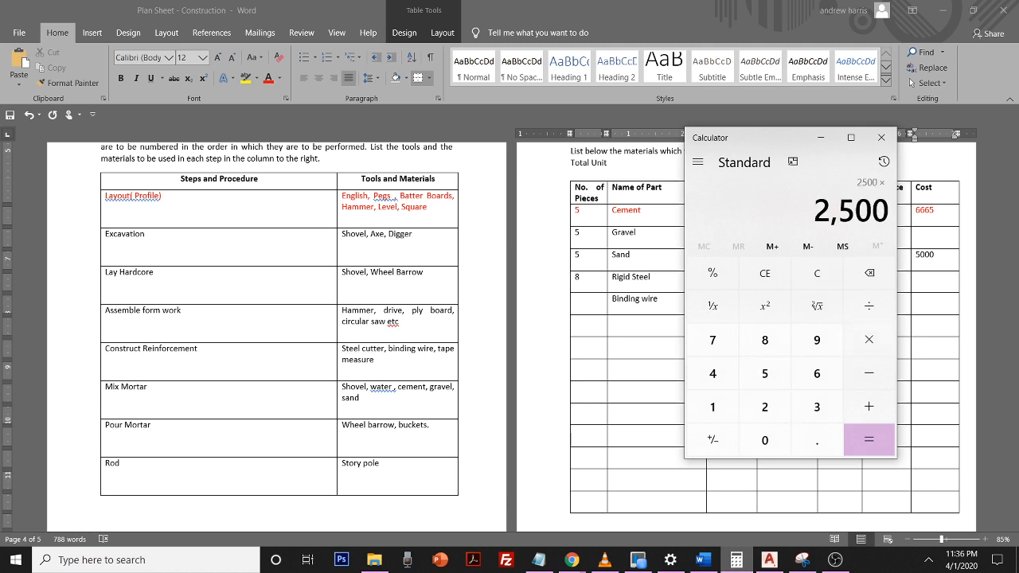
text(8)
key(Return)
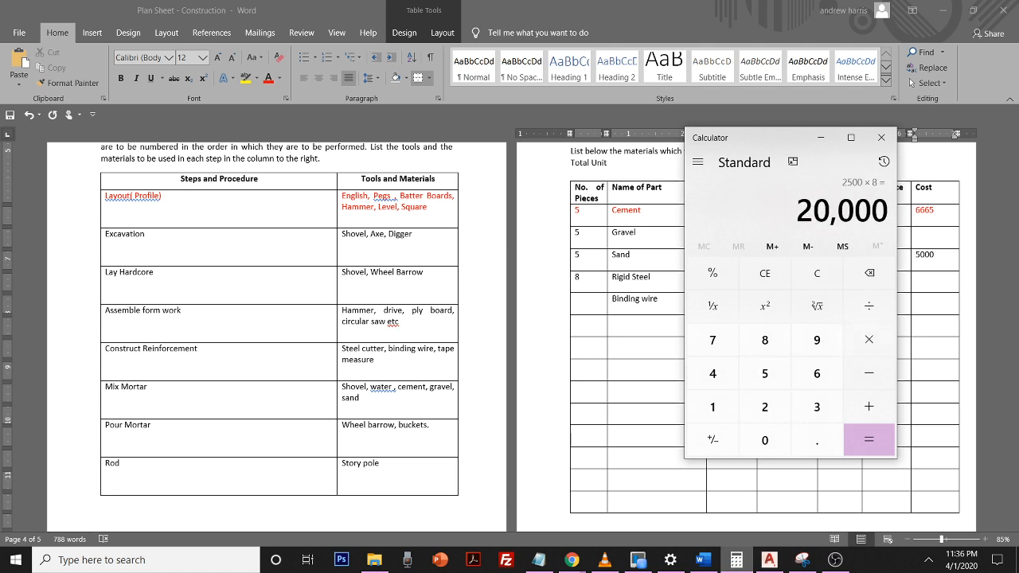
key(alt+Tab)
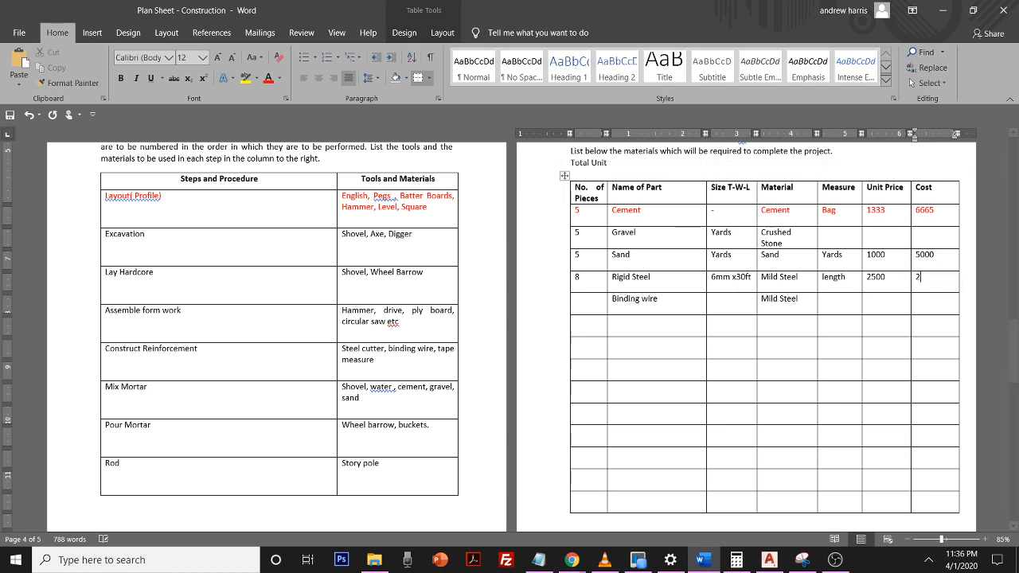
text(20000)
- Delete the blank lines above the candidate details on page 3 so the tables move up and close the gap
ctrl+scroll(921, 502, down, 3)
ctrl+scroll(921, 502, down, 3)
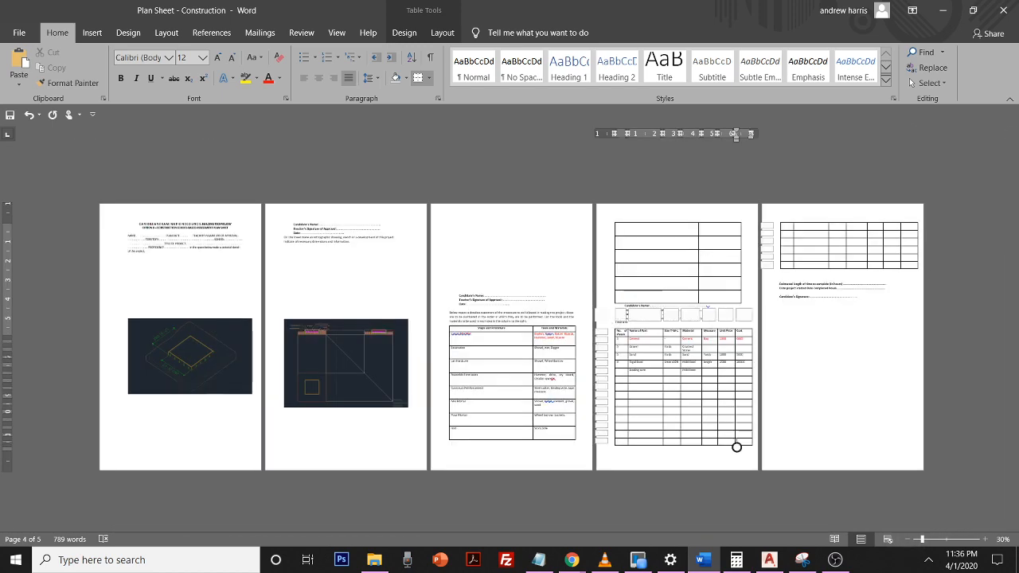
click(369, 297)
click(512, 247)
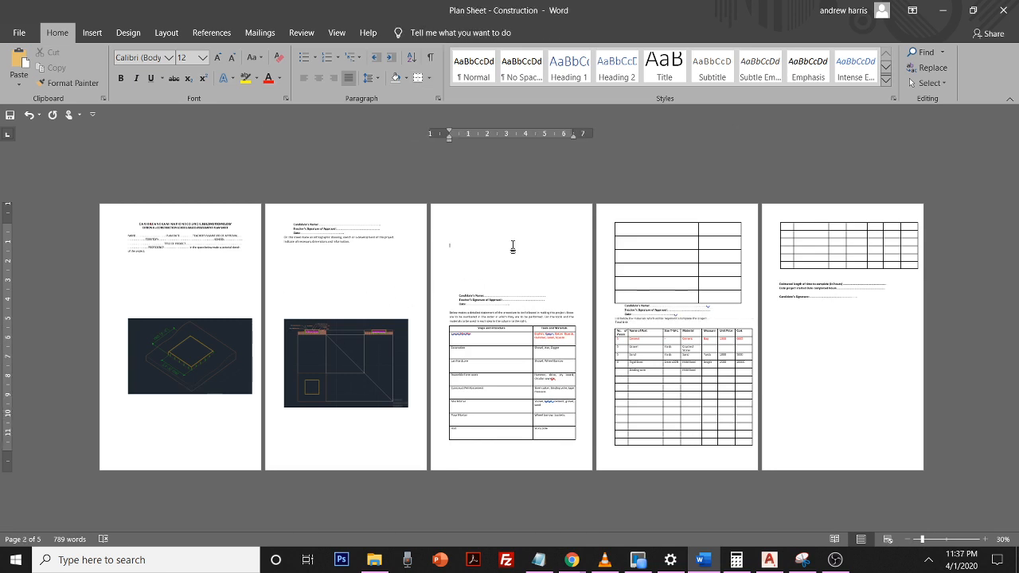
key(Delete)
key(Delete)
key(Delete)
key(Delete)
key(Delete)
key(Delete)
key(Delete)
key(Delete)
key(Delete)
key(Delete)
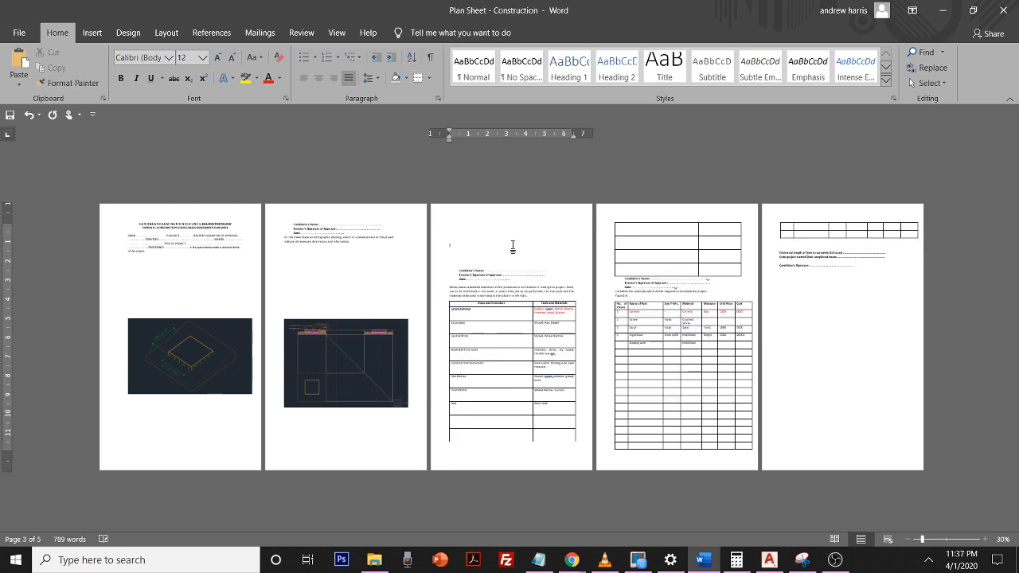
key(Delete)
key(Delete)
key(Delete)
key(Delete)
key(Delete)
key(Delete)
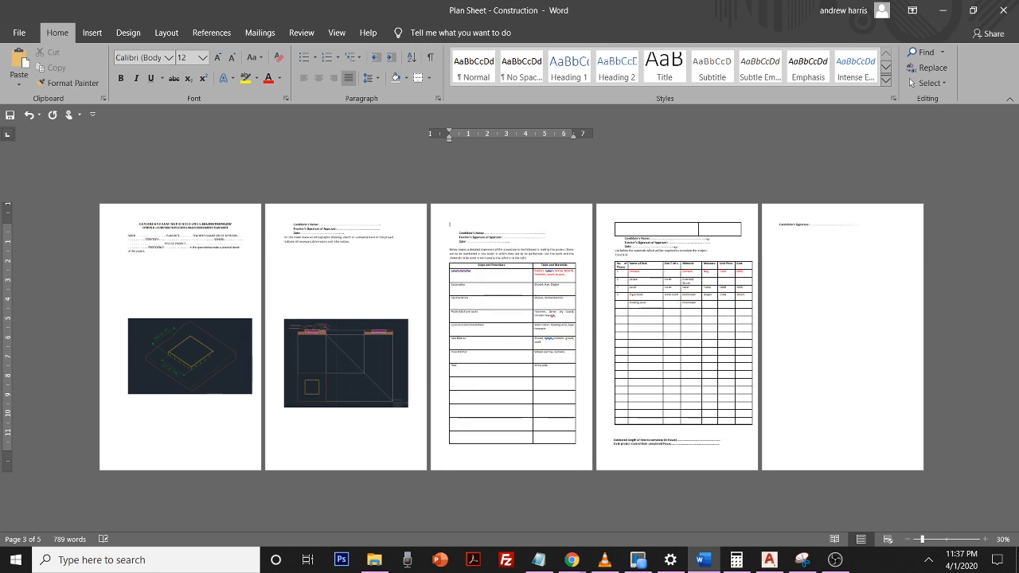
key(BackSpace)
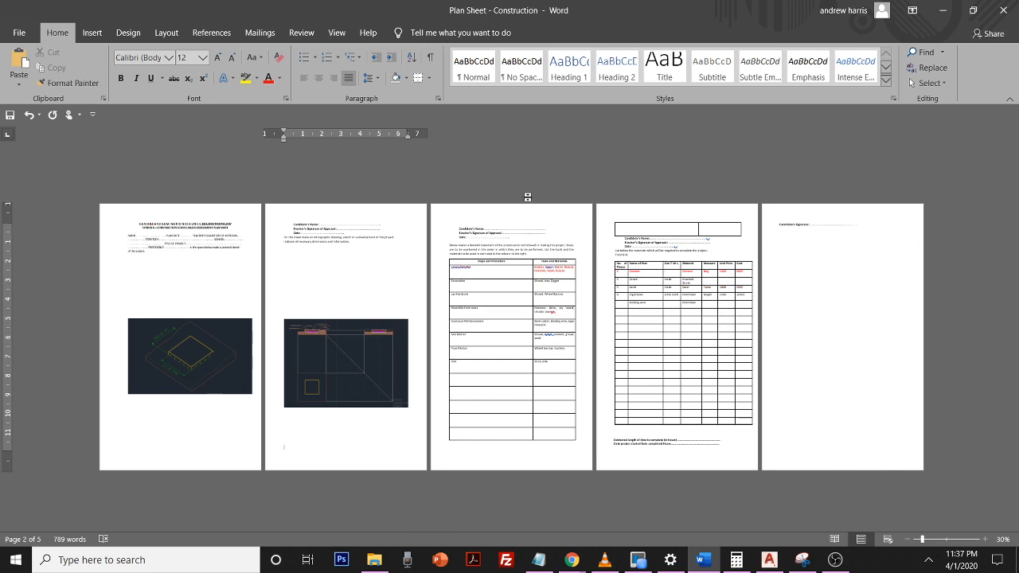
click(527, 217)
key(BackSpace)
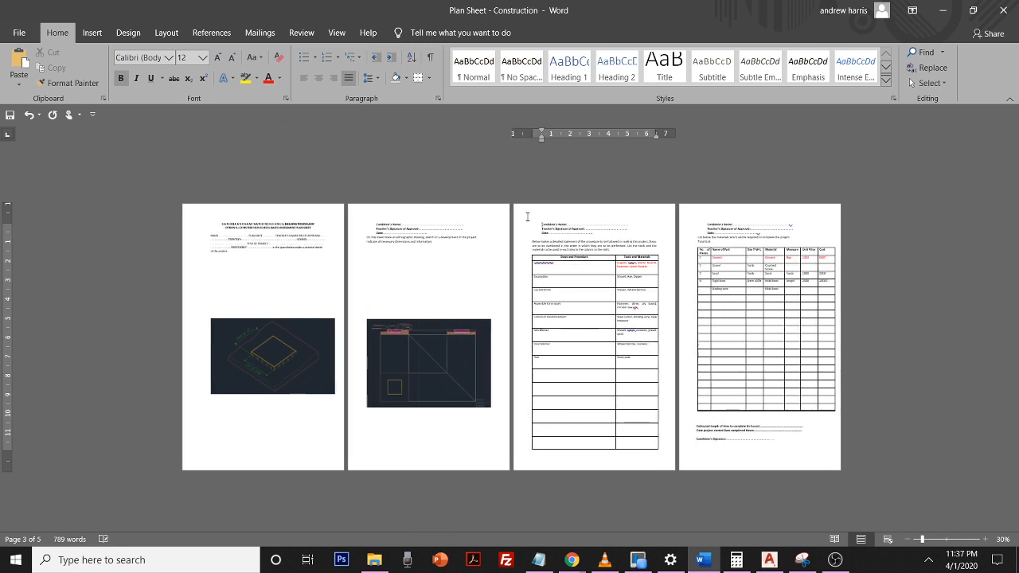
click(714, 290)
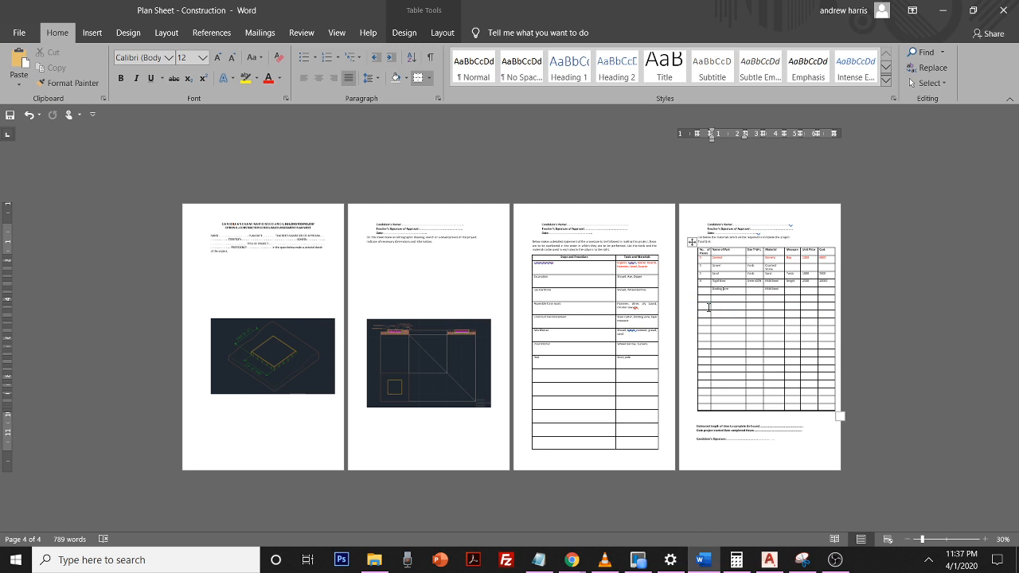
- Undo the last edit in the Word plan sheet and switch to the slab drawing in AutoCAD
key(ctrl+z)
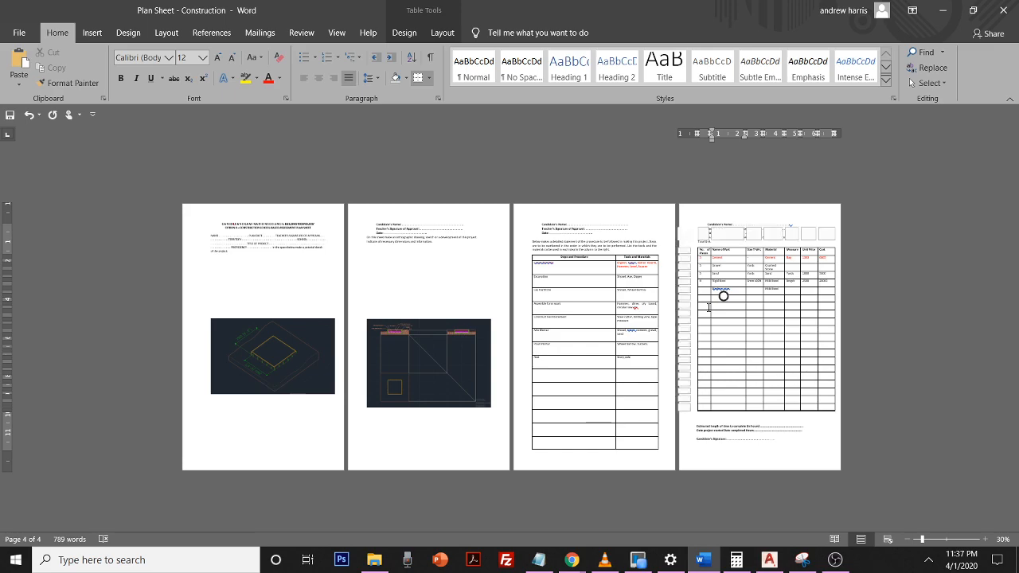
key(alt+Tab)
click(476, 356)
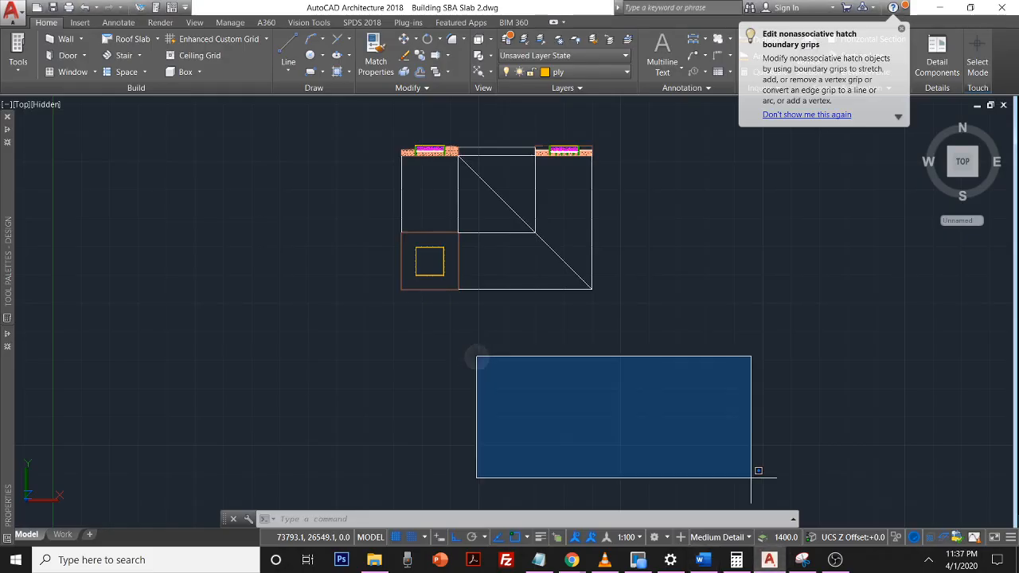
click(750, 478)
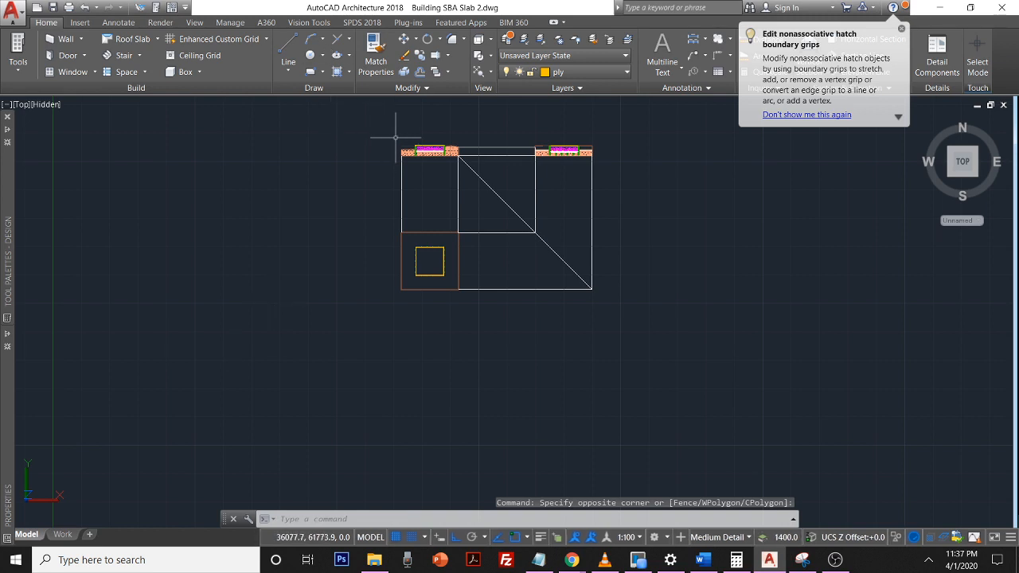
drag(390, 133, 528, 159)
key(Escape)
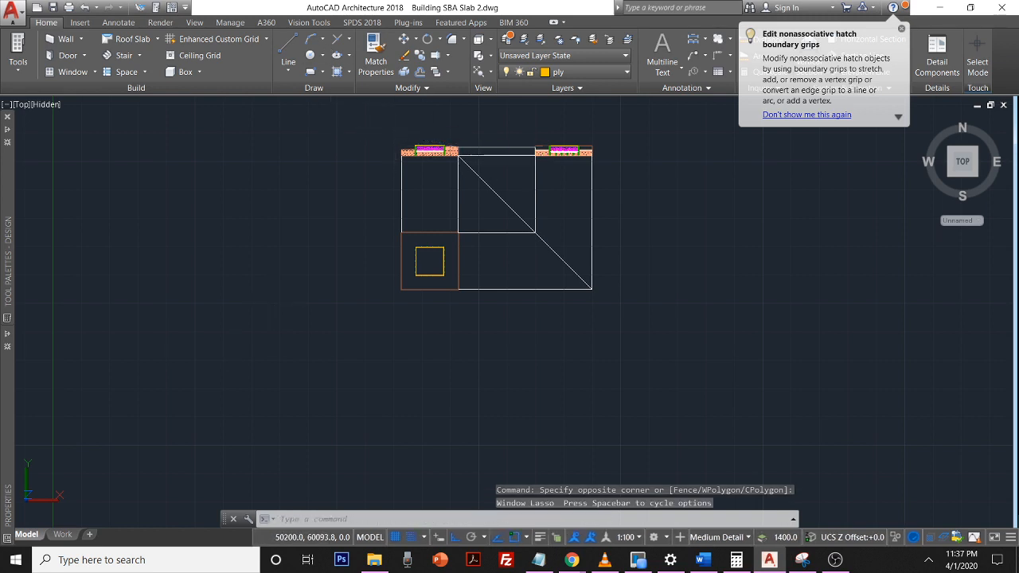
mouse_move(369, 131)
mouse_down()
mouse_move(470, 107)
mouse_move(569, 111)
mouse_move(615, 131)
mouse_move(630, 230)
mouse_move(610, 297)
mouse_move(530, 321)
mouse_move(398, 327)
mouse_move(367, 288)
mouse_up()
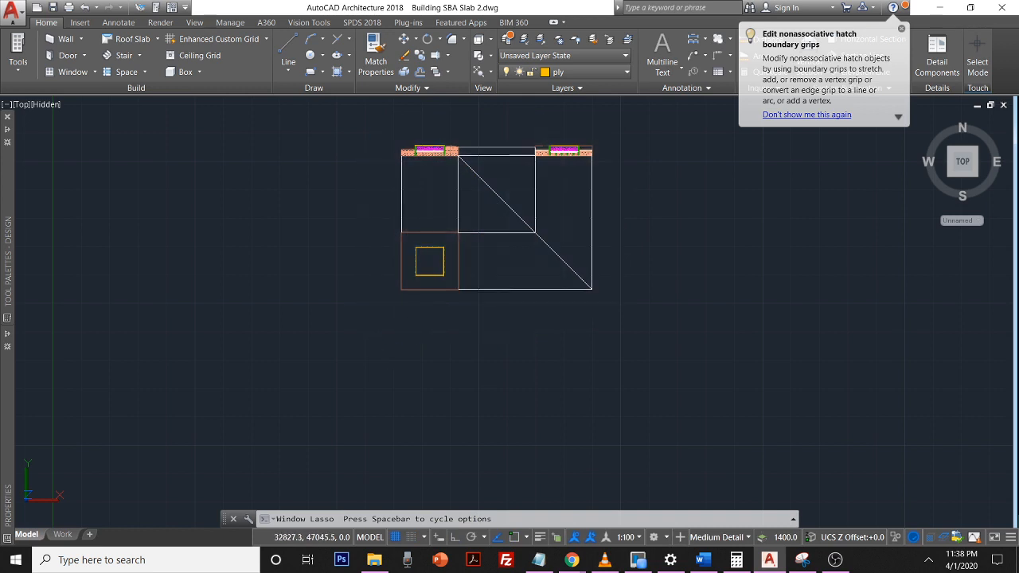
key(Escape)
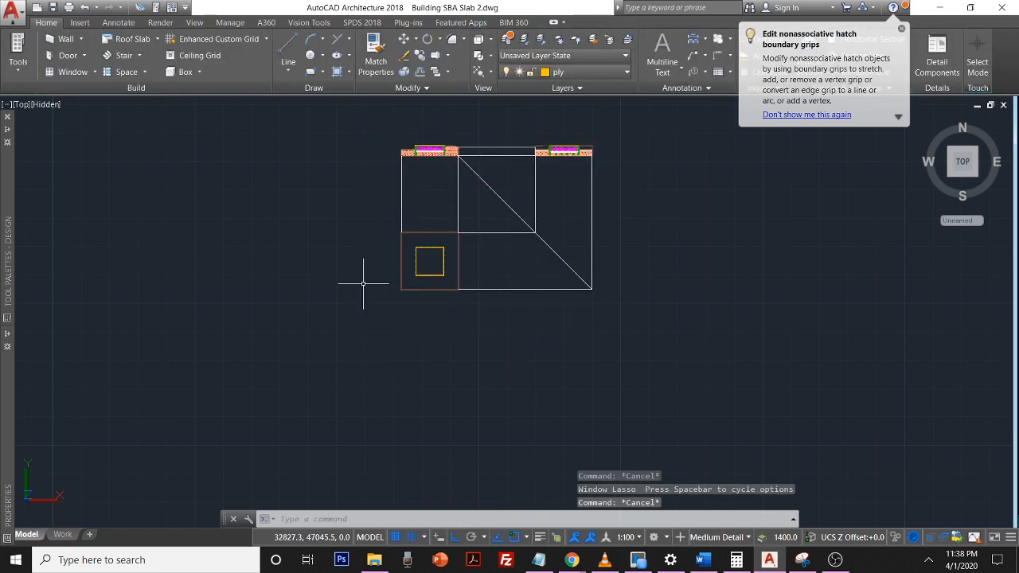
- Turn on the A-Anno-Scrn layer to show the callout labels on the slab section
scroll(352, 178, down, 4)
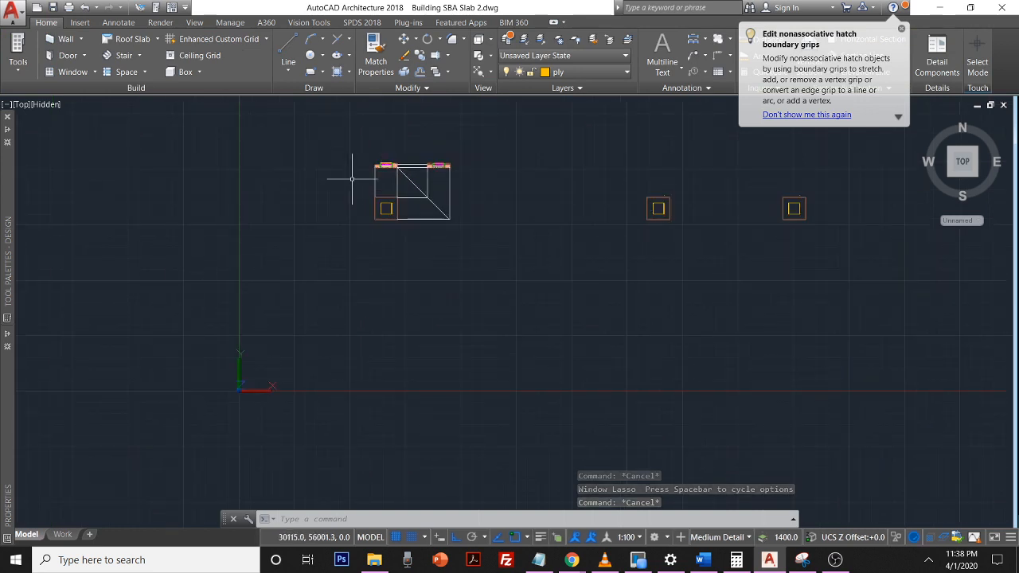
scroll(352, 178, up, 6)
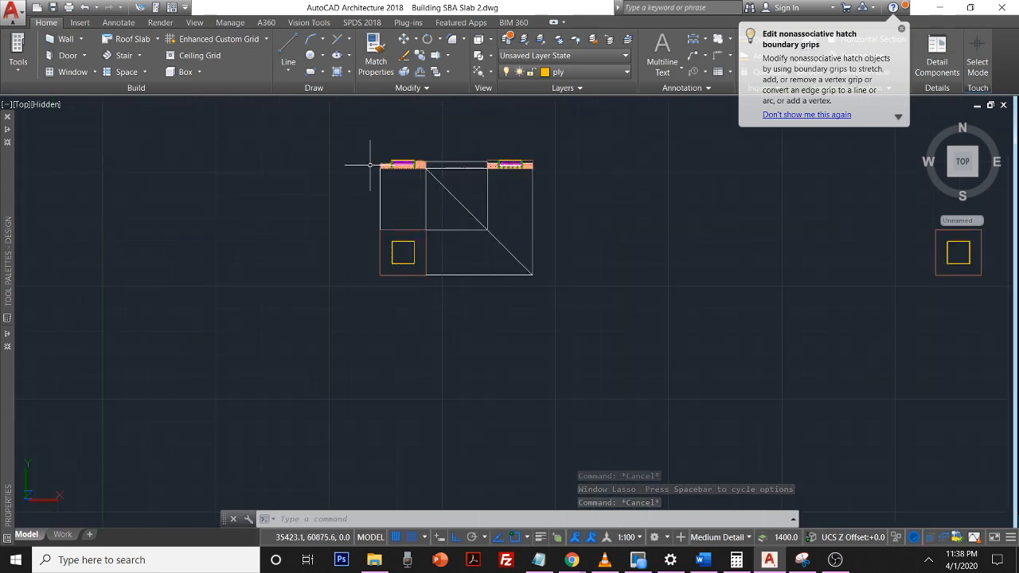
click(593, 72)
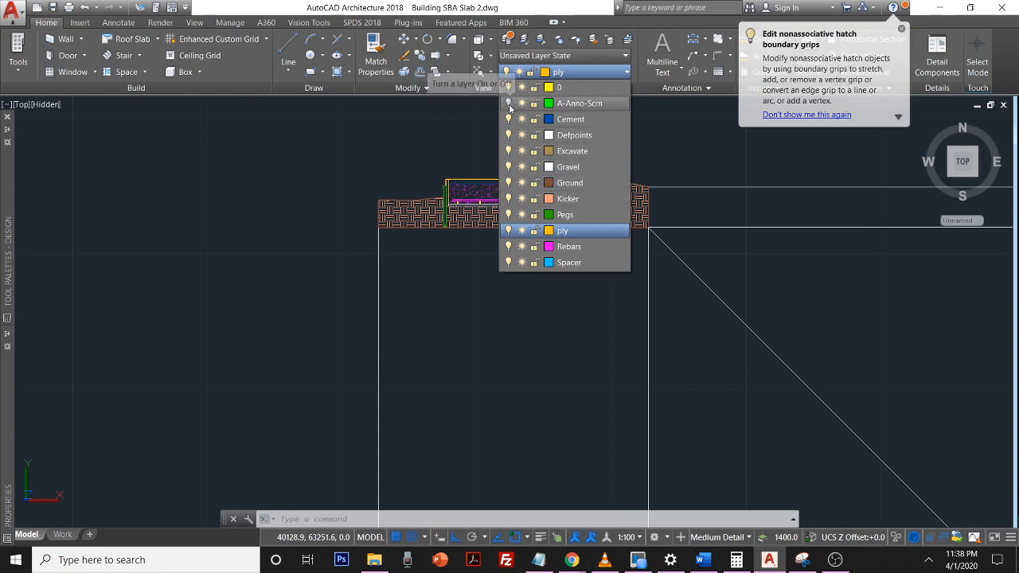
click(509, 104)
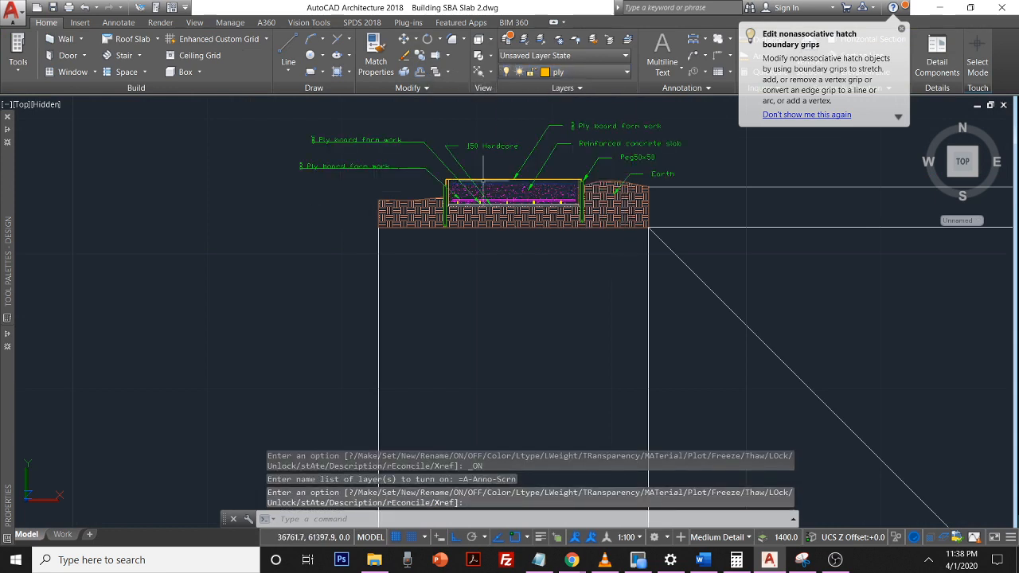
scroll(483, 184, up, 2)
middle_drag(564, 159, 556, 257)
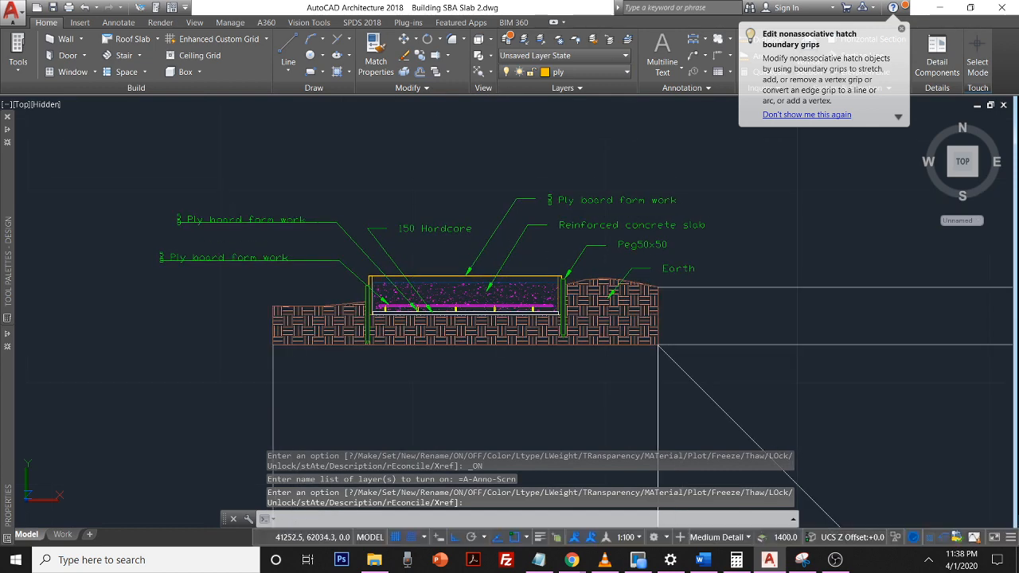
- Examine the slab section's callout labels against the parts their leaders point to
key(Return)
key(Escape)
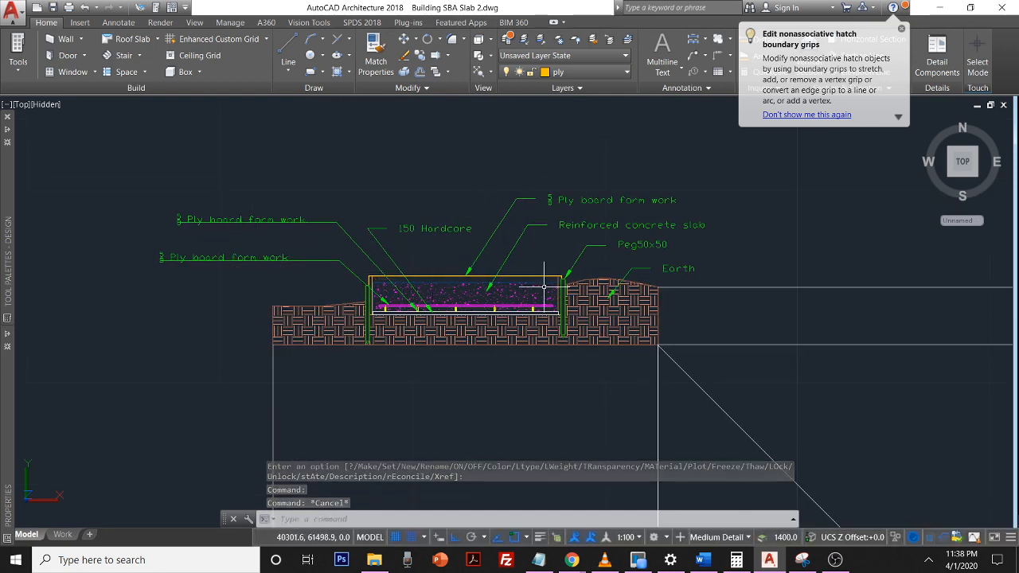
scroll(555, 185, up, 1)
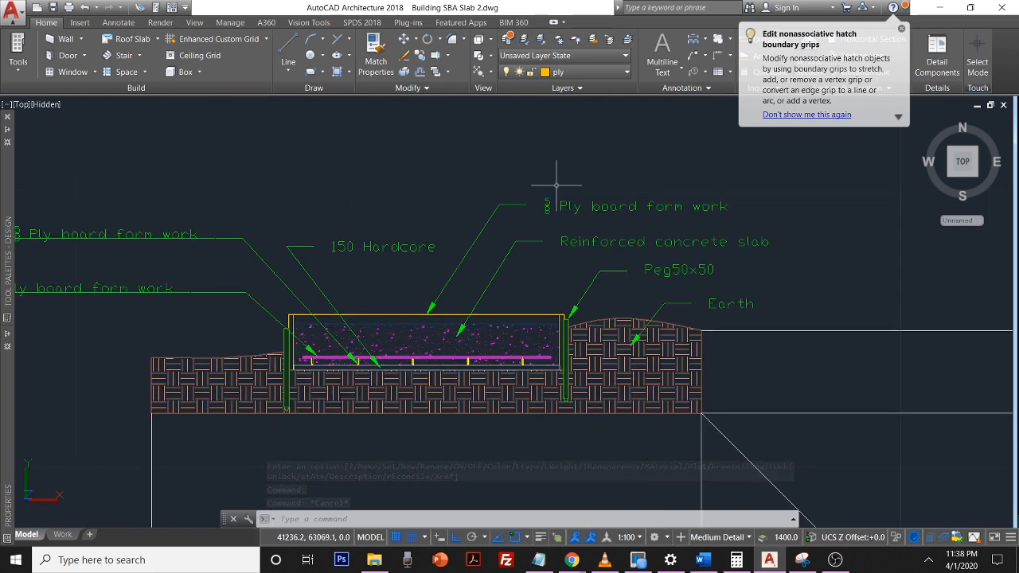
scroll(554, 188, down, 2)
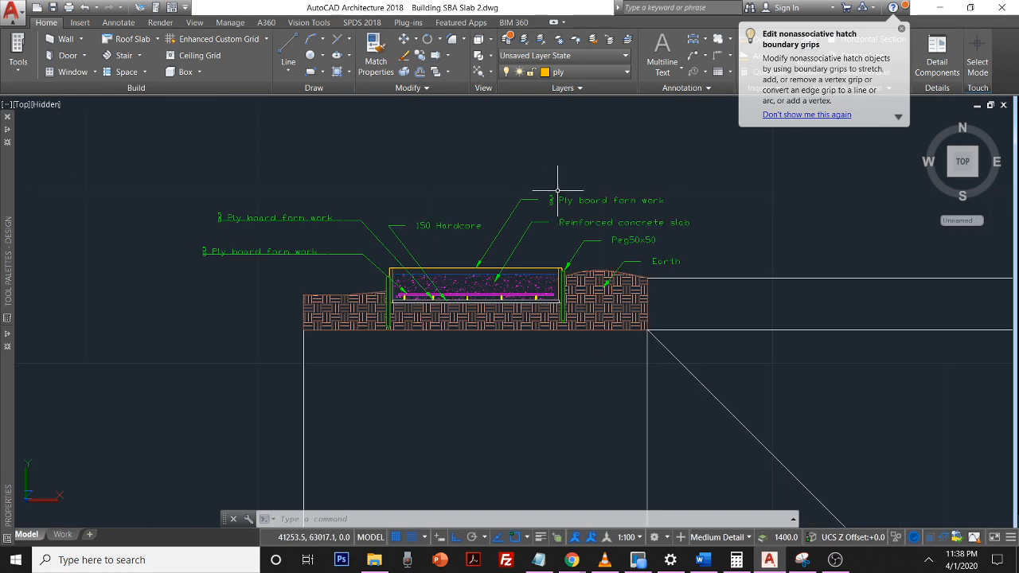
click(495, 261)
key(Escape)
key(Escape)
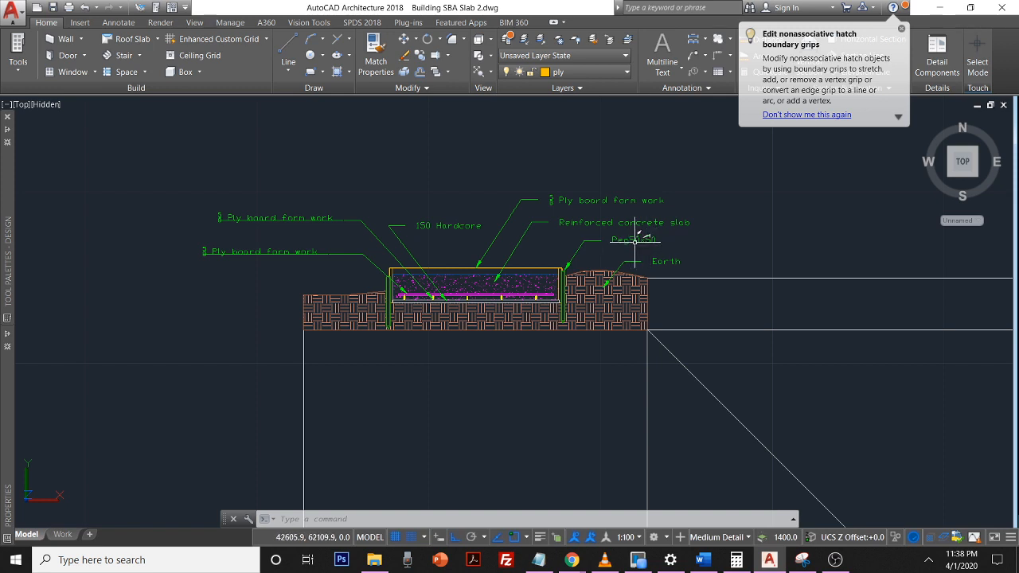
click(613, 286)
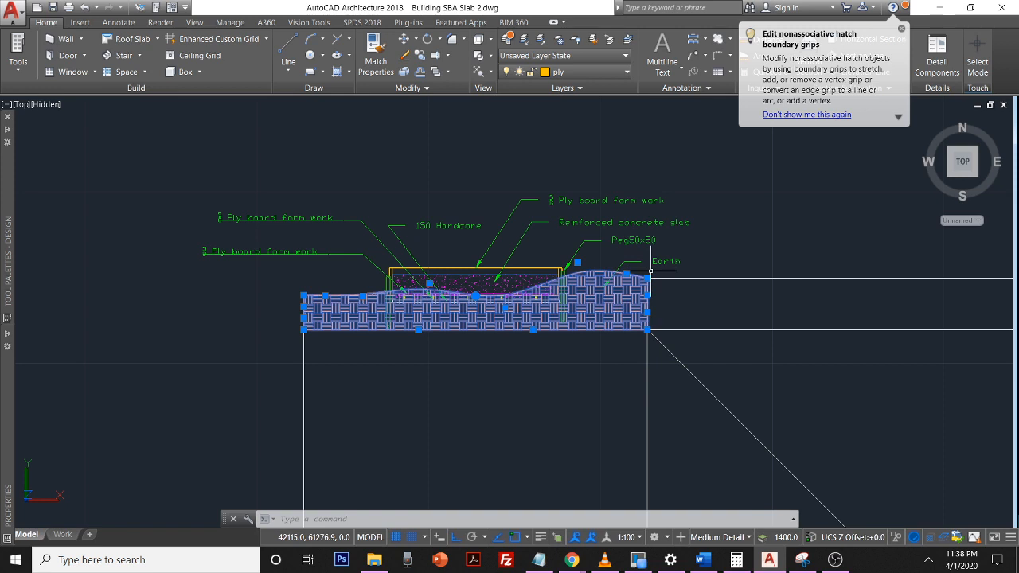
key(Escape)
key(Escape)
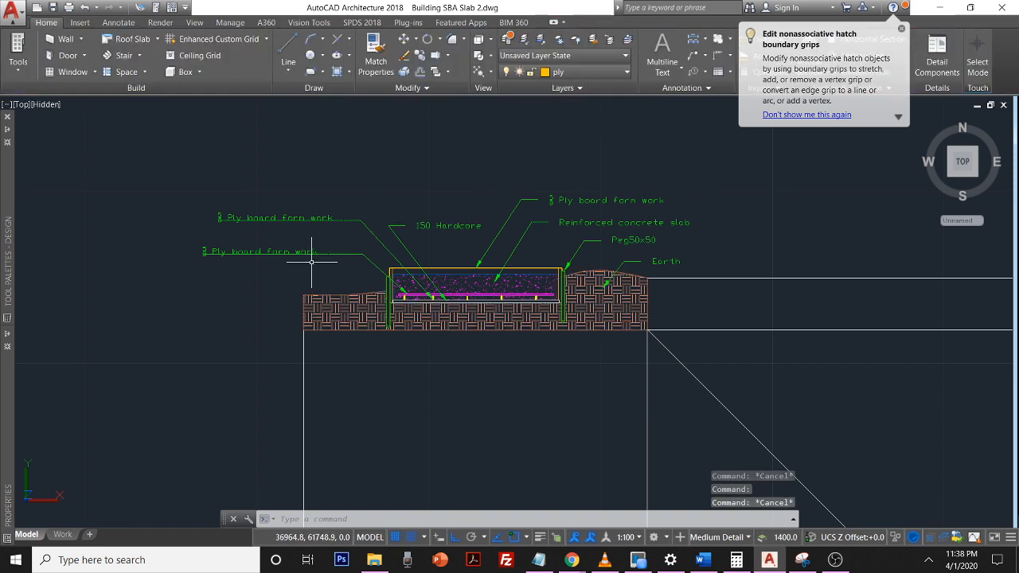
- Replace the text of the upper "Ply board form work" callout left of the slab section with "spacers"
click(287, 216)
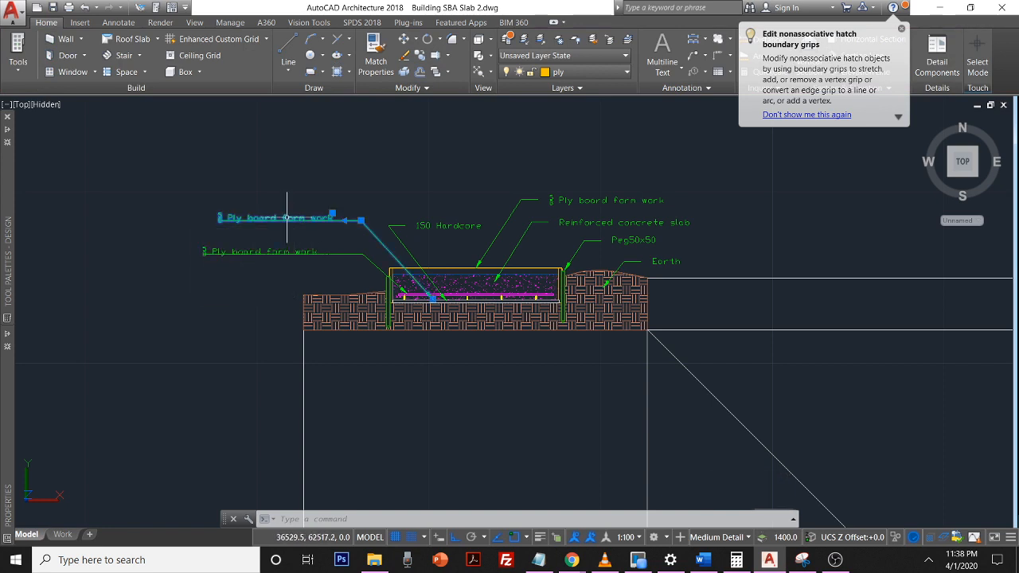
key(Delete)
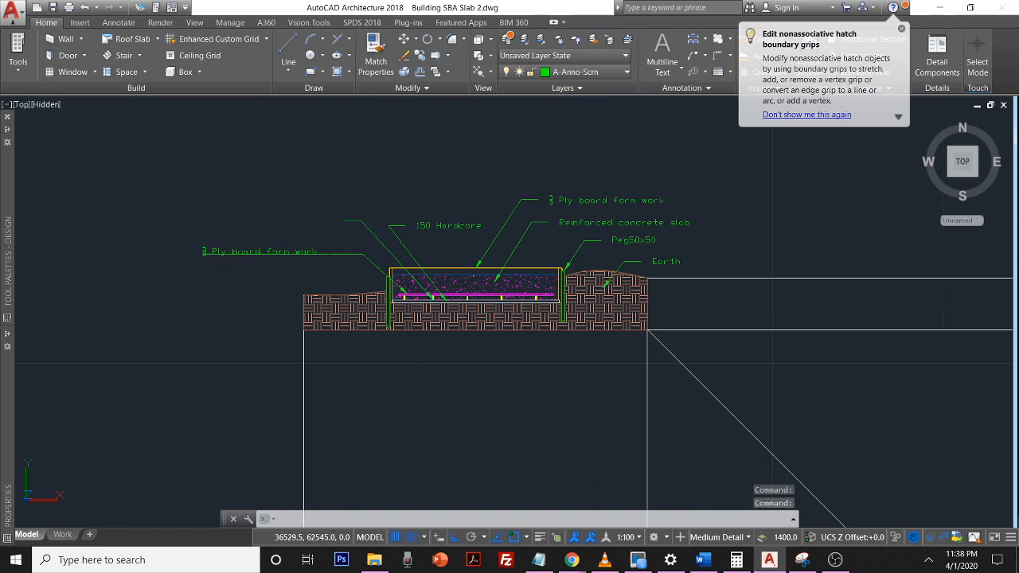
key(ctrl+z)
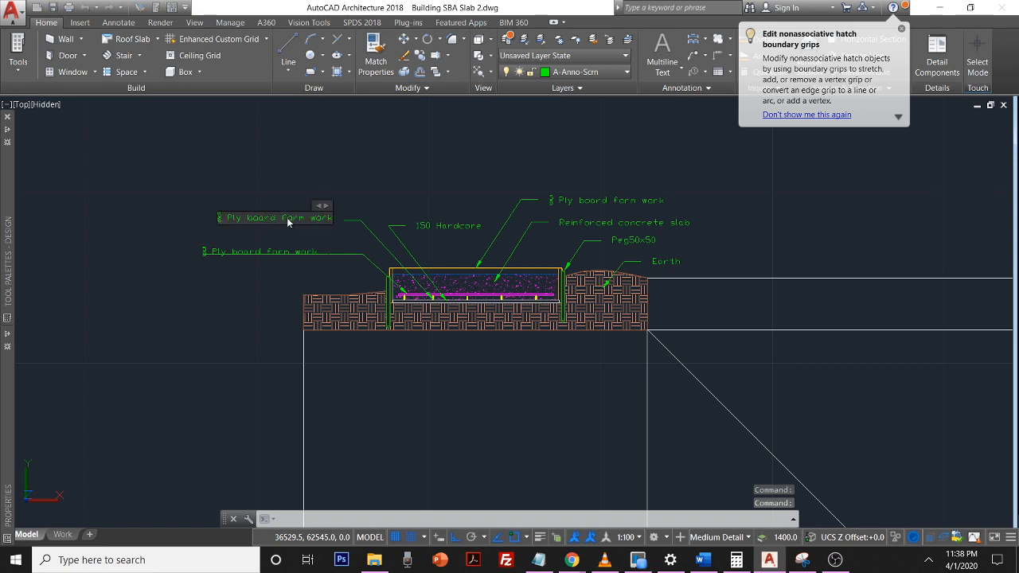
double_click(288, 222)
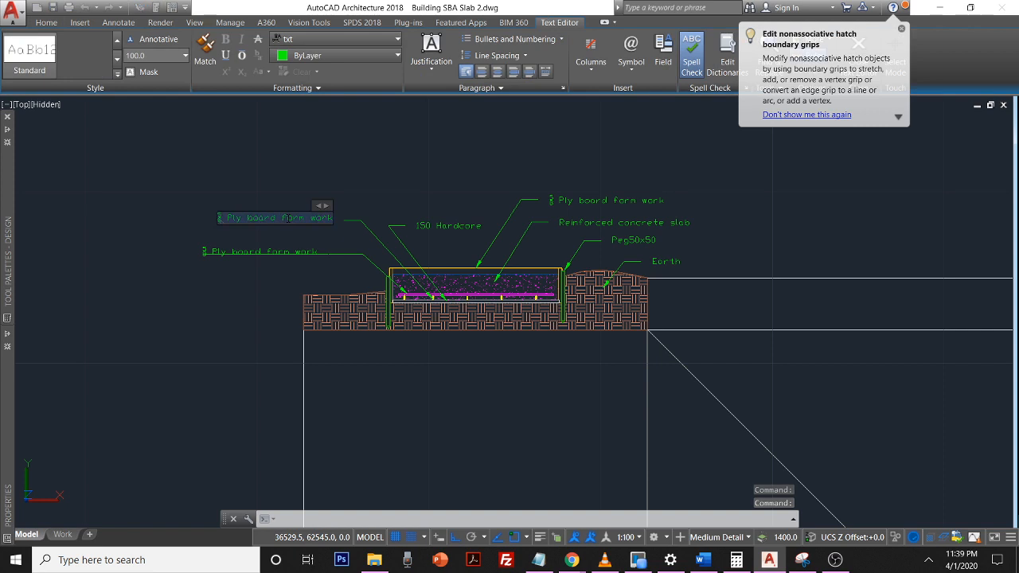
text(spo)
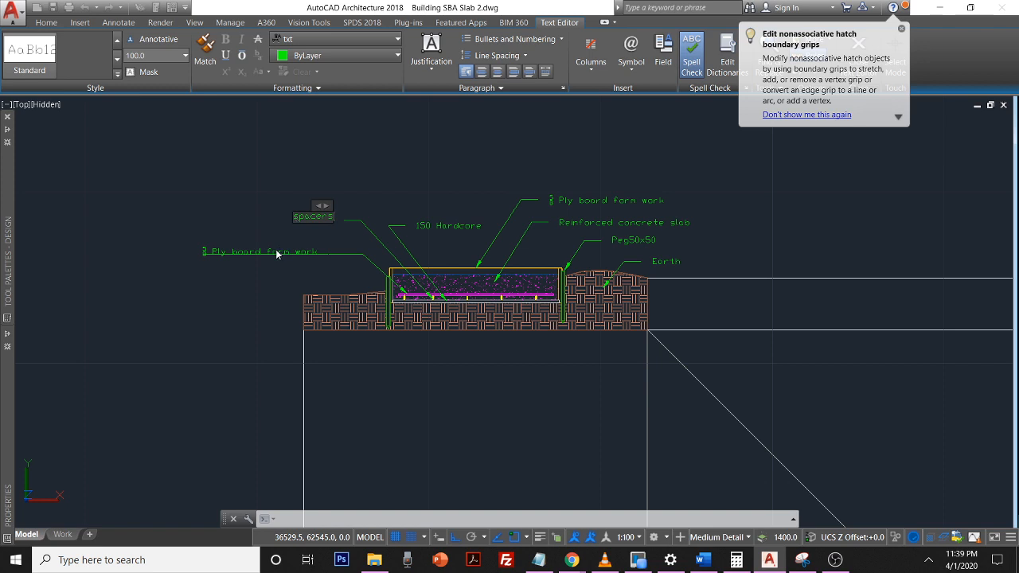
click(276, 254)
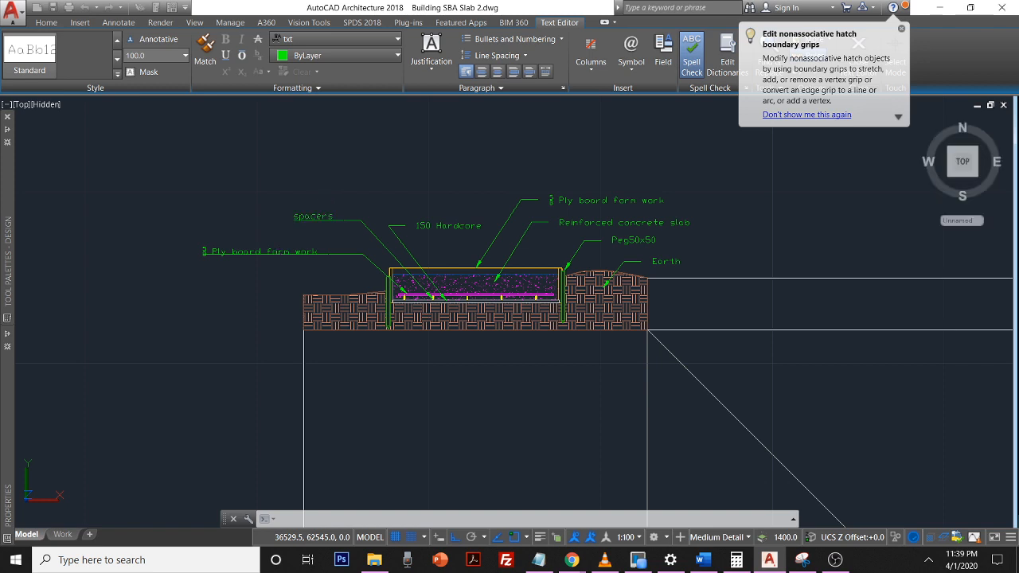
click(289, 223)
- Replace the text of the "Ply board form work" callout below the spacers label with "Matting ( 6mm Rigid Steel)"
click(280, 252)
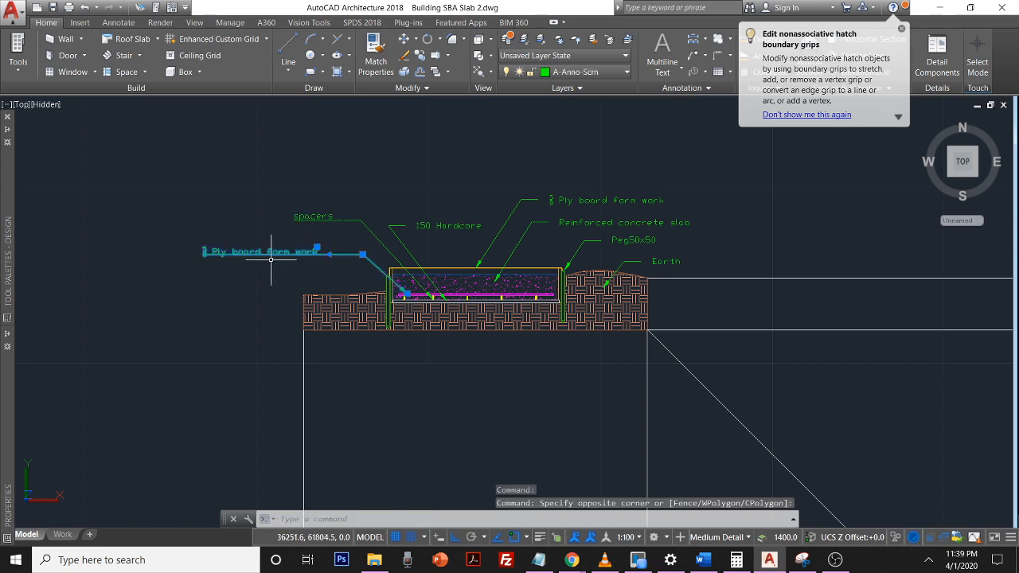
click(270, 258)
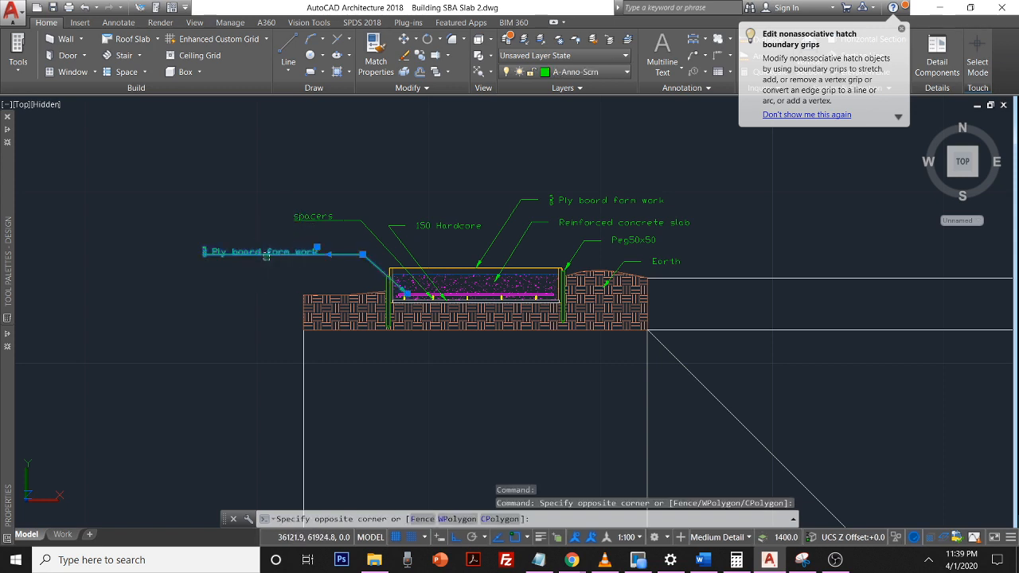
click(266, 256)
key(Delete)
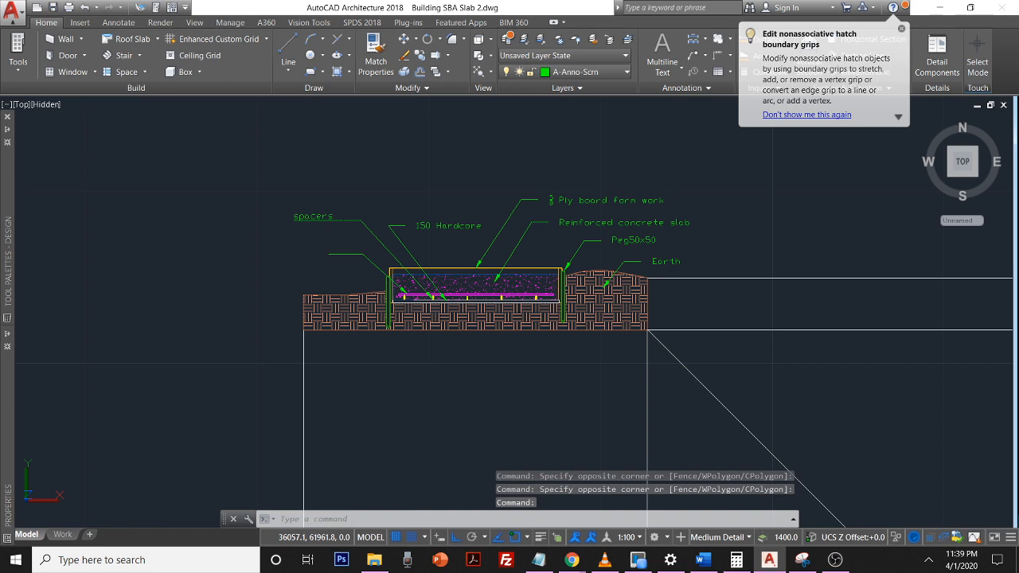
key(ctrl+z)
double_click(259, 251)
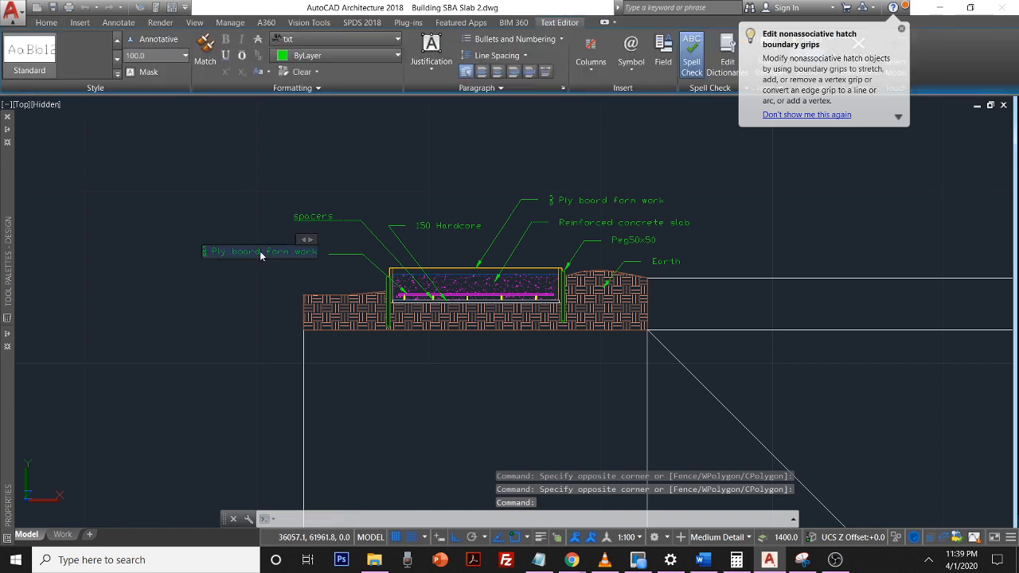
text(Matt)
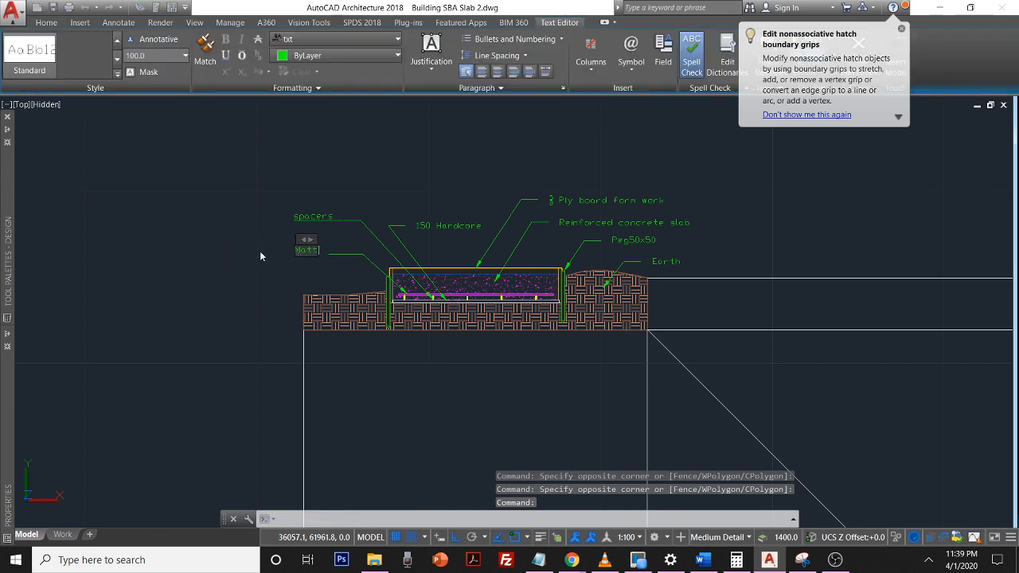
text(ing)
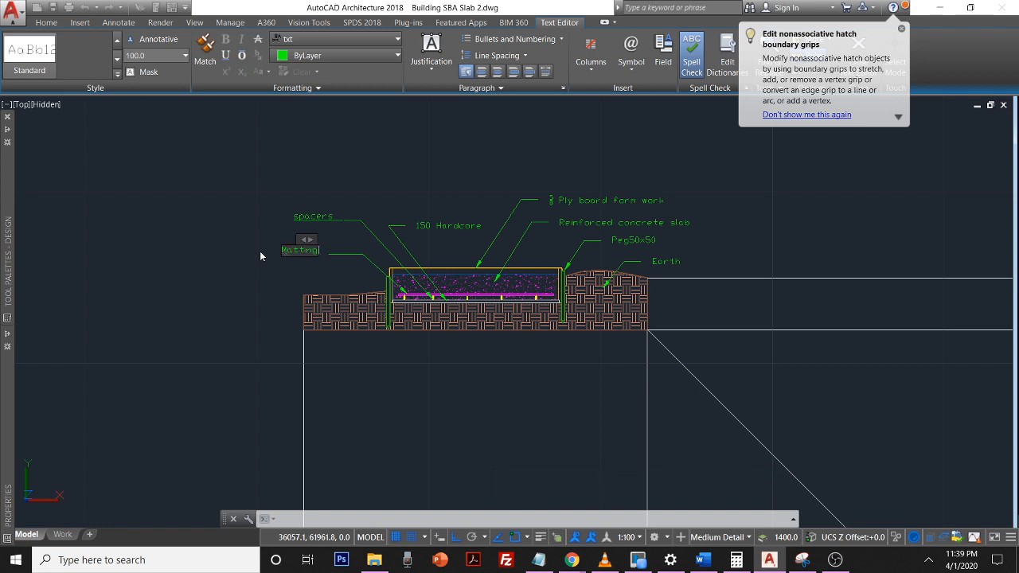
text(( 6M=mm Rigid St)
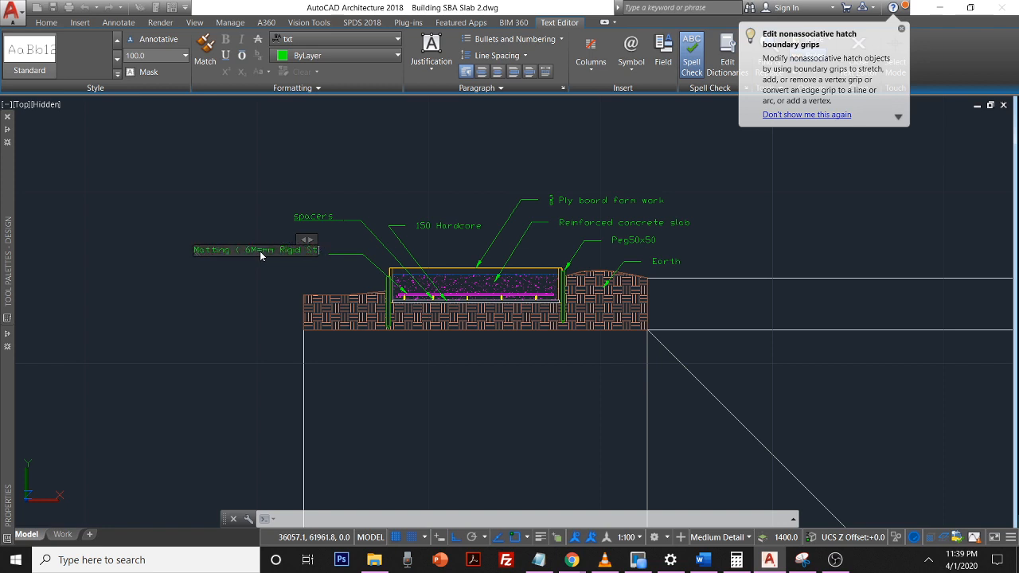
text(eel)
key(BackSpace)
key(BackSpace)
text())
click(262, 315)
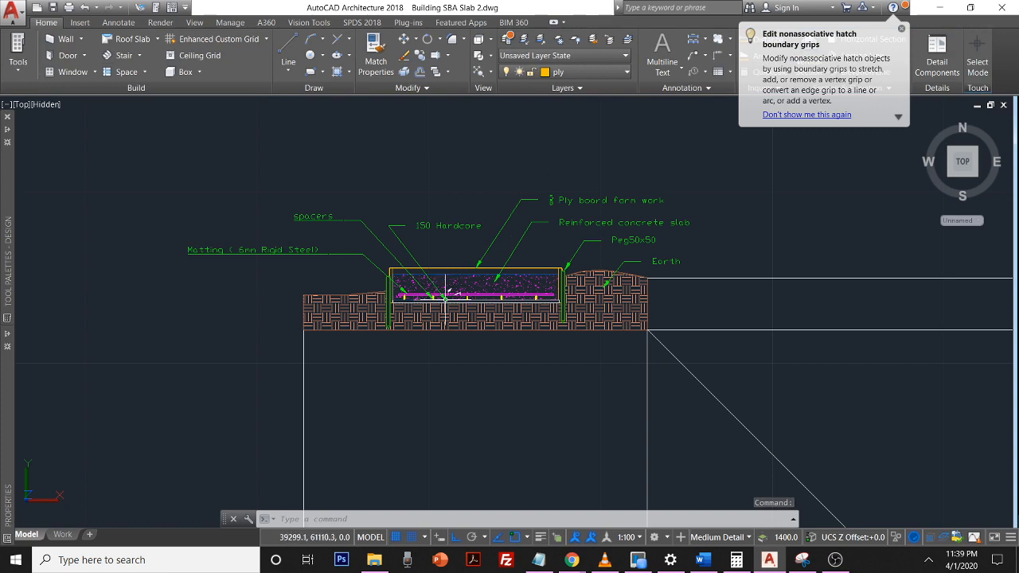
- Inspect the thin layer under the slab that the "150 Hardcore" leader points to by selecting its objects, and clear the selection
scroll(444, 296, up, 6)
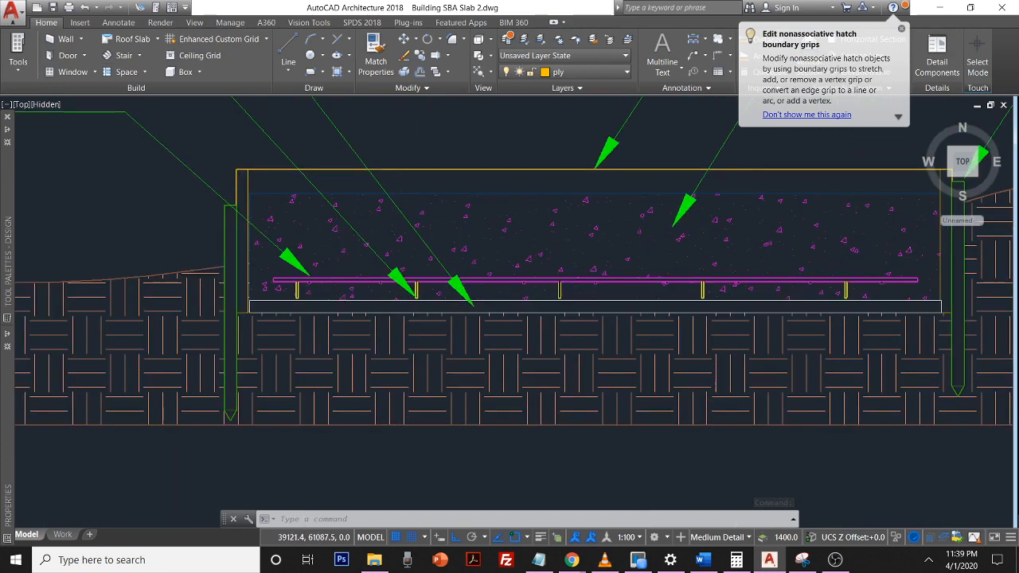
scroll(444, 296, up, 2)
click(444, 302)
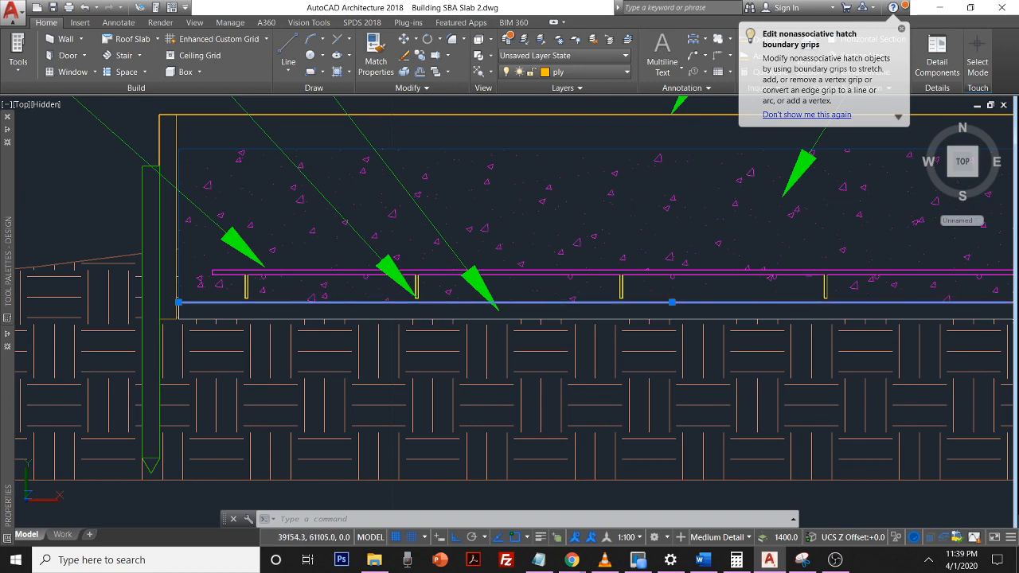
click(445, 304)
scroll(538, 264, down, 4)
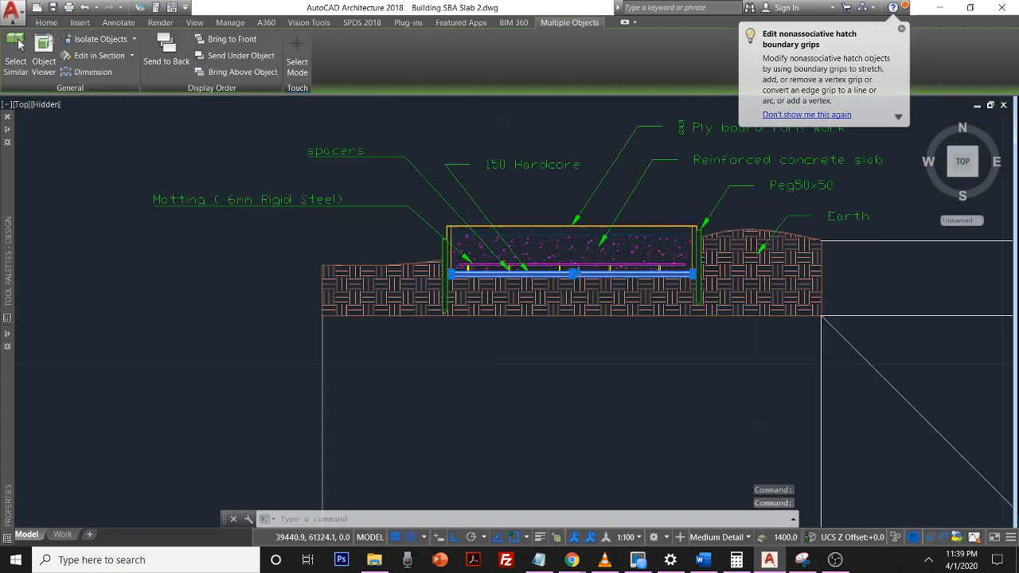
scroll(537, 254, down, 2)
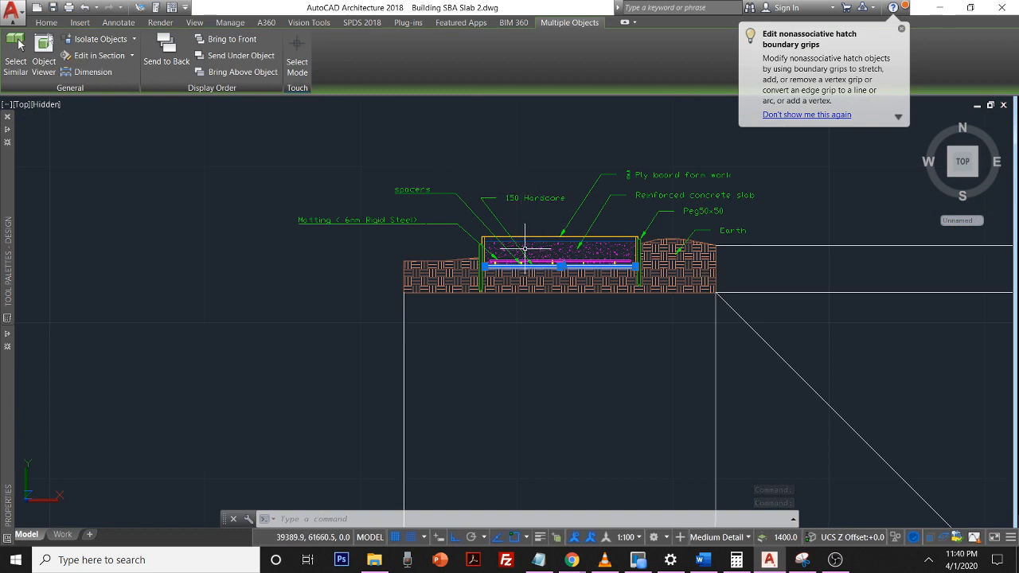
scroll(494, 230, down, 4)
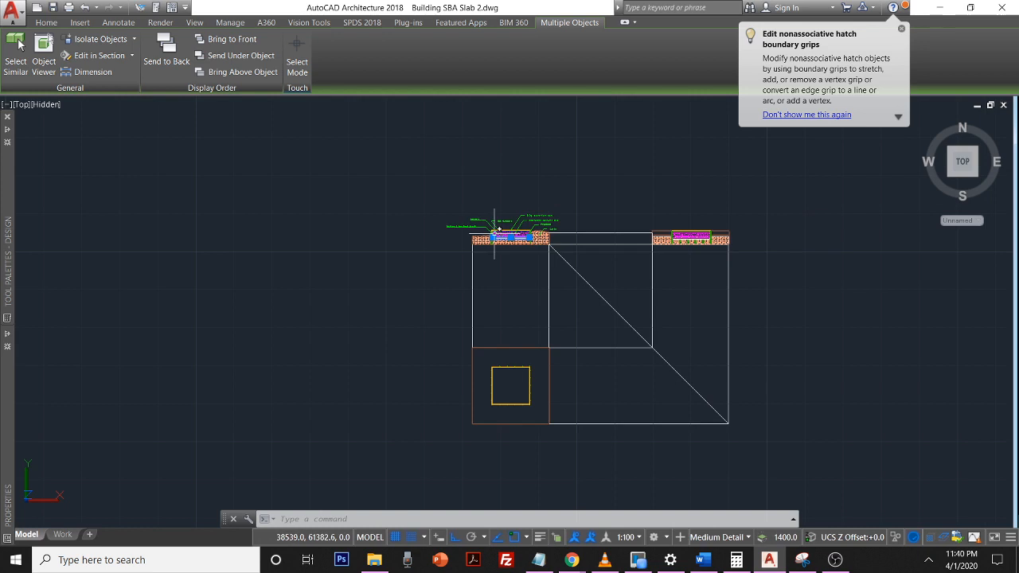
key(Escape)
key(Escape)
scroll(547, 184, down, 2)
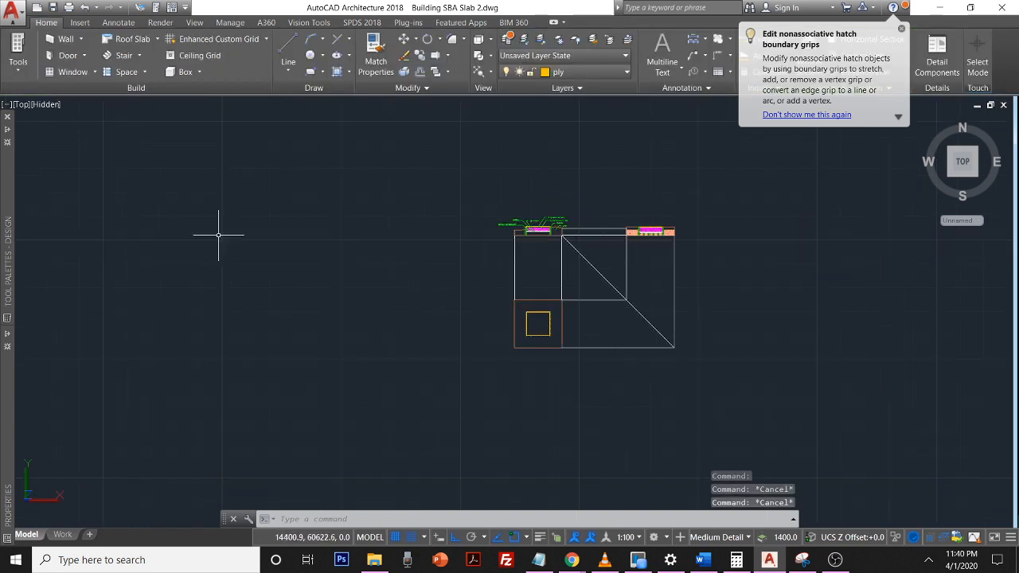
- Switch the model to the SW Isometric view and bring the dimensioned 3D slab model into view
click(22, 104)
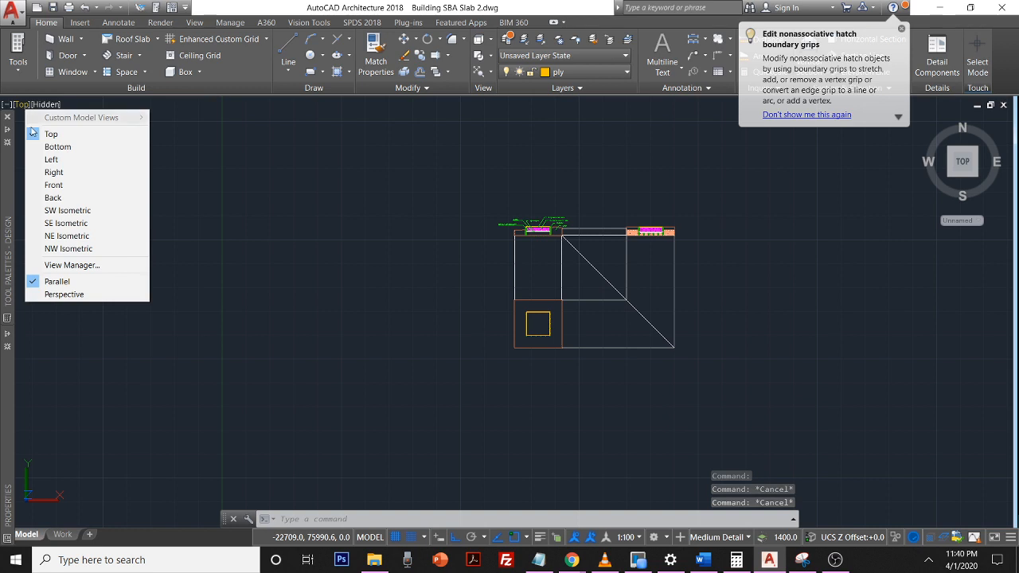
click(50, 210)
scroll(263, 180, down, 2)
scroll(484, 204, up, 3)
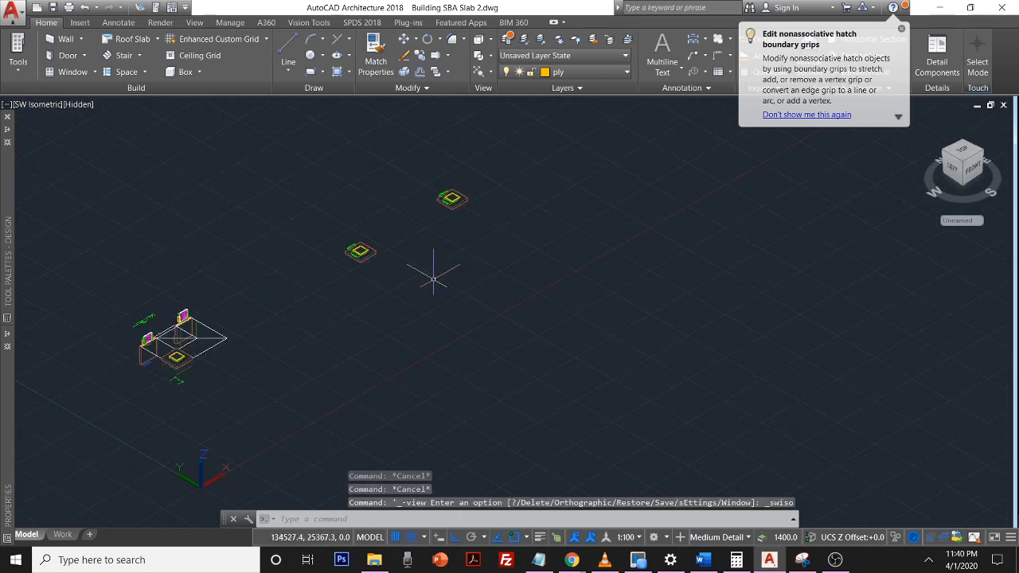
scroll(433, 273, up, 6)
middle_drag(261, 264, 426, 376)
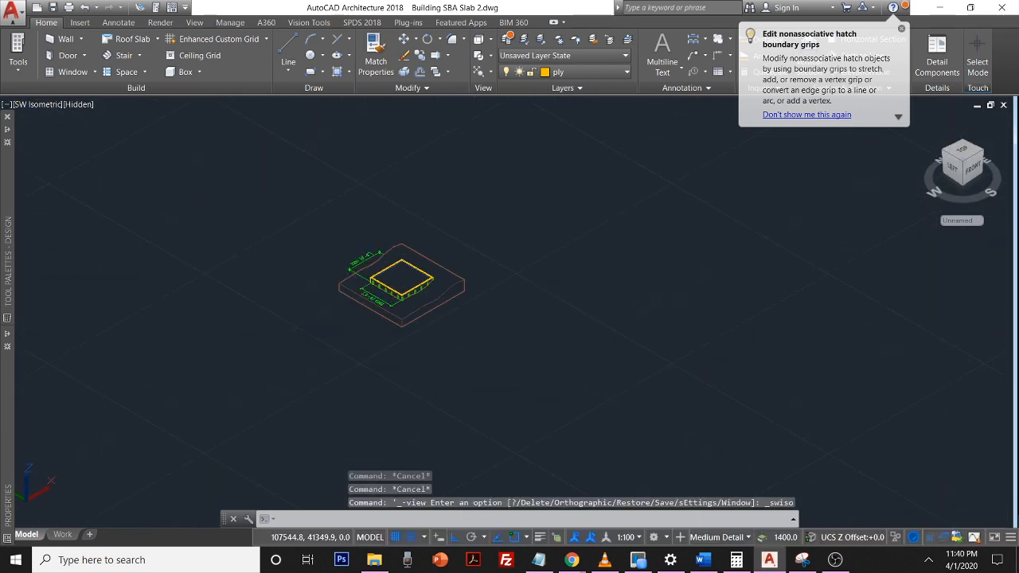
key(Escape)
key(Escape)
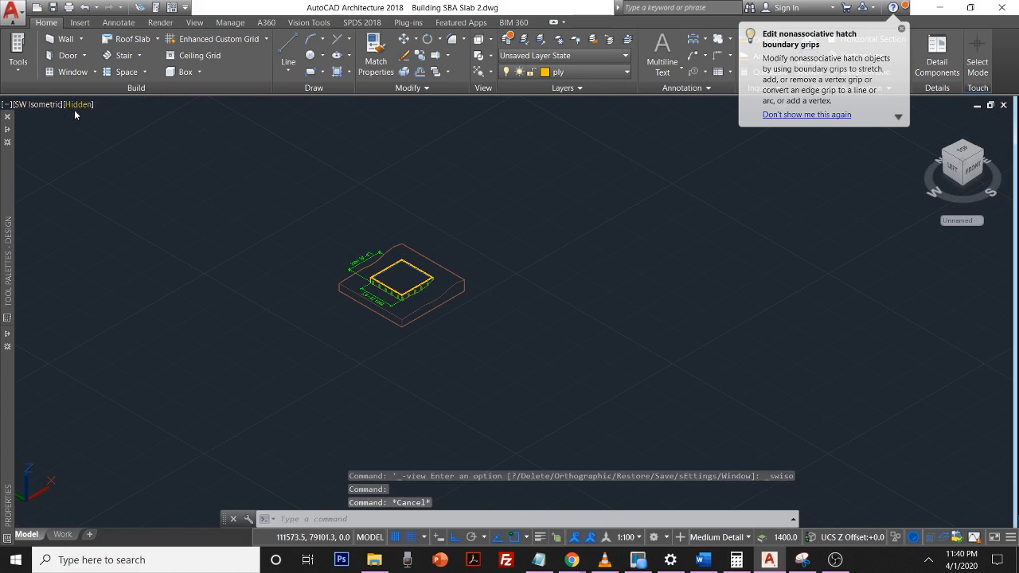
- Display the 3D slab model in the Conceptual visual style
click(77, 105)
click(118, 148)
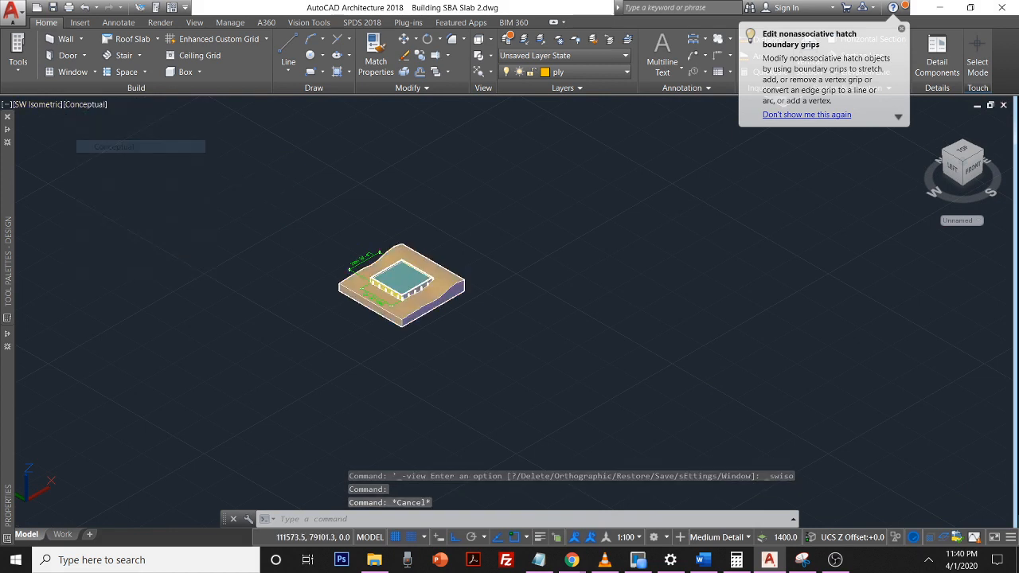
scroll(294, 231, up, 3)
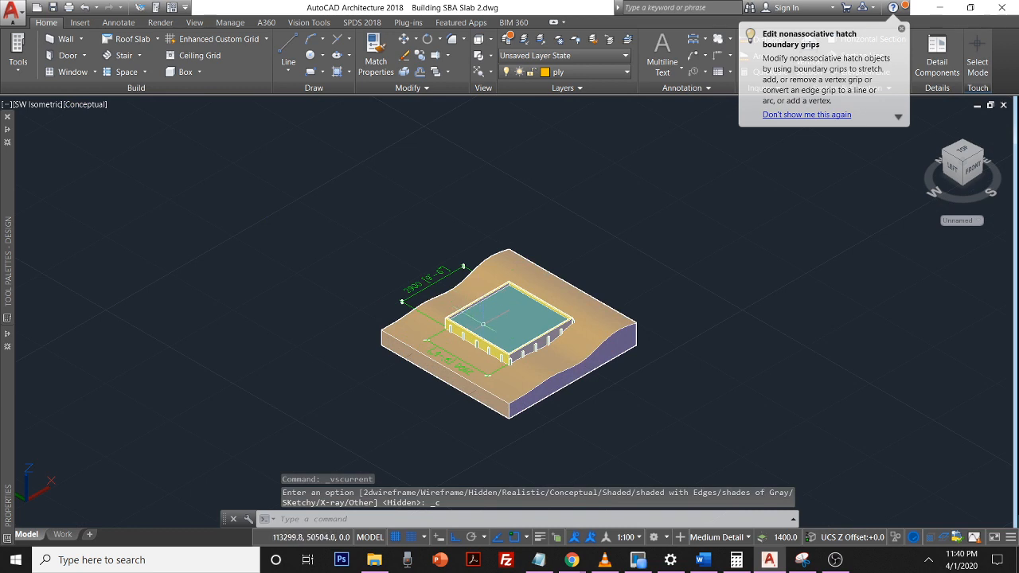
- Set the visual style to Shaded with edges and orbit the 3D slab model to view it from its left side
click(78, 105)
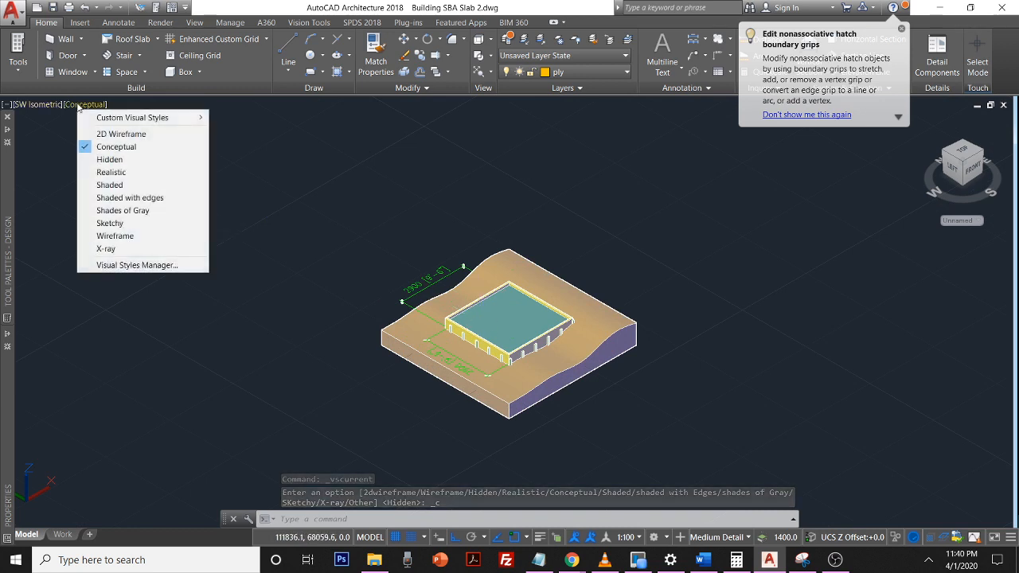
click(127, 198)
right_click(396, 327)
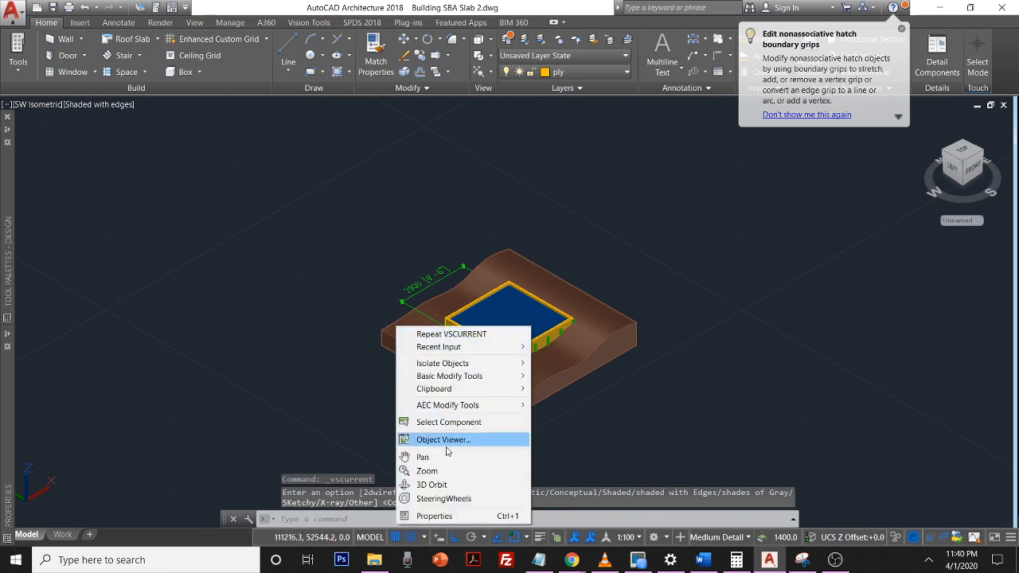
click(431, 484)
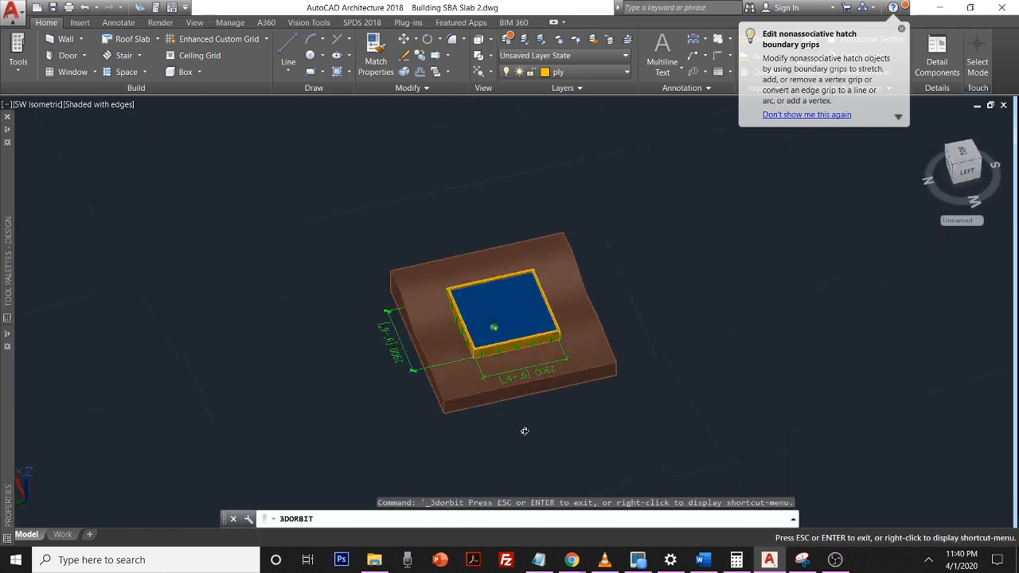